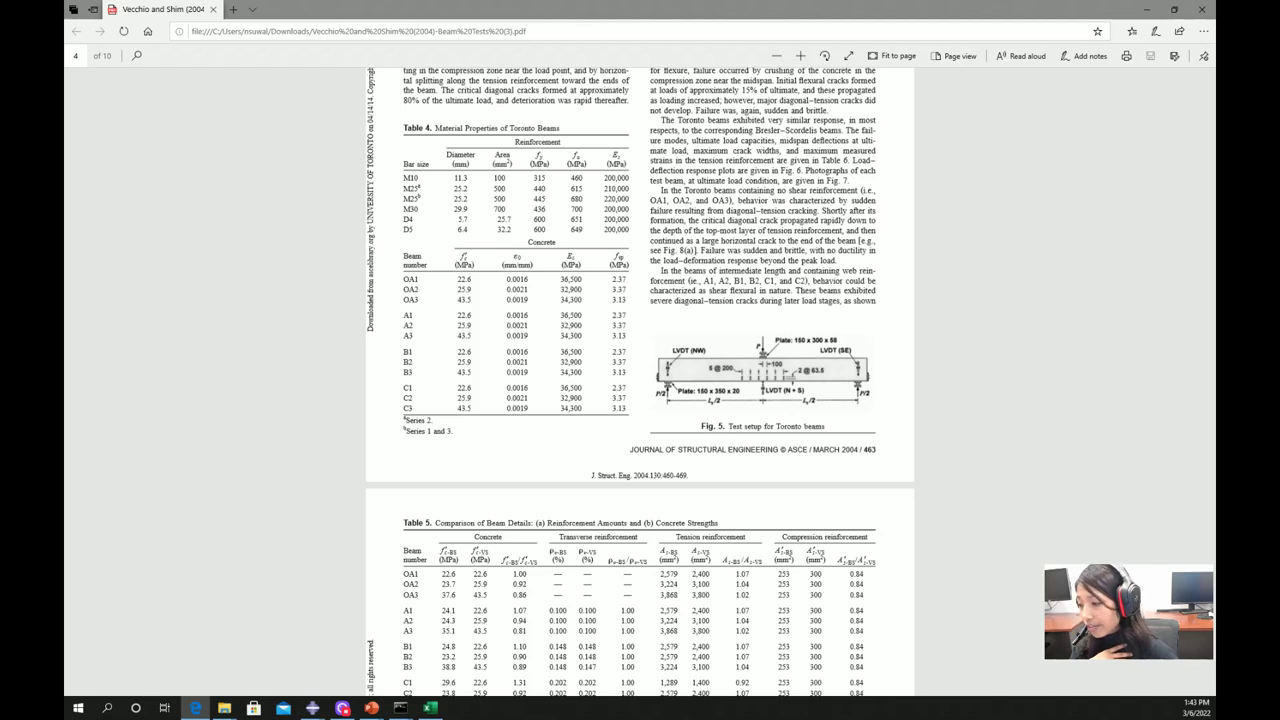
Step: Switch to Abaqus/CAE and review the model's parts list in the Part Manager
{"action": "key", "text": "alt+Tab"}
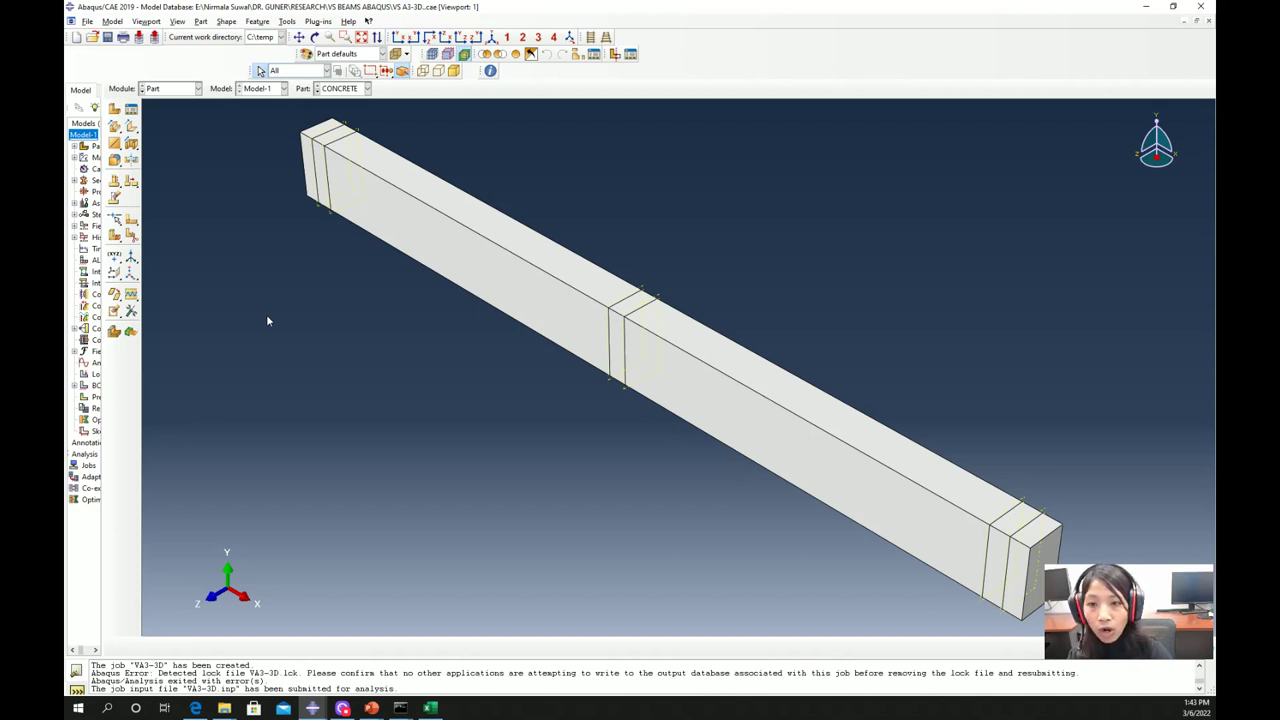
{"action": "left_click", "coordinate": [175, 90]}
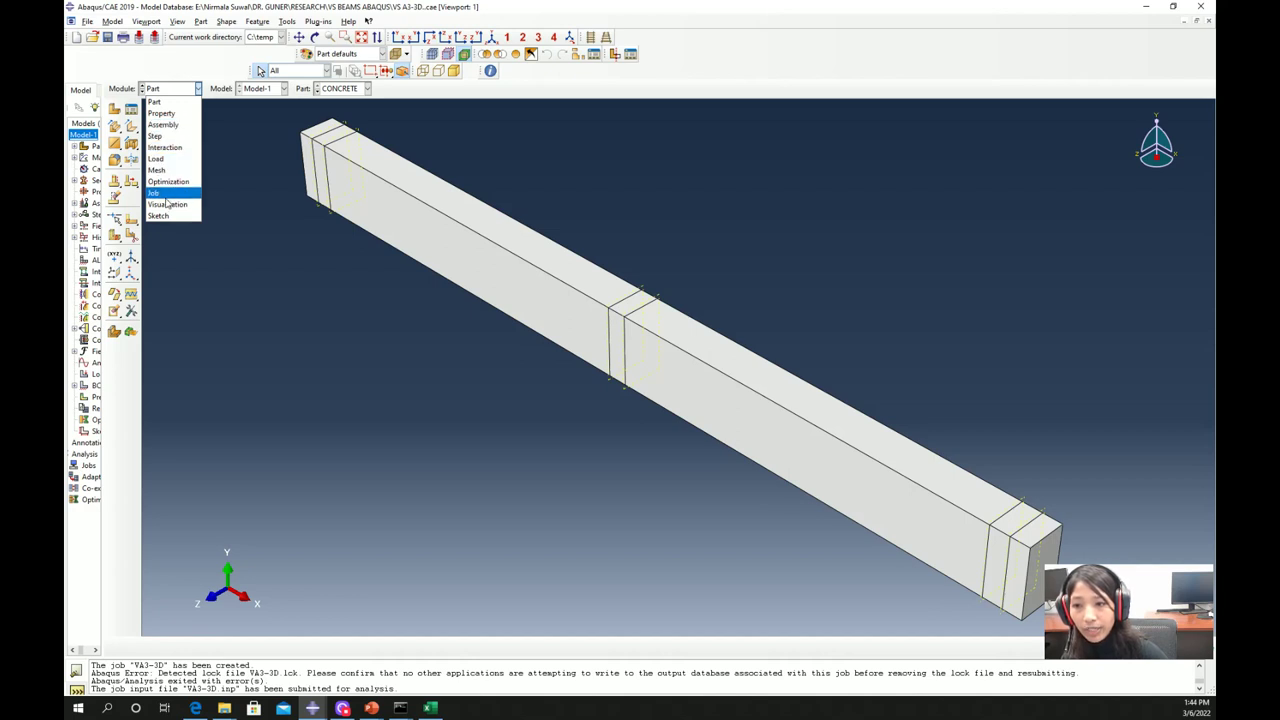
{"action": "left_click", "coordinate": [294, 206]}
{"action": "left_click", "coordinate": [177, 90]}
{"action": "left_click", "coordinate": [218, 149]}
{"action": "left_click", "coordinate": [132, 109]}
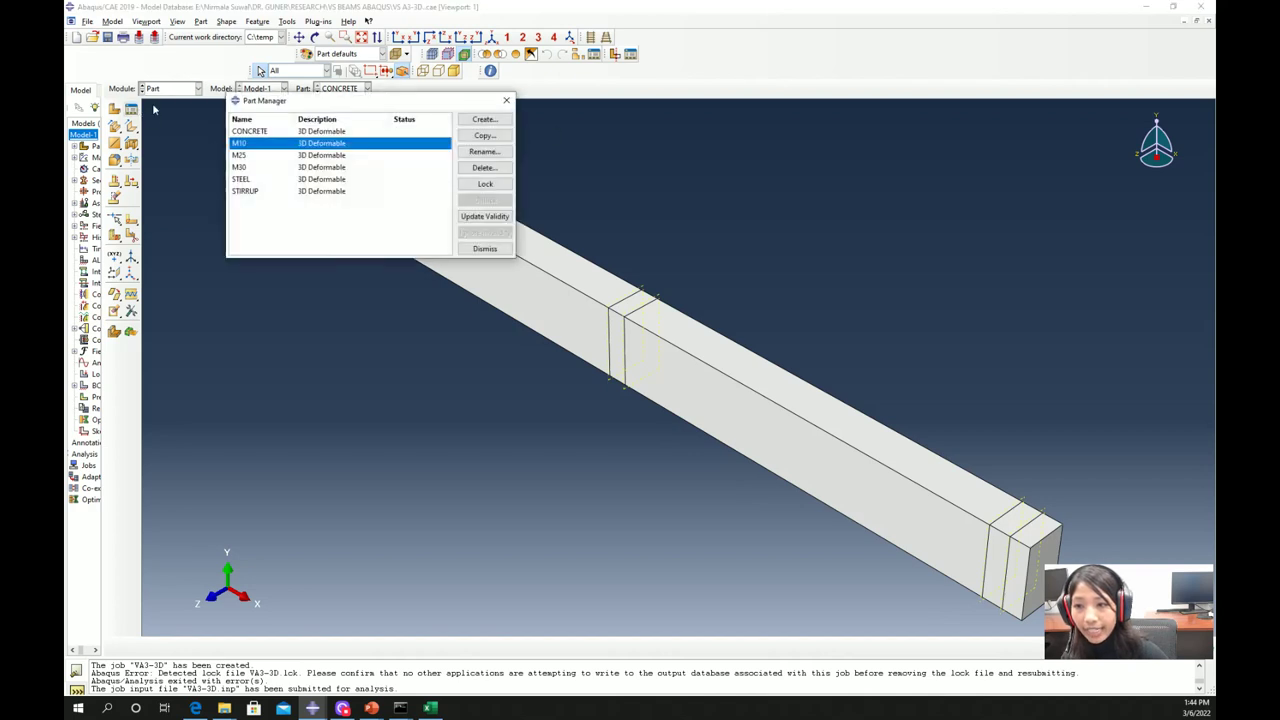
{"action": "left_click", "coordinate": [266, 132]}
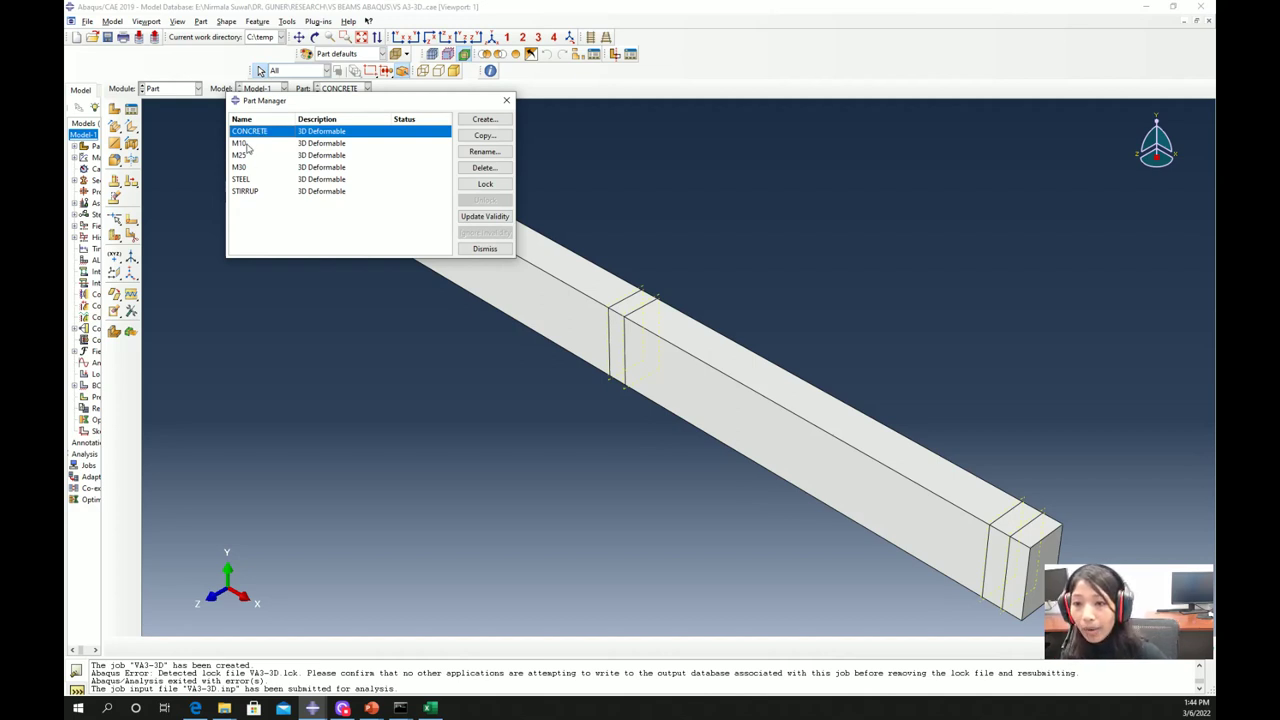
{"action": "left_click", "coordinate": [743, 181]}
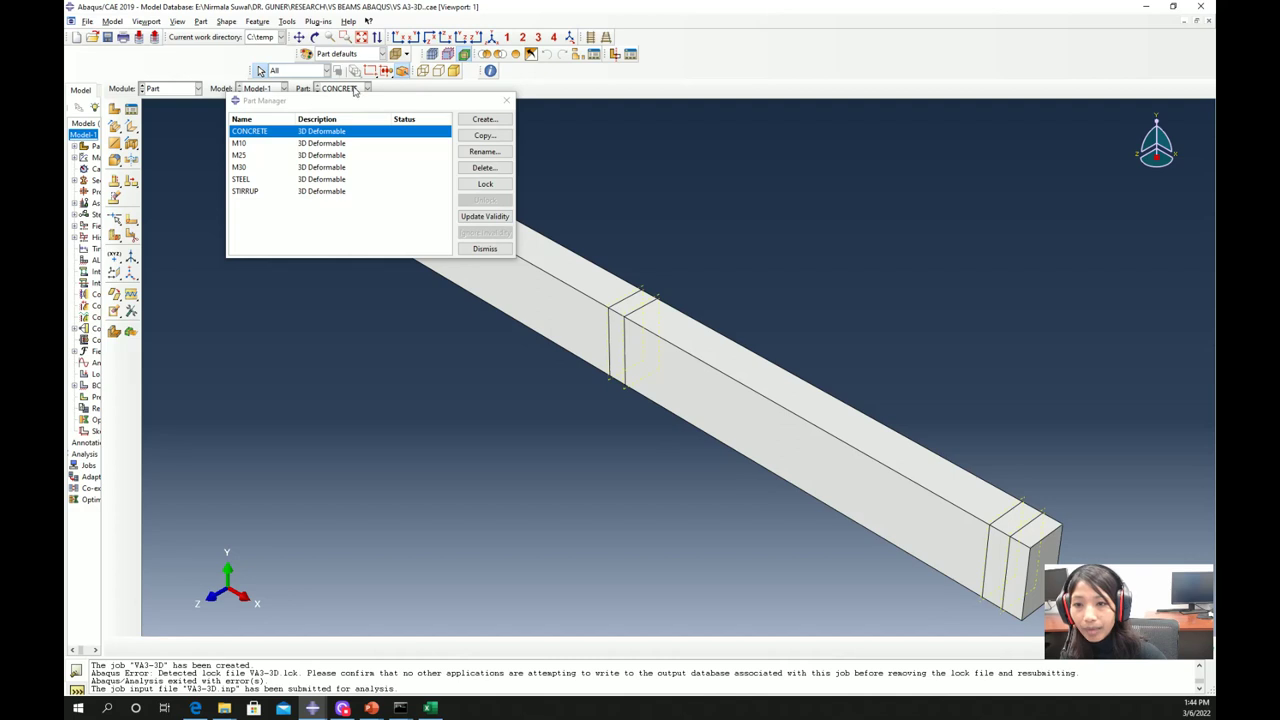
{"action": "left_click", "coordinate": [506, 102]}
Step: Display the M10, STIRRUP and STEEL parts one after another to examine their geometry
{"action": "left_click", "coordinate": [348, 90]}
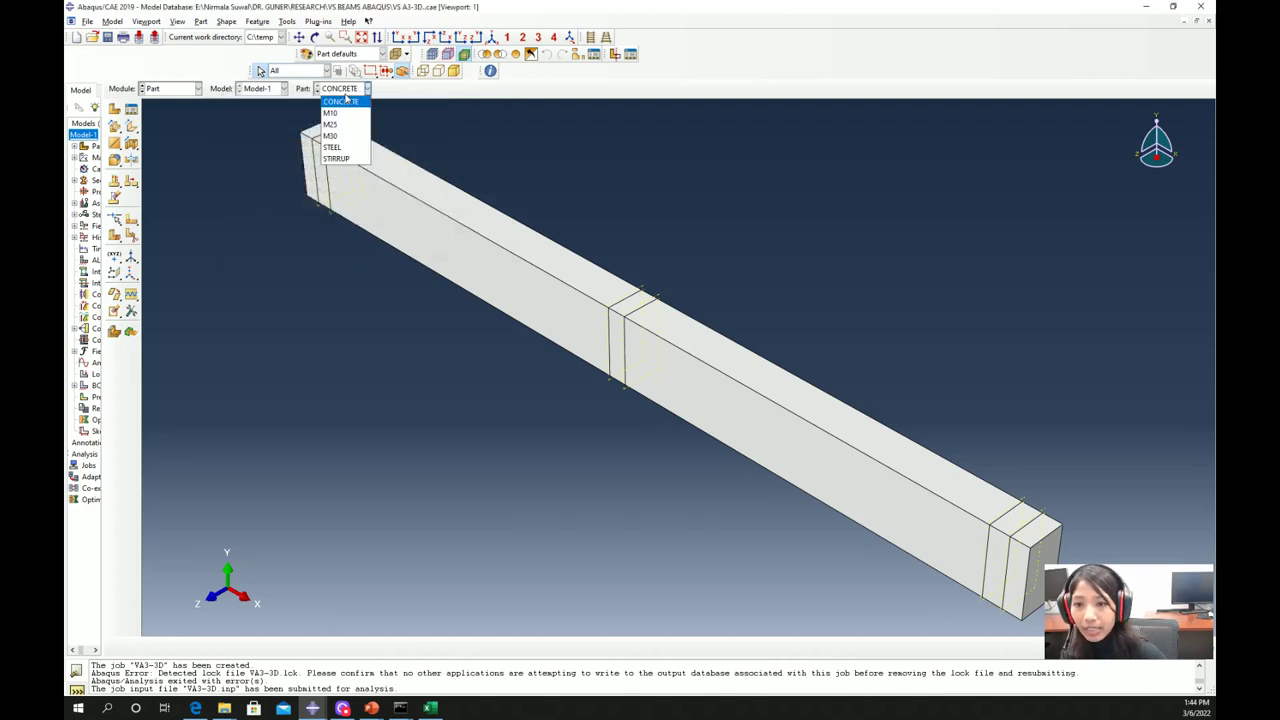
{"action": "left_click", "coordinate": [332, 112]}
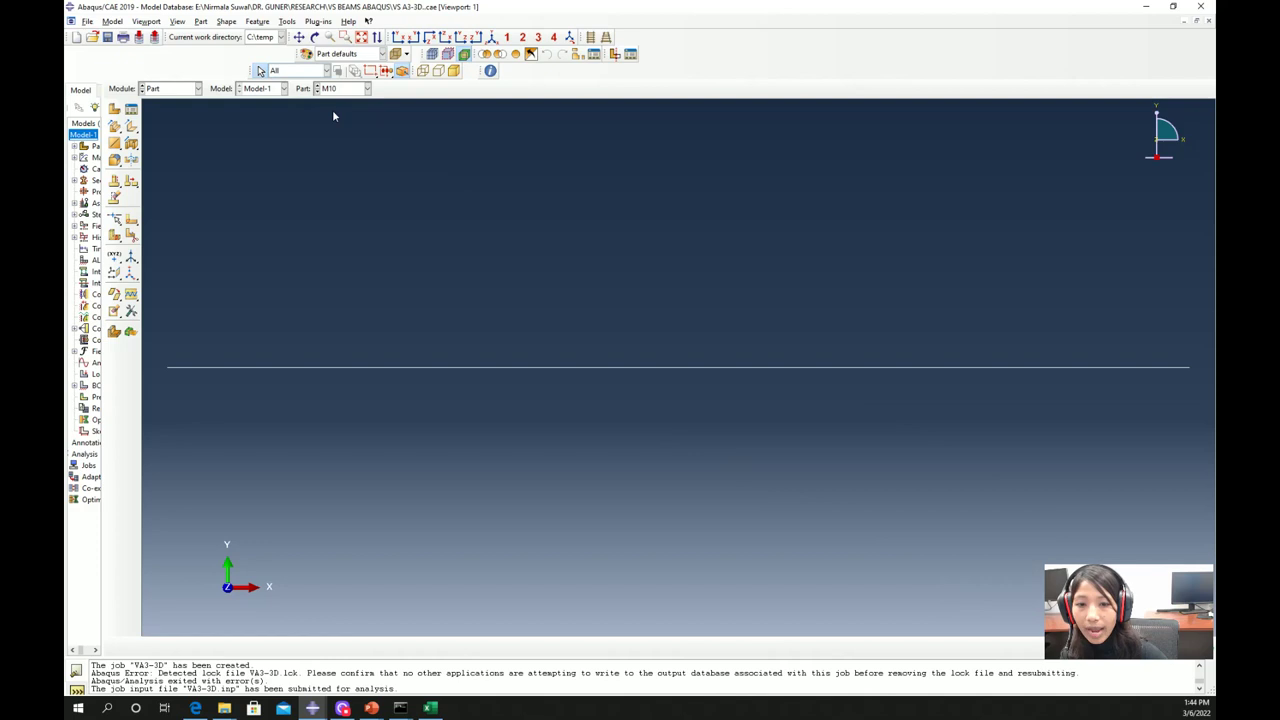
{"action": "left_click", "coordinate": [340, 89]}
{"action": "left_click", "coordinate": [343, 162]}
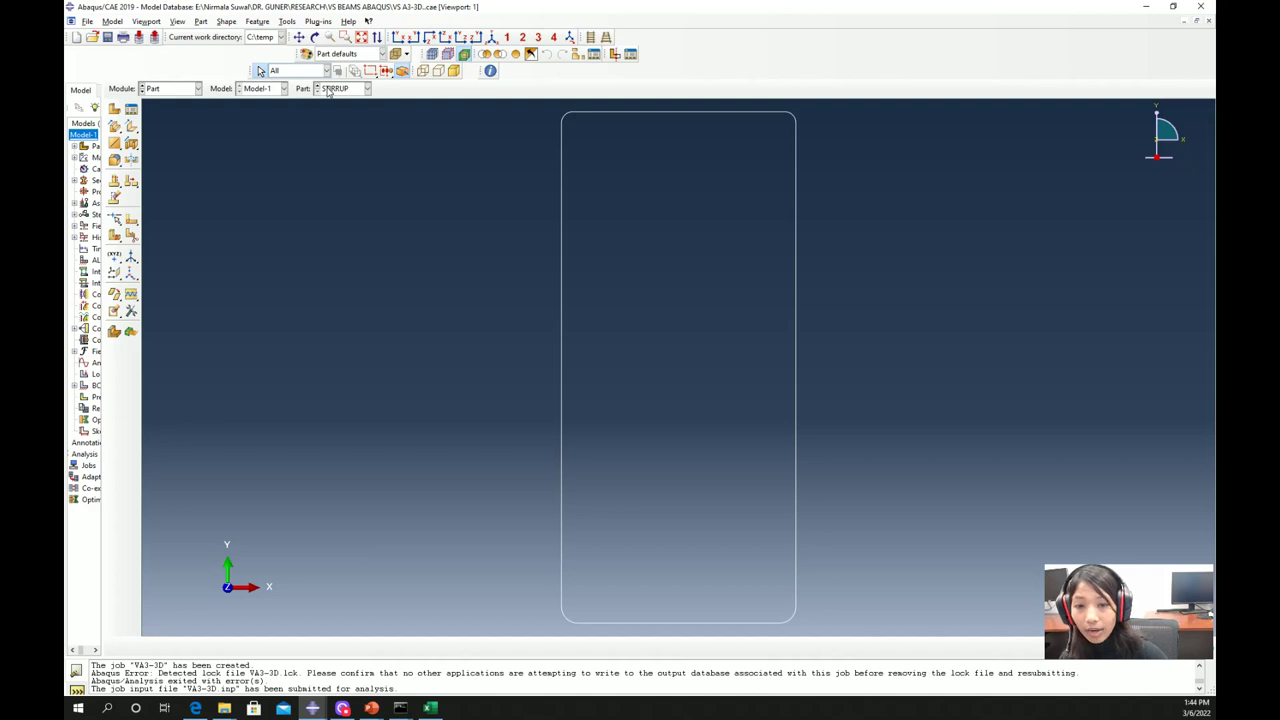
{"action": "left_click", "coordinate": [333, 89]}
{"action": "left_click", "coordinate": [332, 150]}
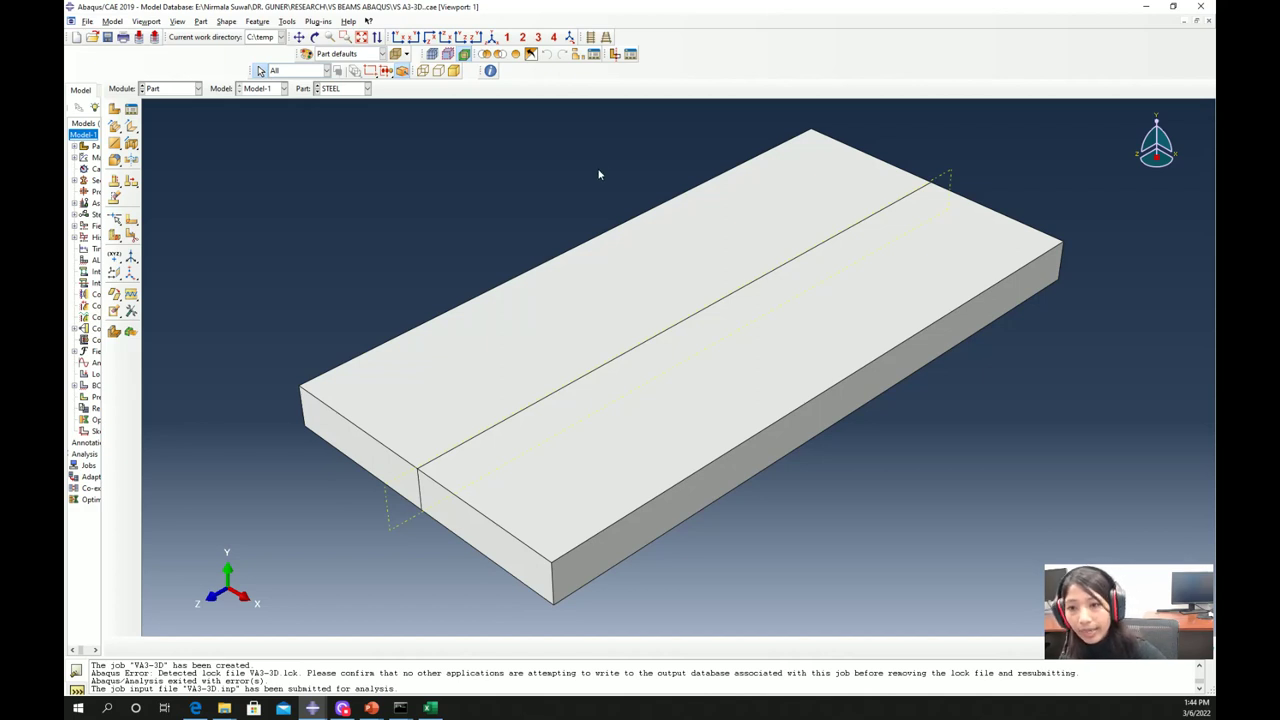
Step: Go to the Property module and open the CONCRETE material definition to examine its elastic data
{"action": "left_click", "coordinate": [167, 91]}
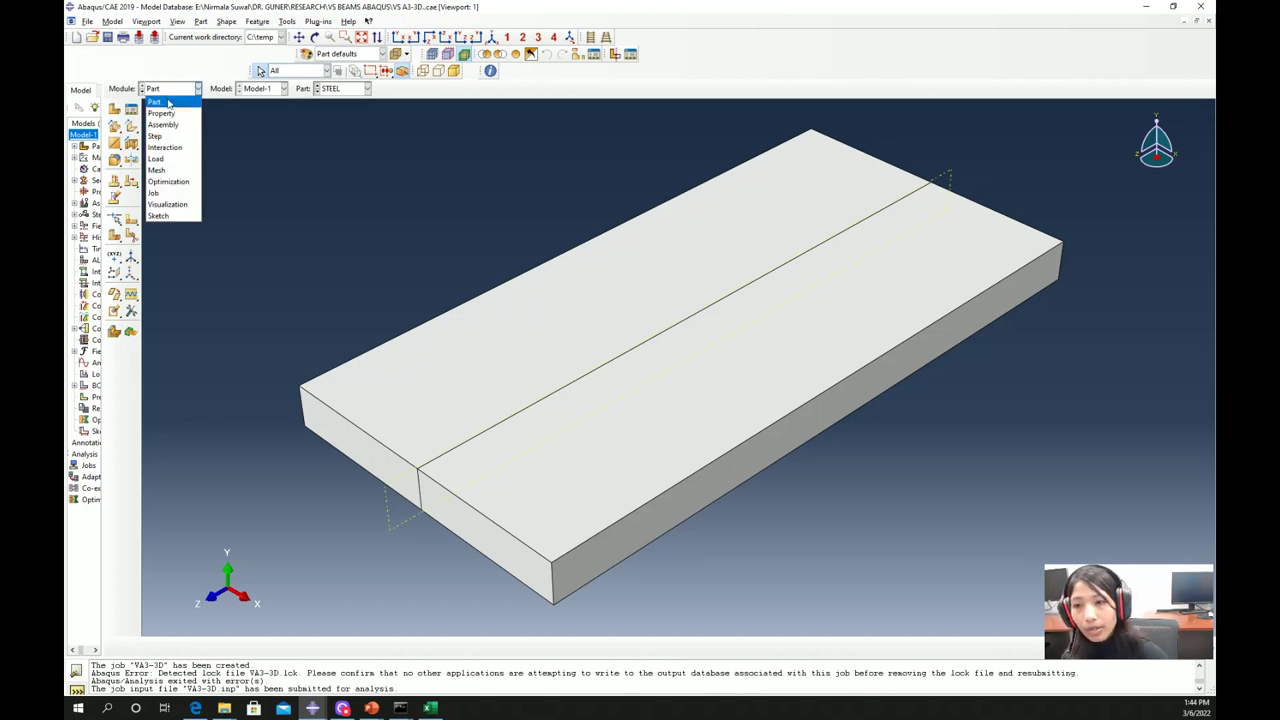
{"action": "left_click", "coordinate": [168, 115]}
{"action": "left_click", "coordinate": [131, 109]}
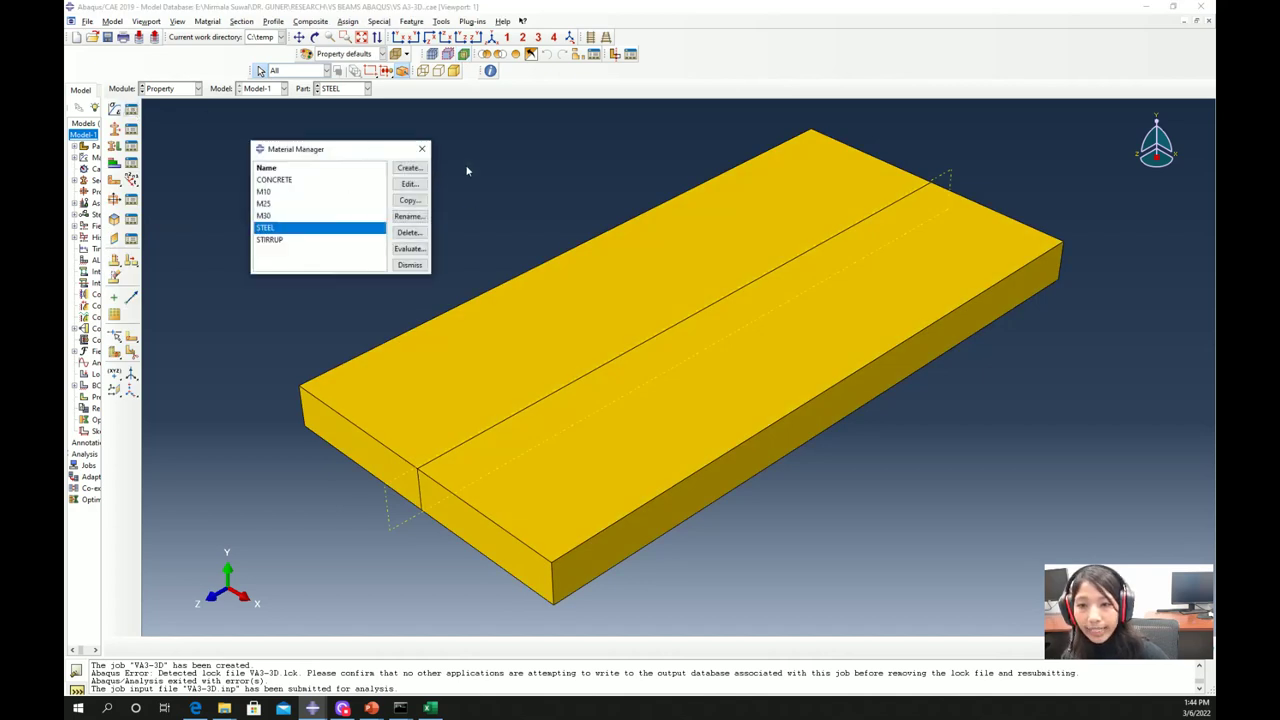
{"action": "left_click", "coordinate": [421, 148]}
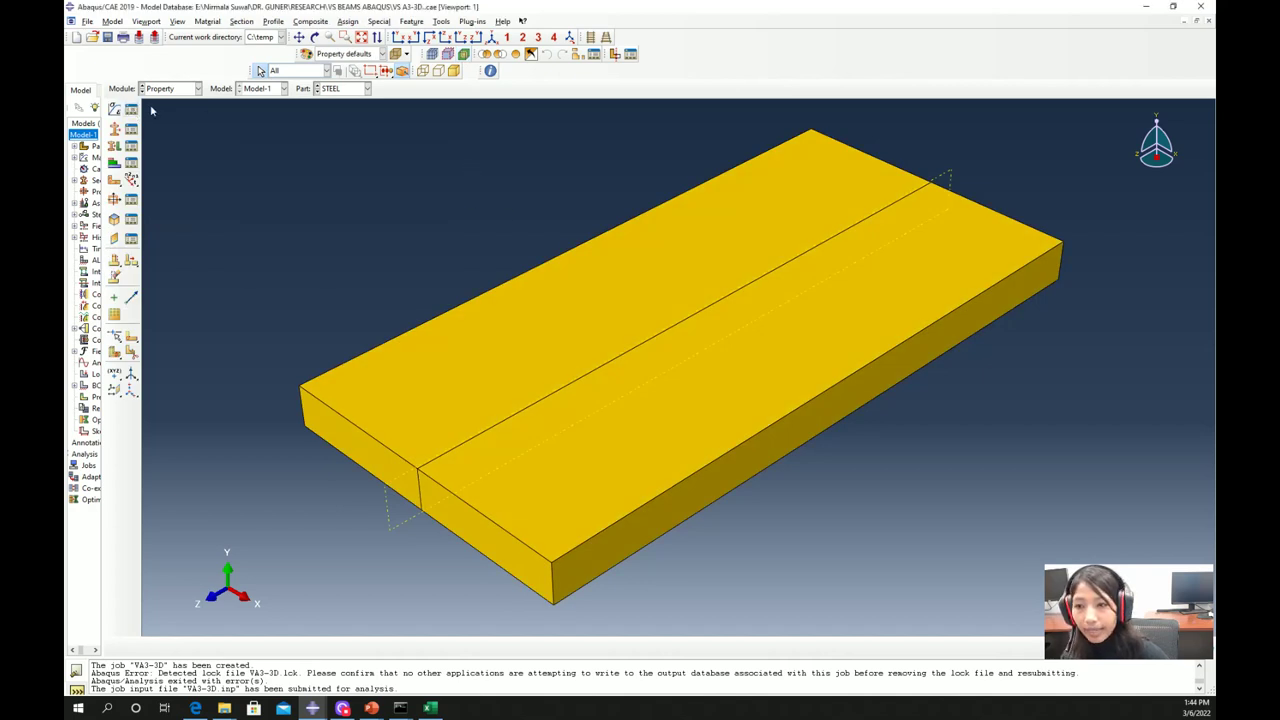
{"action": "left_click", "coordinate": [131, 109]}
{"action": "left_click", "coordinate": [298, 181]}
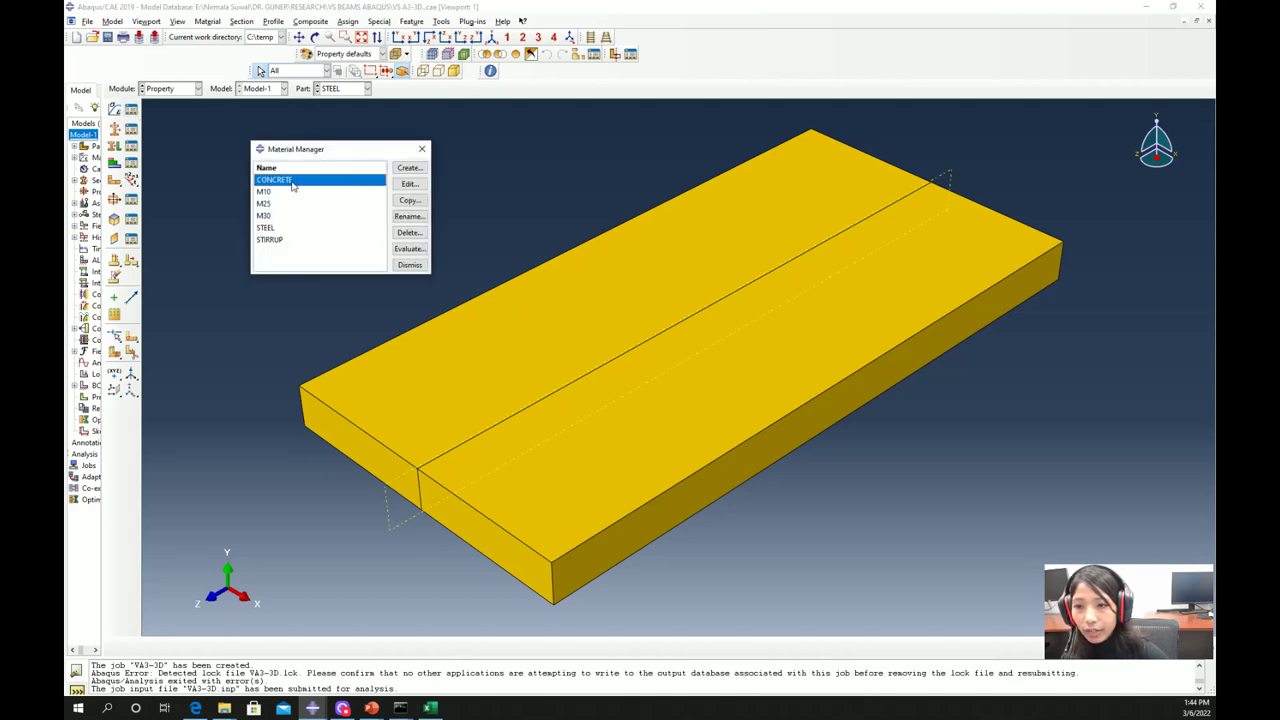
{"action": "left_click", "coordinate": [409, 184]}
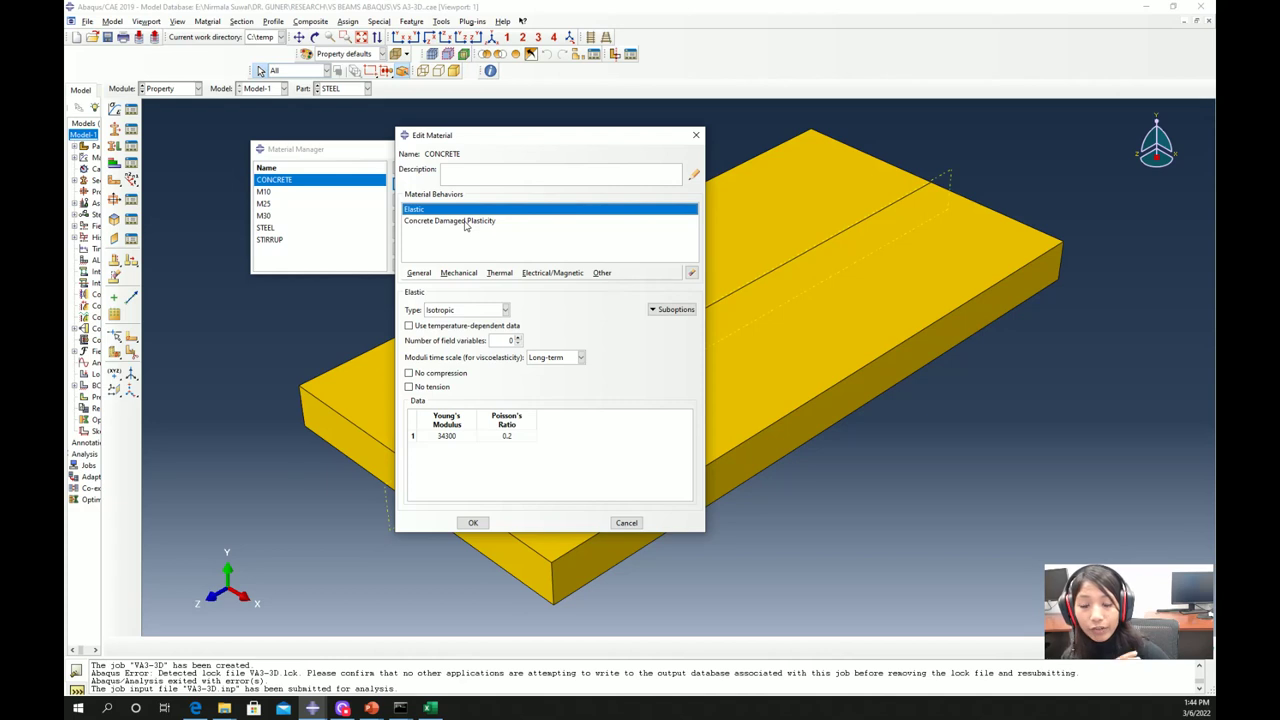
Step: Review the CONCRETE material's damaged plasticity data for plasticity, compressive and tensile behavior, recheck its elastic data, and close the definition
{"action": "left_click", "coordinate": [463, 222]}
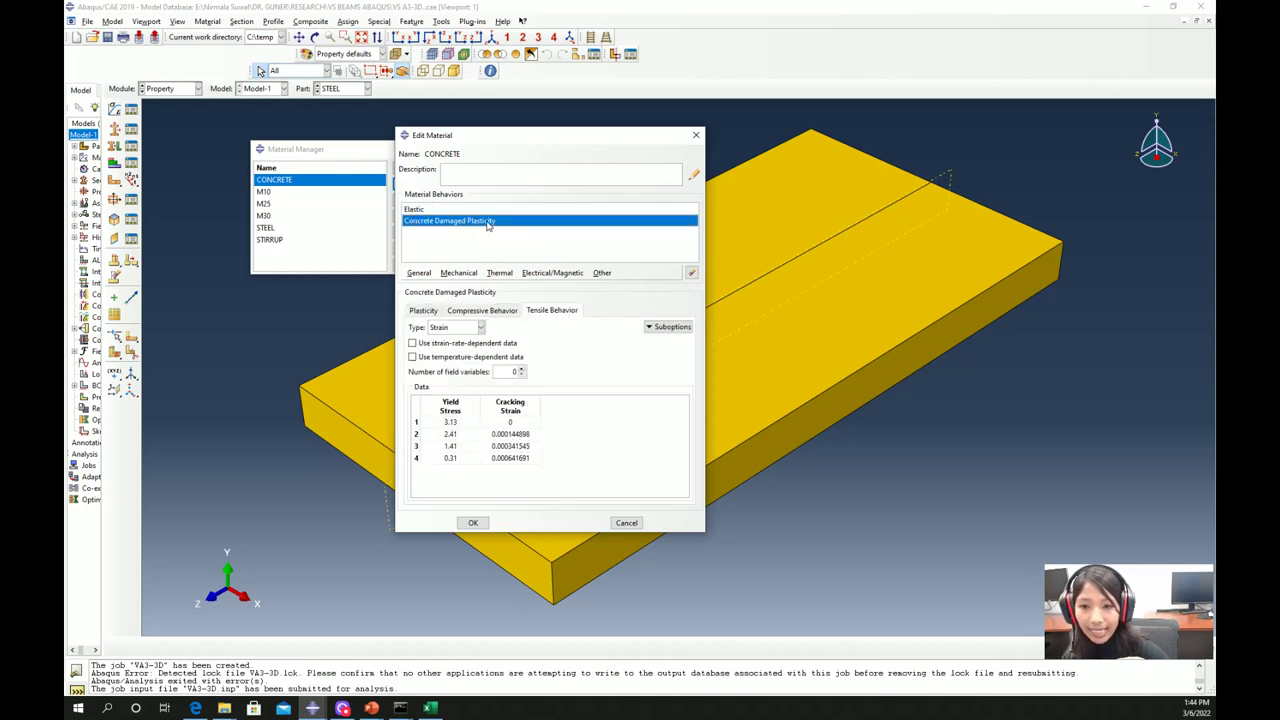
{"action": "left_click", "coordinate": [423, 311]}
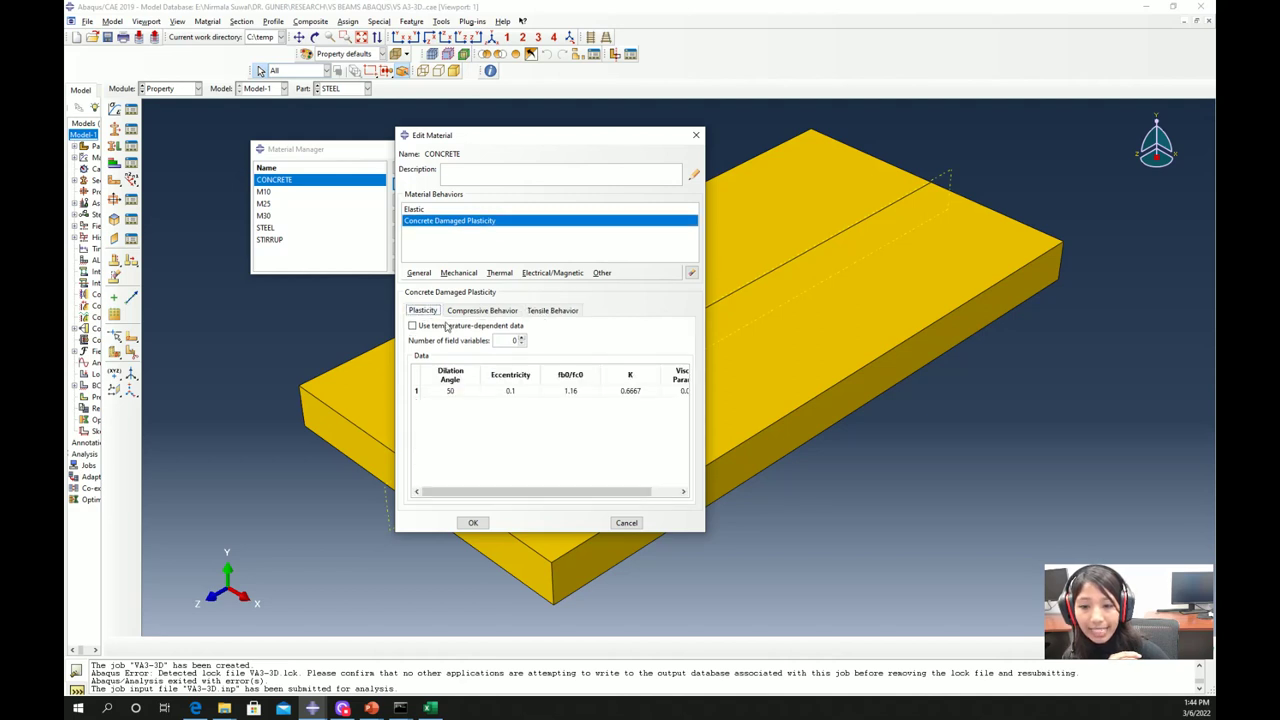
{"action": "left_click_drag", "start_coordinate": [515, 492], "coordinate": [546, 492]}
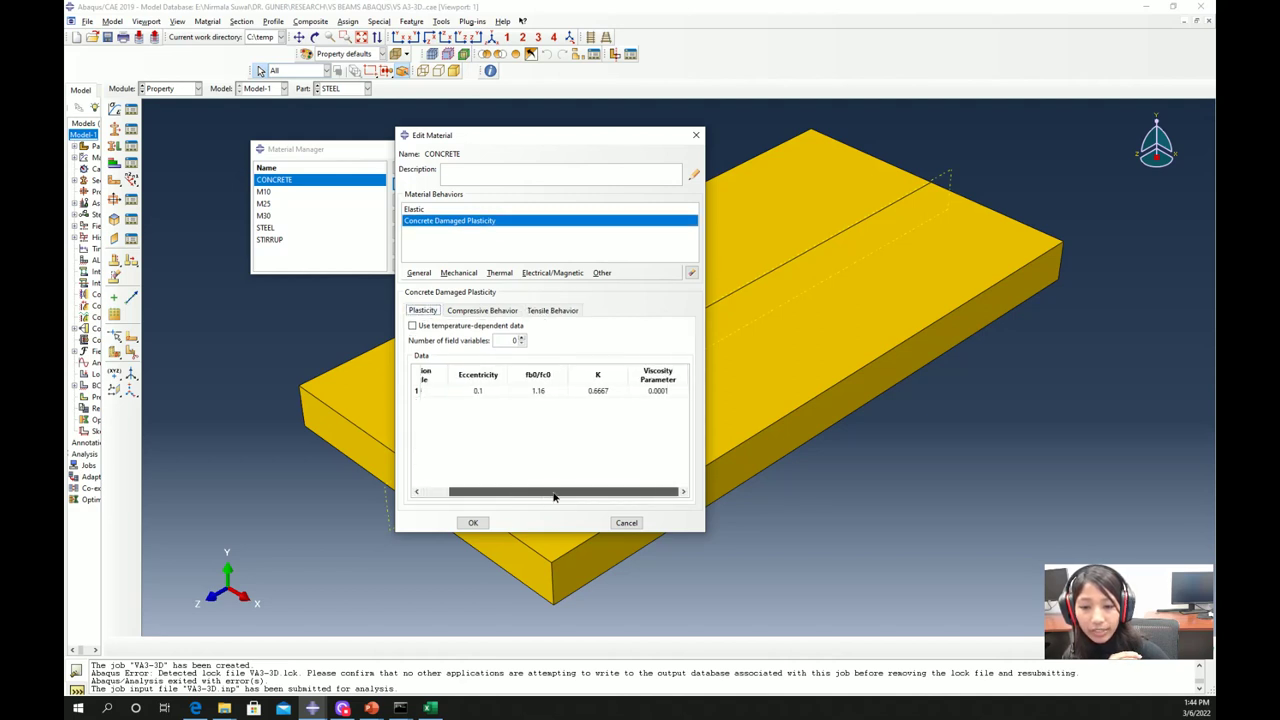
{"action": "left_click", "coordinate": [482, 311]}
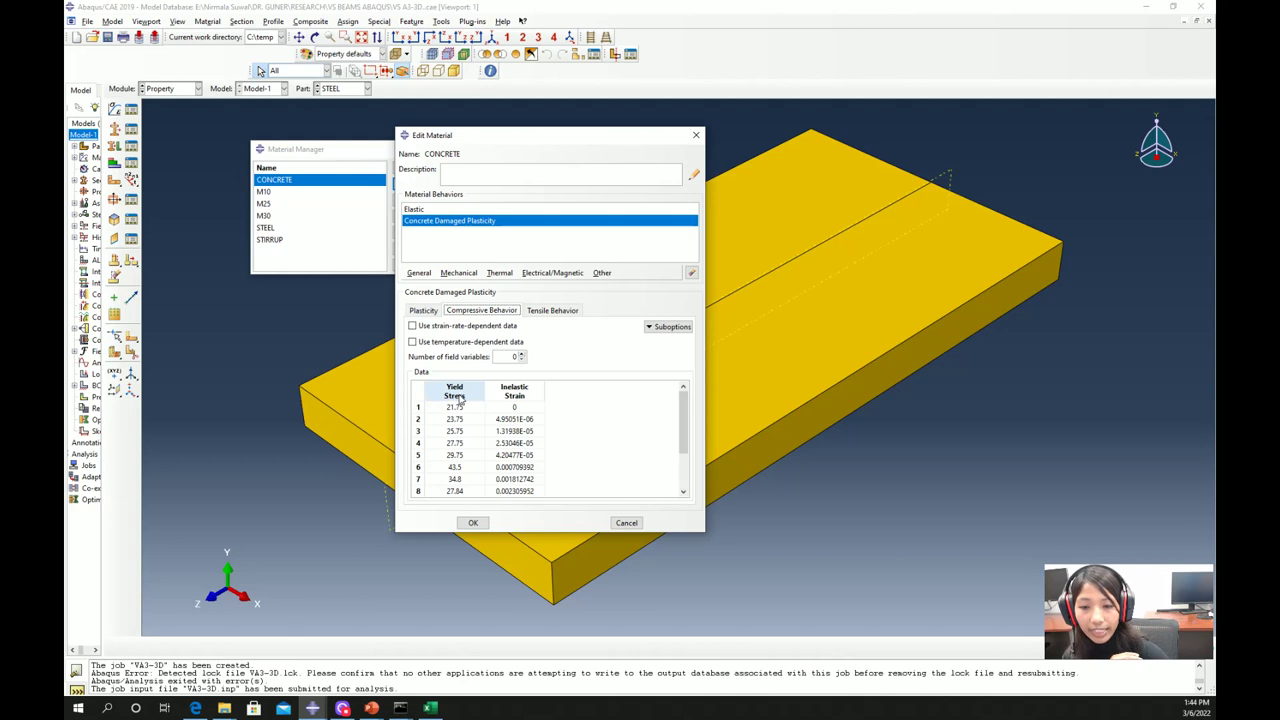
{"action": "left_click", "coordinate": [552, 310]}
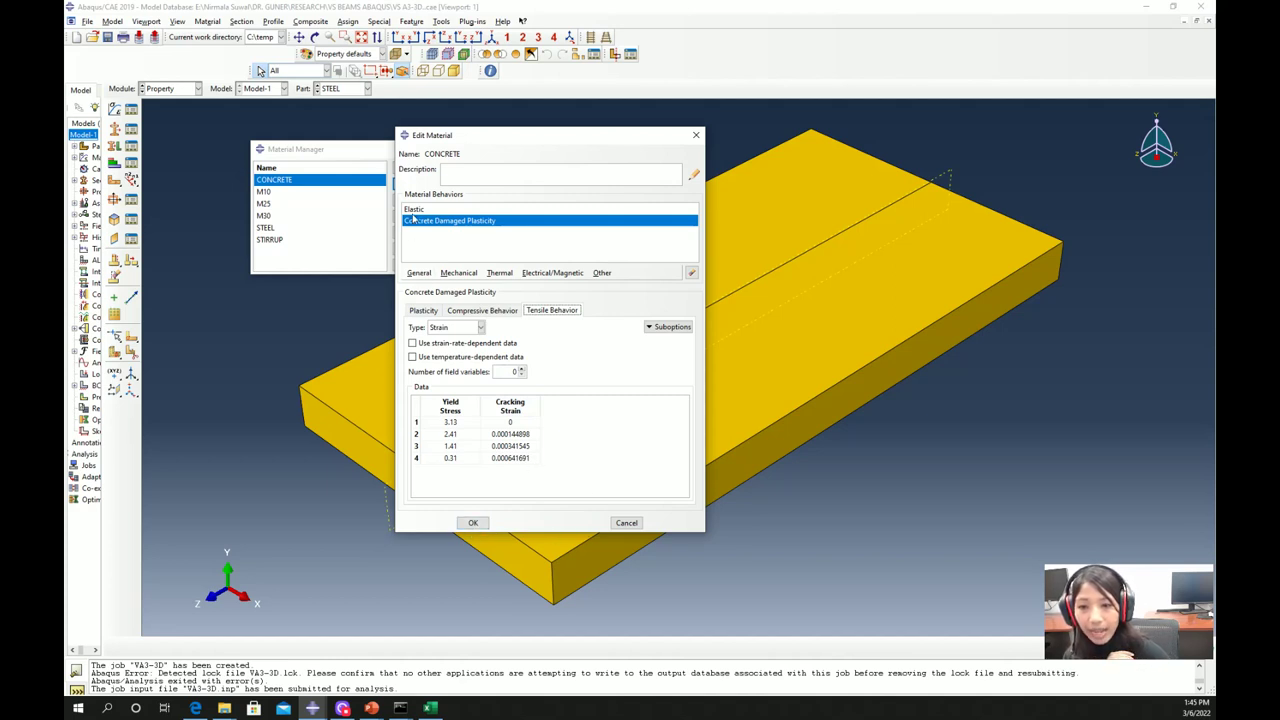
{"action": "left_click", "coordinate": [414, 210]}
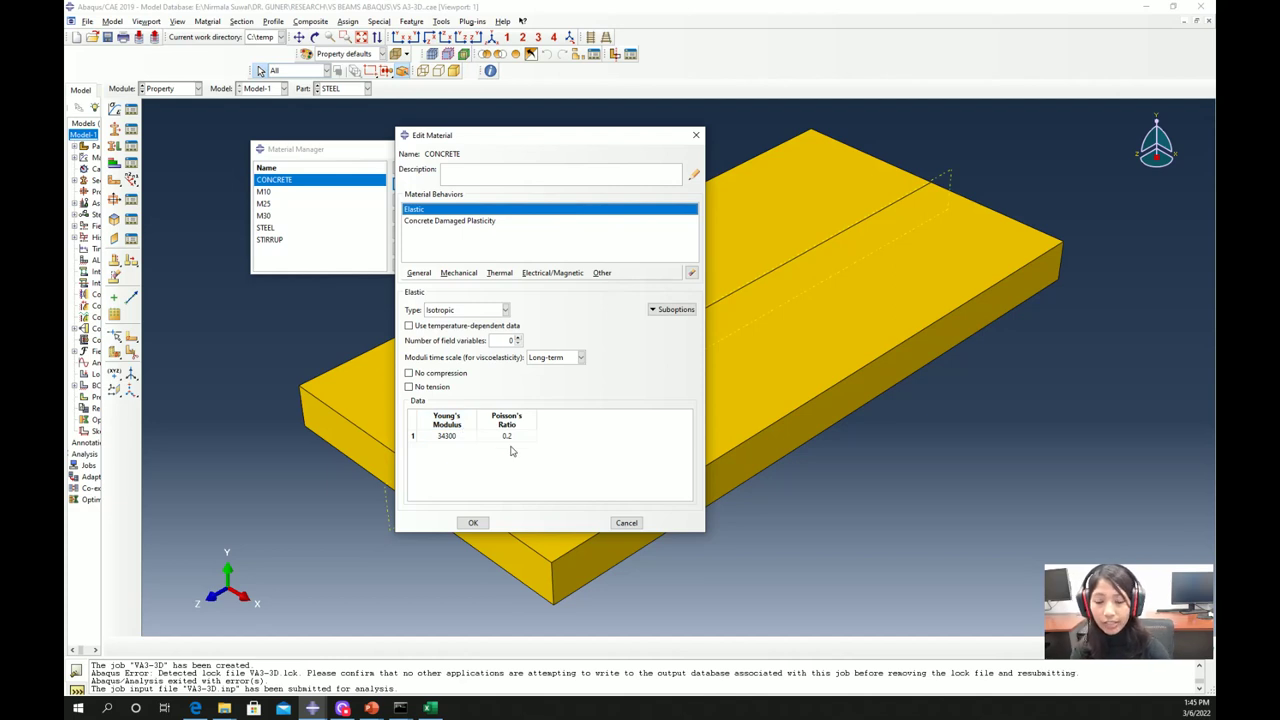
{"action": "left_click", "coordinate": [473, 522]}
Step: Examine the elastic and plastic data of the M25 material, and close the Material Manager
{"action": "left_click", "coordinate": [276, 204]}
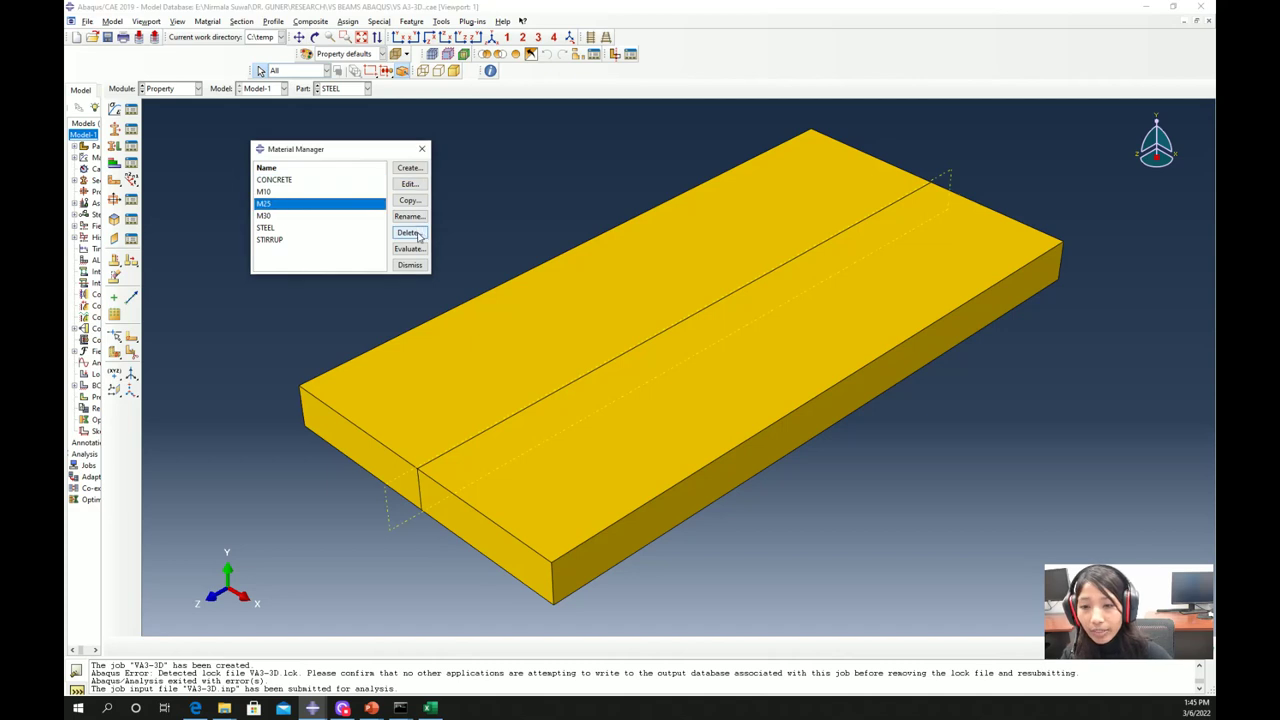
{"action": "left_click", "coordinate": [409, 184]}
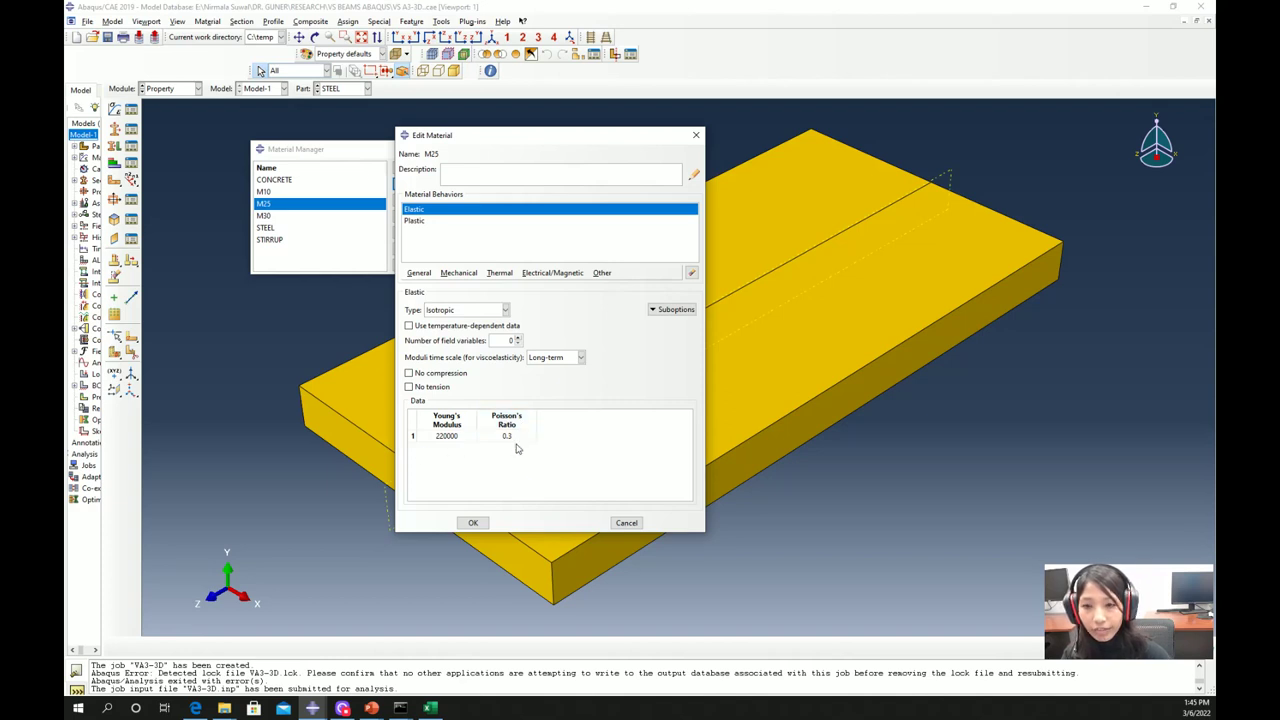
{"action": "left_click", "coordinate": [420, 224]}
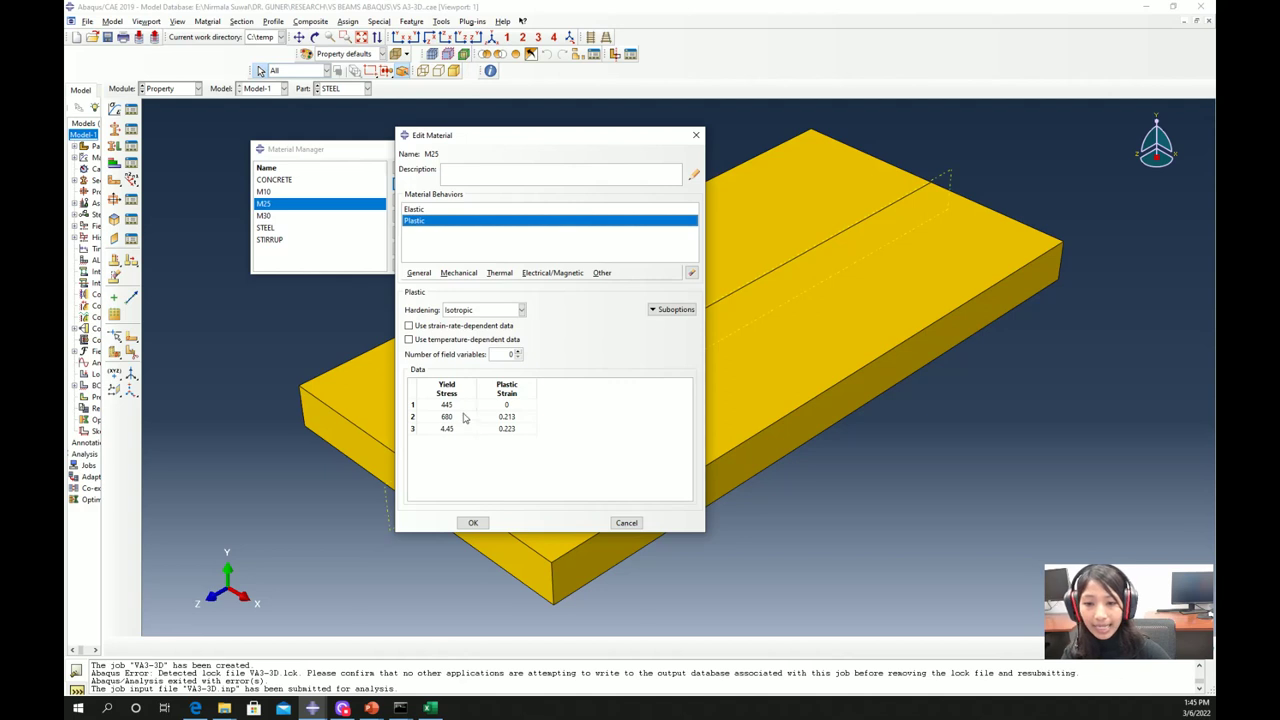
{"action": "left_click", "coordinate": [473, 523]}
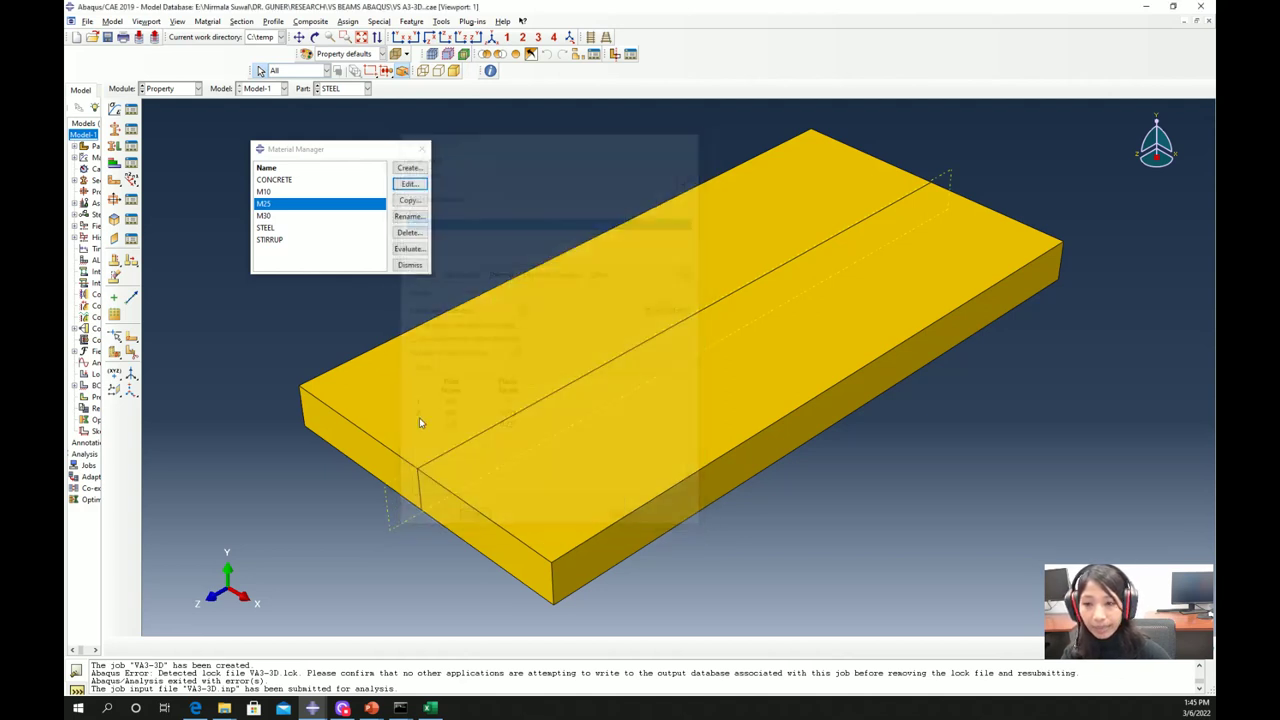
{"action": "left_click", "coordinate": [423, 148]}
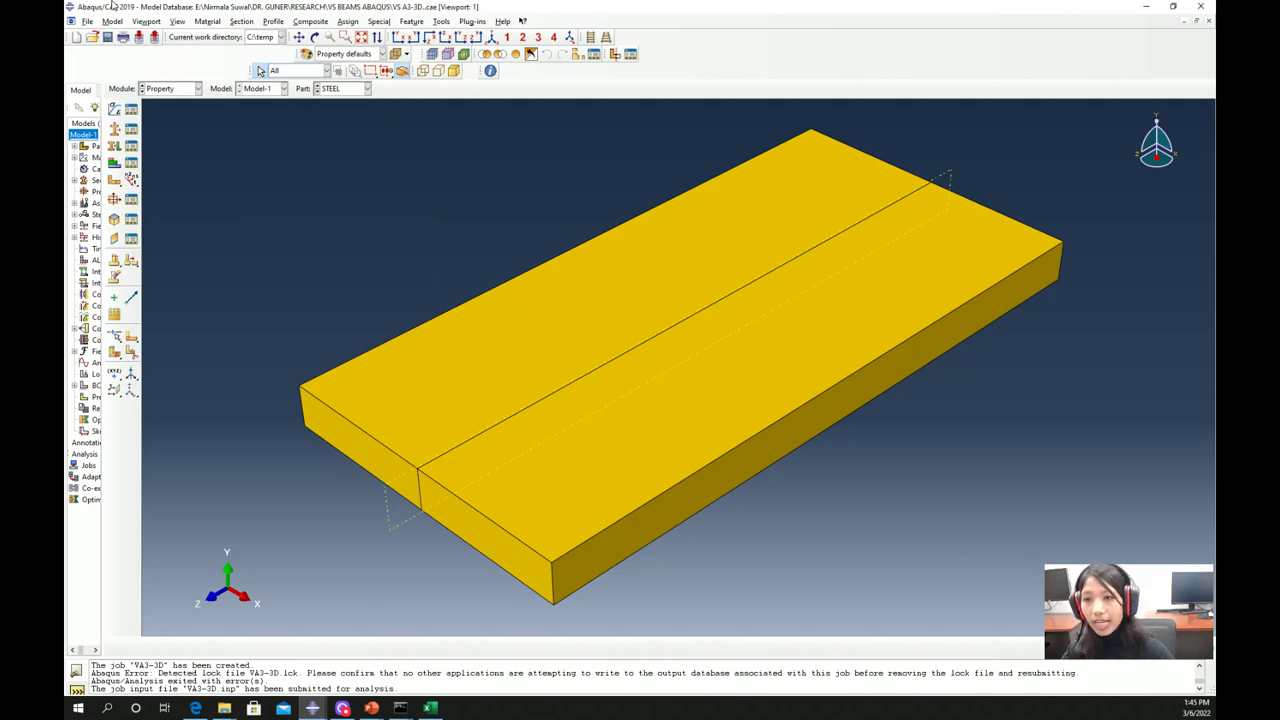
Step: Show the beam assembly in isometric view with increased translucency to reveal the embedded reinforcement
{"action": "left_click", "coordinate": [173, 89]}
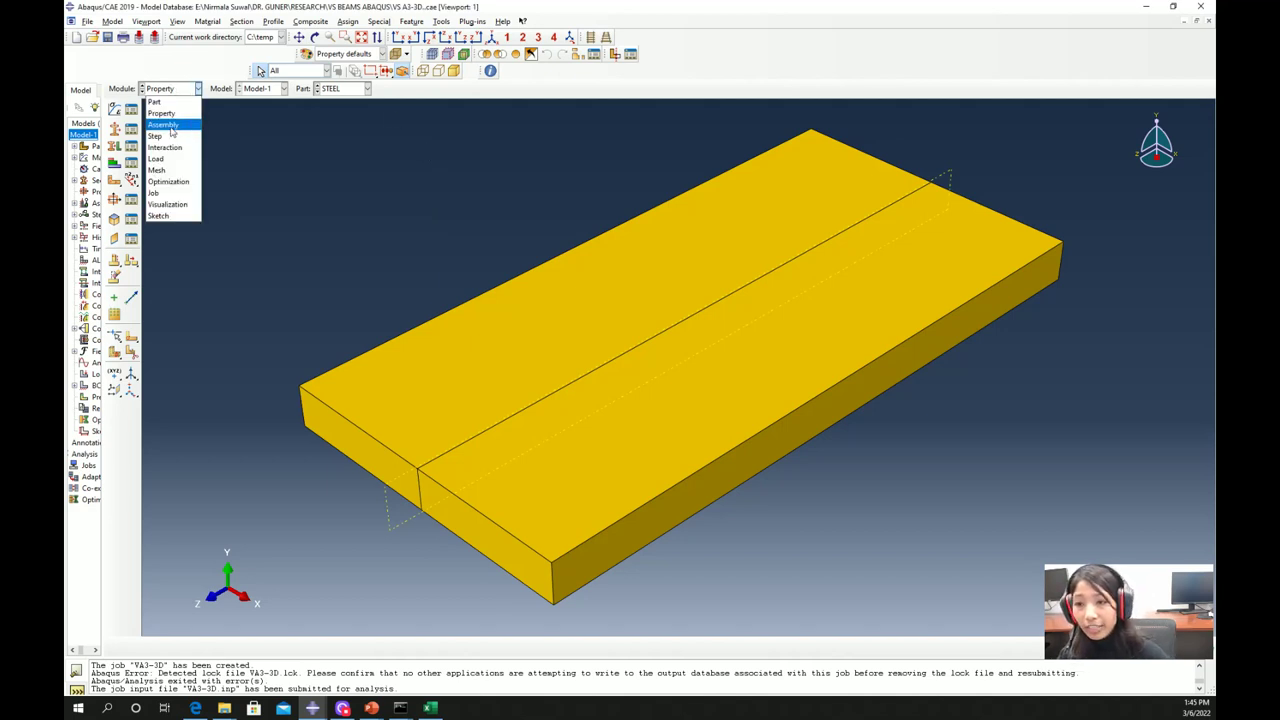
{"action": "left_click", "coordinate": [163, 124]}
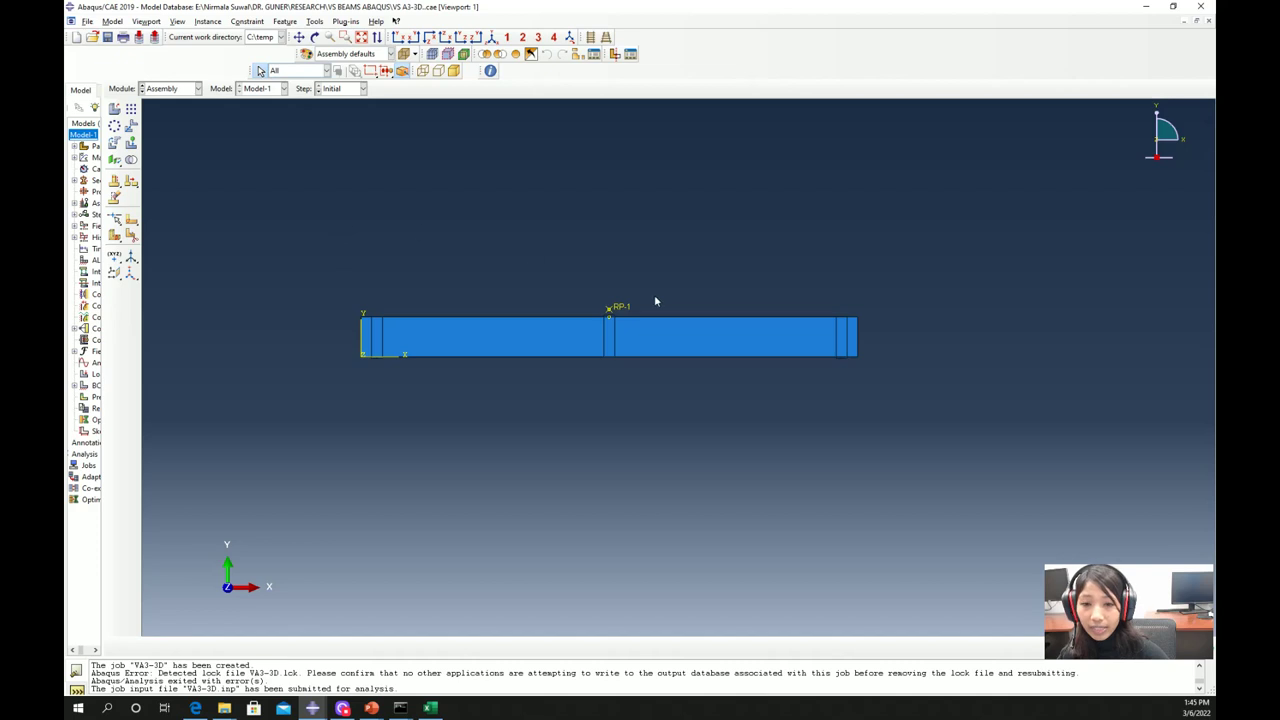
{"action": "left_click", "coordinate": [491, 37]}
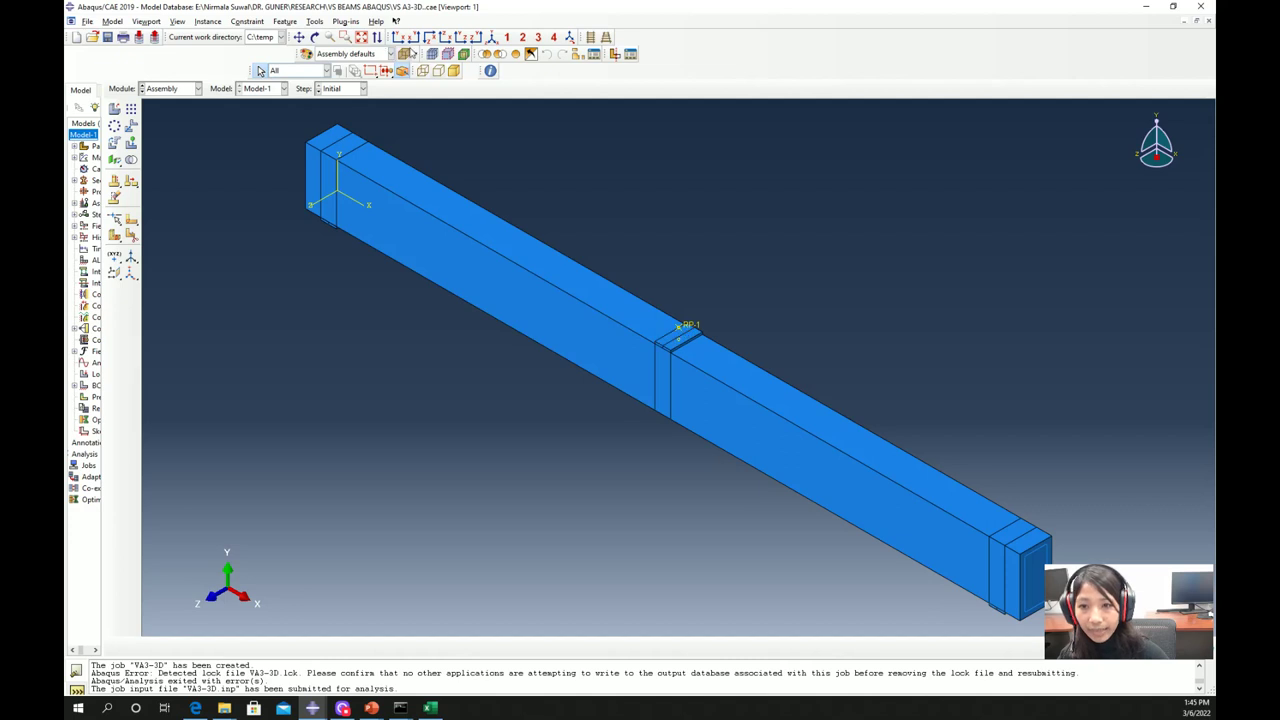
{"action": "left_click", "coordinate": [406, 55]}
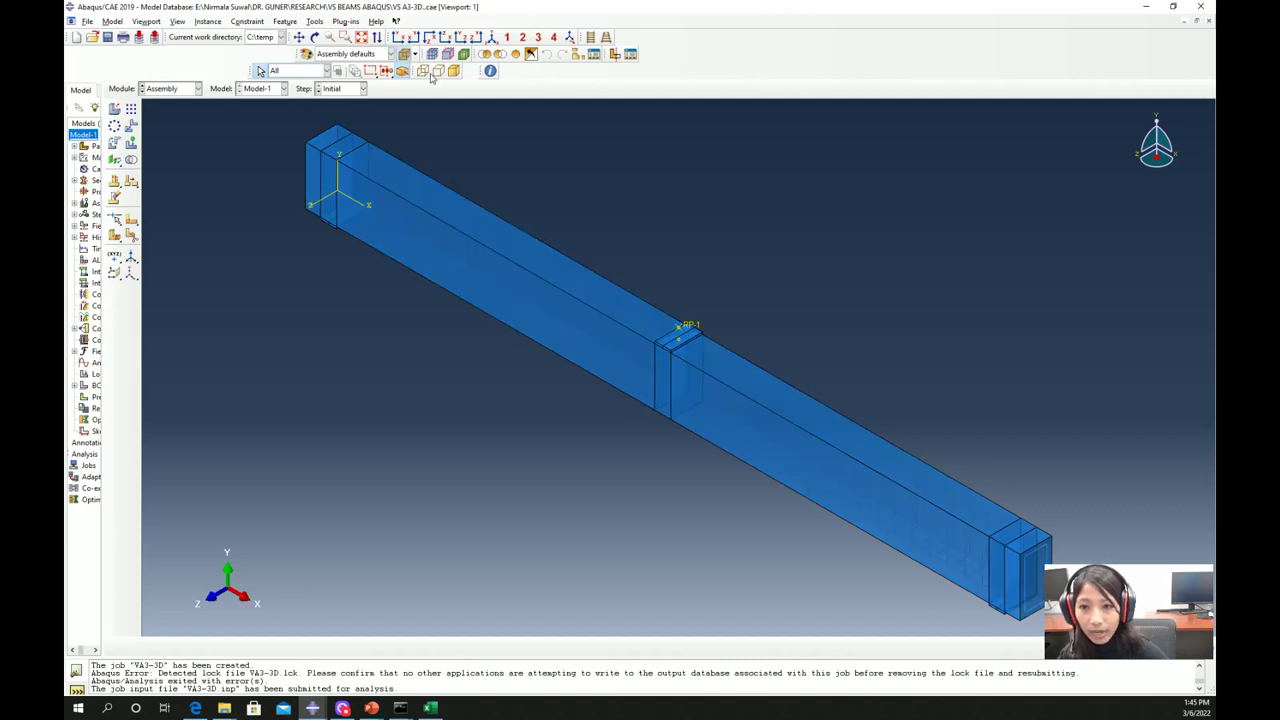
{"action": "left_click", "coordinate": [421, 72]}
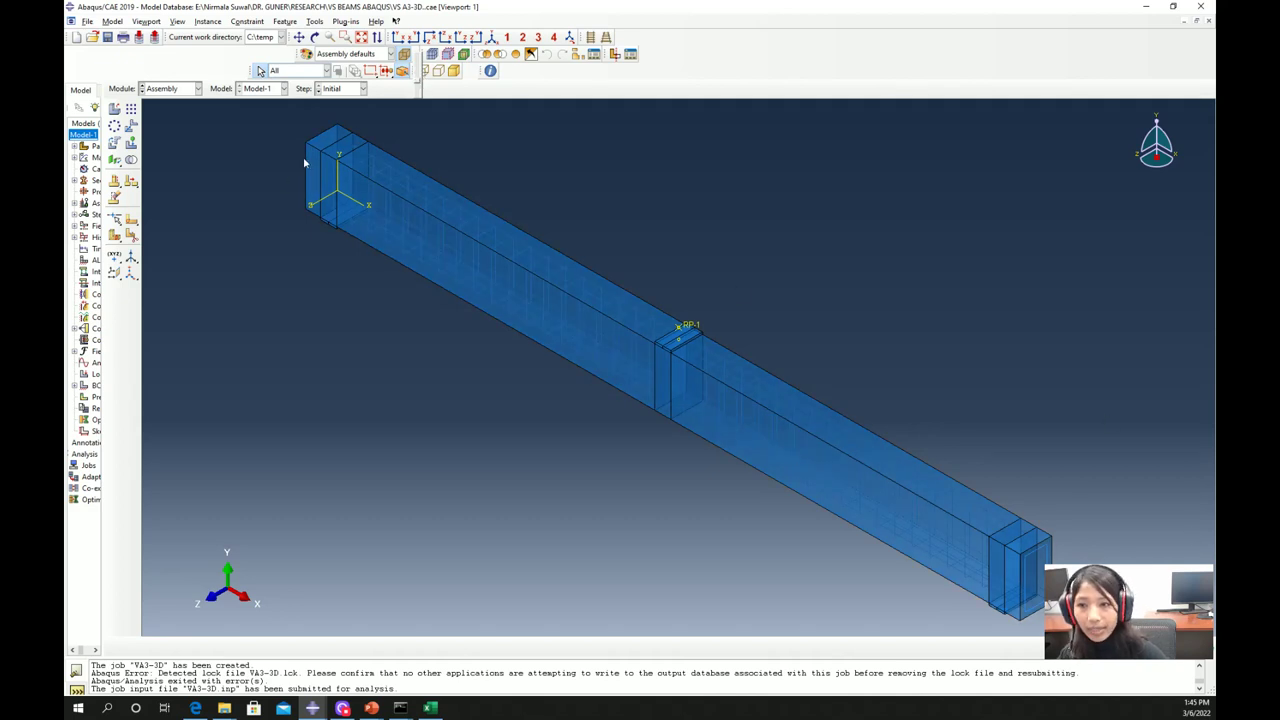
Step: Go to the Step module and open the STATIC step's definition to examine its basic settings
{"action": "left_click", "coordinate": [181, 92]}
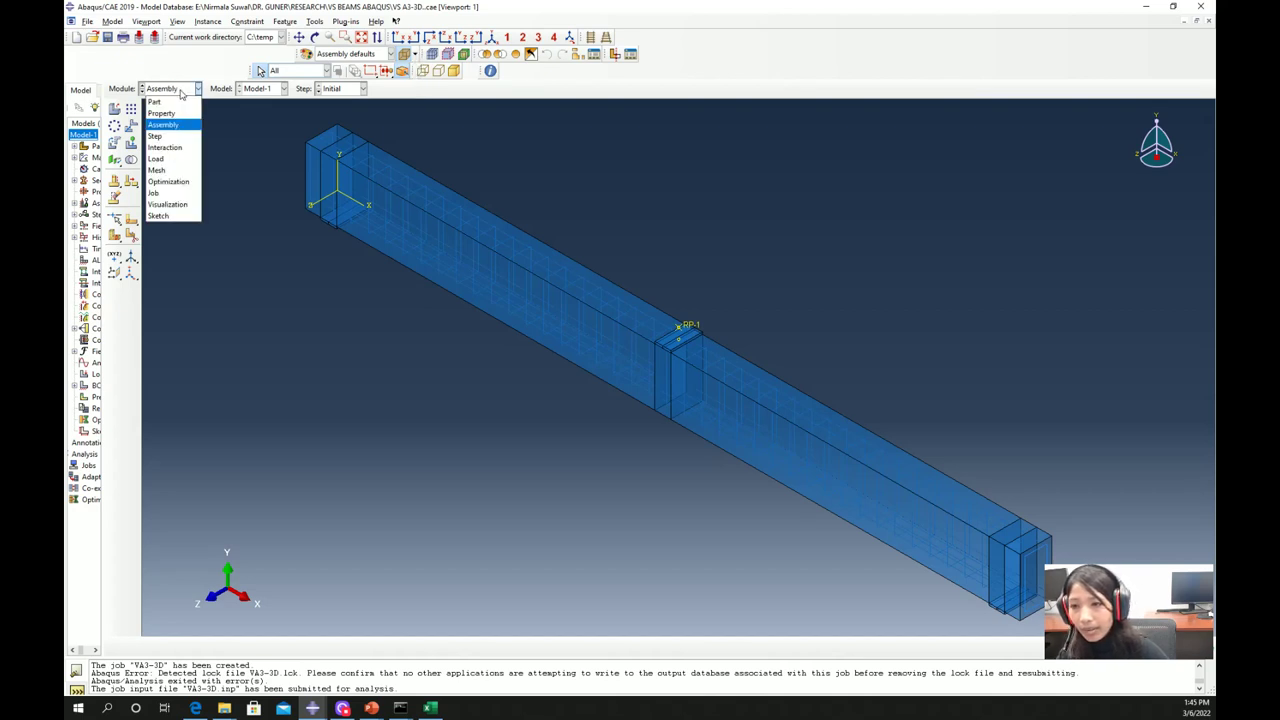
{"action": "left_click", "coordinate": [165, 135]}
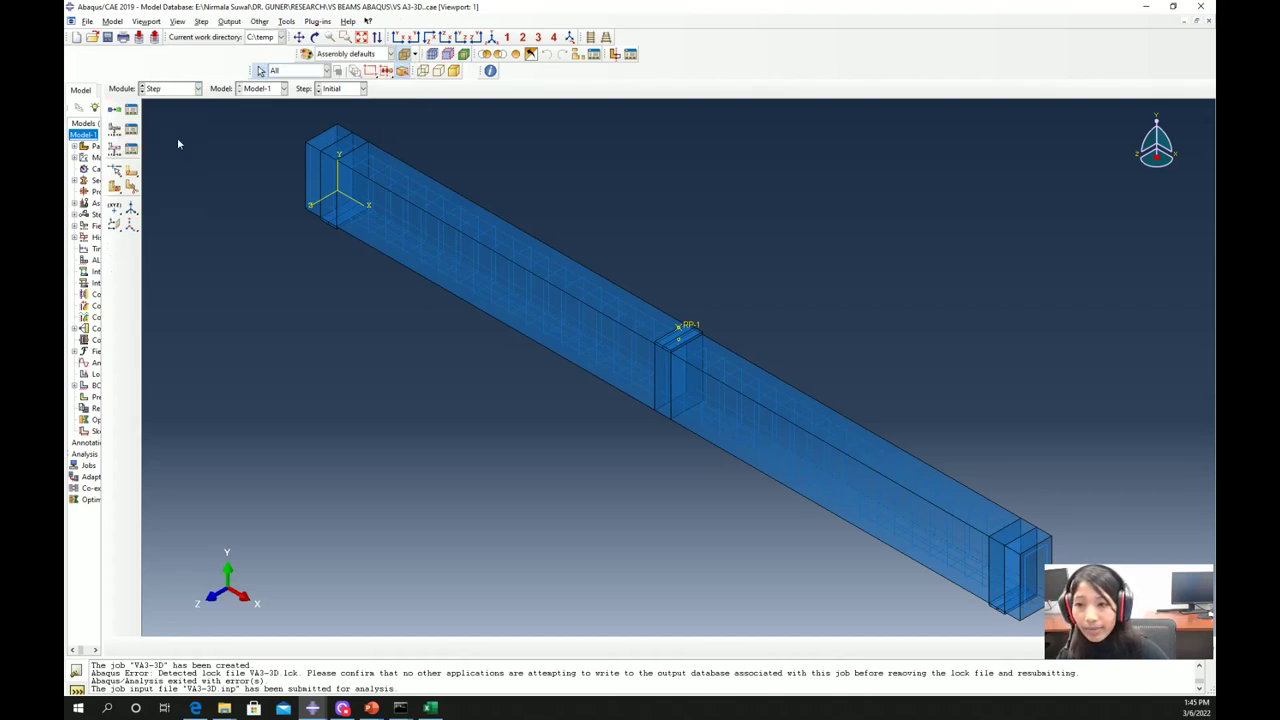
{"action": "left_click", "coordinate": [132, 110]}
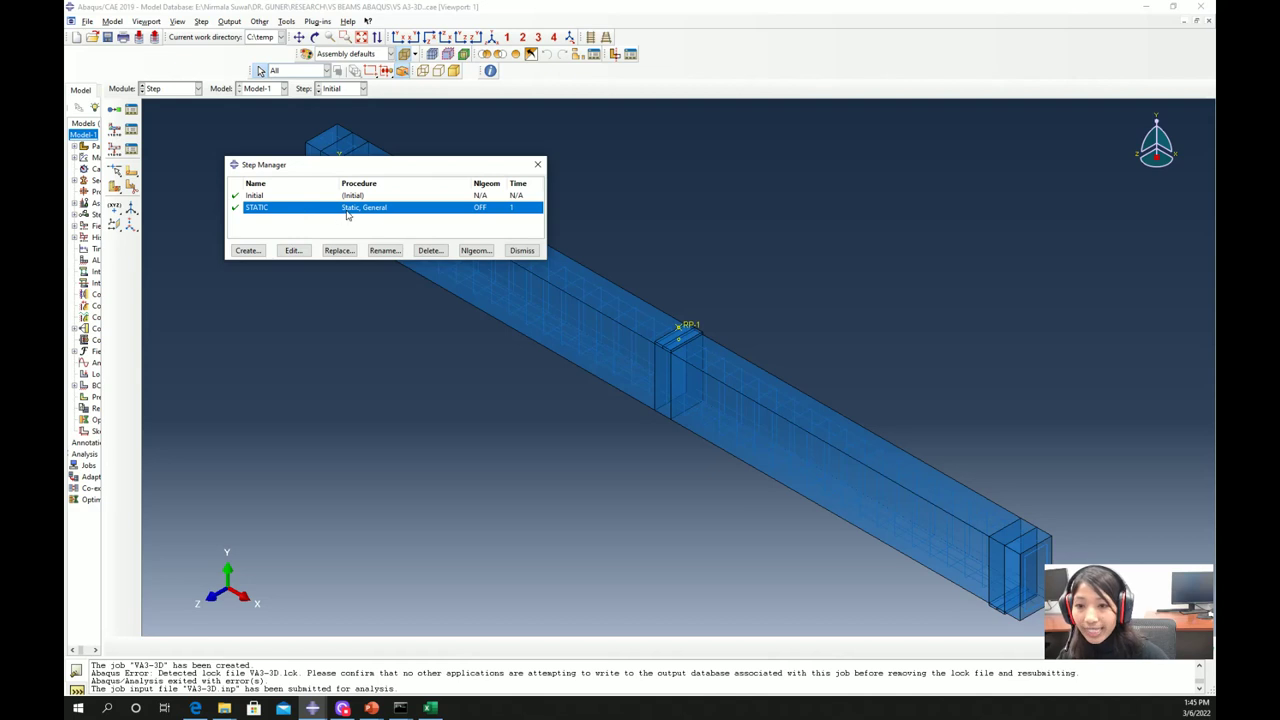
{"action": "left_click", "coordinate": [290, 253]}
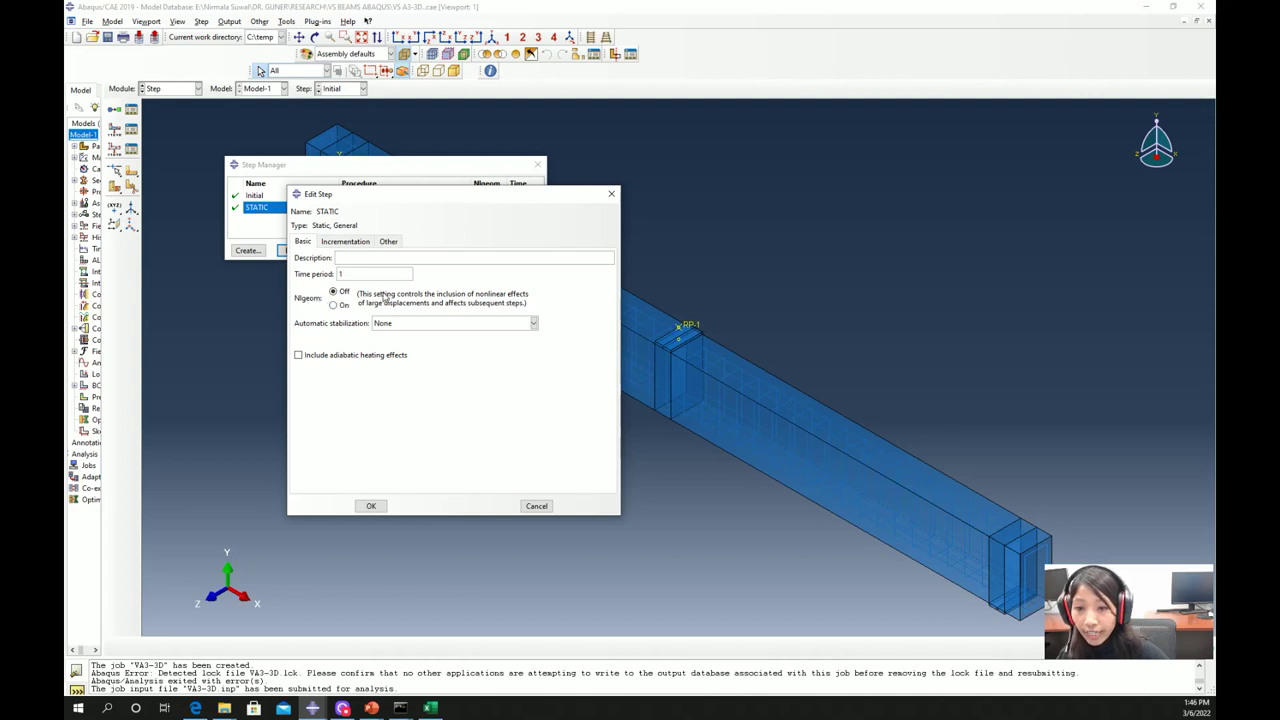
Step: Review the STATIC step's incrementation and other solver settings, accept the definition, and close the Step Manager
{"action": "left_click", "coordinate": [350, 243]}
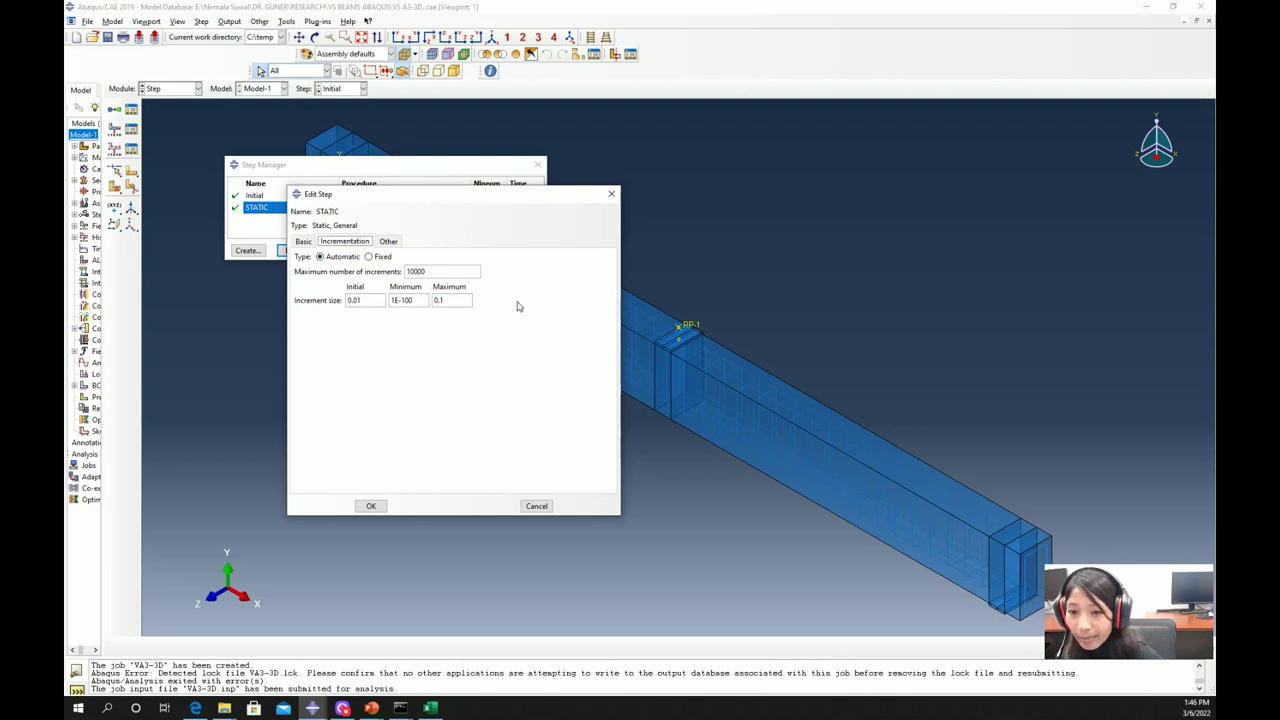
{"action": "left_click", "coordinate": [391, 300]}
{"action": "left_click_drag", "start_coordinate": [391, 300], "coordinate": [414, 300]}
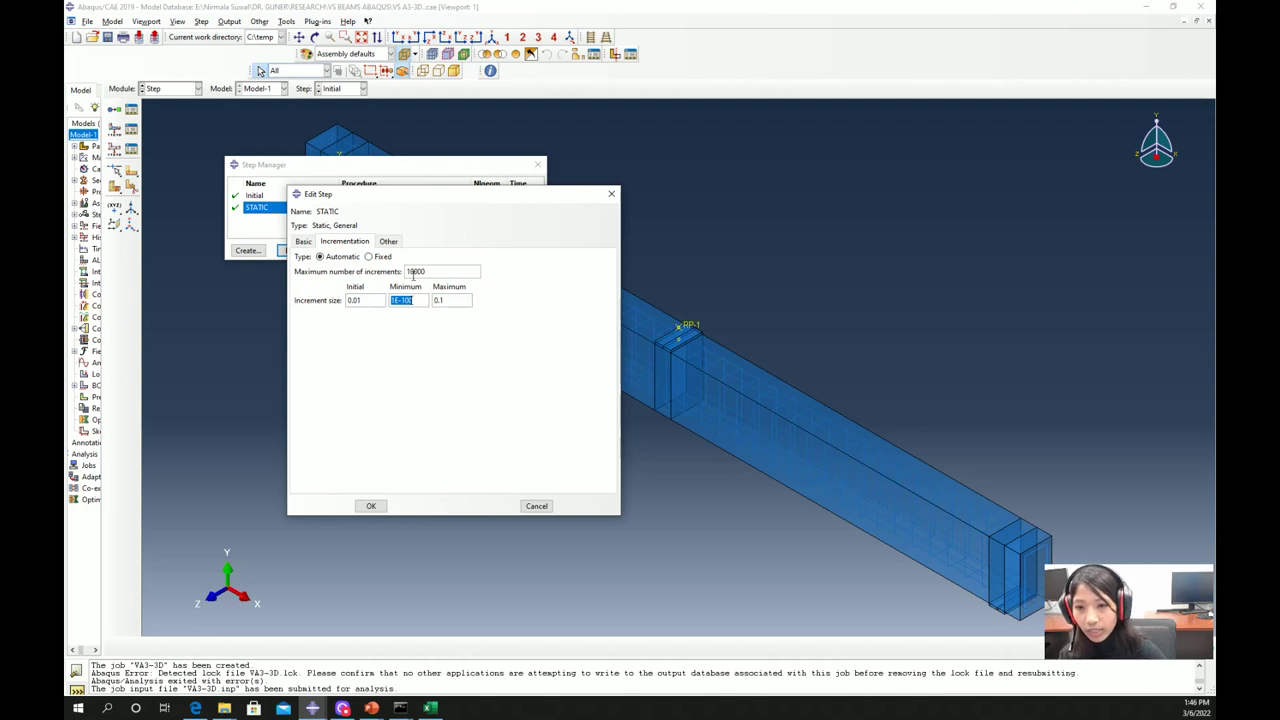
{"action": "left_click", "coordinate": [388, 244]}
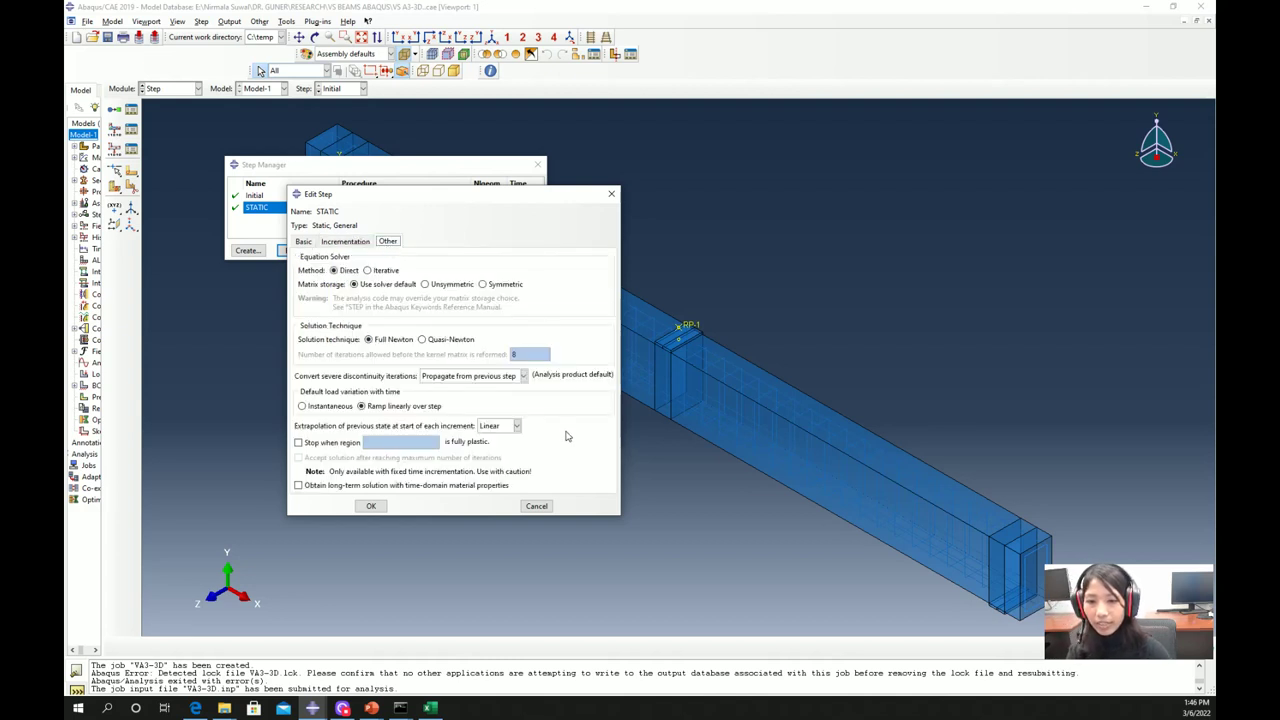
{"action": "left_click", "coordinate": [365, 506]}
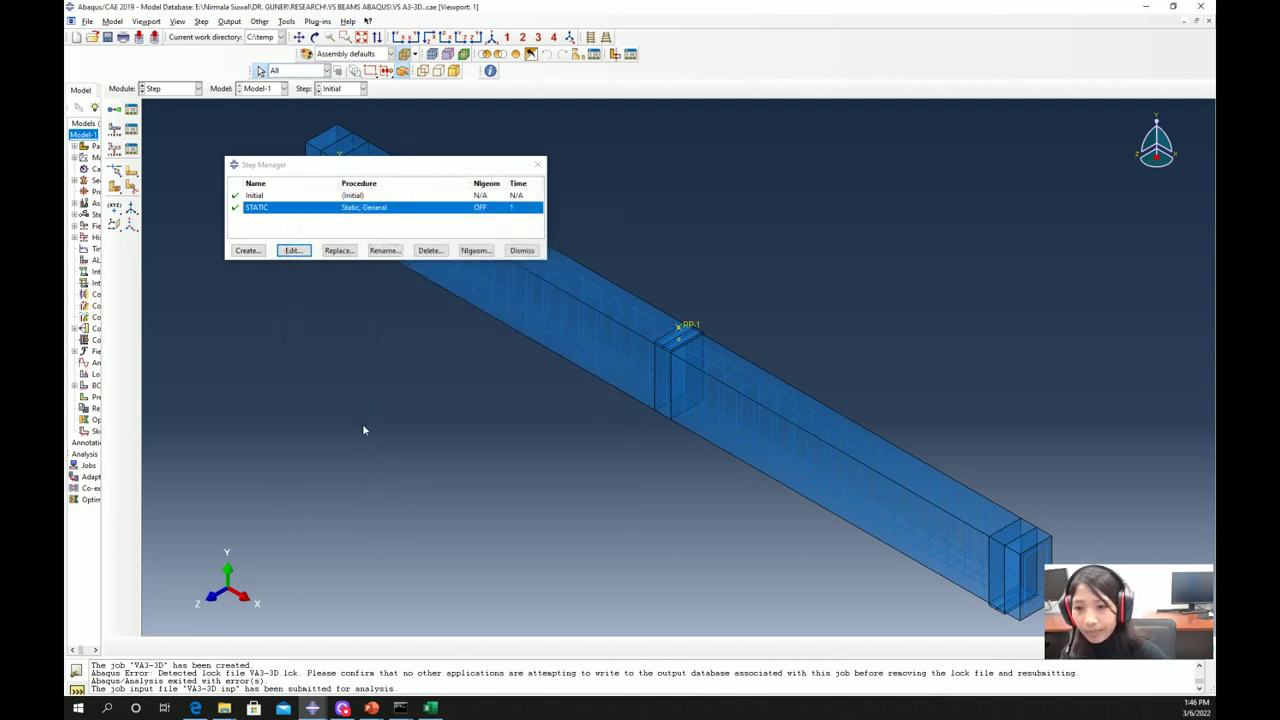
{"action": "left_click", "coordinate": [522, 250]}
Step: Switch to the Interaction module and turn off translucency so the beam is shown opaque
{"action": "left_click", "coordinate": [174, 90]}
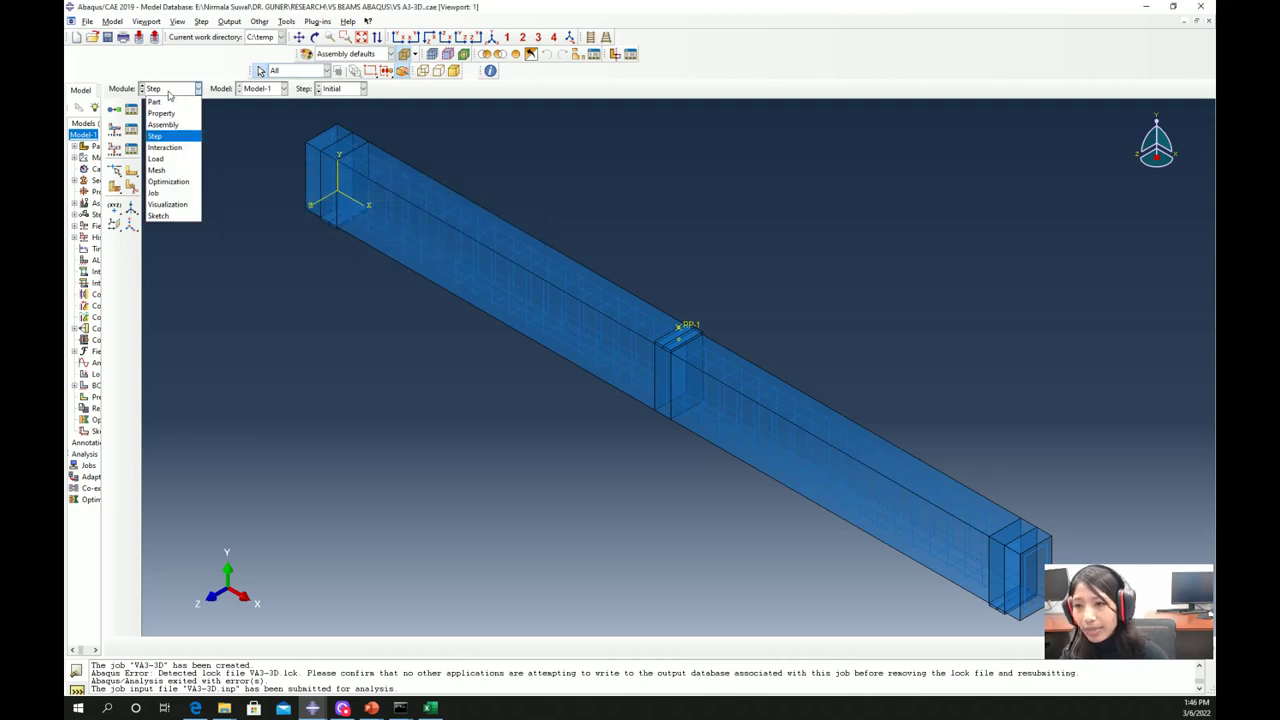
{"action": "left_click", "coordinate": [162, 147]}
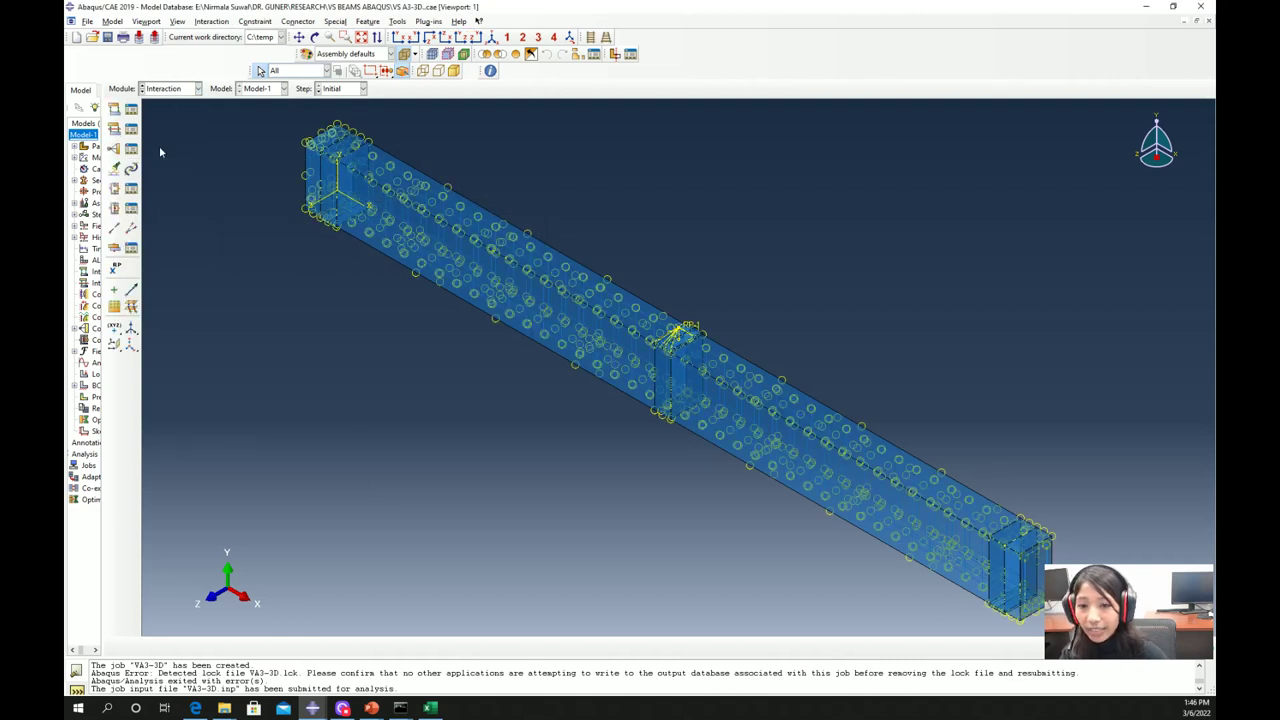
{"action": "left_click", "coordinate": [405, 54]}
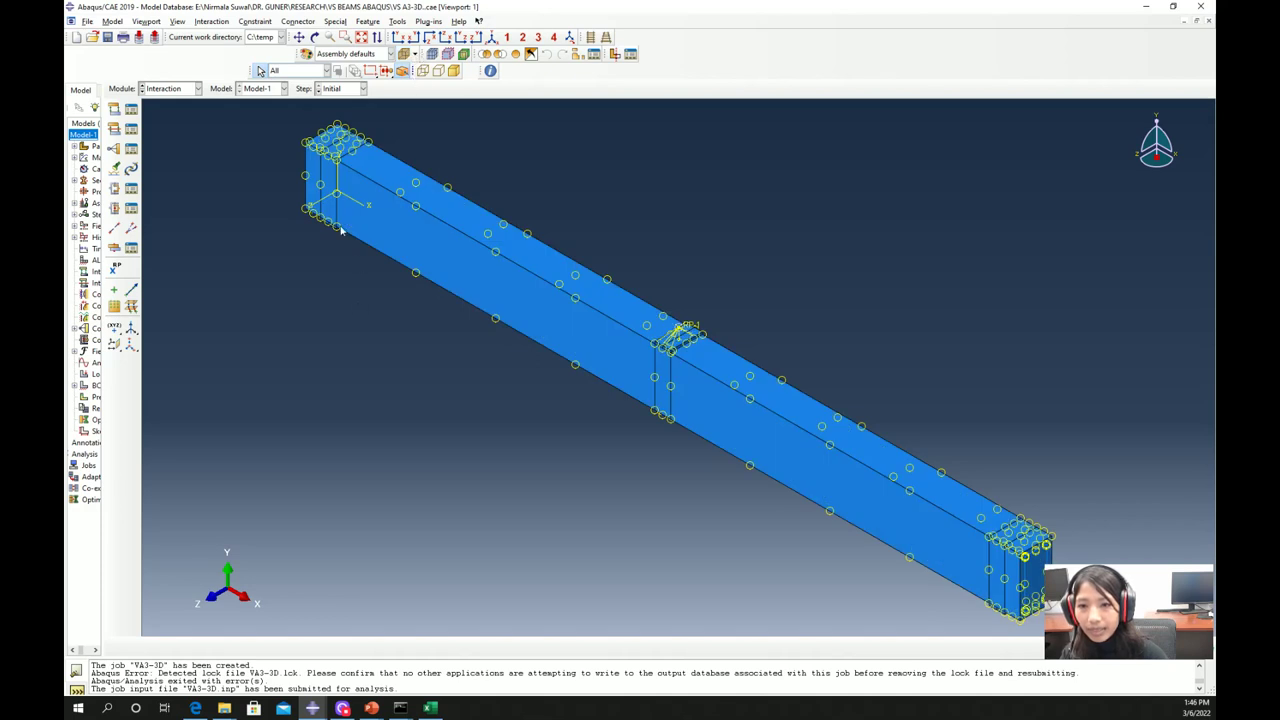
Step: In the Constraint Manager, examine the COUPLING constraint at the loading plate in the front view, and open the EMBED constraint's definition
{"action": "left_click", "coordinate": [131, 150]}
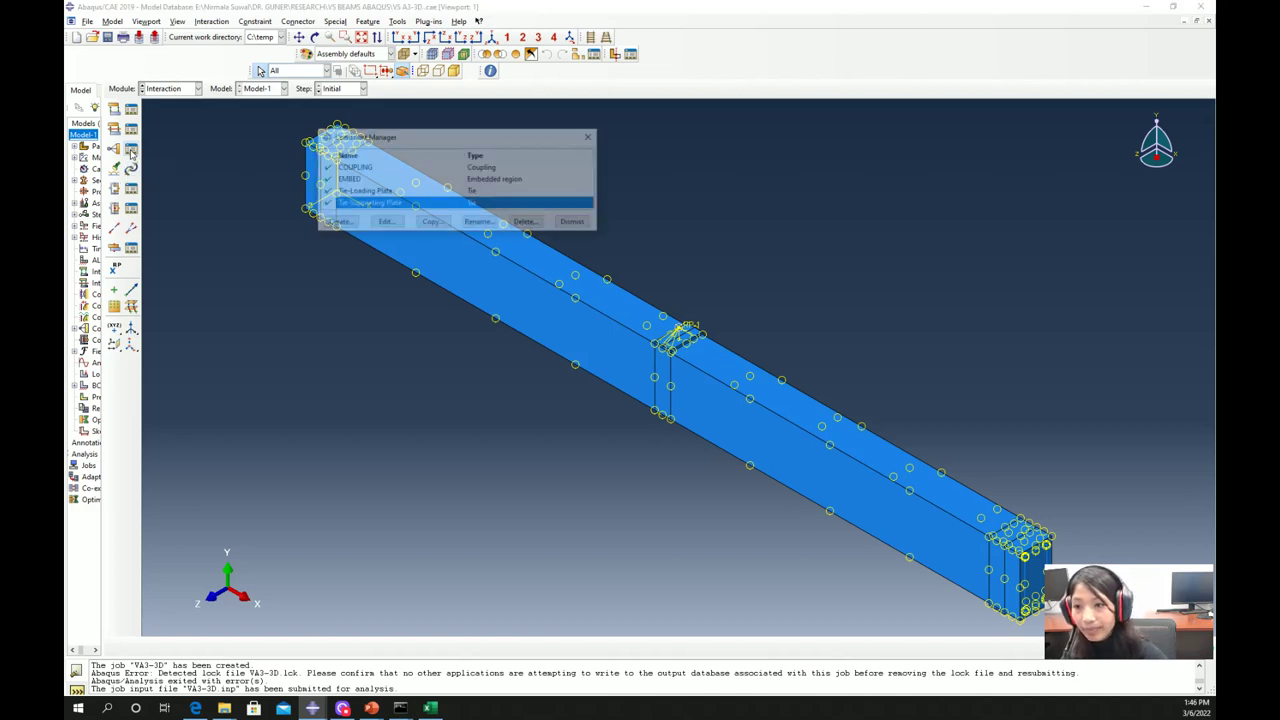
{"action": "left_click", "coordinate": [377, 170]}
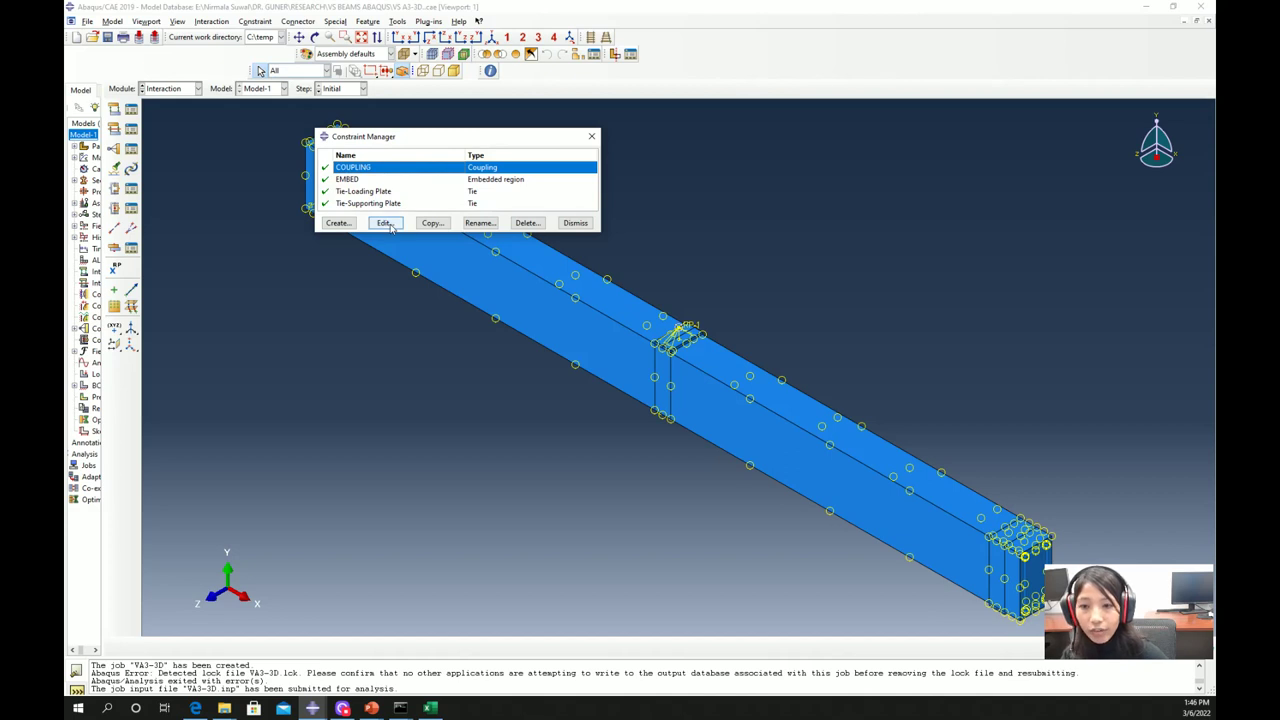
{"action": "left_click", "coordinate": [400, 37]}
{"action": "scroll", "coordinate": [694, 316], "scroll_direction": "up", "scroll_amount": 2}
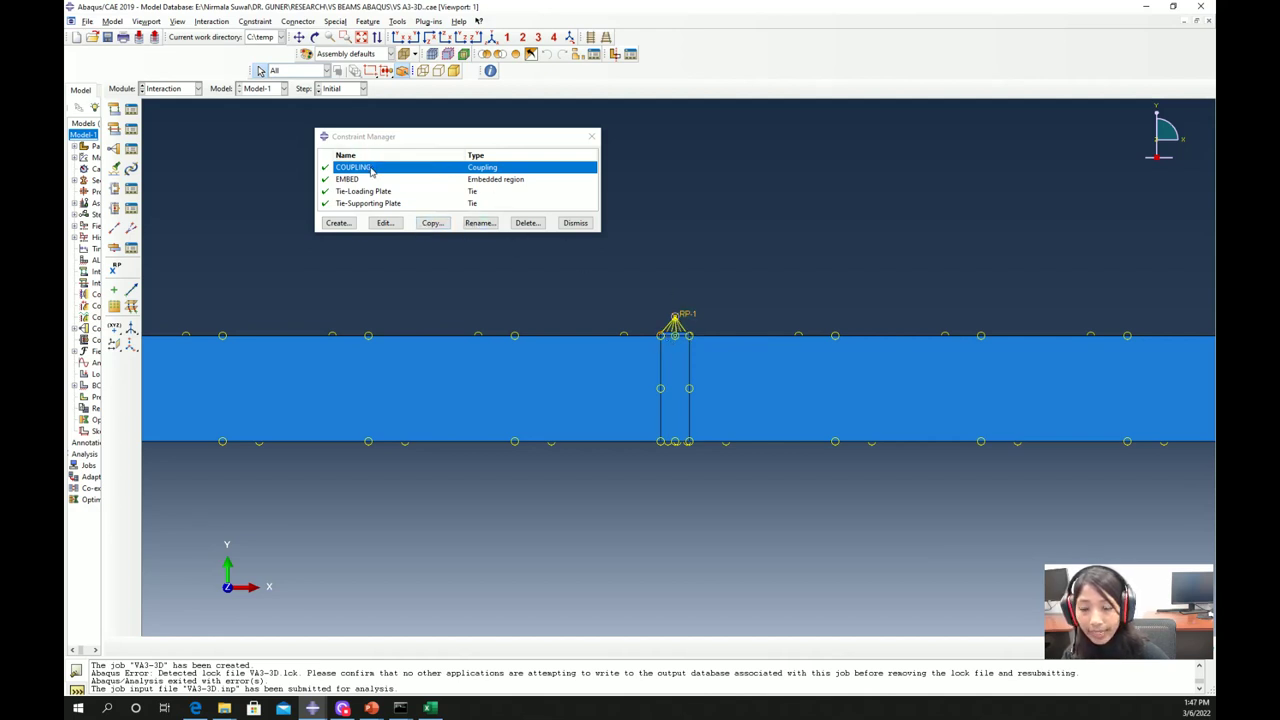
{"action": "left_click", "coordinate": [385, 222]}
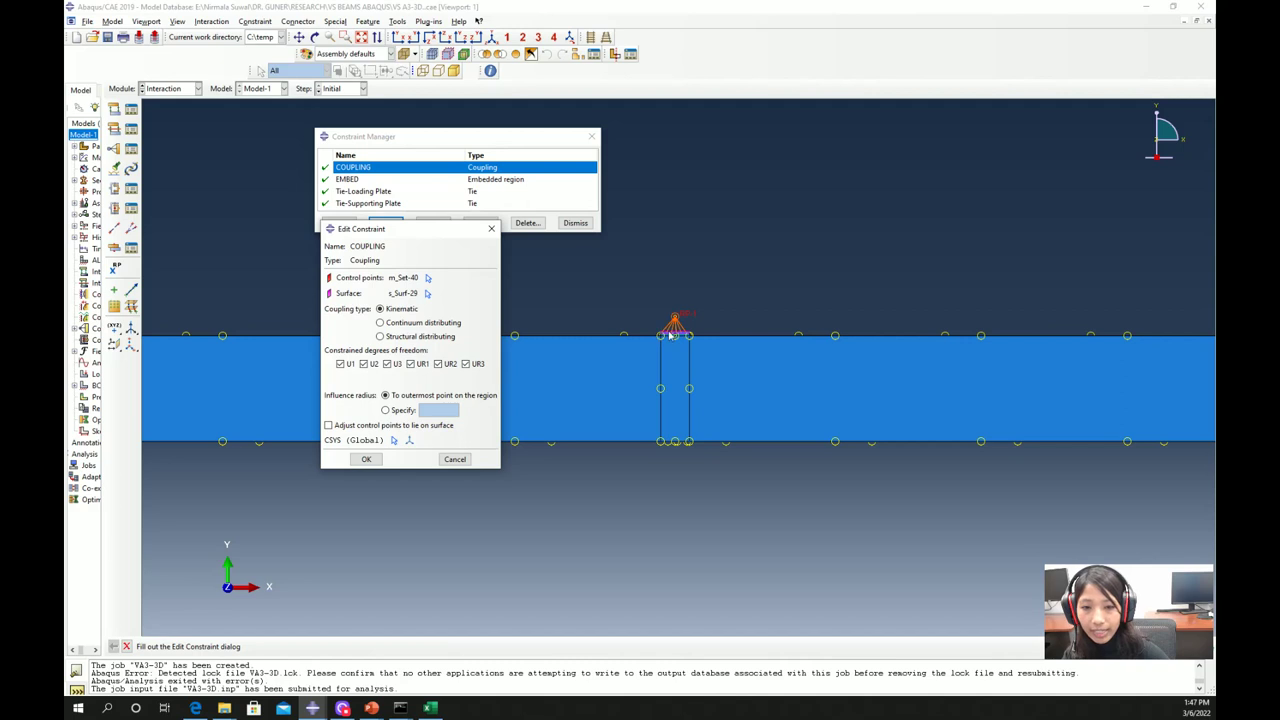
{"action": "left_click", "coordinate": [465, 462]}
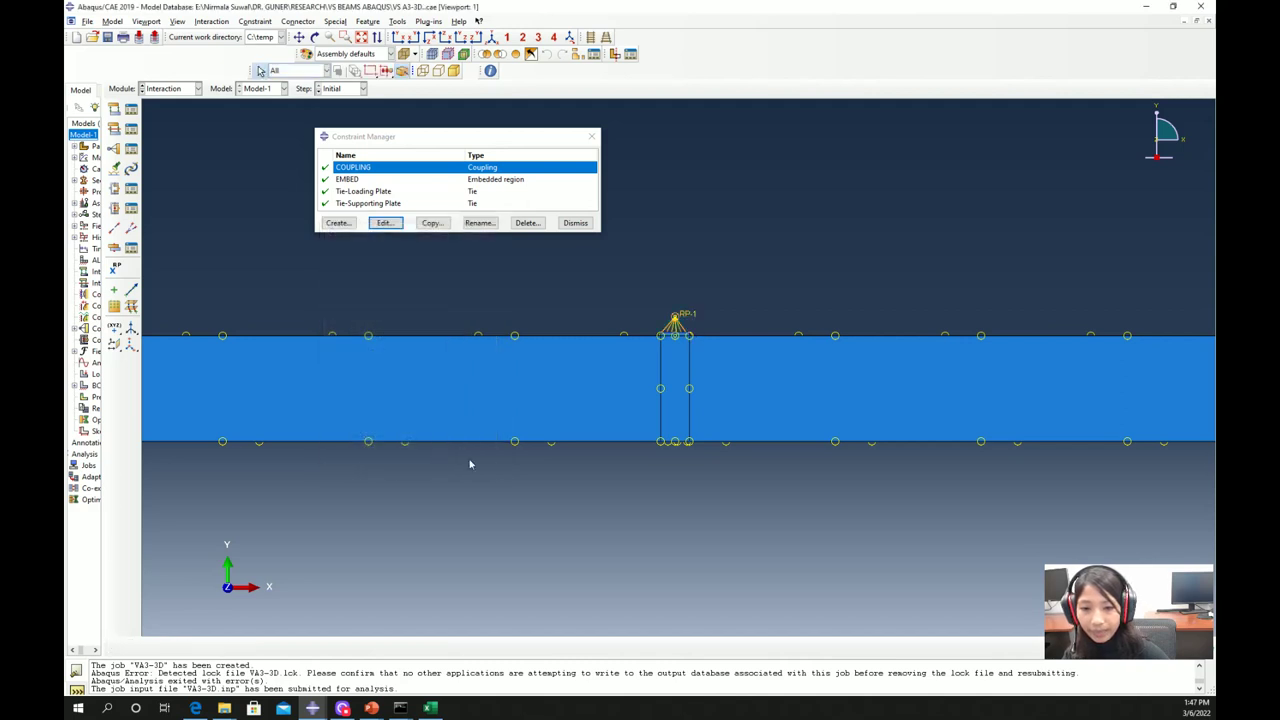
{"action": "left_click", "coordinate": [352, 180]}
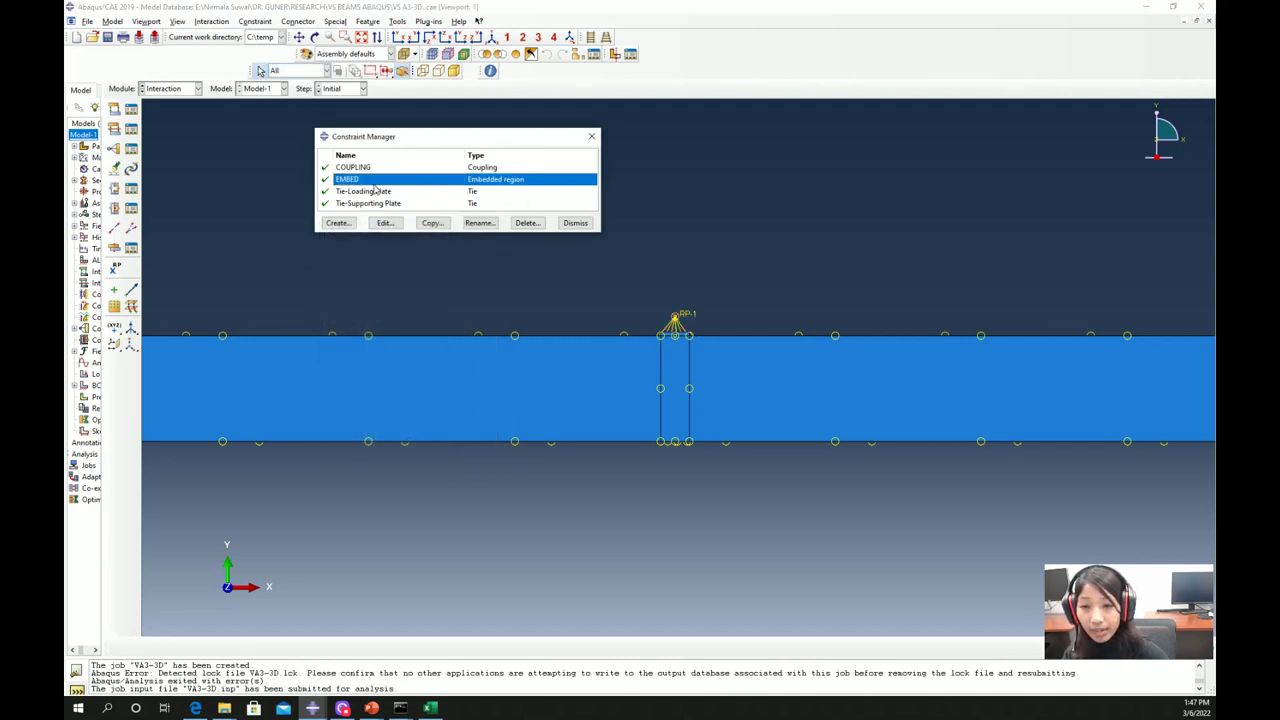
{"action": "left_click", "coordinate": [384, 222]}
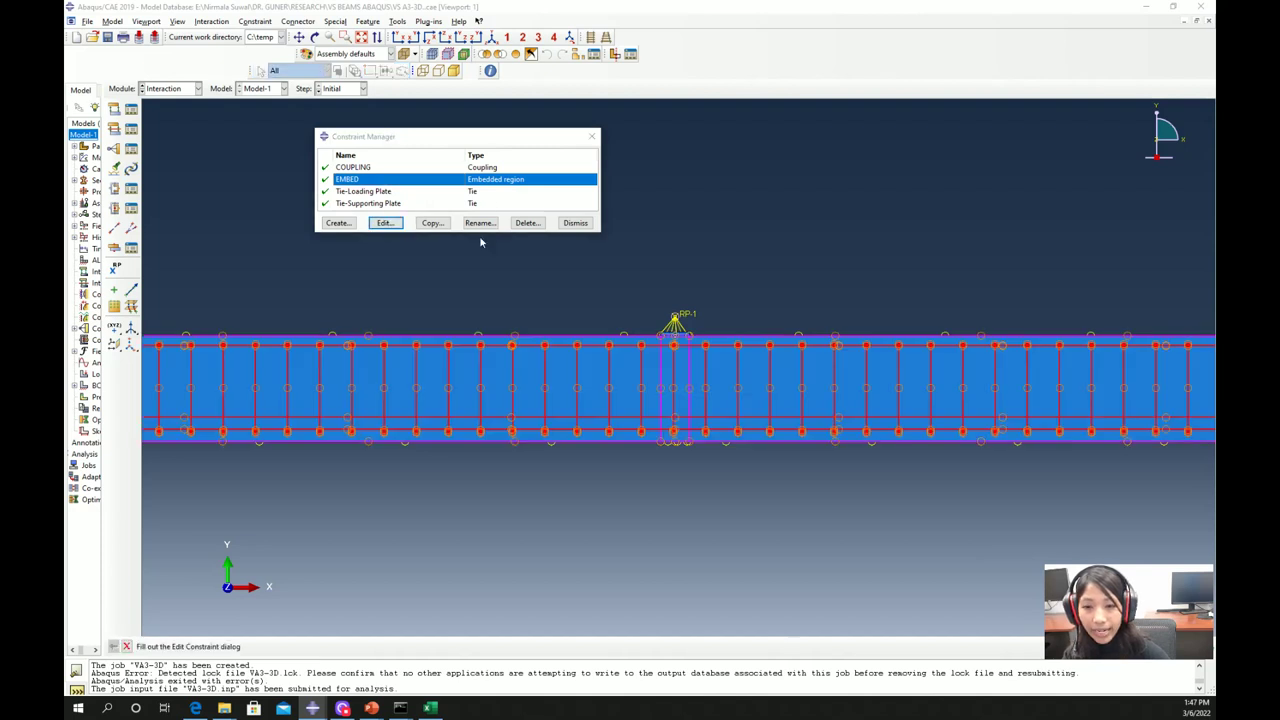
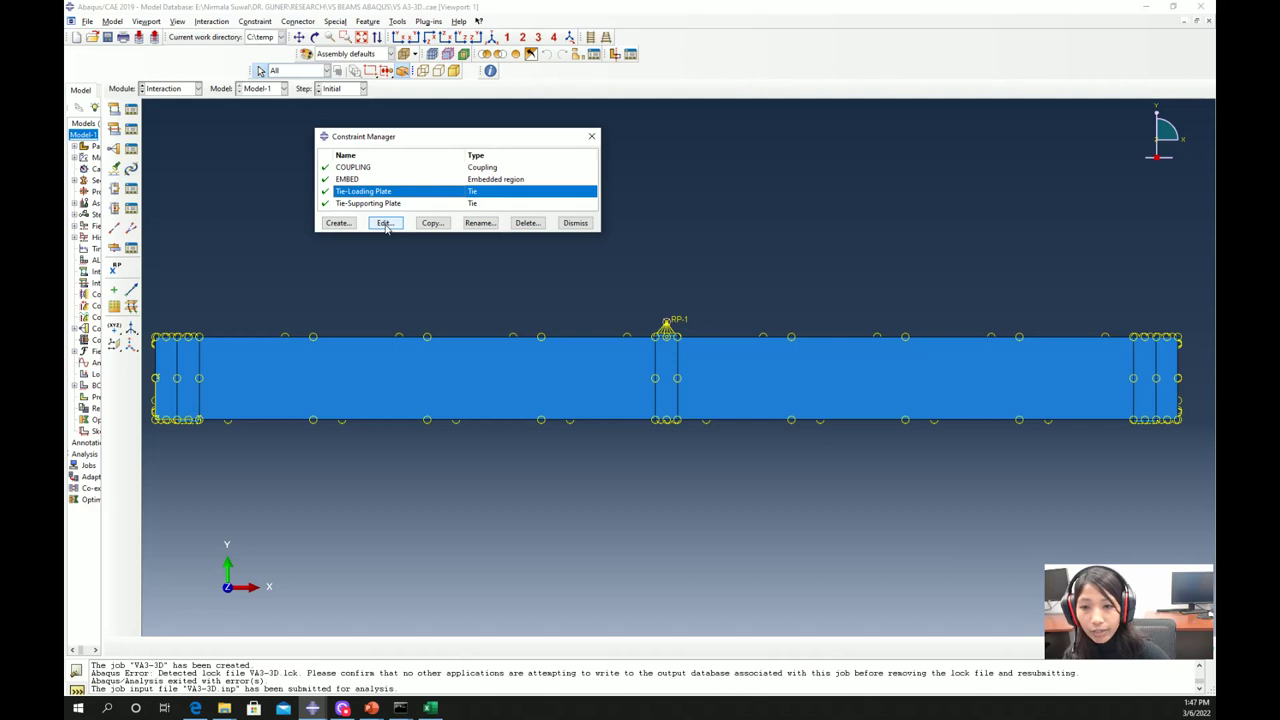
Step: Examine the Tie-Loading Plate constraint's settings and its master and slave surfaces at the midspan plate, and accept the definition
{"action": "left_click", "coordinate": [385, 223]}
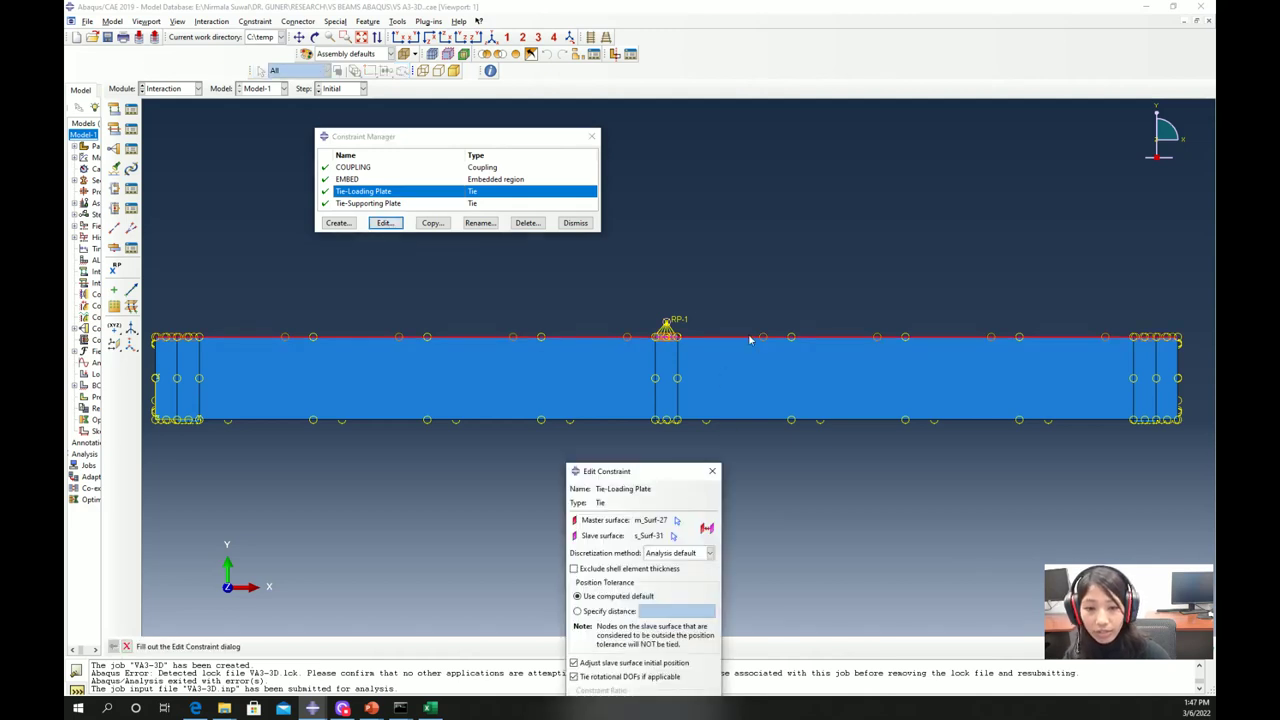
{"action": "scroll", "coordinate": [662, 345], "scroll_direction": "up", "scroll_amount": 5}
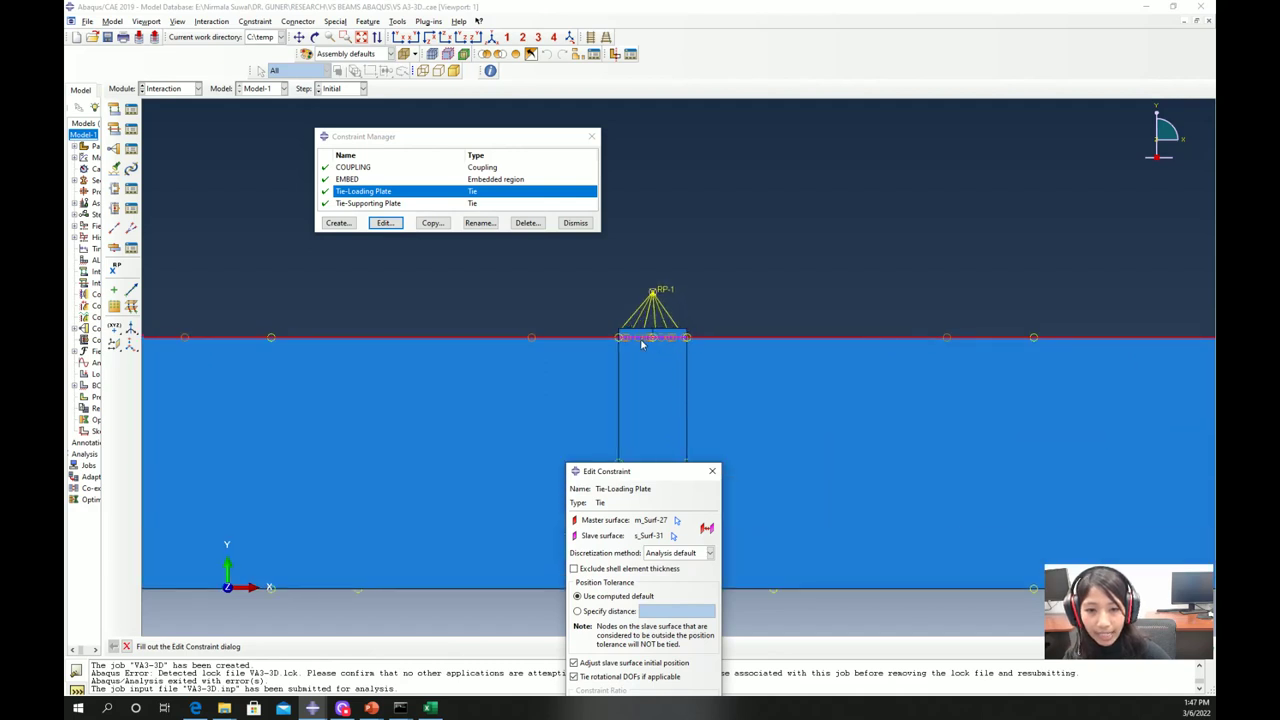
{"action": "scroll", "coordinate": [644, 344], "scroll_direction": "up", "scroll_amount": 3}
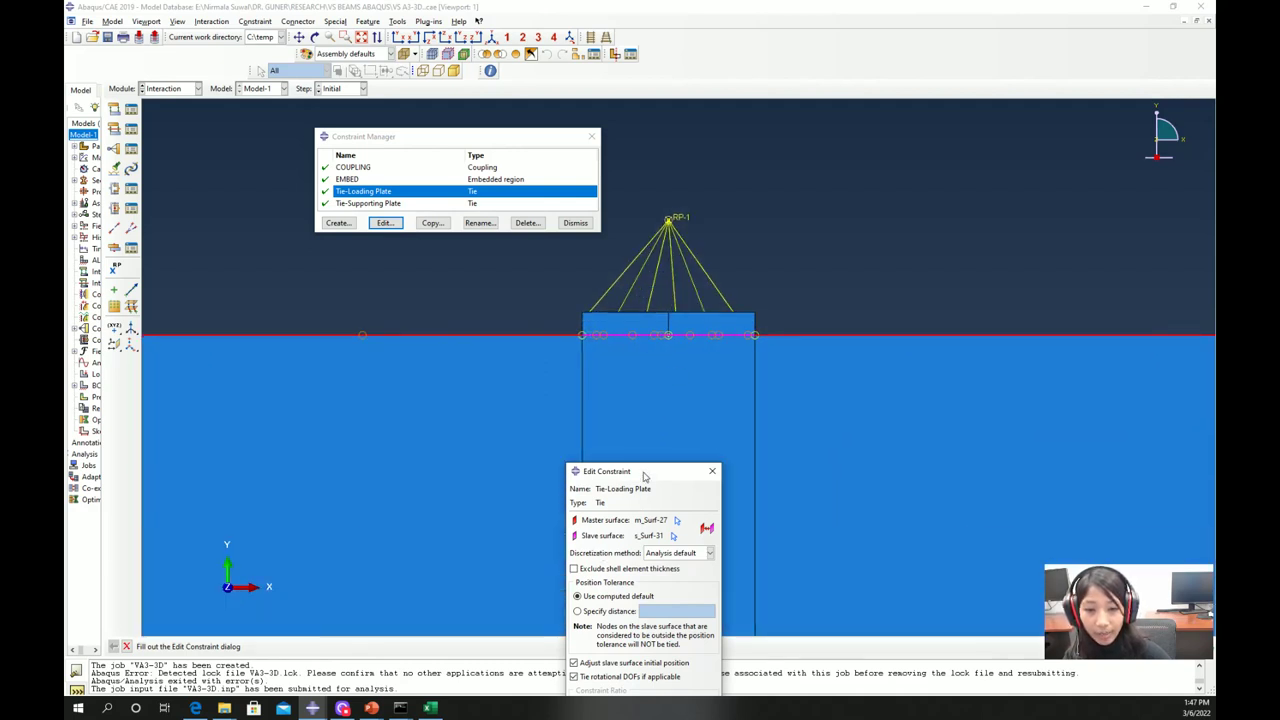
{"action": "left_click_drag", "start_coordinate": [643, 473], "coordinate": [434, 253]}
{"action": "scroll", "coordinate": [768, 318], "scroll_direction": "down", "scroll_amount": 4}
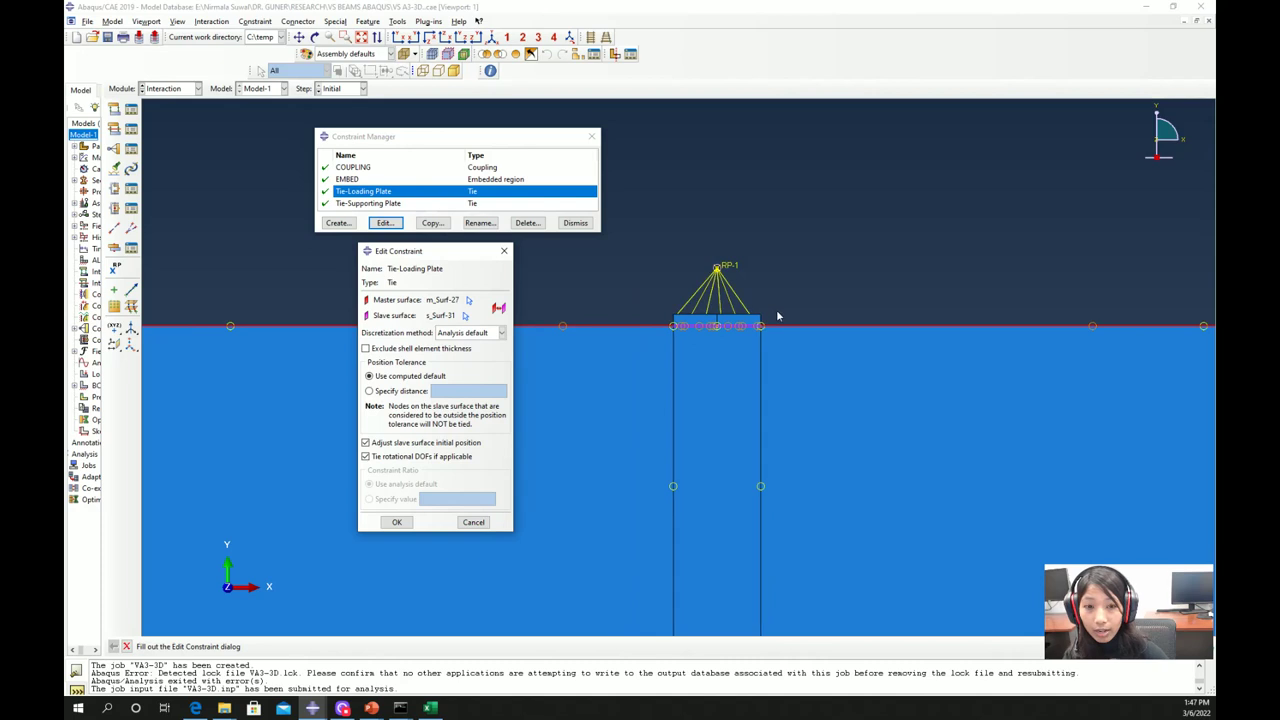
{"action": "scroll", "coordinate": [778, 317], "scroll_direction": "down", "scroll_amount": 1}
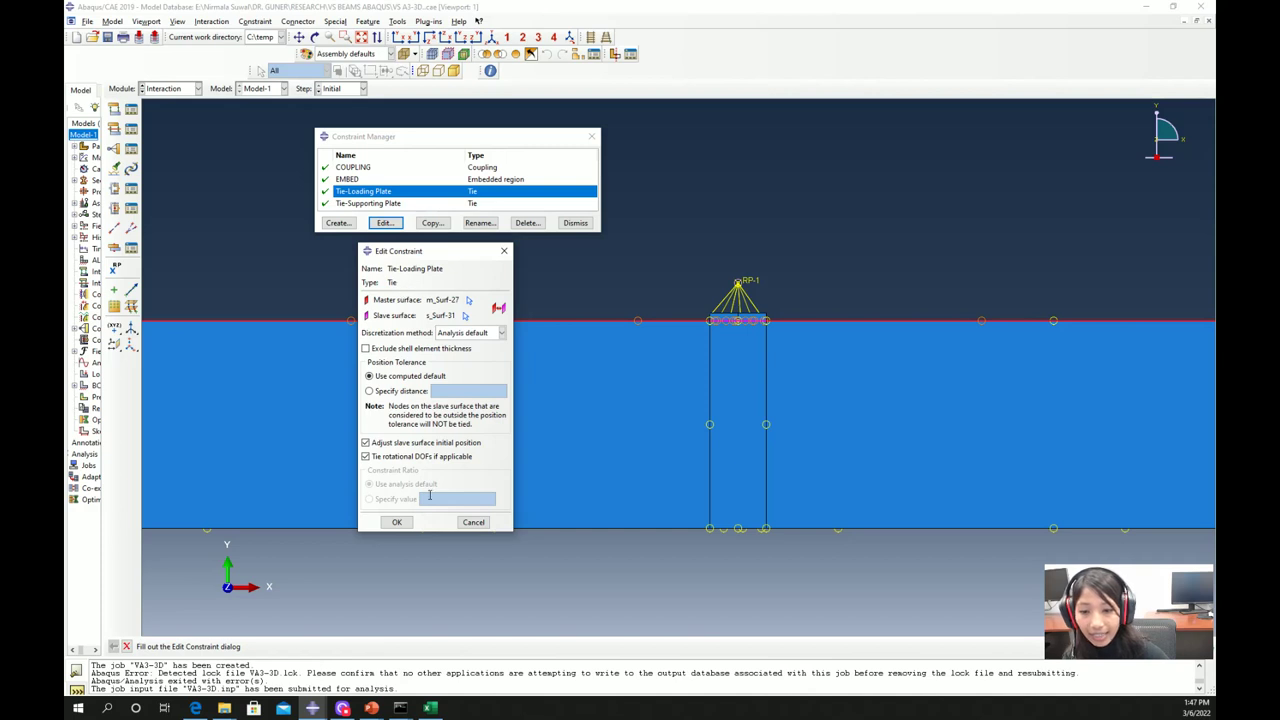
{"action": "left_click", "coordinate": [396, 522]}
{"action": "scroll", "coordinate": [548, 287], "scroll_direction": "down", "scroll_amount": 5}
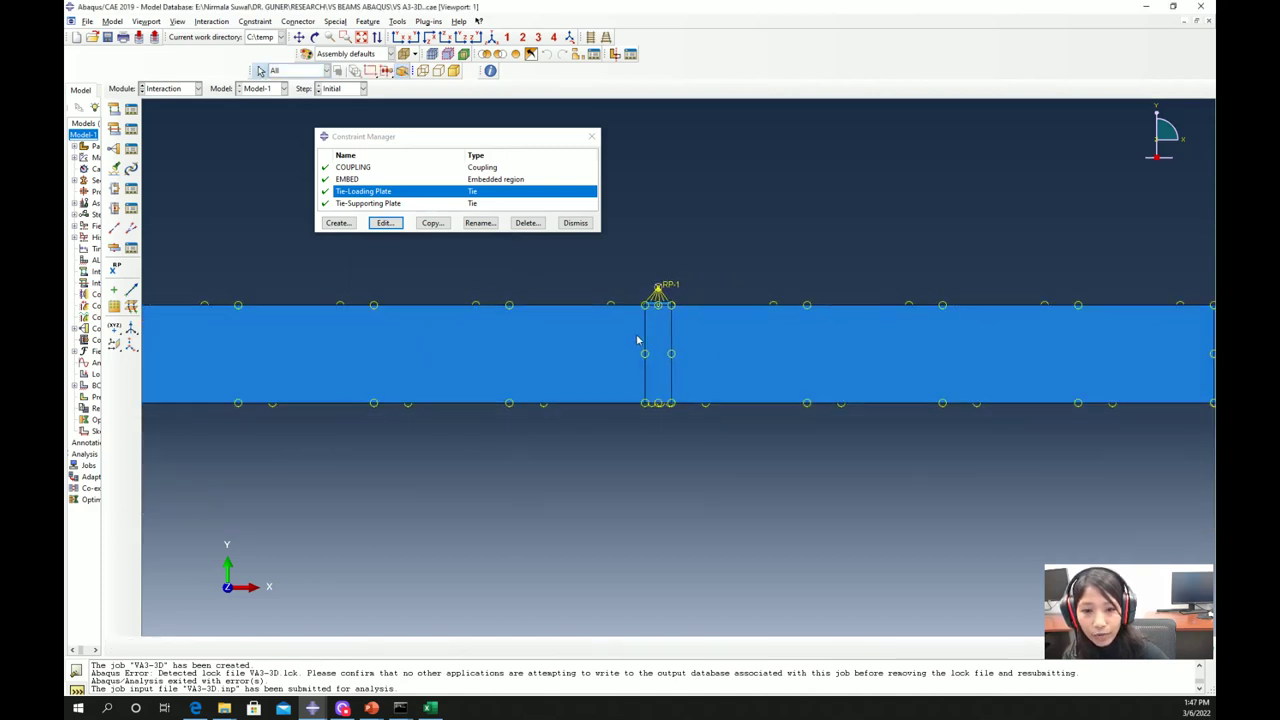
Step: Examine the Tie-Supporting Plate constraint's master and slave surfaces at the beam's underside, accept it, and close the Constraint Manager
{"action": "left_click", "coordinate": [392, 204]}
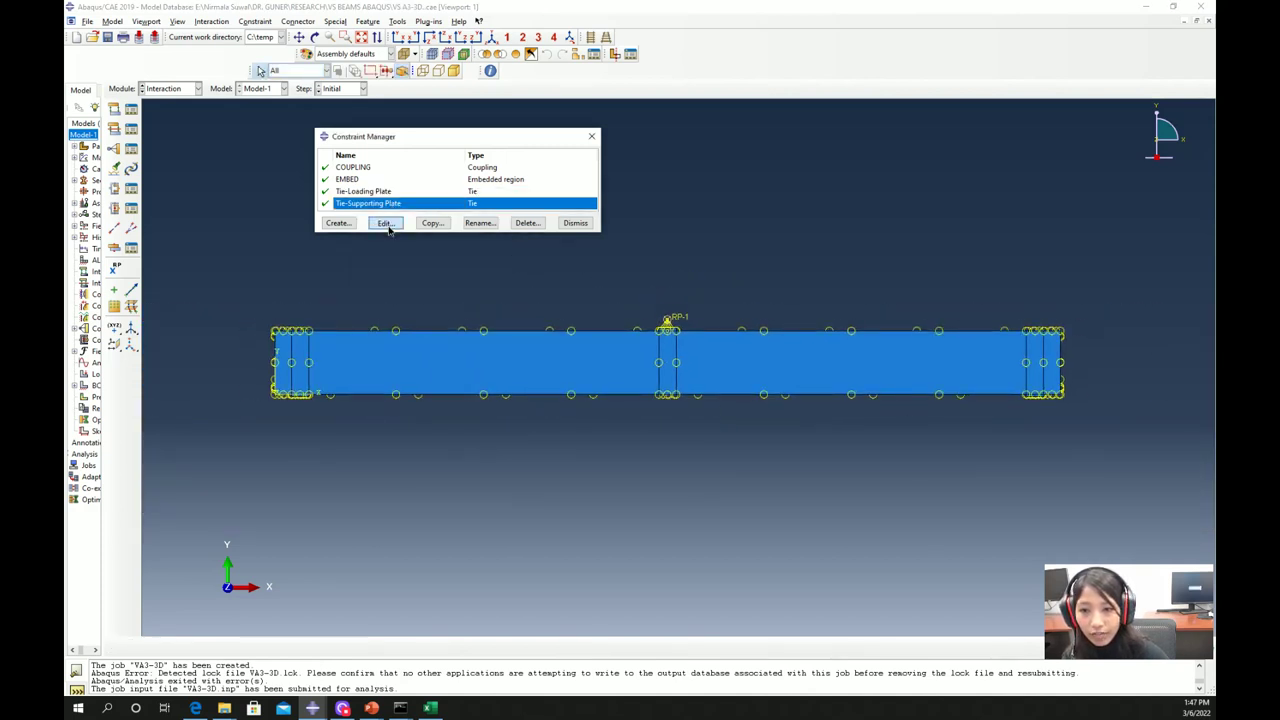
{"action": "left_click", "coordinate": [385, 223]}
{"action": "left_click_drag", "start_coordinate": [434, 260], "coordinate": [489, 268]}
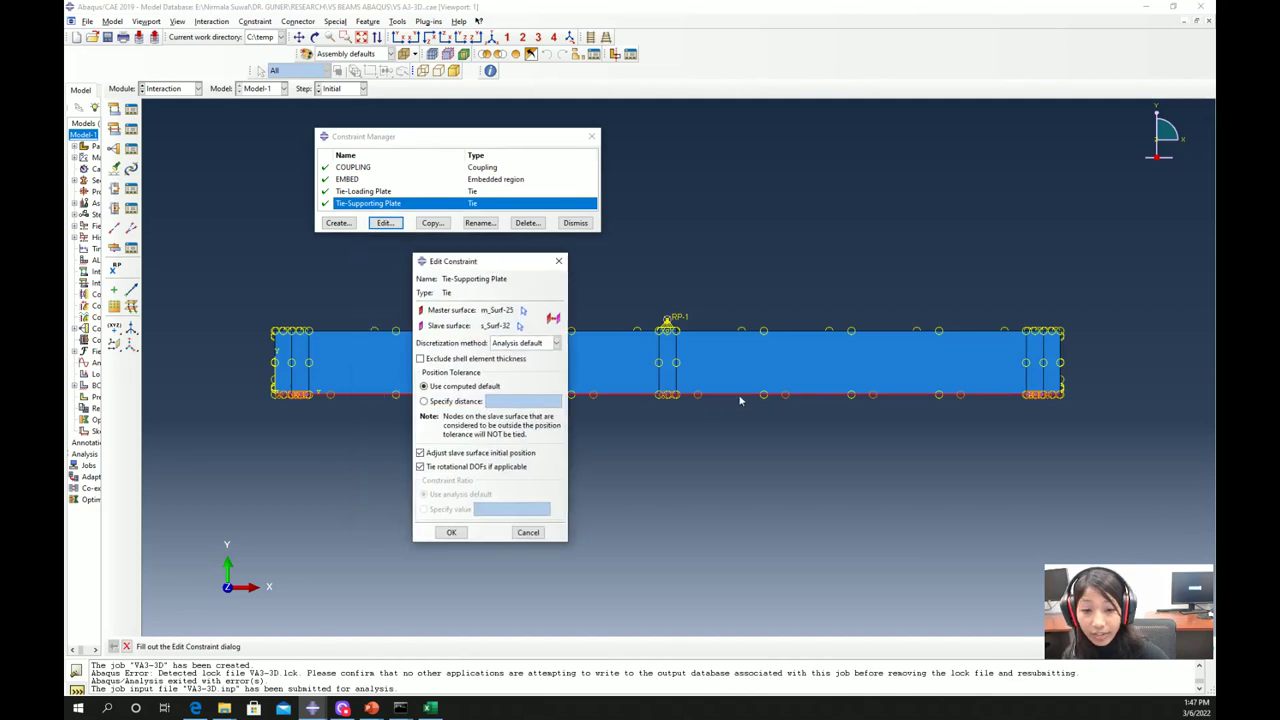
{"action": "scroll", "coordinate": [1030, 400], "scroll_direction": "up", "scroll_amount": 6}
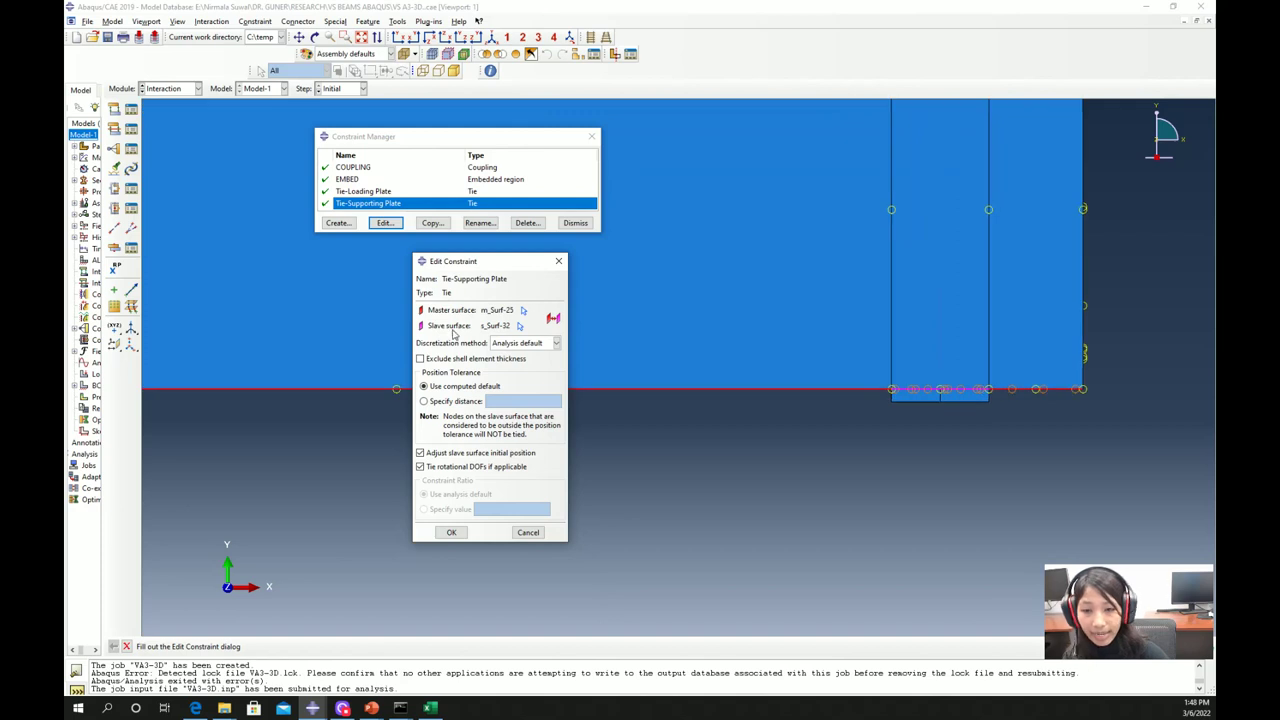
{"action": "left_click", "coordinate": [451, 532]}
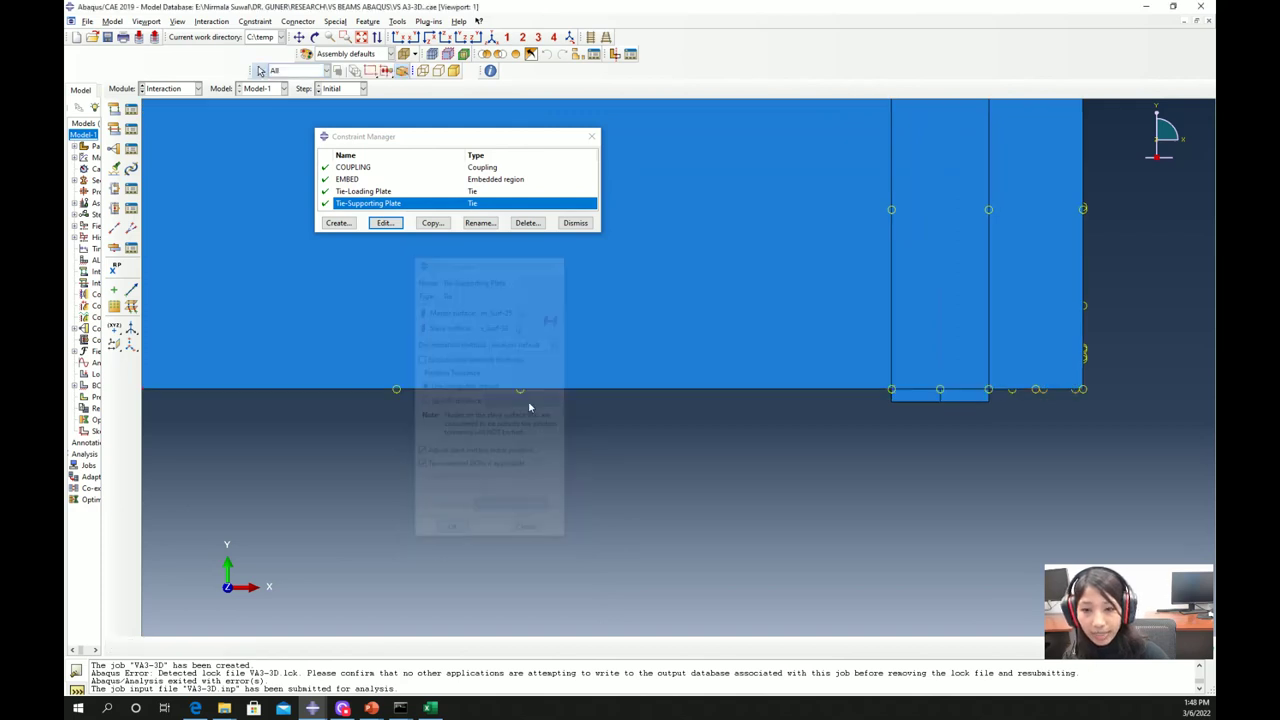
{"action": "left_click", "coordinate": [575, 223]}
Step: Switch to the Load module and bring the beam with its supports into view
{"action": "scroll", "coordinate": [714, 375], "scroll_direction": "down", "scroll_amount": 2}
{"action": "left_click", "coordinate": [178, 90]}
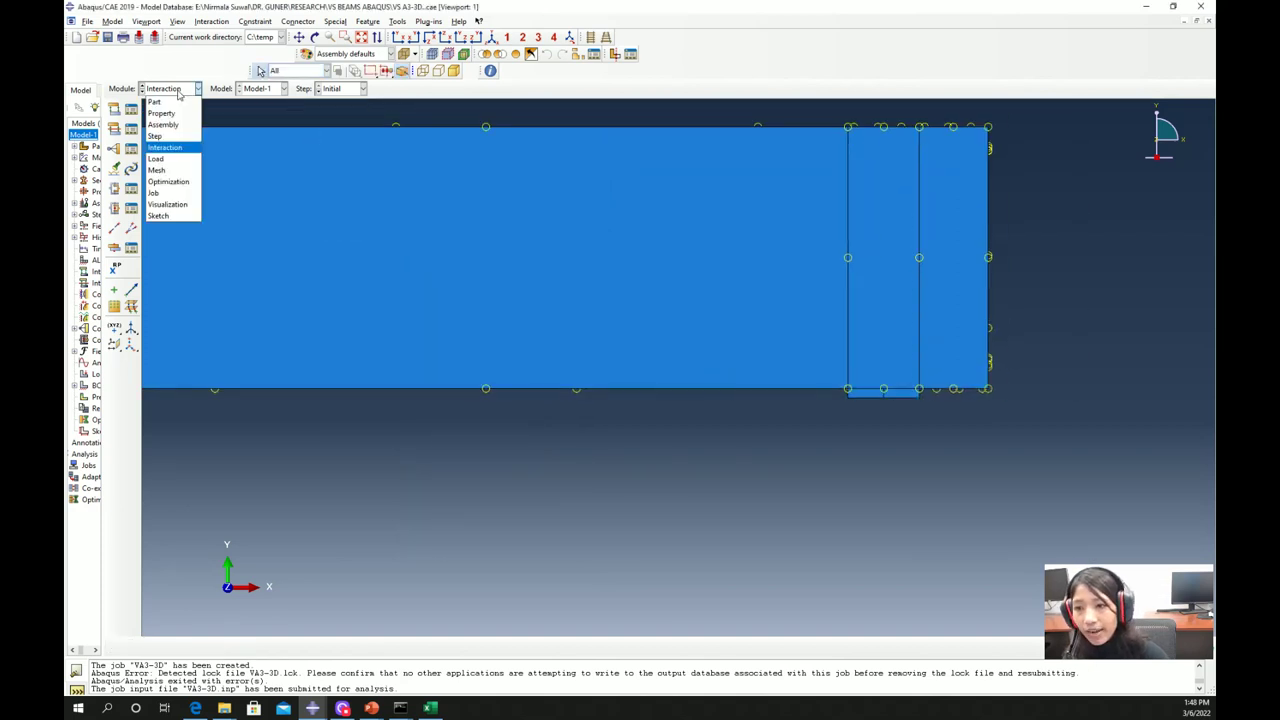
{"action": "left_click", "coordinate": [155, 158]}
{"action": "scroll", "coordinate": [917, 366], "scroll_direction": "down", "scroll_amount": 4}
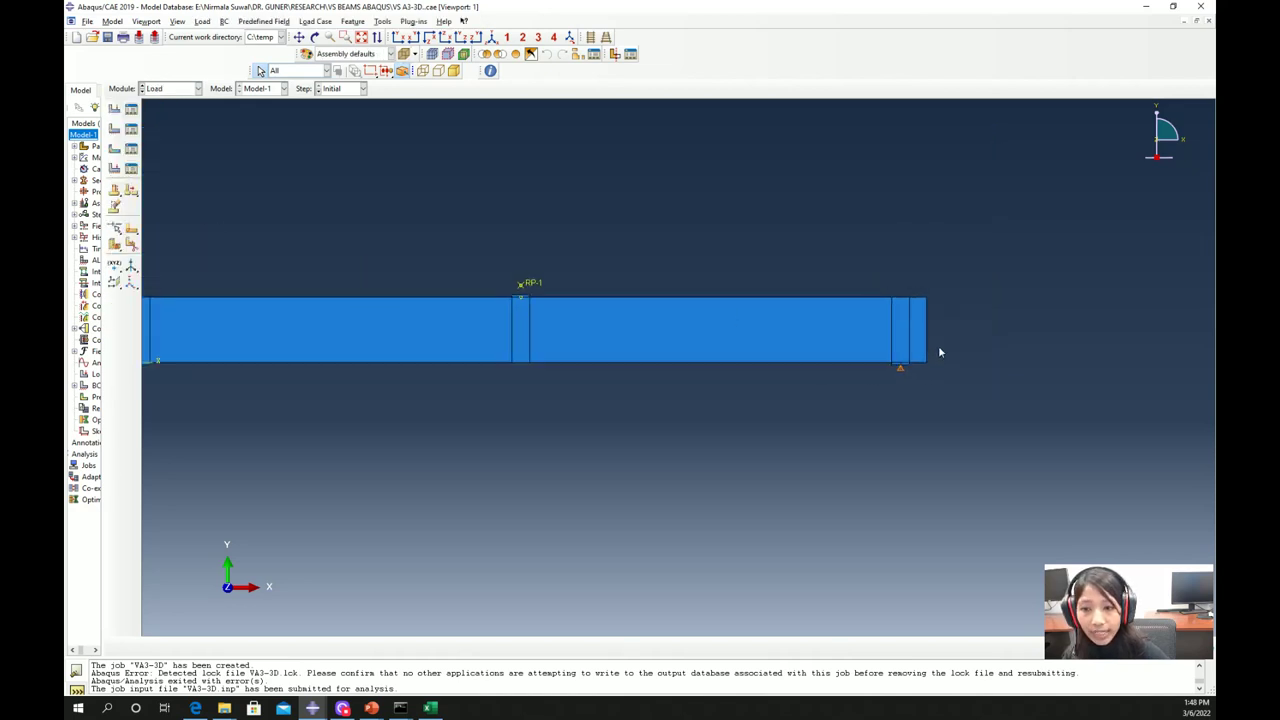
{"action": "scroll", "coordinate": [880, 335], "scroll_direction": "up", "scroll_amount": 1}
Step: In the Boundary Condition Manager, examine the DISP displacement condition of the STATIC step at the loading point, and accept its definition
{"action": "left_click", "coordinate": [131, 148]}
{"action": "left_click", "coordinate": [561, 120]}
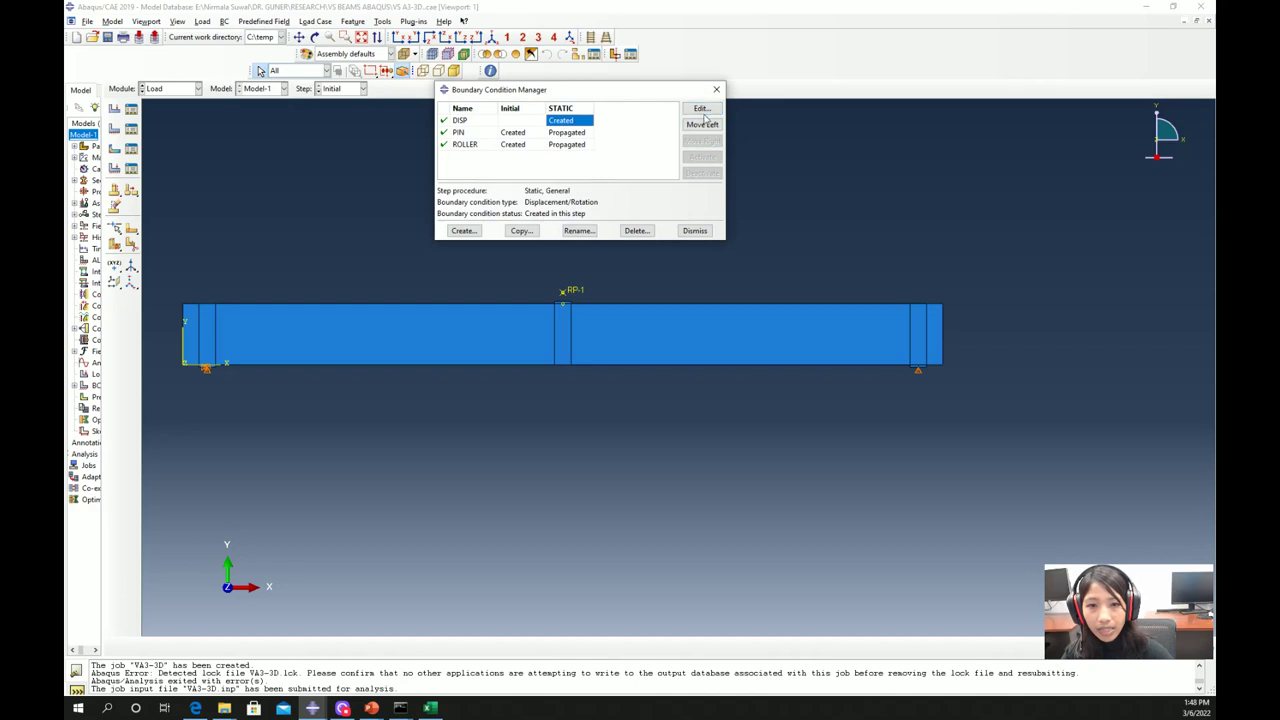
{"action": "left_click", "coordinate": [701, 108]}
{"action": "left_click_drag", "start_coordinate": [367, 218], "coordinate": [998, 208]}
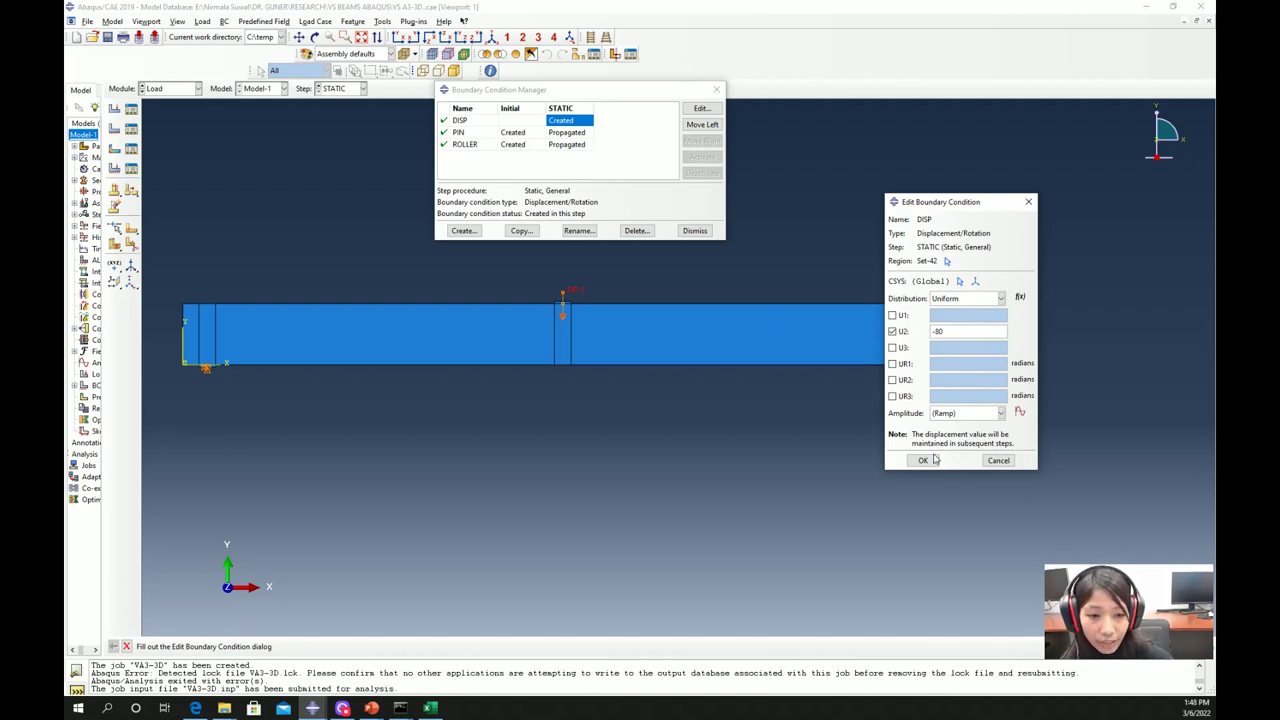
{"action": "scroll", "coordinate": [548, 314], "scroll_direction": "down", "scroll_amount": 1}
{"action": "scroll", "coordinate": [570, 287], "scroll_direction": "down", "scroll_amount": 2}
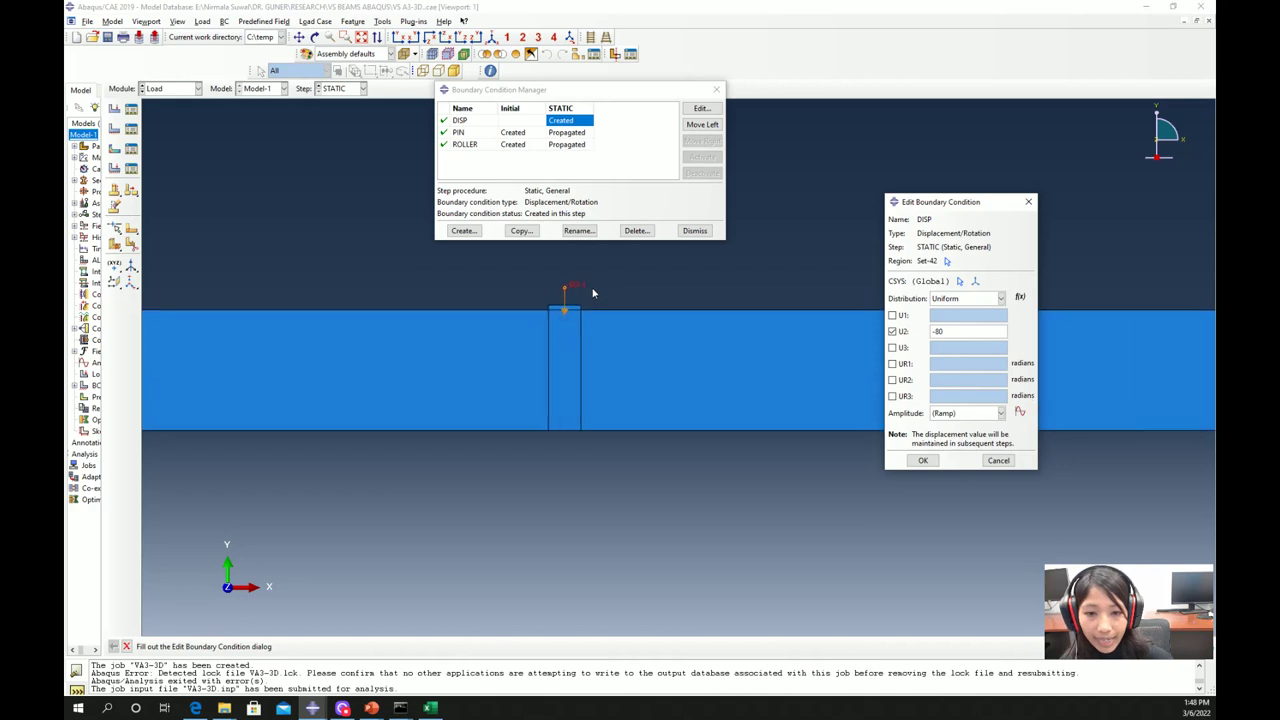
{"action": "left_click", "coordinate": [923, 460]}
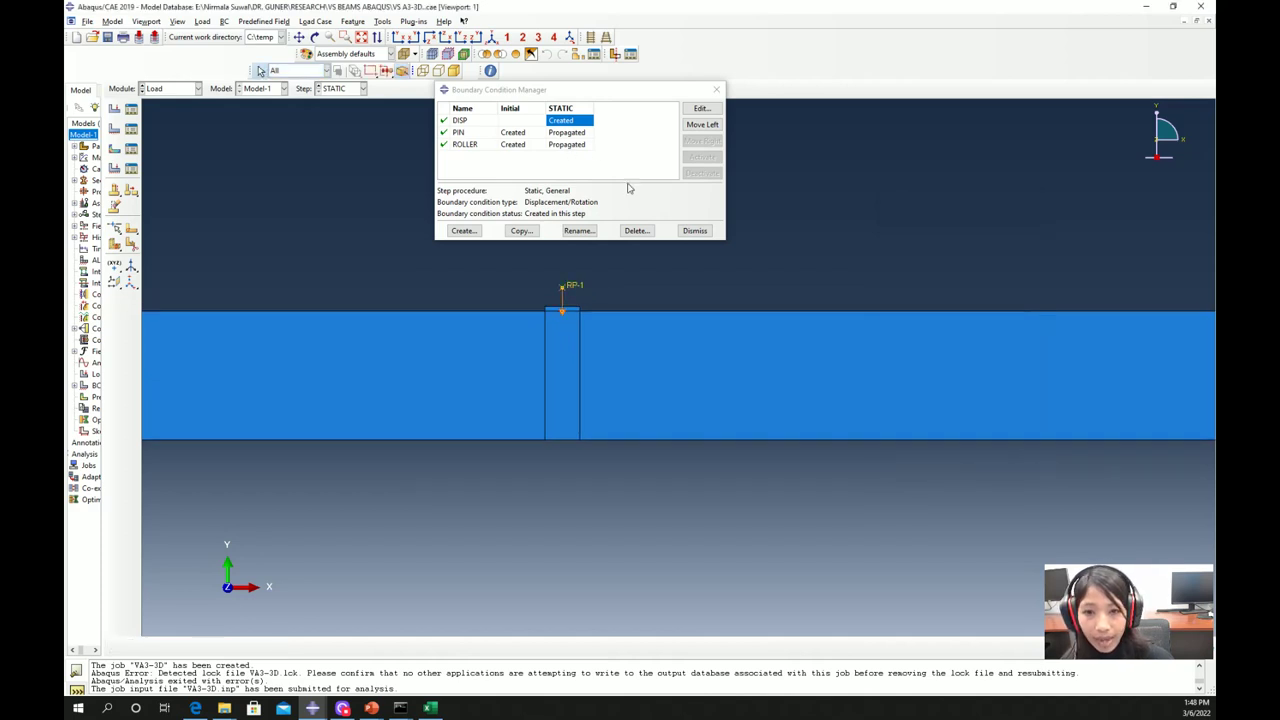
Step: Examine the PIN boundary condition's restrained degrees of freedom in the Initial step, and accept its definition
{"action": "scroll", "coordinate": [850, 290], "scroll_direction": "up", "scroll_amount": 3}
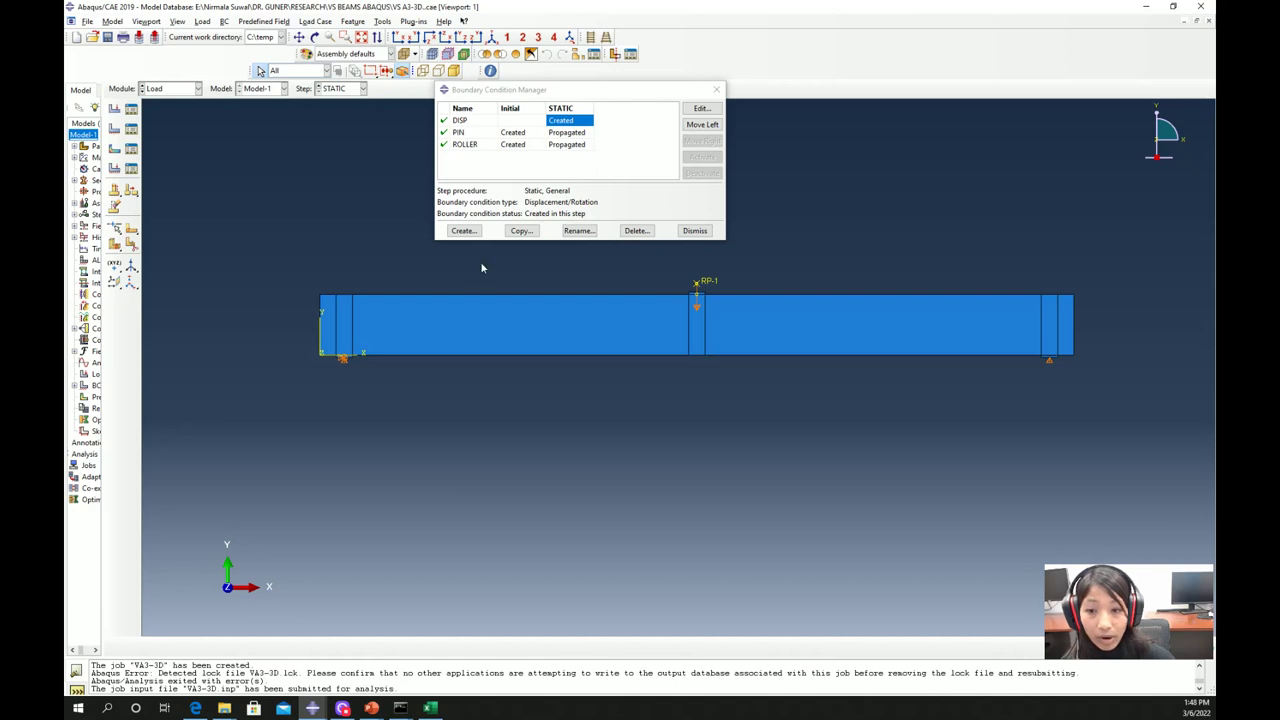
{"action": "left_click", "coordinate": [512, 133]}
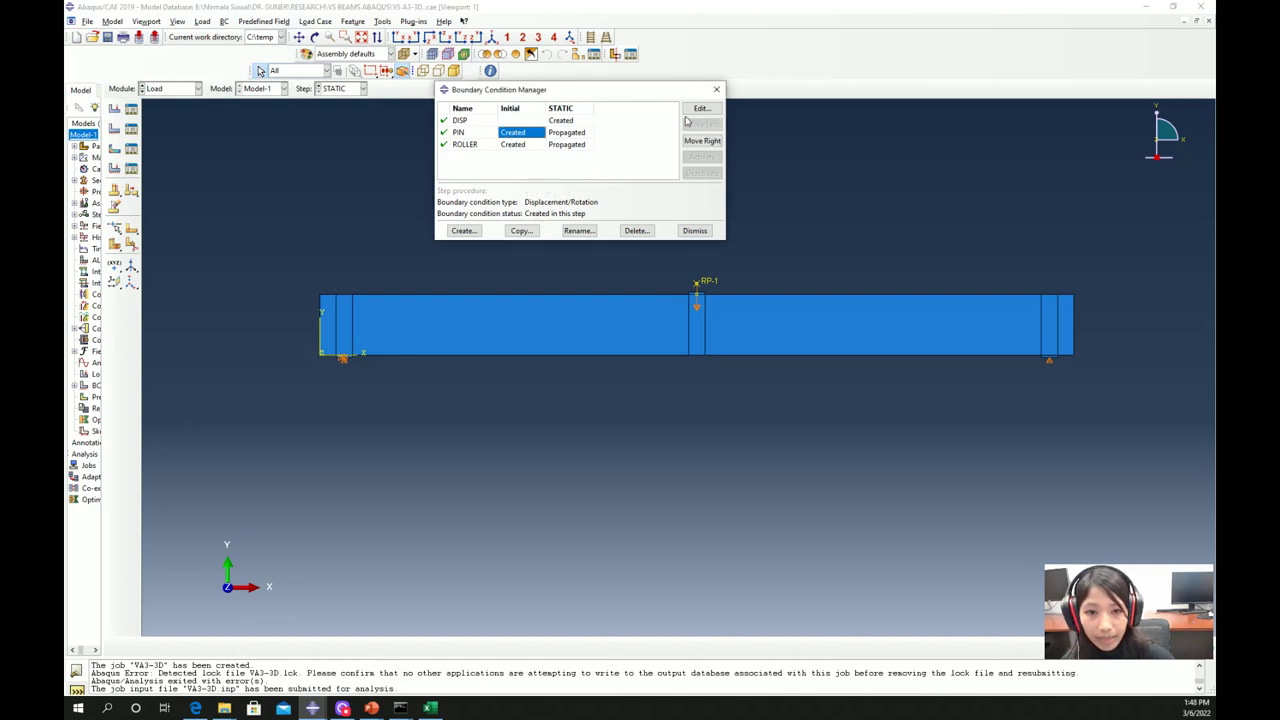
{"action": "left_click", "coordinate": [702, 108]}
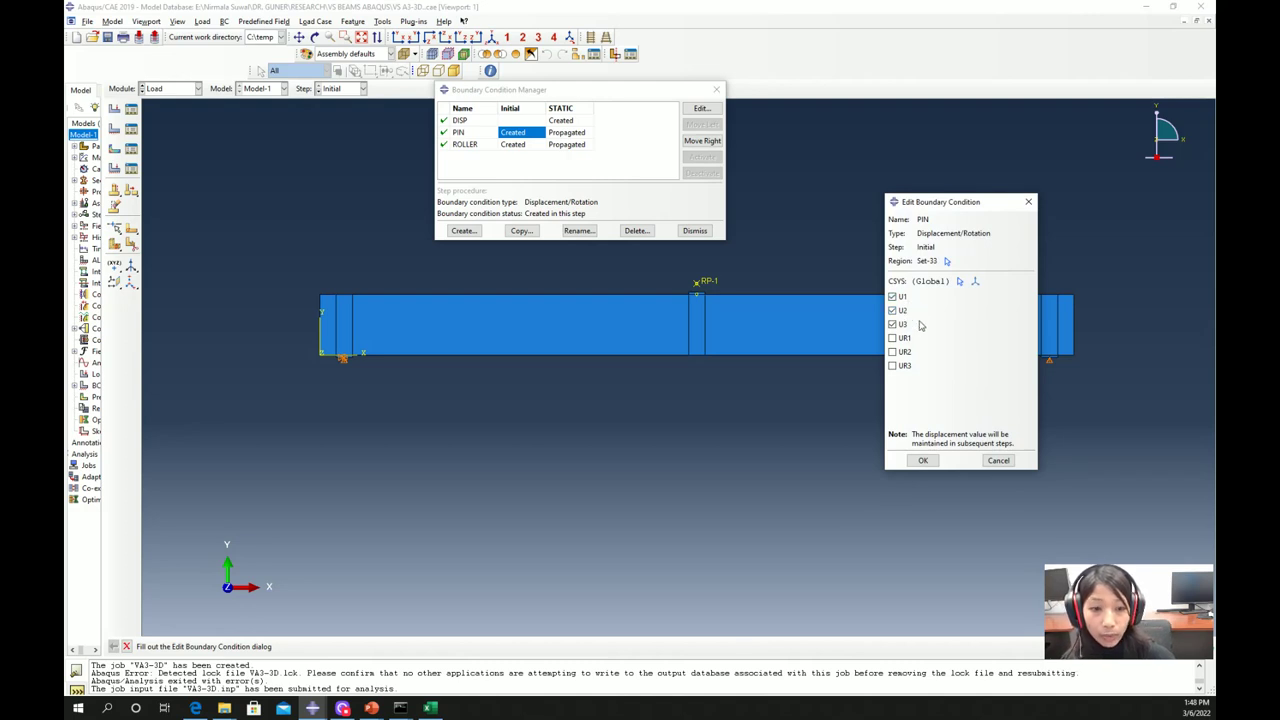
{"action": "left_click", "coordinate": [923, 460]}
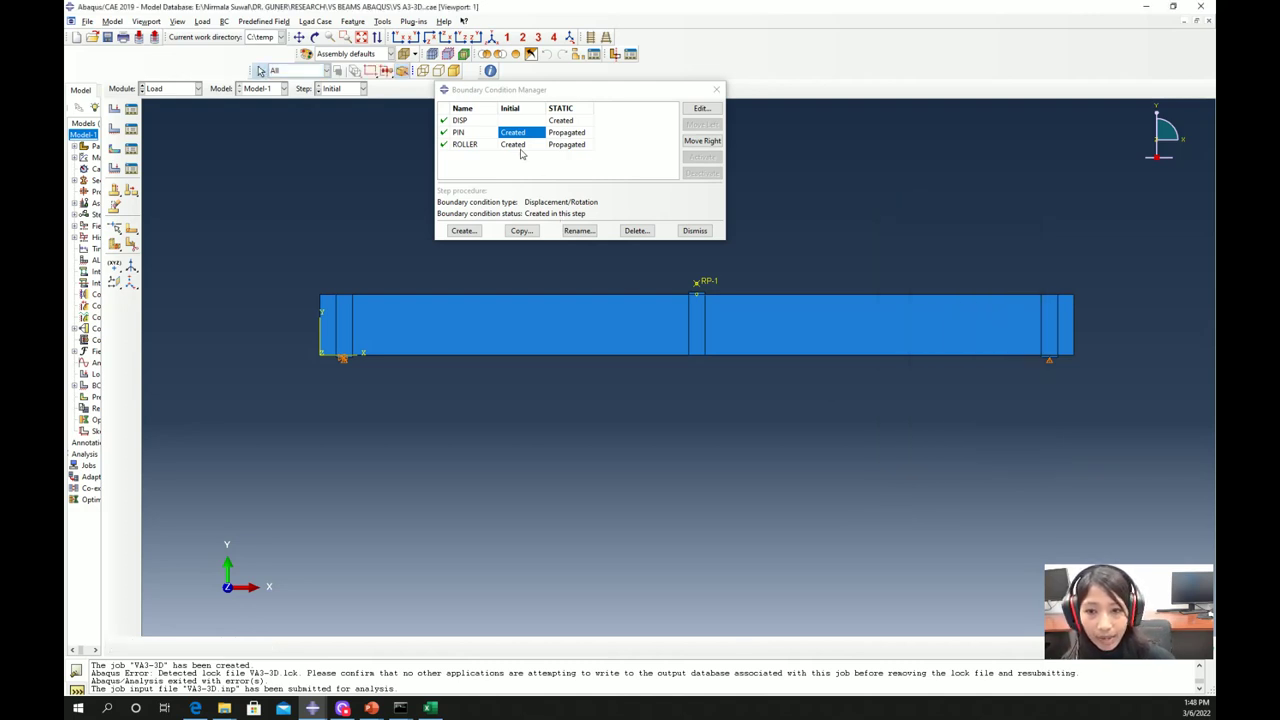
Step: Examine the ROLLER boundary condition's restrained degrees of freedom in the Initial step, accept it, and close the Boundary Condition Manager
{"action": "left_click", "coordinate": [513, 144]}
{"action": "left_click", "coordinate": [700, 109]}
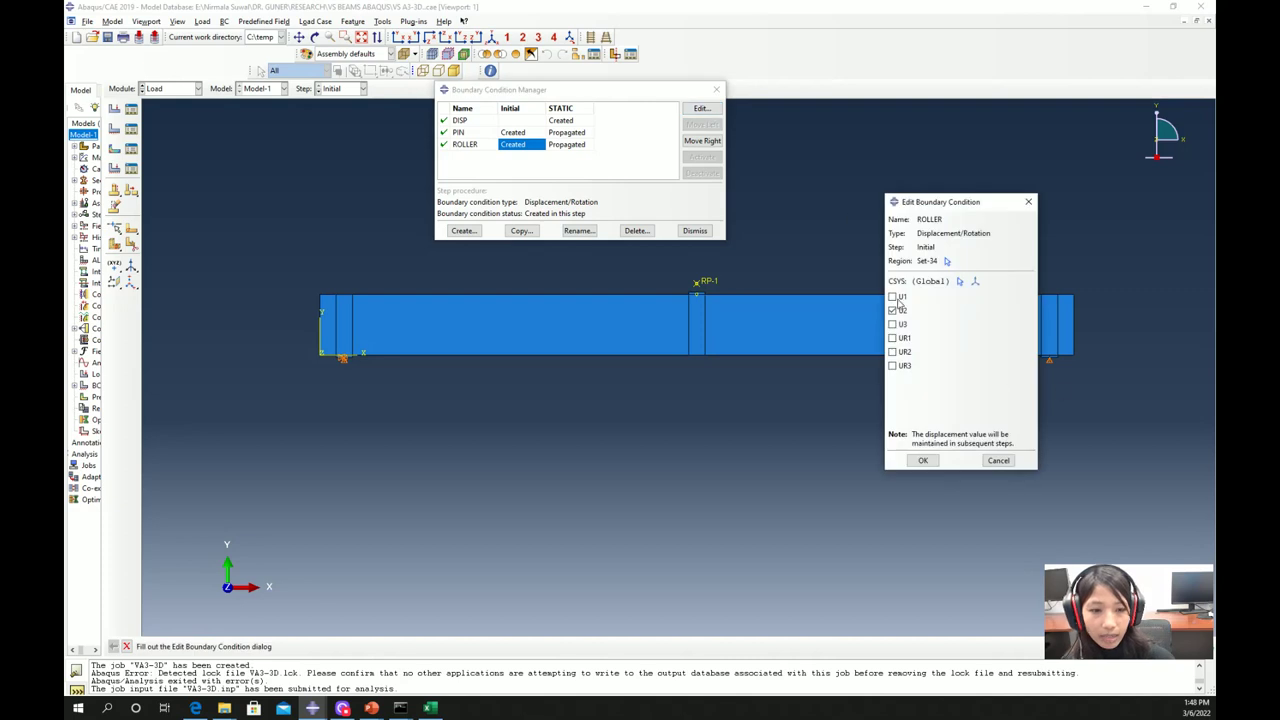
{"action": "left_click", "coordinate": [923, 460]}
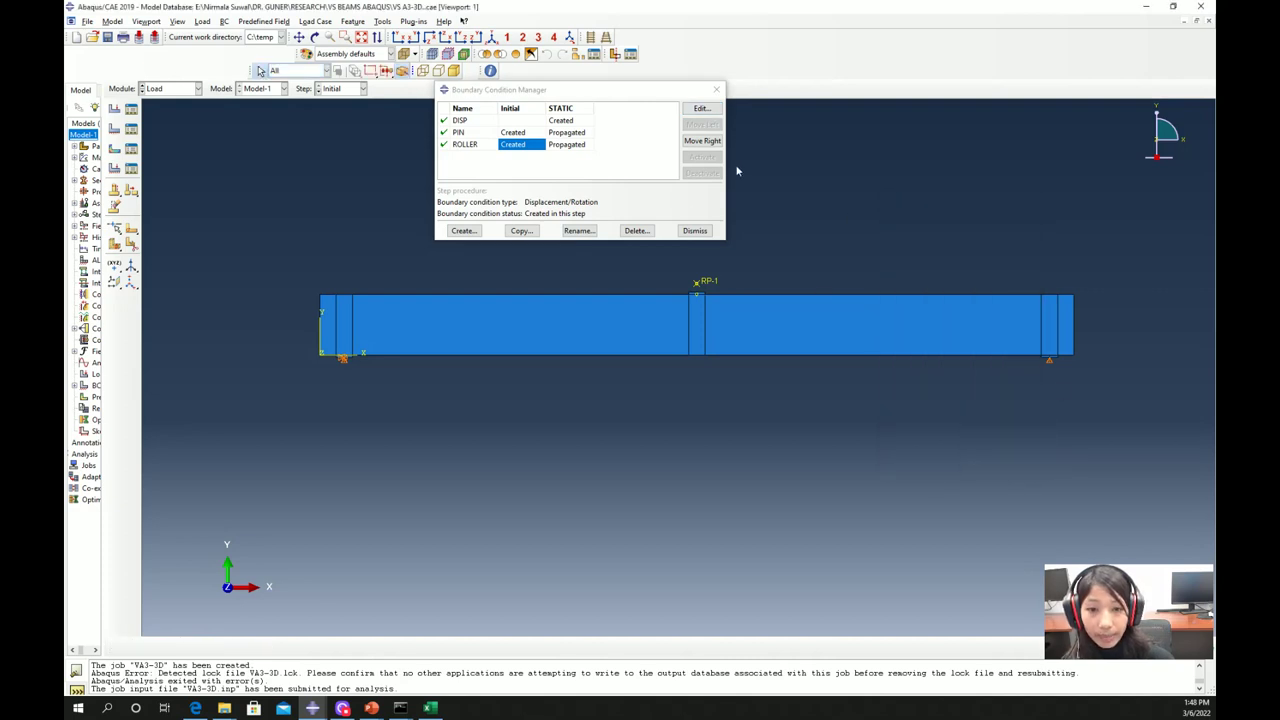
{"action": "left_click", "coordinate": [694, 230]}
Step: View the meshed beam assembly in the Mesh module, and switch to the Job module
{"action": "left_click", "coordinate": [176, 89]}
{"action": "left_click", "coordinate": [163, 173]}
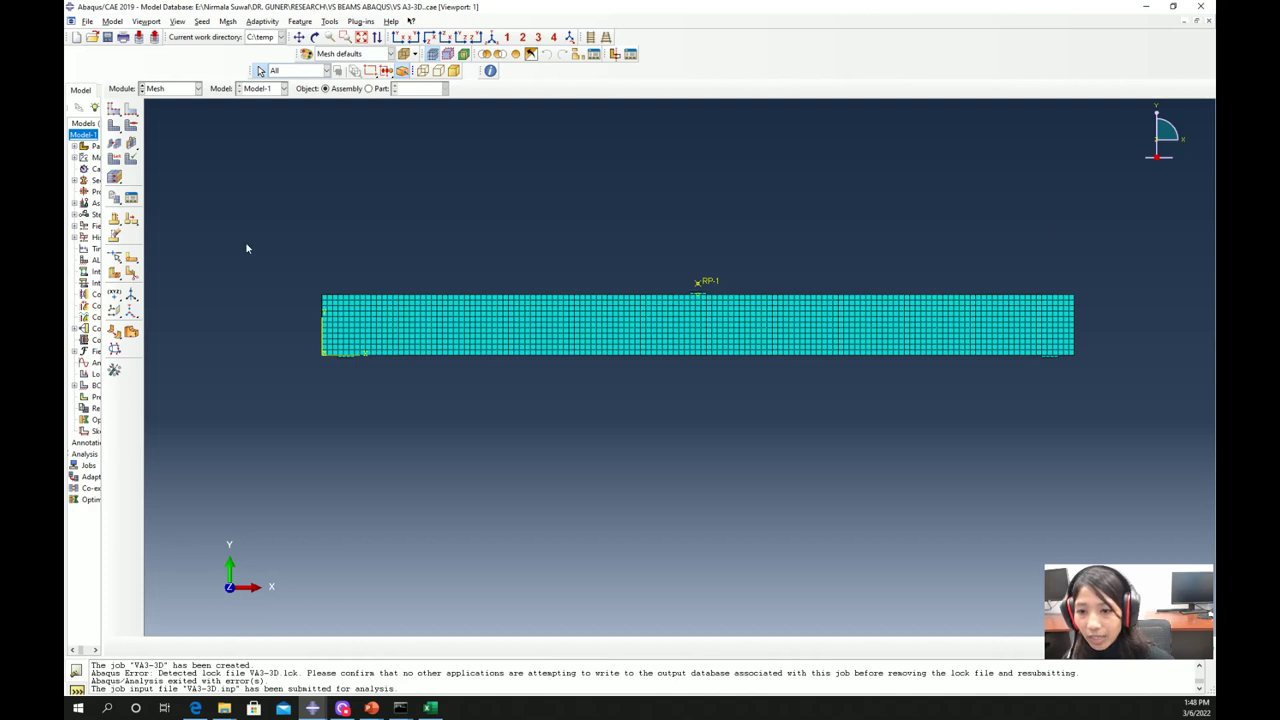
{"action": "left_click", "coordinate": [156, 92]}
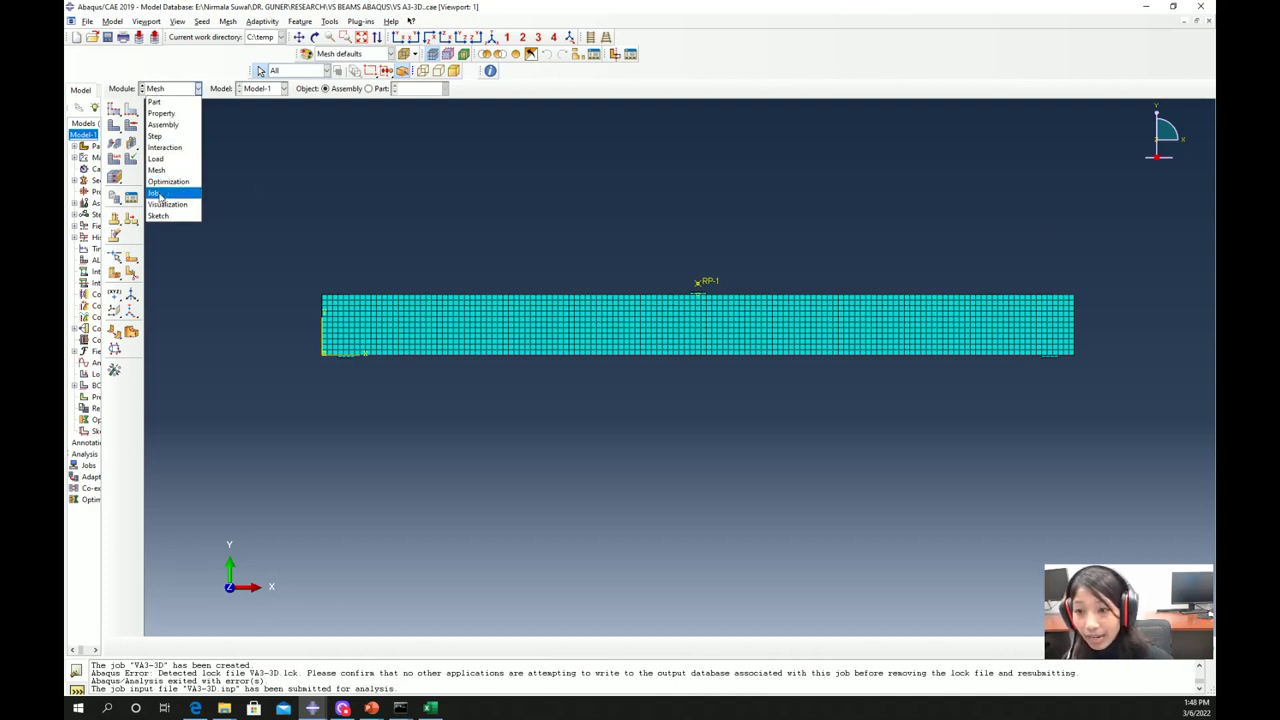
{"action": "left_click", "coordinate": [158, 194]}
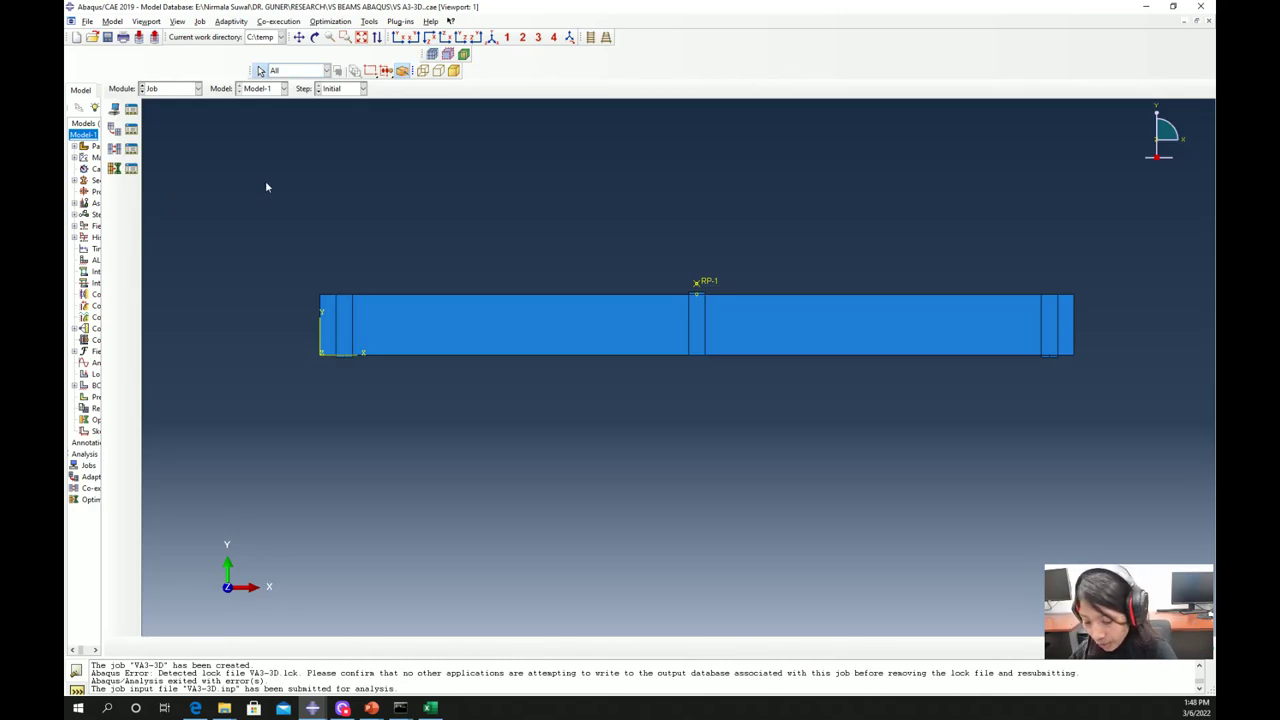
Step: Create a full-analysis job named VSA3 from Model-1 and submit it, overwriting the existing job files
{"action": "left_click", "coordinate": [133, 108]}
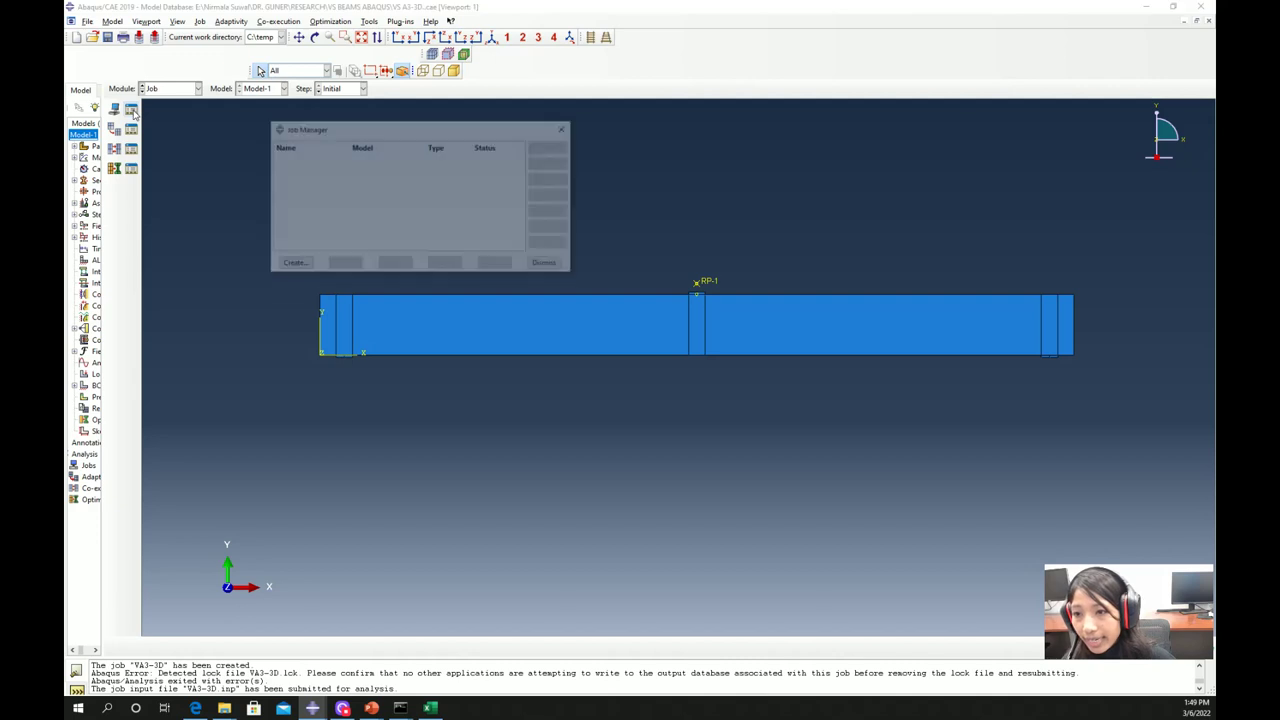
{"action": "left_click", "coordinate": [291, 264]}
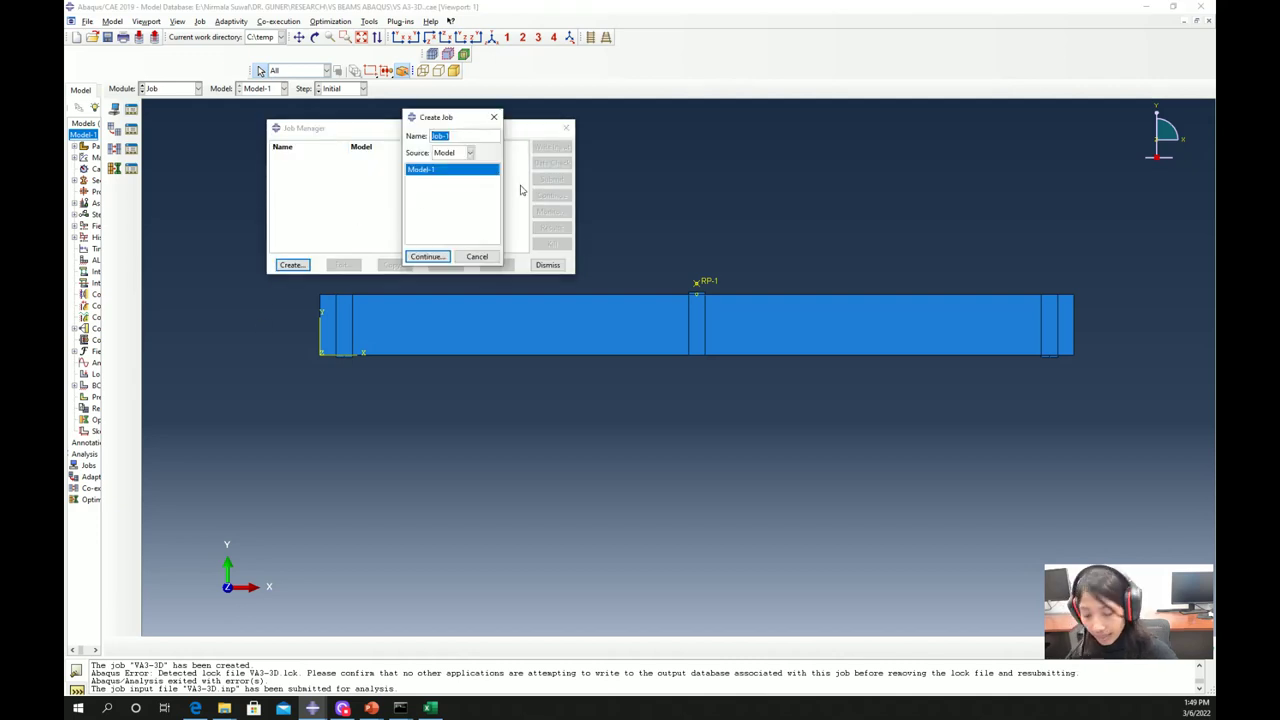
{"action": "type", "text": "VSA3"}
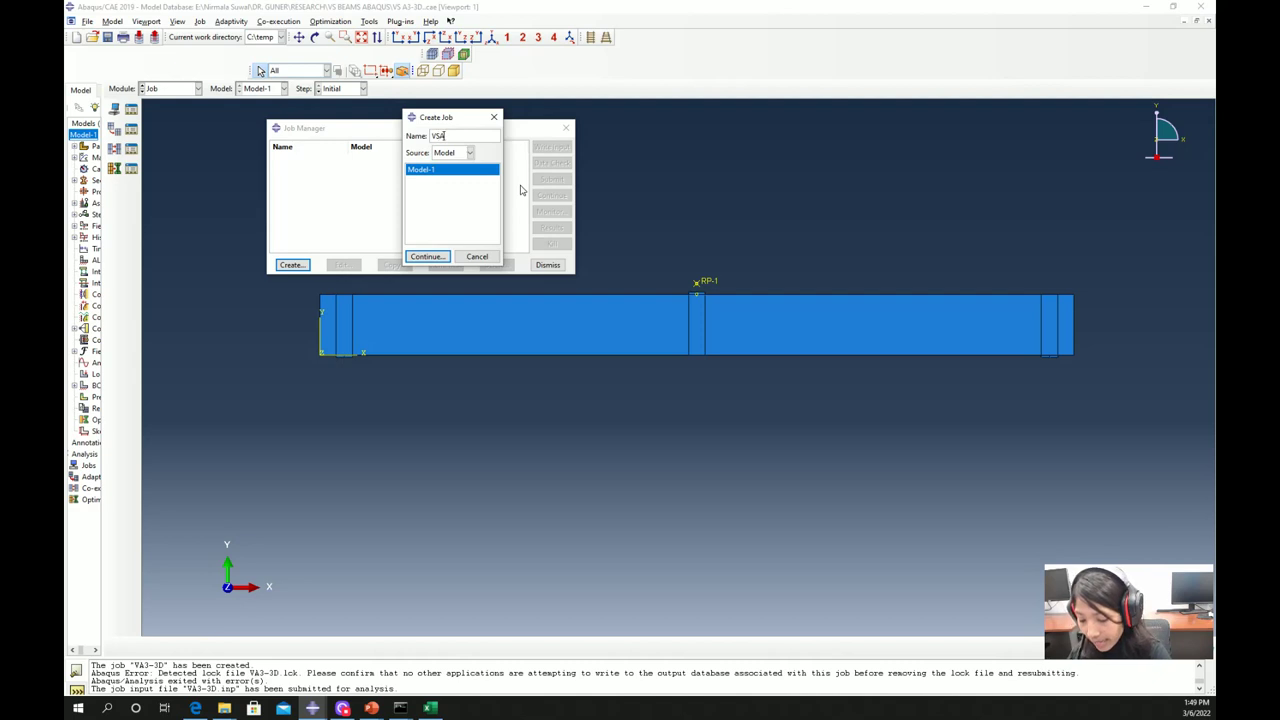
{"action": "left_click", "coordinate": [427, 257]}
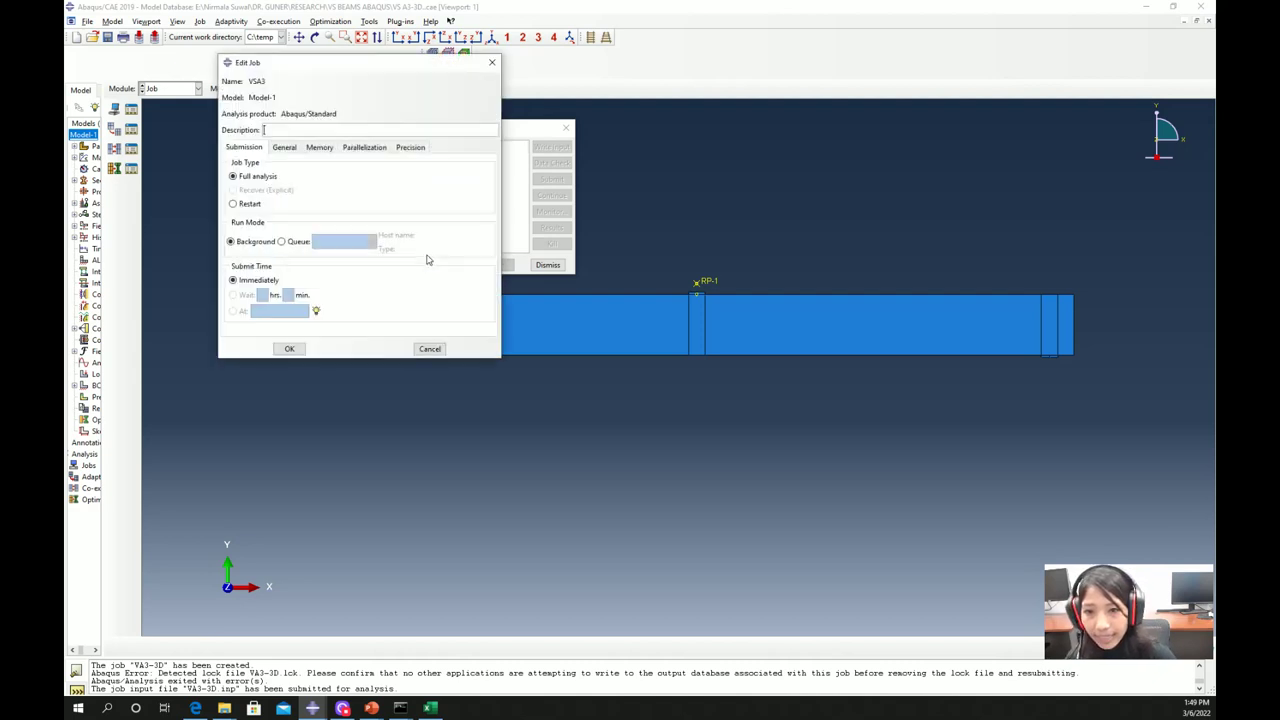
{"action": "left_click", "coordinate": [289, 349]}
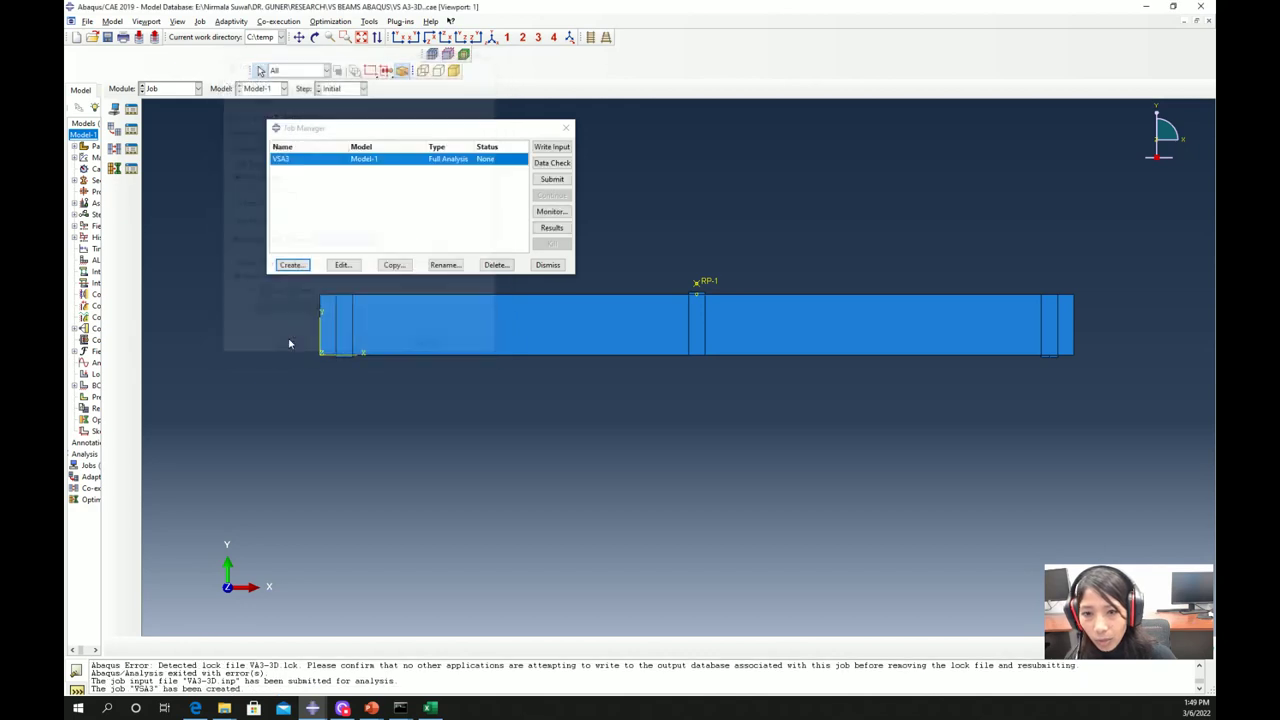
{"action": "left_click", "coordinate": [553, 179]}
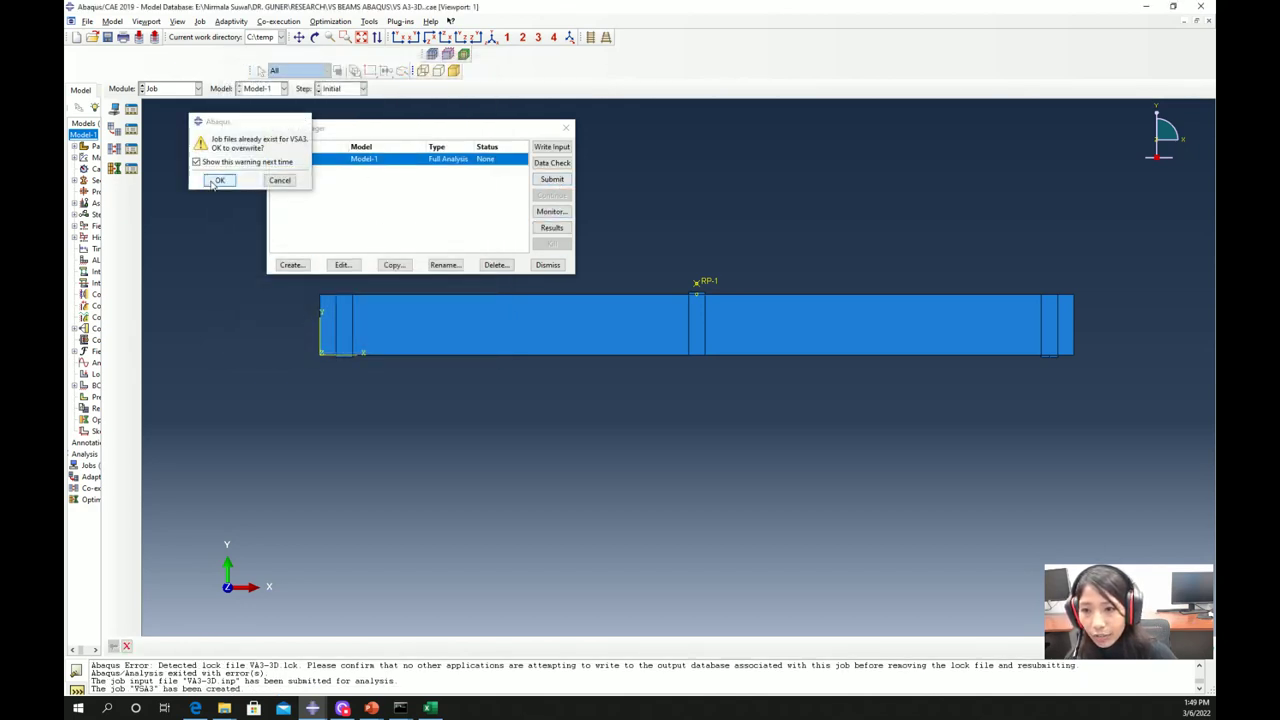
{"action": "left_click", "coordinate": [218, 181]}
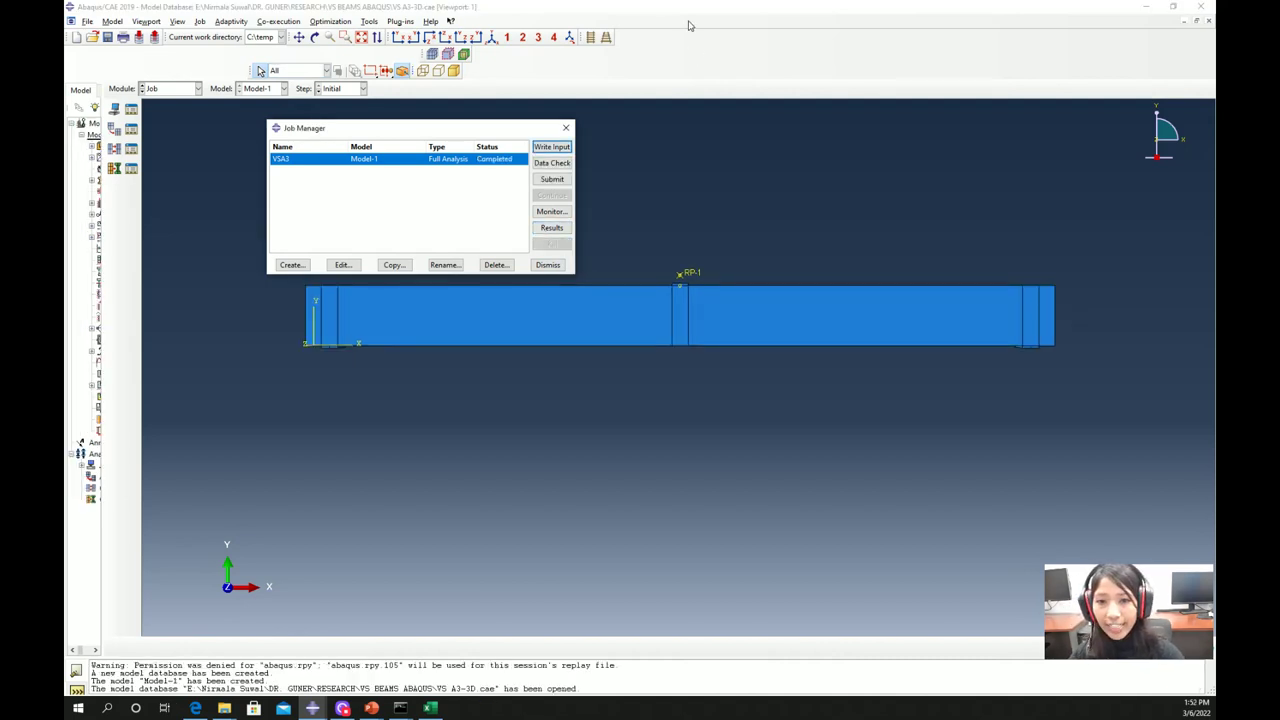
Step: Open the analysis results in the Visualization module and show the beam in the front XY view
{"action": "left_click", "coordinate": [553, 228]}
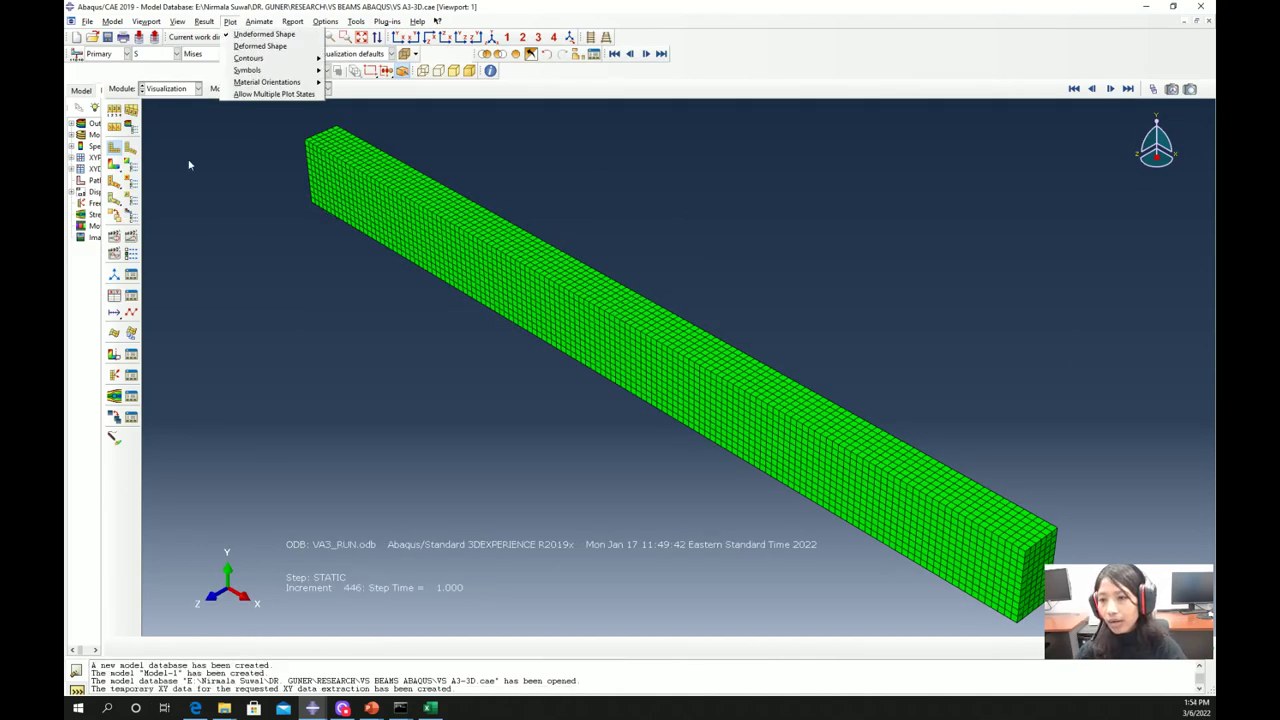
{"action": "left_click", "coordinate": [110, 172]}
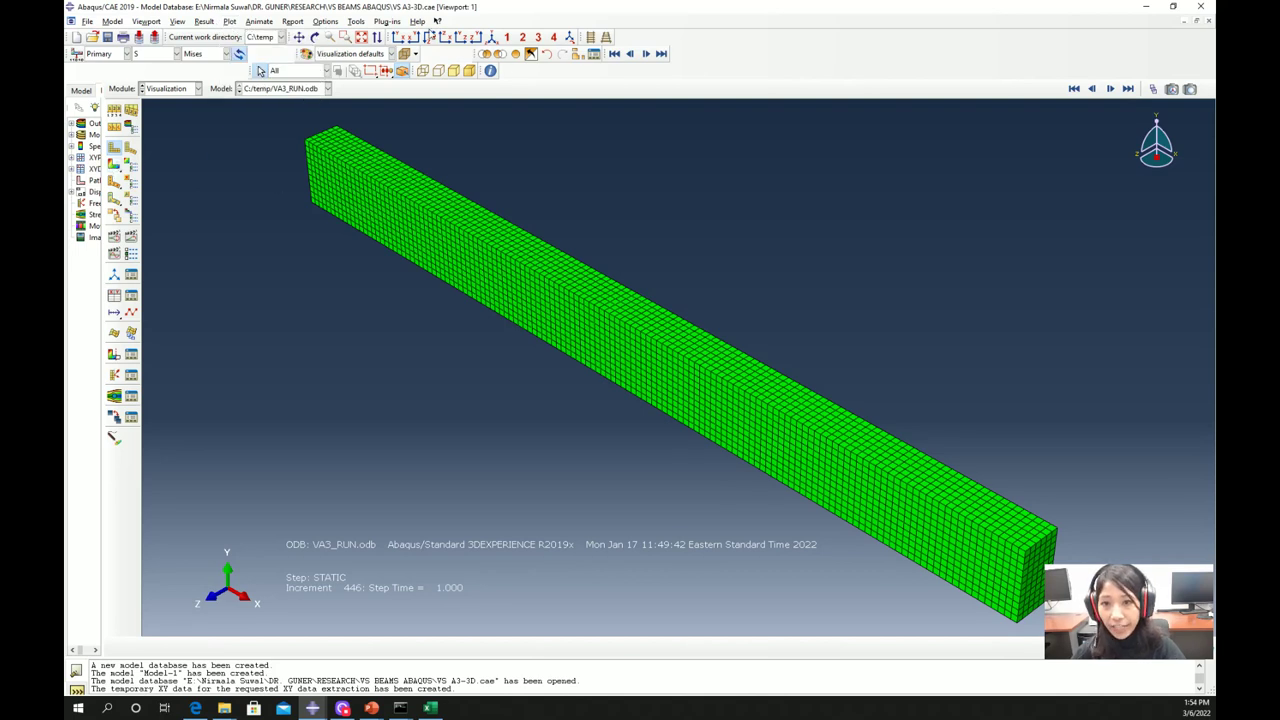
{"action": "left_click", "coordinate": [398, 37]}
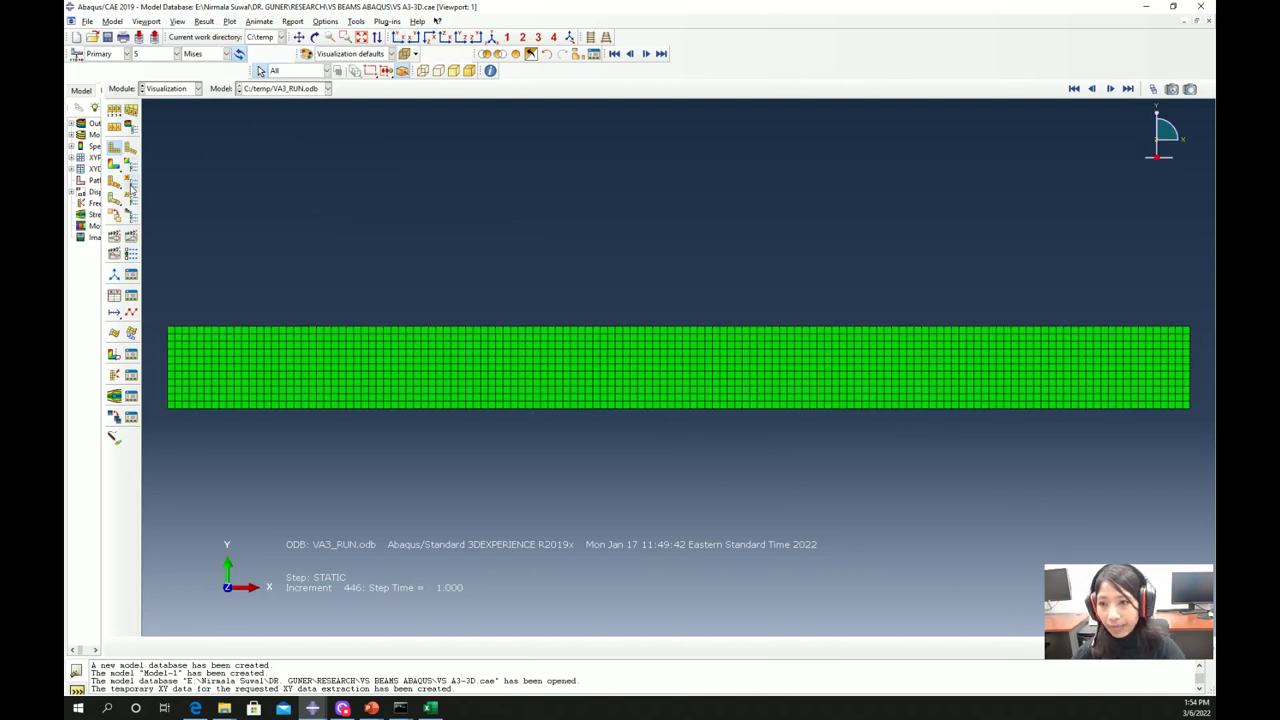
Step: Animate the beam's deformed shape over time, and plot the Mises stress contours on the beam
{"action": "left_click", "coordinate": [133, 244]}
{"action": "left_click", "coordinate": [155, 53]}
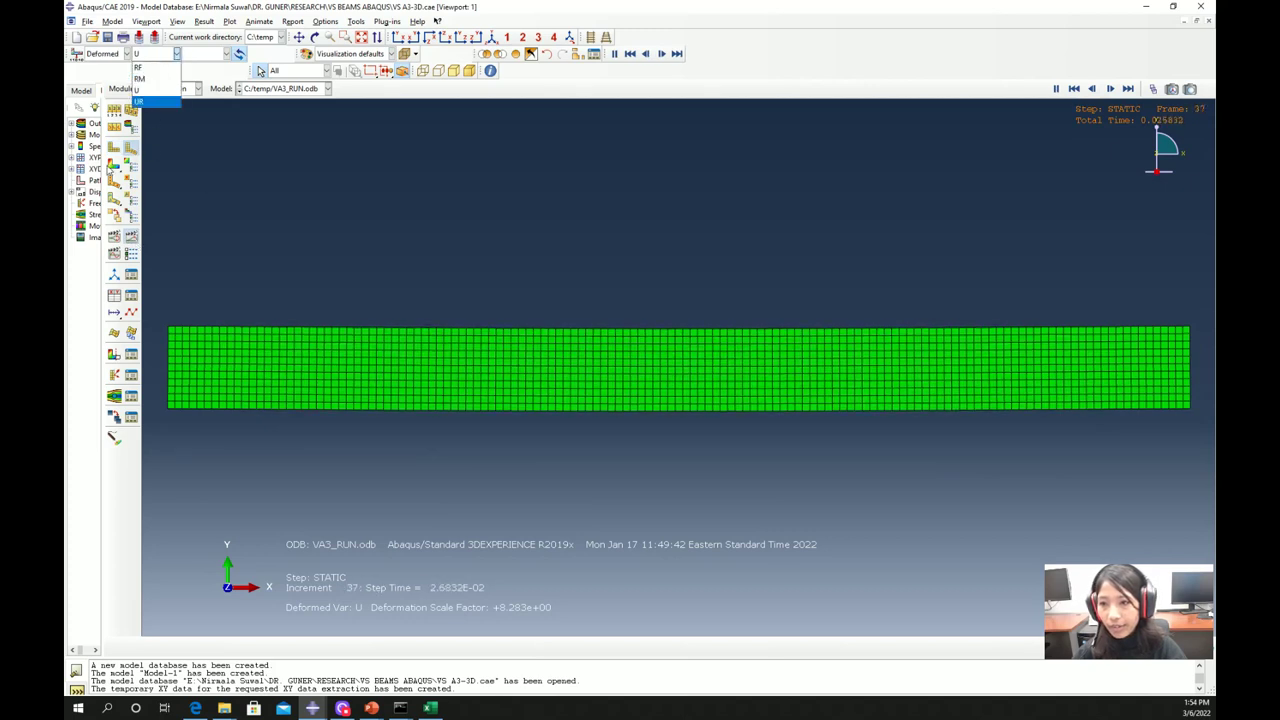
{"action": "left_click", "coordinate": [116, 166]}
{"action": "left_click", "coordinate": [116, 166]}
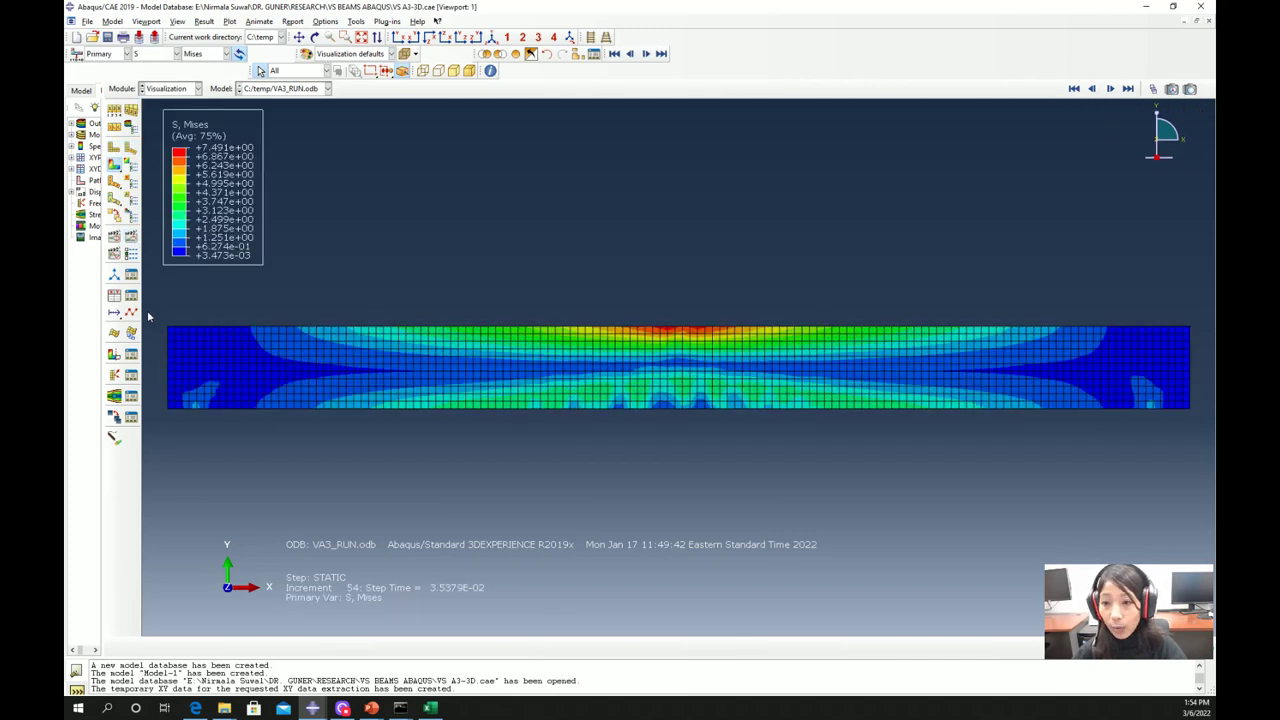
Step: Animate the Mises stress contours over the STATIC step and set the active frame to 211
{"action": "left_click", "coordinate": [131, 254]}
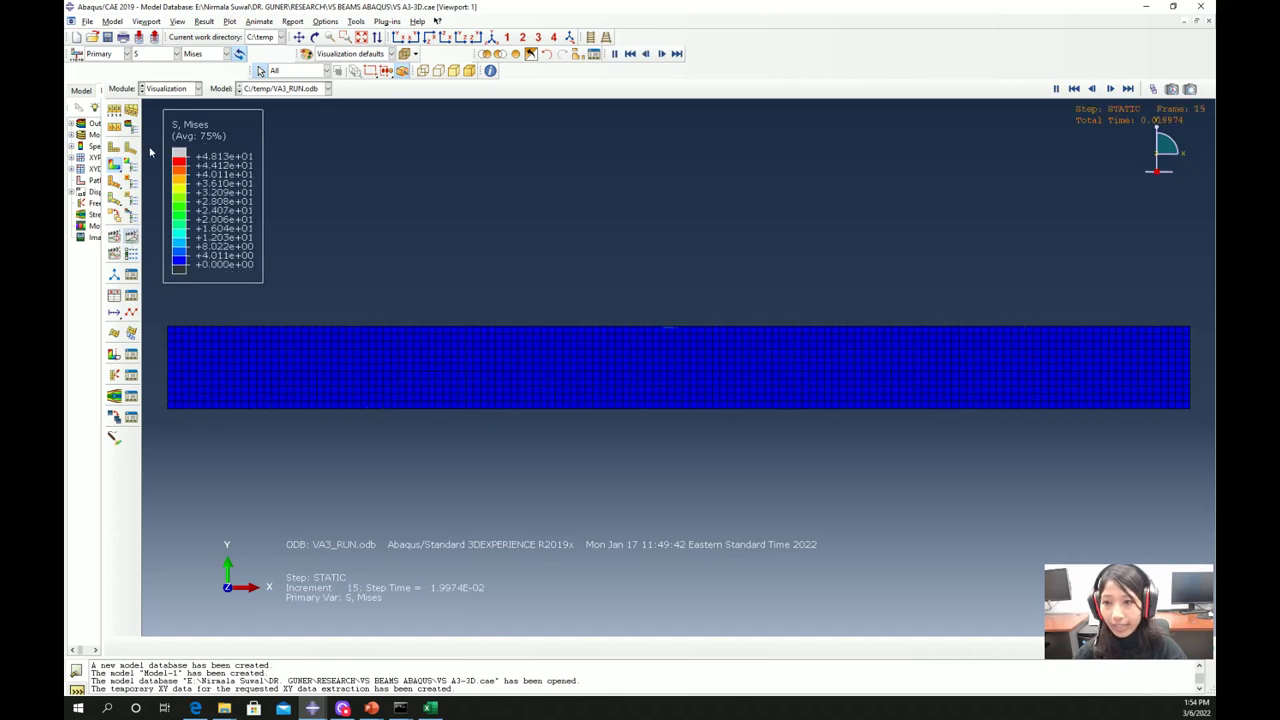
{"action": "left_click", "coordinate": [1153, 88]}
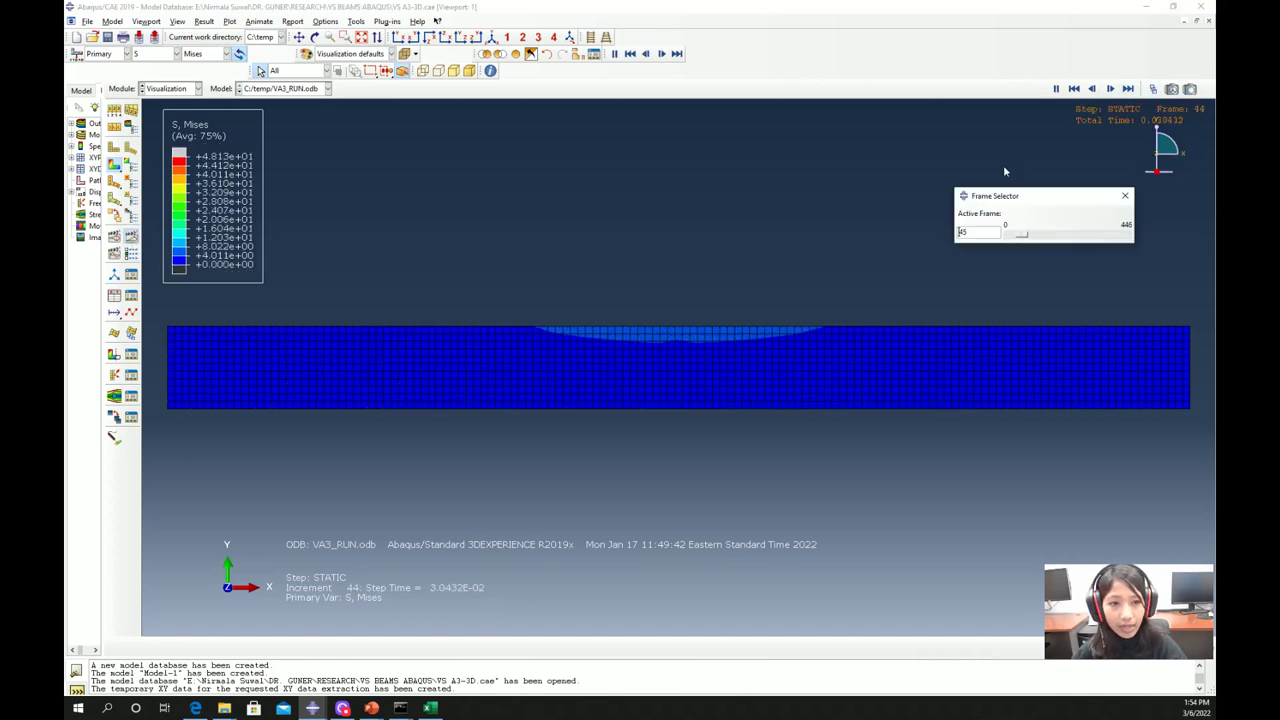
{"action": "left_click_drag", "start_coordinate": [1027, 242], "coordinate": [1063, 237]}
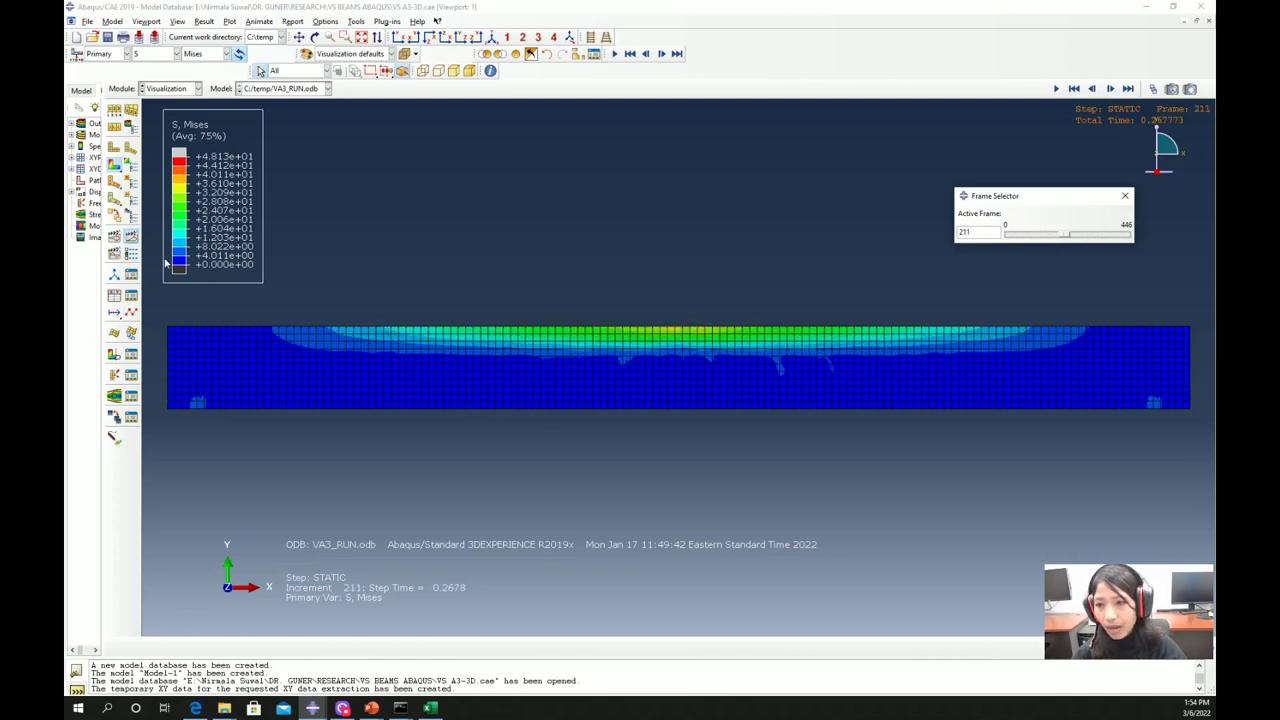
Step: Start XY data extraction from ODB field output at Unique Nodal position, and check the RF2 and U2 variable selection
{"action": "left_click", "coordinate": [114, 296]}
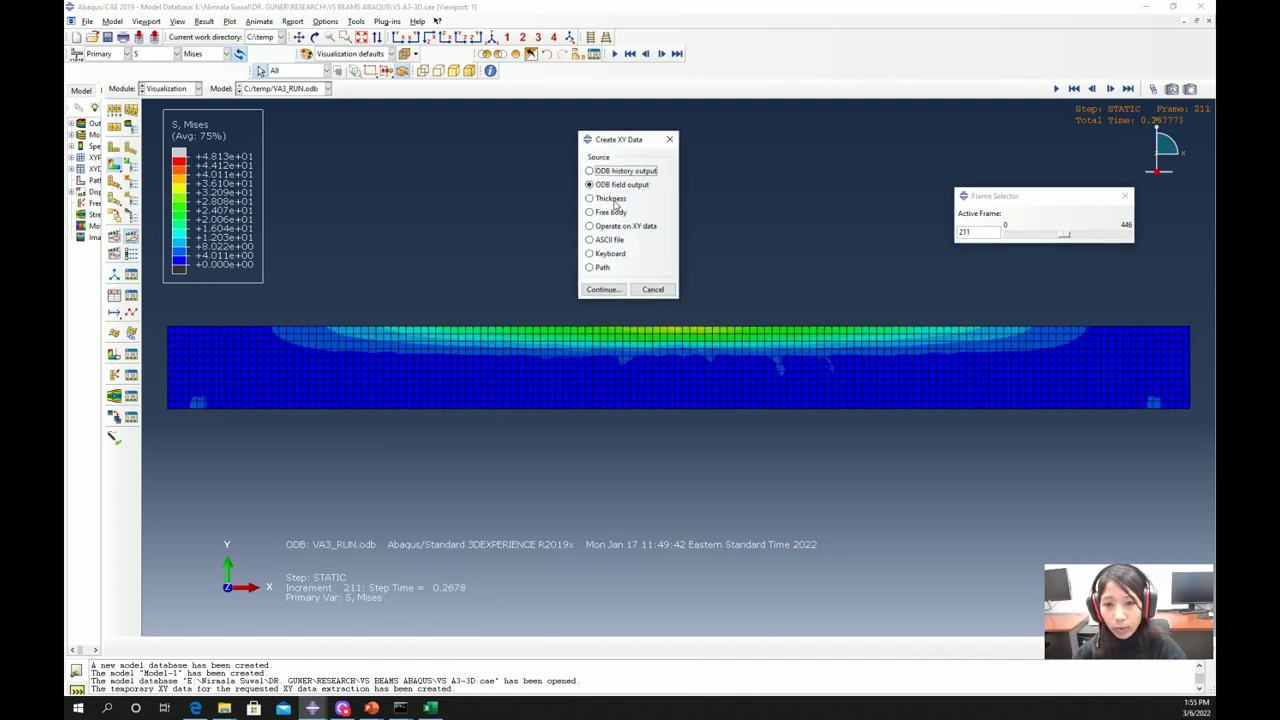
{"action": "left_click", "coordinate": [601, 289]}
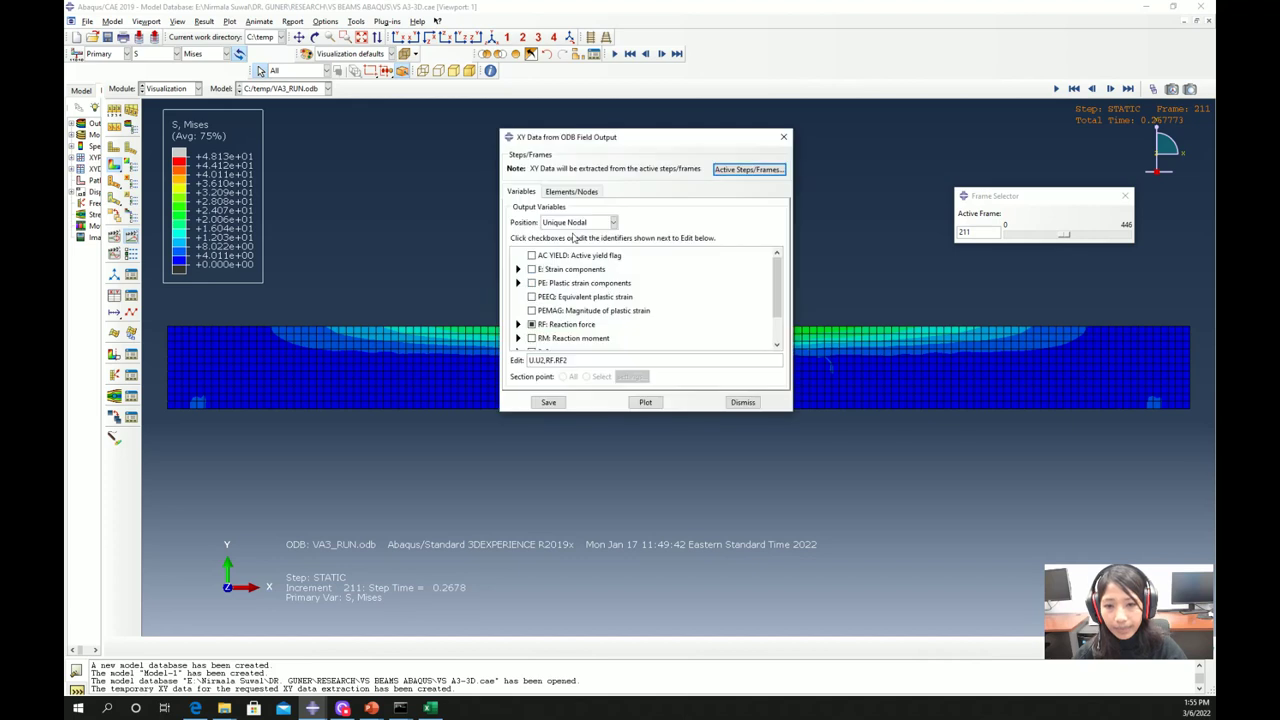
{"action": "scroll", "coordinate": [555, 325], "scroll_direction": "down", "scroll_amount": 2}
{"action": "left_click", "coordinate": [518, 288]}
{"action": "scroll", "coordinate": [576, 321], "scroll_direction": "down", "scroll_amount": 3}
{"action": "left_click", "coordinate": [518, 328]}
{"action": "scroll", "coordinate": [555, 326], "scroll_direction": "down", "scroll_amount": 3}
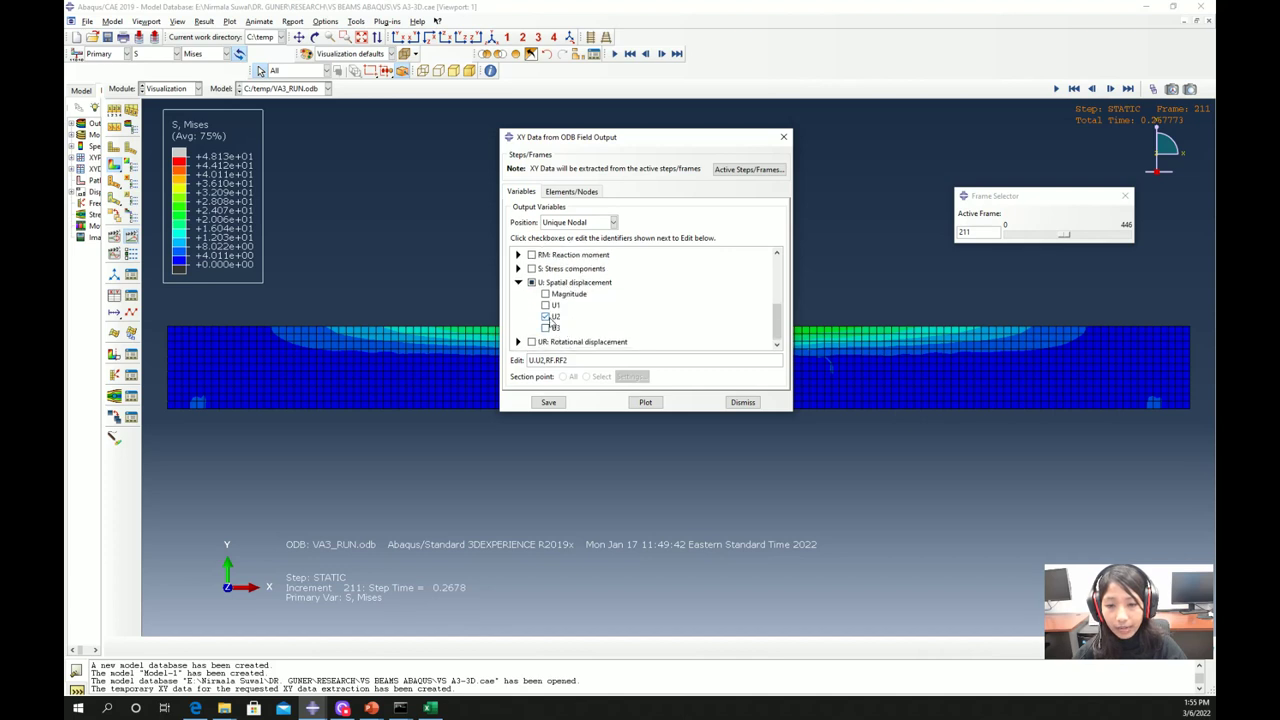
Step: Plot the force and displacement histories for the RF node set, and close the XY data and Frame Selector dialogs
{"action": "left_click", "coordinate": [583, 193]}
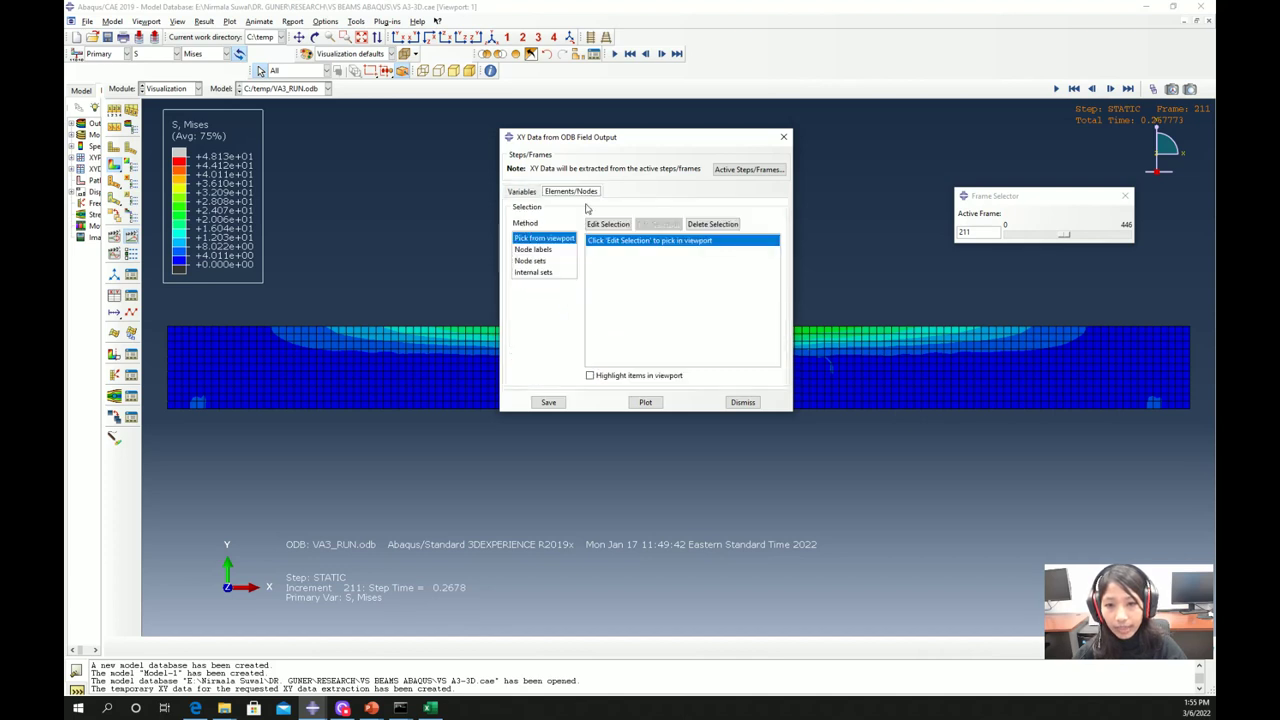
{"action": "left_click", "coordinate": [540, 261]}
{"action": "left_click", "coordinate": [615, 320]}
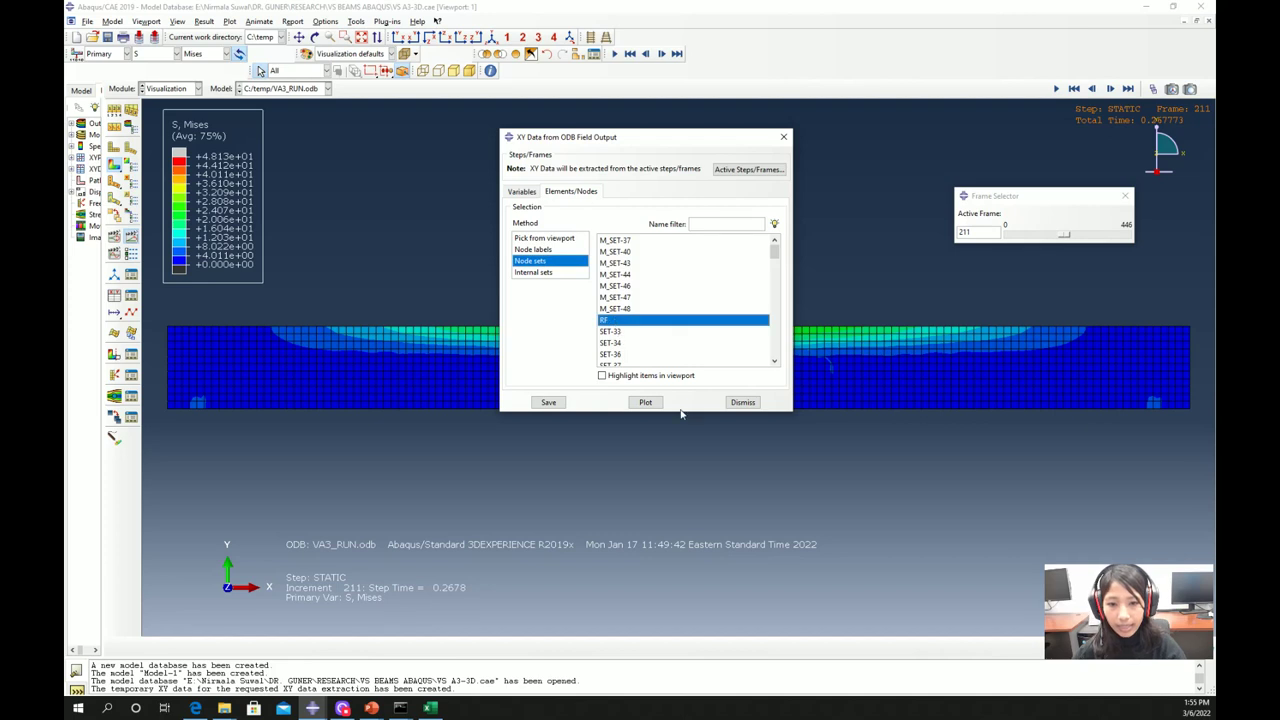
{"action": "left_click", "coordinate": [645, 402]}
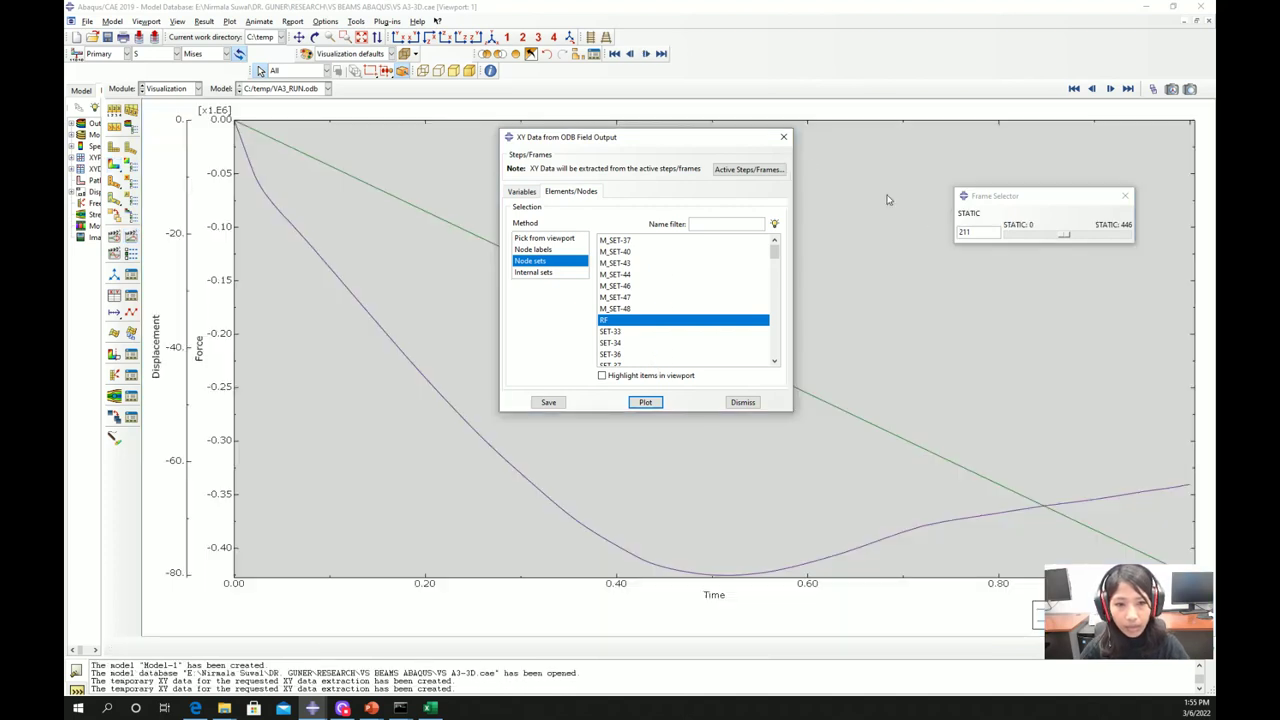
{"action": "left_click", "coordinate": [783, 137]}
{"action": "left_click", "coordinate": [1125, 196]}
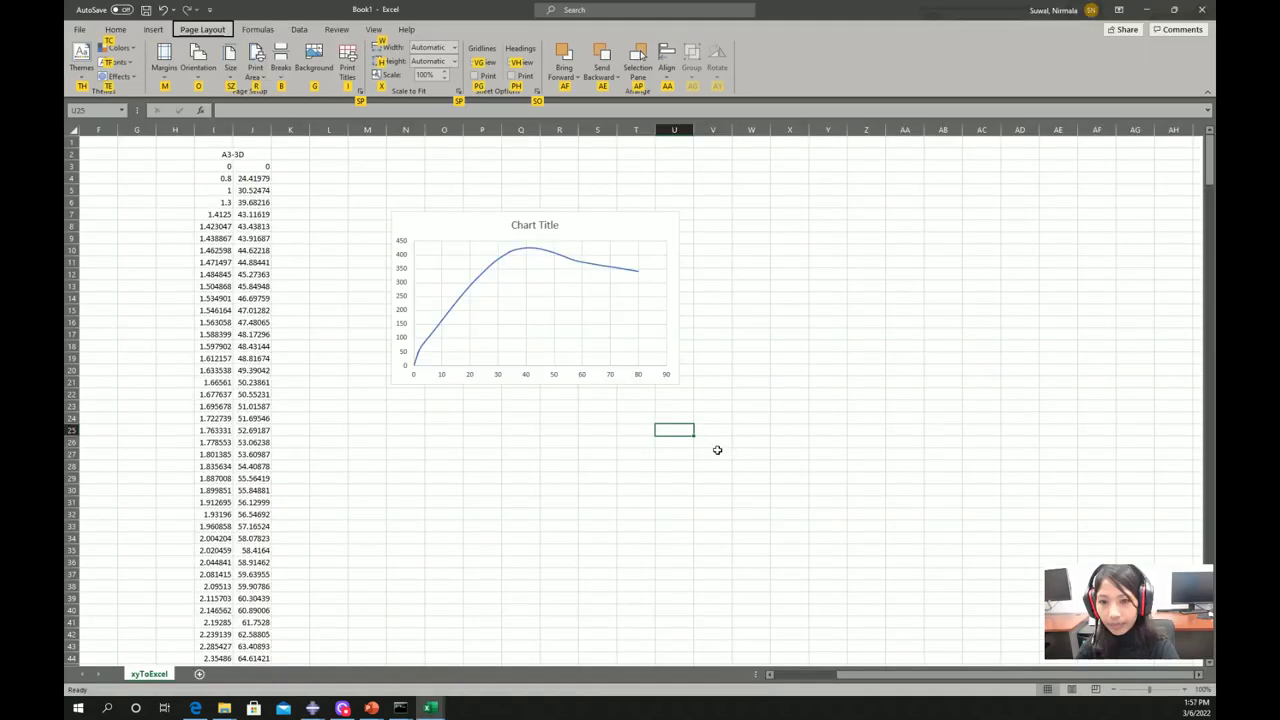
Step: Review the A3-3D curve in the Excel workbook, and switch back to Abaqus to redisplay the Mises stress contours
{"action": "left_click", "coordinate": [902, 297]}
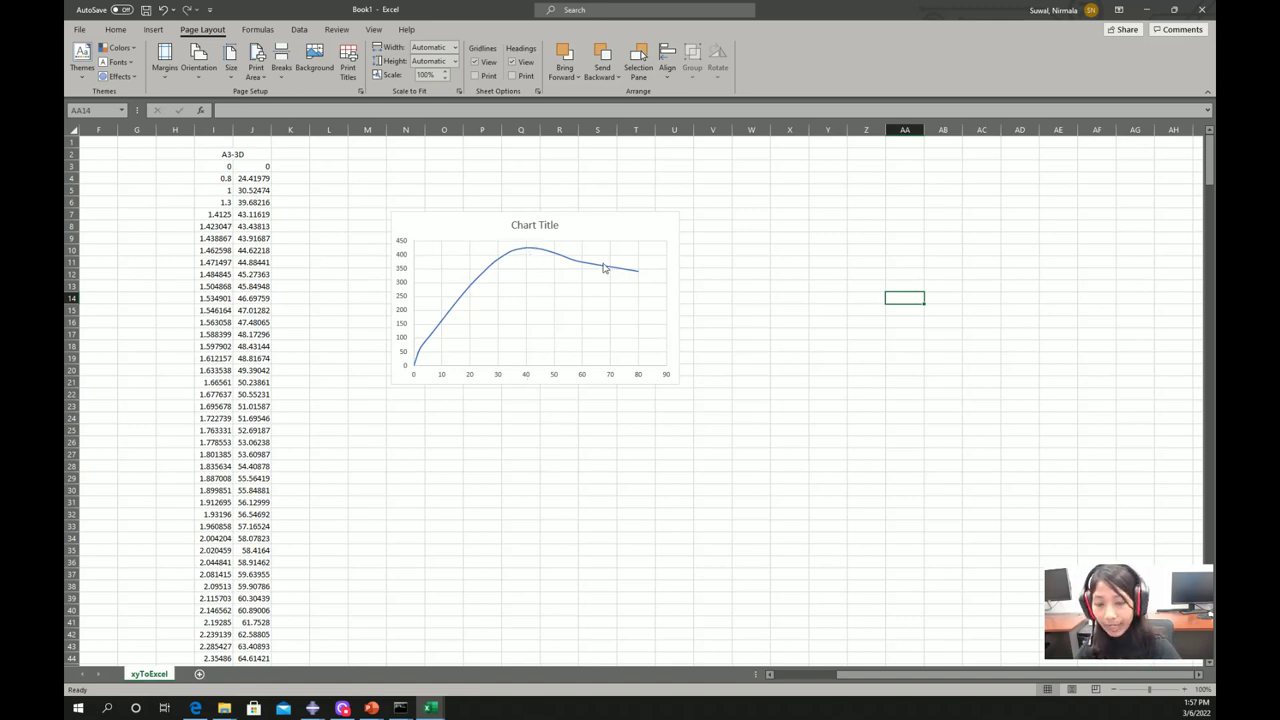
{"action": "key", "text": "alt+Tab"}
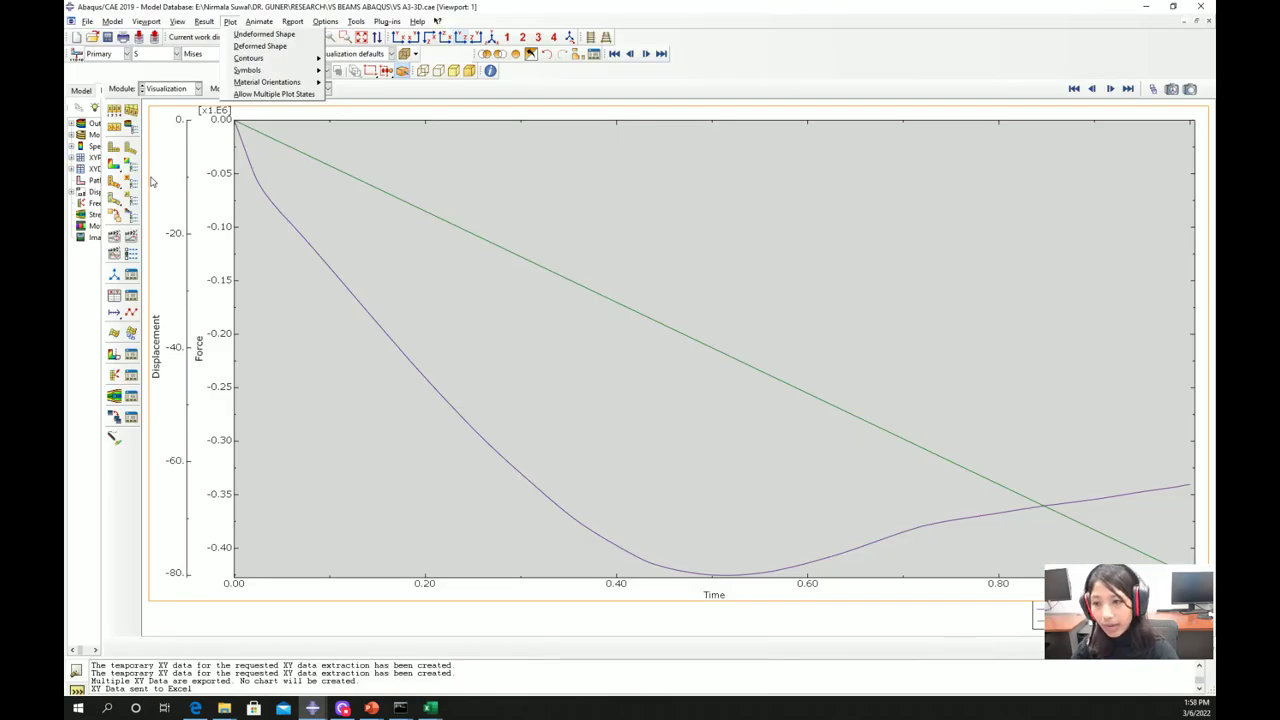
{"action": "left_click", "coordinate": [117, 170]}
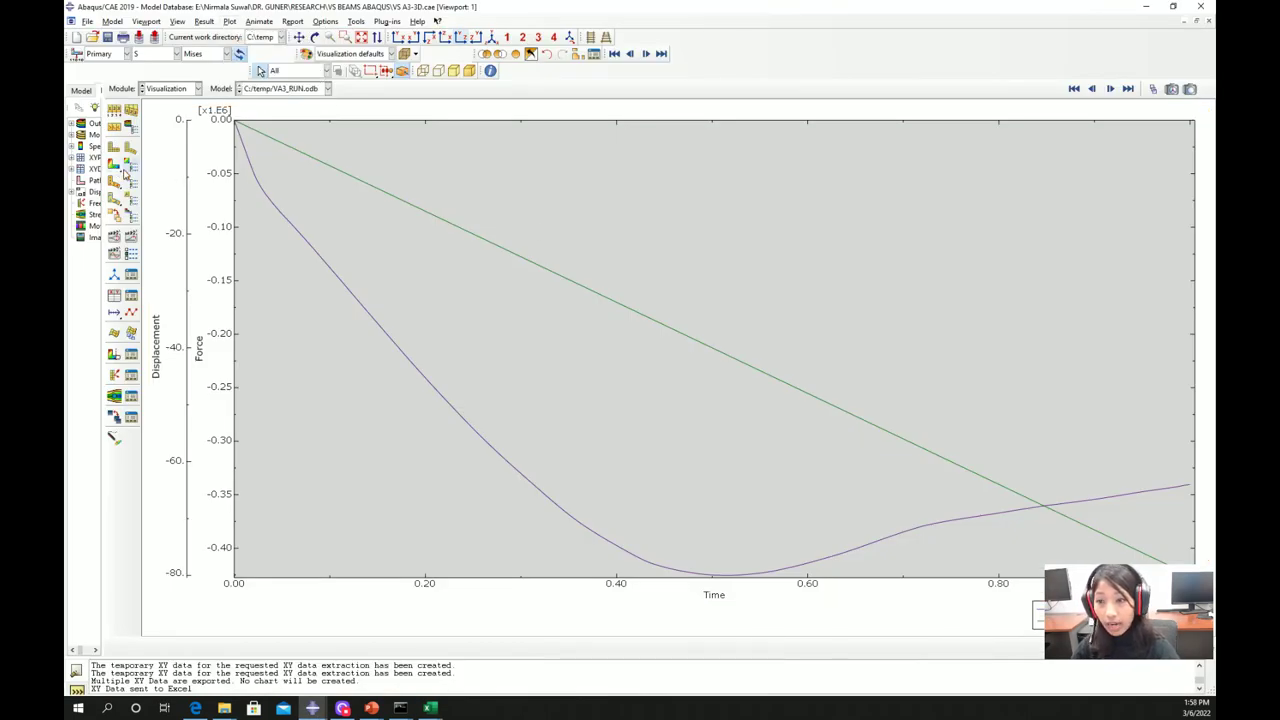
{"action": "left_click", "coordinate": [115, 168]}
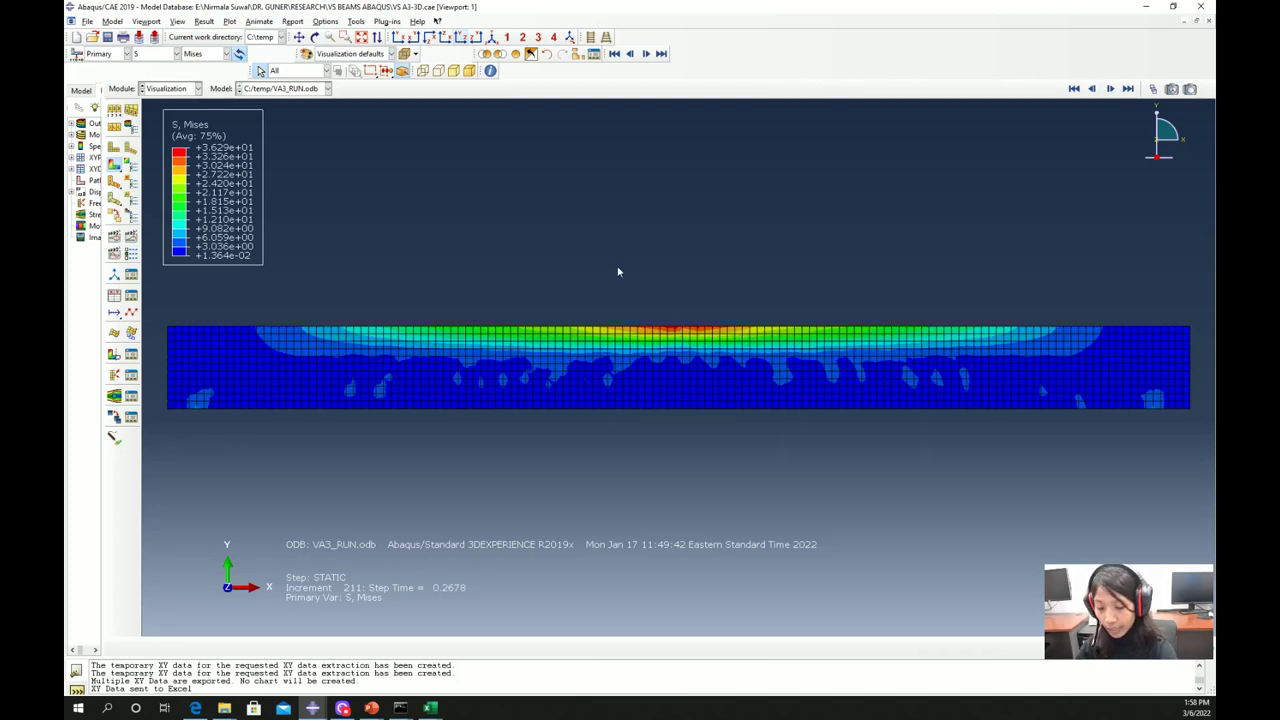
Step: Scrub through the STATIC frames with the Frame Selector to examine the Mises stresses in the beam and its reinforcement
{"action": "left_click", "coordinate": [1153, 89]}
{"action": "left_click_drag", "start_coordinate": [1064, 235], "coordinate": [1010, 240]}
{"action": "left_click_drag", "start_coordinate": [1008, 240], "coordinate": [1082, 237]}
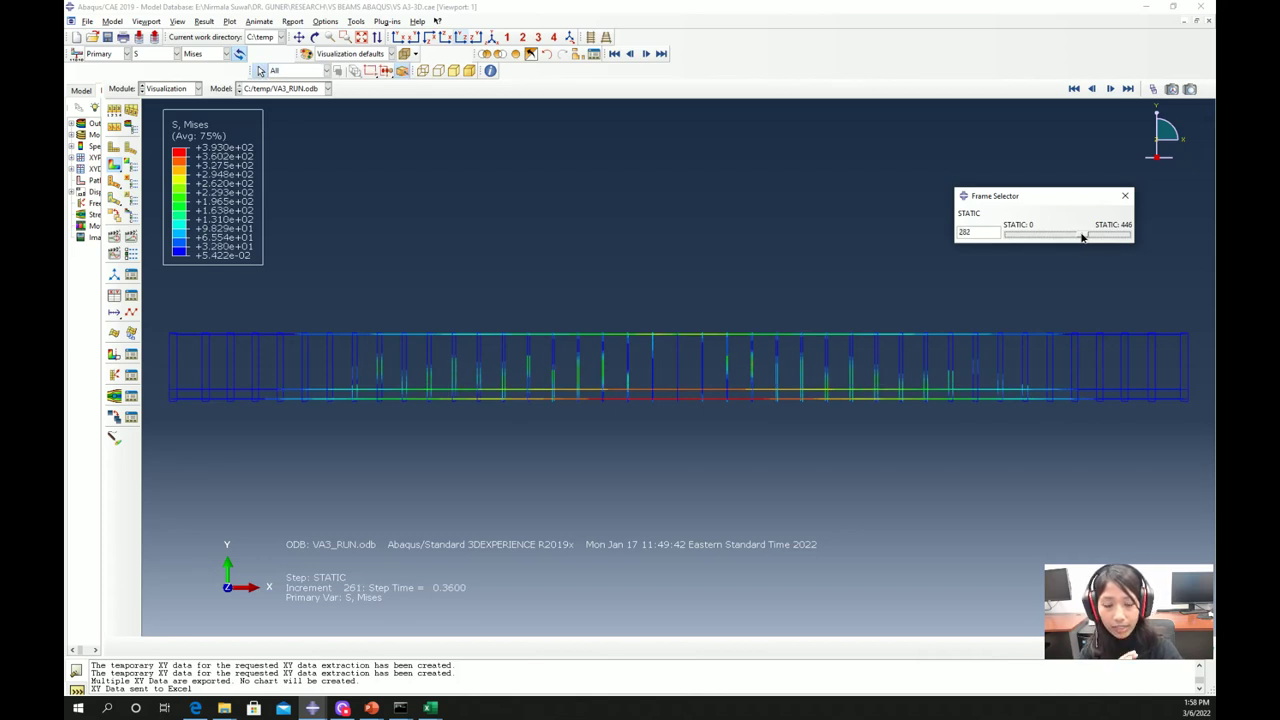
{"action": "left_click_drag", "start_coordinate": [1082, 237], "coordinate": [1089, 237]}
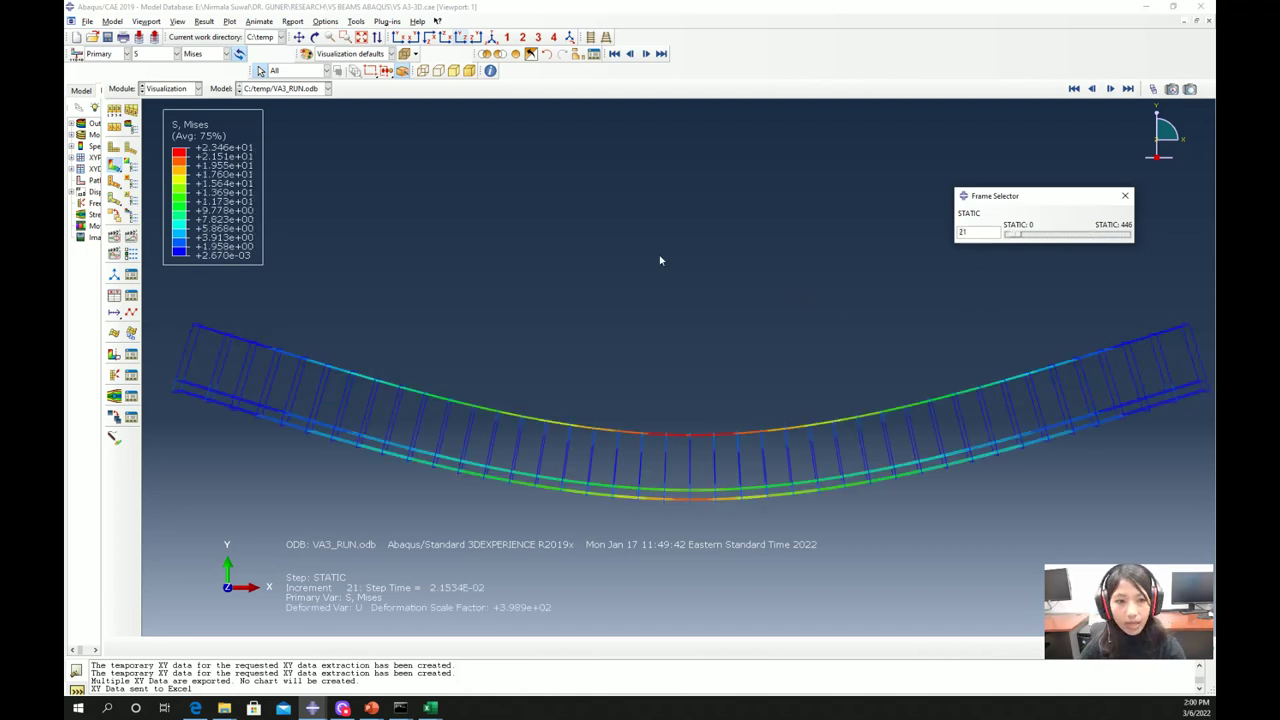
{"action": "mouse_move", "coordinate": [1006, 242]}
{"action": "left_mouse_down"}
{"action": "mouse_move", "coordinate": [1053, 236]}
{"action": "mouse_move", "coordinate": [998, 237]}
{"action": "mouse_move", "coordinate": [1024, 236]}
{"action": "left_mouse_up"}
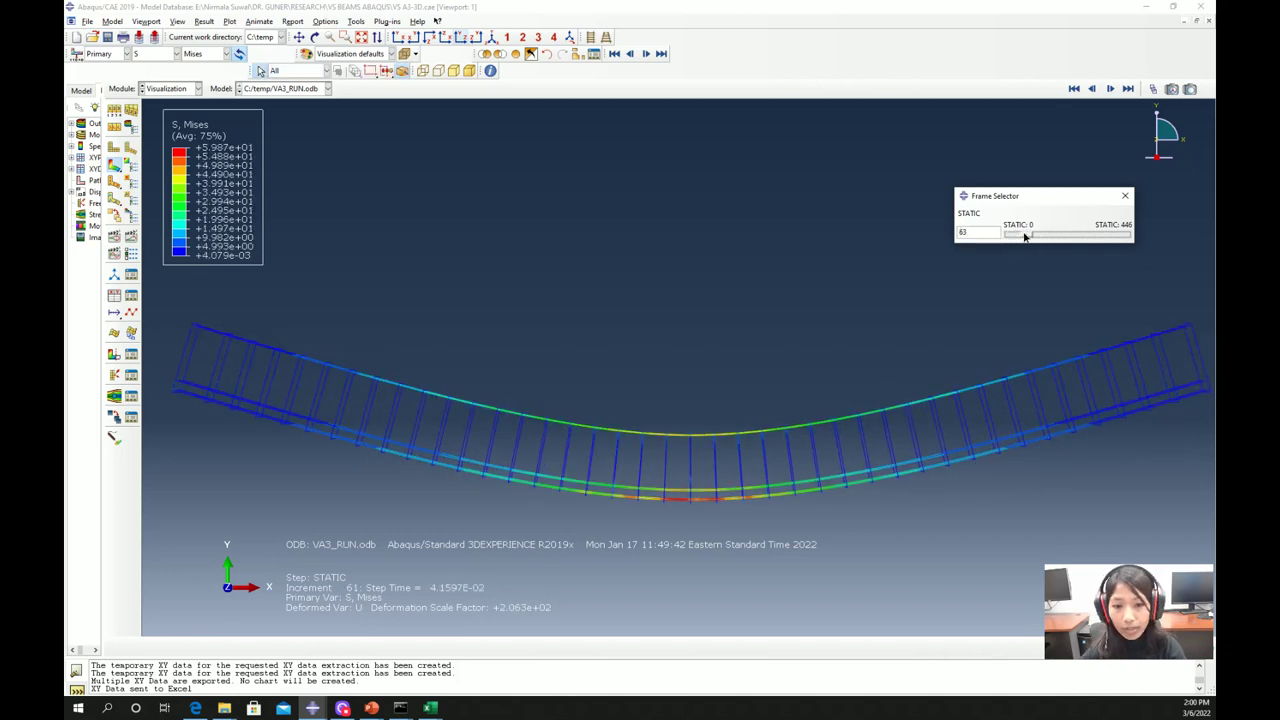
{"action": "left_click_drag", "start_coordinate": [1024, 236], "coordinate": [1000, 237]}
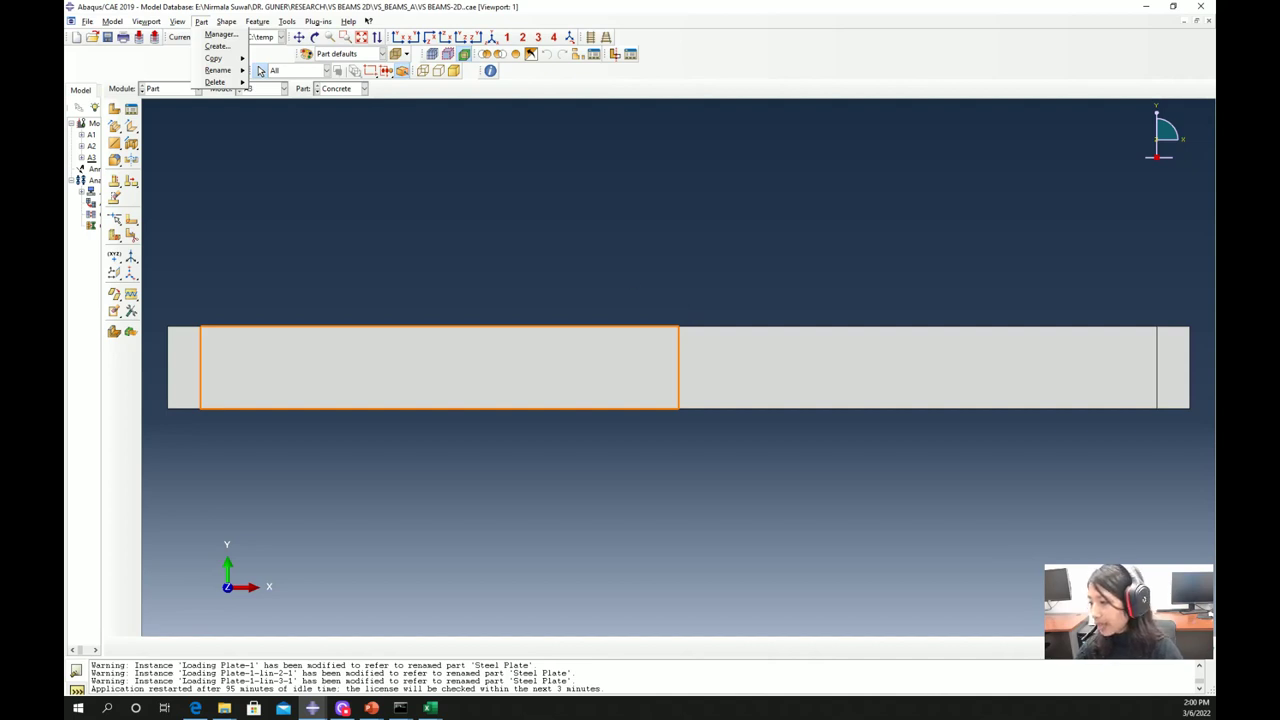
Step: Display the Concrete part of the 2D beam model A3 in the Part module and rotate it for inspection
{"action": "left_click", "coordinate": [171, 99]}
{"action": "left_click", "coordinate": [170, 88]}
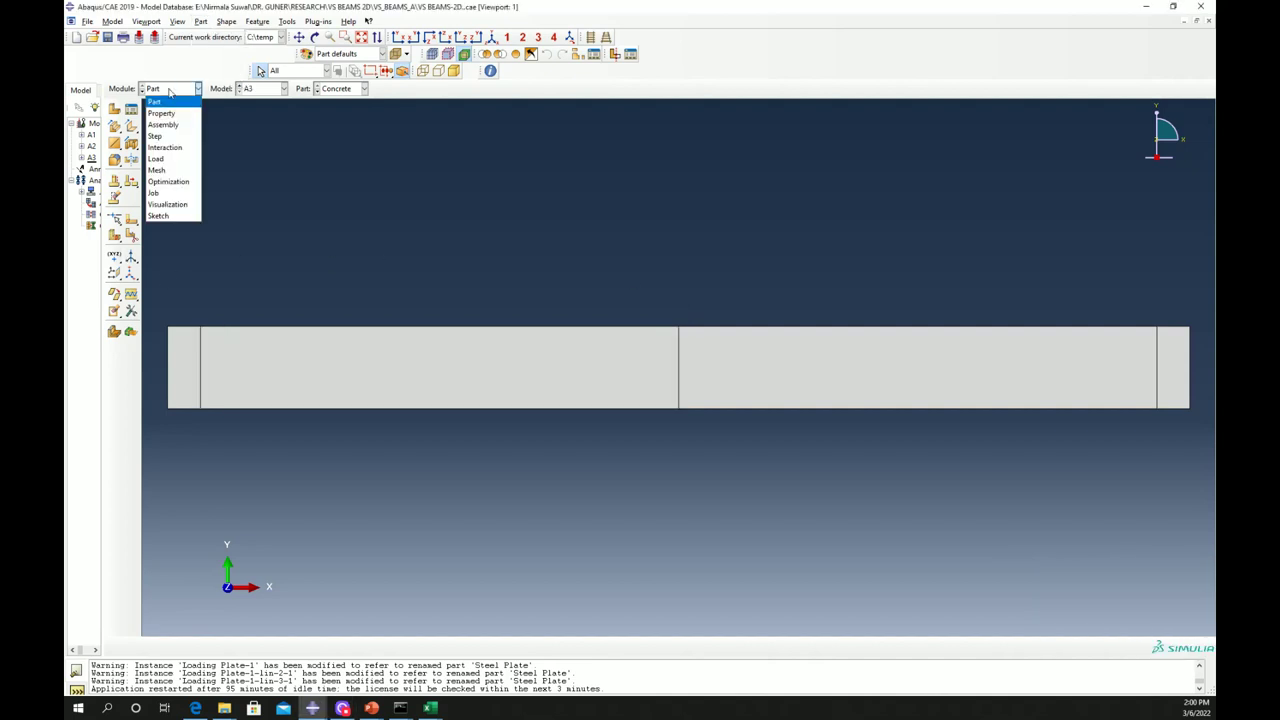
{"action": "left_click", "coordinate": [167, 104]}
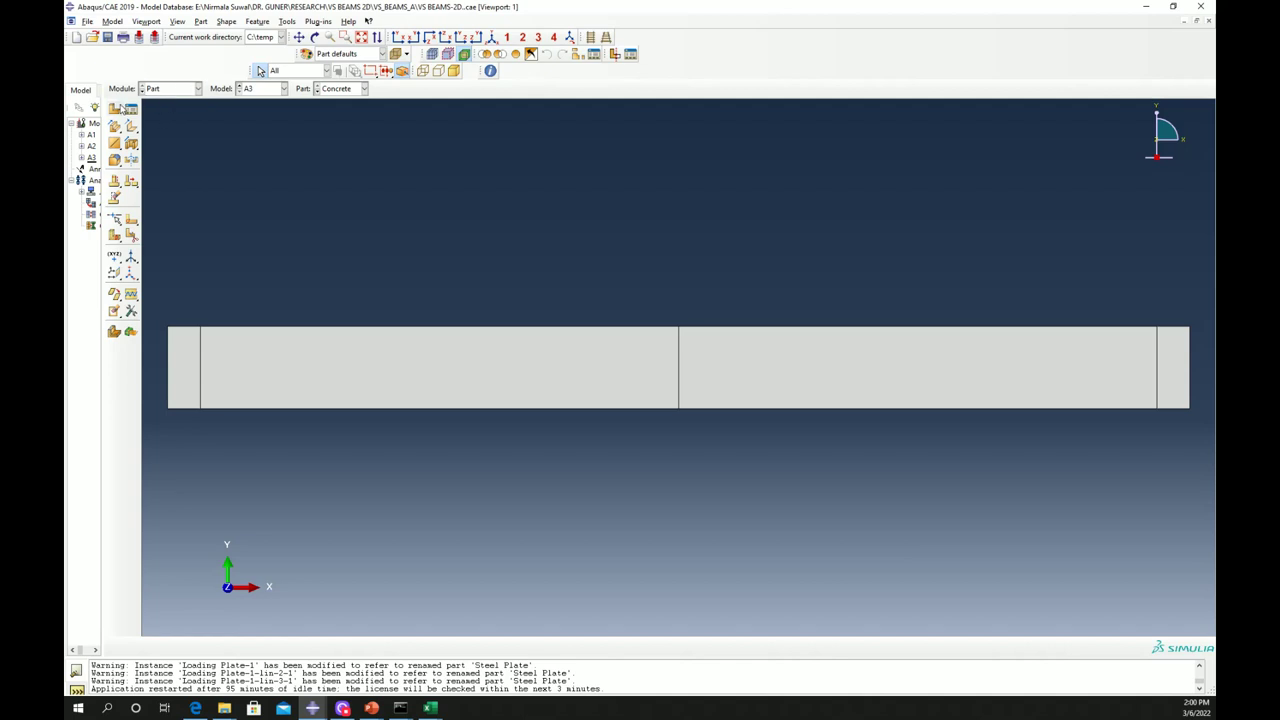
{"action": "left_click", "coordinate": [157, 92]}
{"action": "left_click", "coordinate": [164, 105]}
{"action": "left_click", "coordinate": [341, 91]}
{"action": "left_click", "coordinate": [340, 97]}
{"action": "left_click", "coordinate": [315, 37]}
{"action": "left_click_drag", "start_coordinate": [704, 200], "coordinate": [714, 300]}
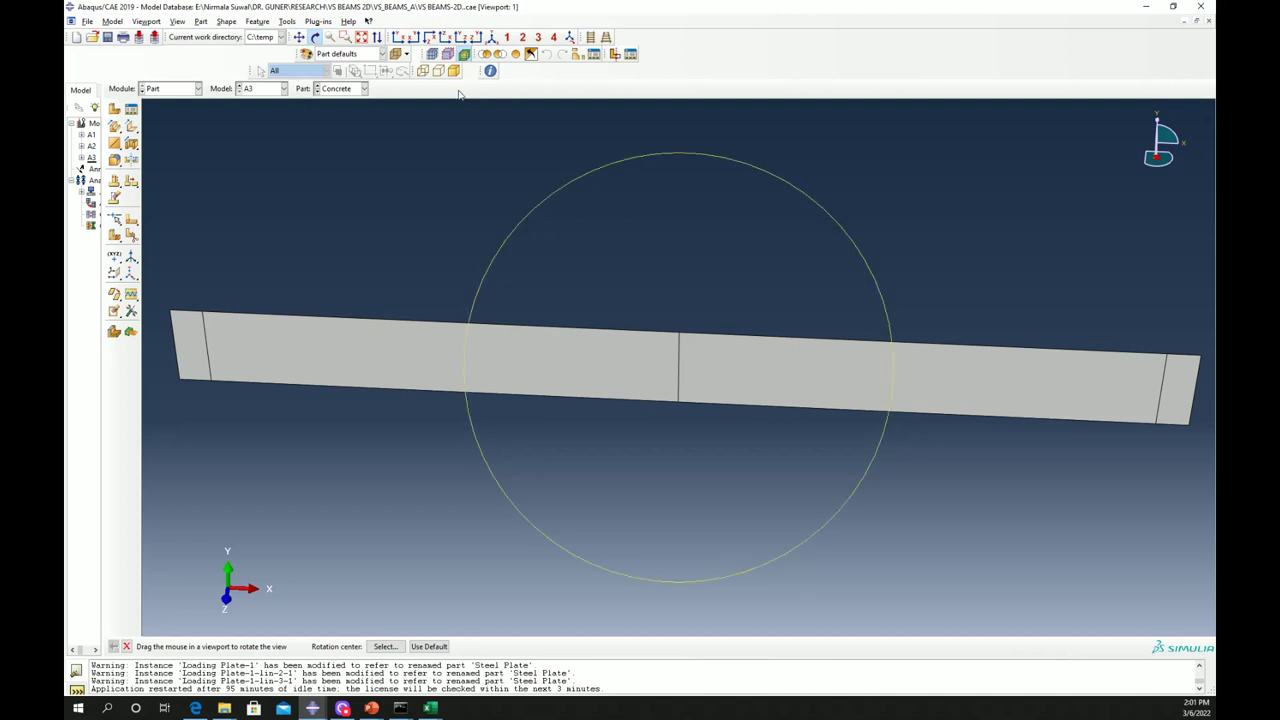
Step: Display the M10 bar part and the Steel Plate part of model A3, and rotate the plate for inspection
{"action": "left_click", "coordinate": [333, 89]}
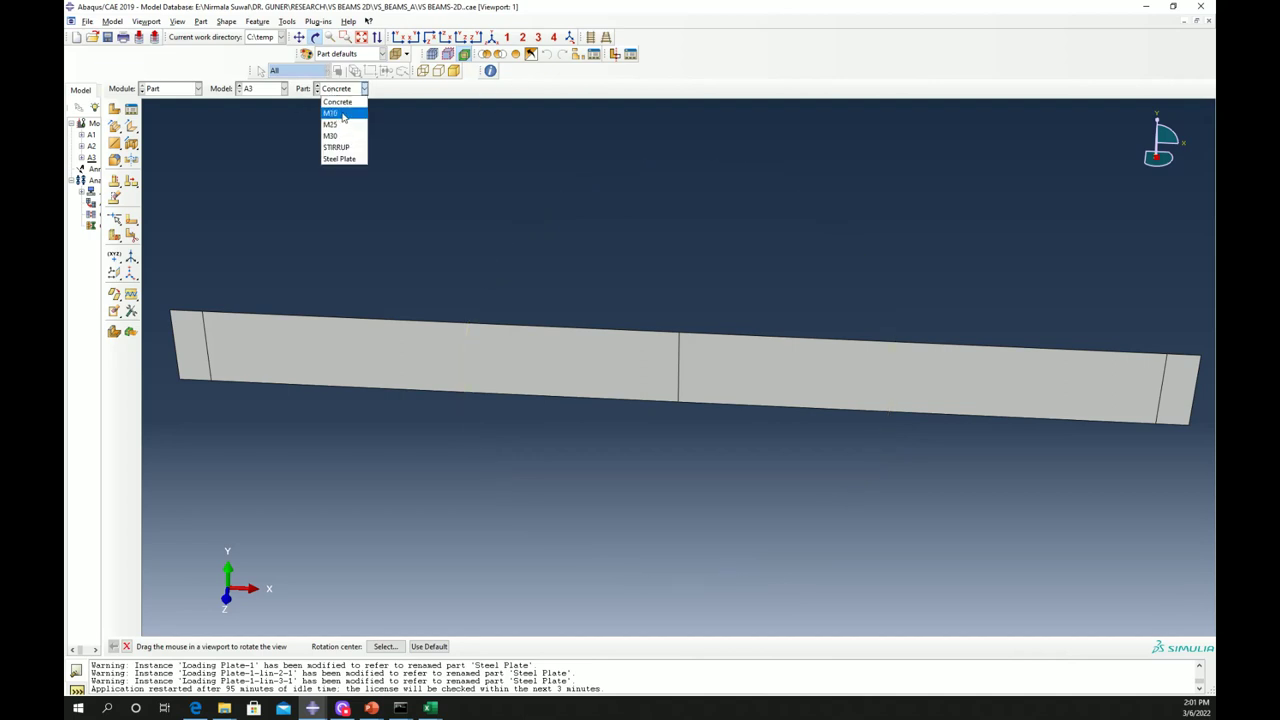
{"action": "left_click", "coordinate": [341, 113]}
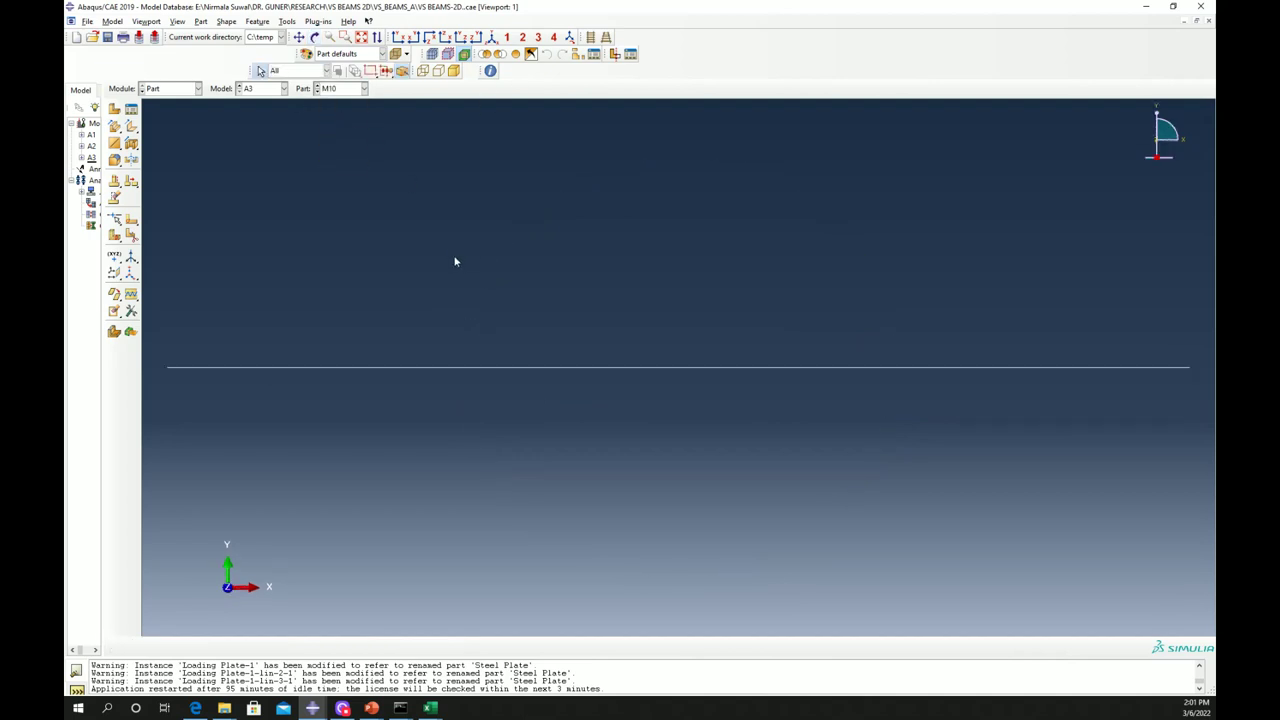
{"action": "left_click", "coordinate": [335, 90]}
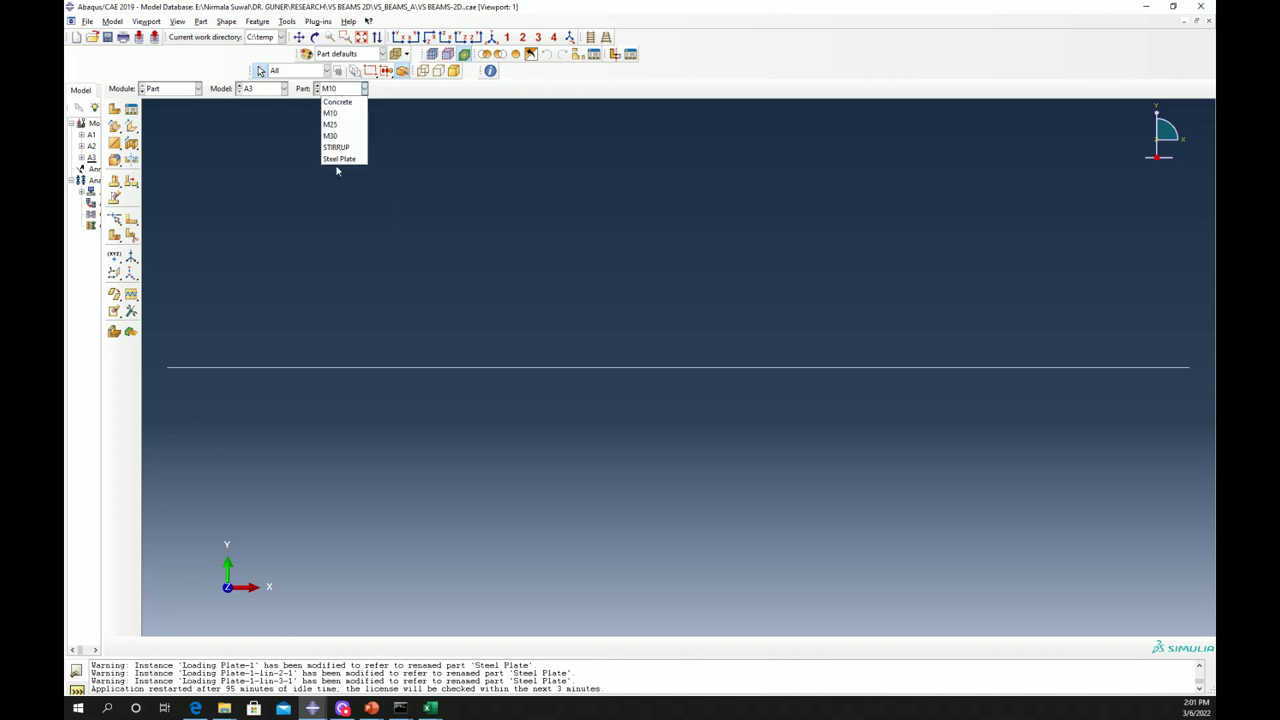
{"action": "left_click", "coordinate": [338, 166]}
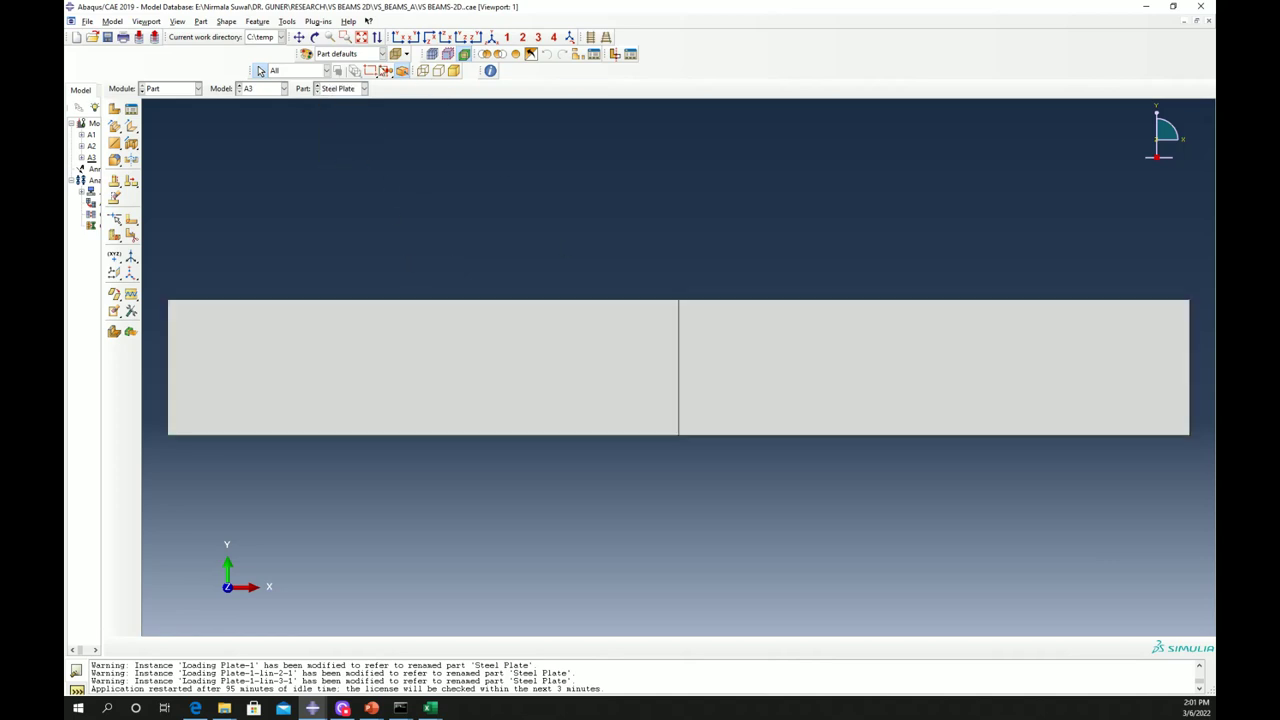
{"action": "left_click", "coordinate": [314, 37]}
{"action": "left_click_drag", "start_coordinate": [693, 300], "coordinate": [676, 424]}
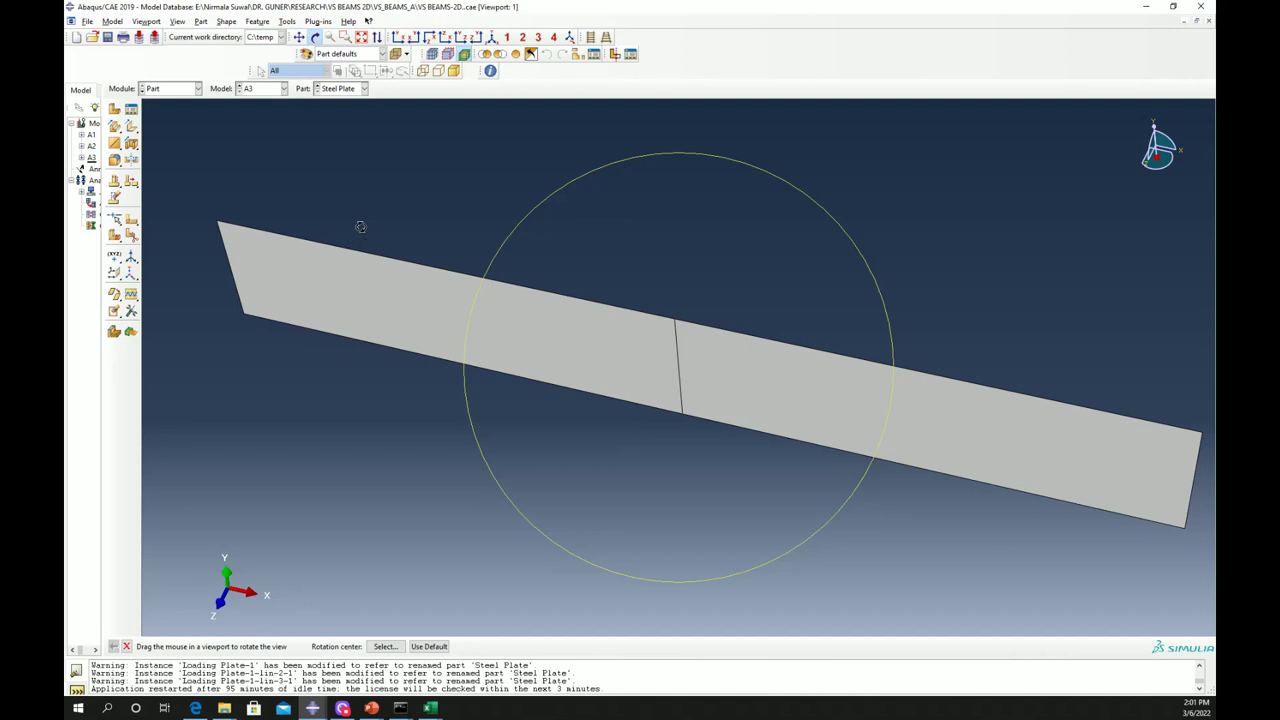
{"action": "left_click_drag", "start_coordinate": [508, 177], "coordinate": [779, 309]}
{"action": "left_click_drag", "start_coordinate": [578, 333], "coordinate": [680, 309]}
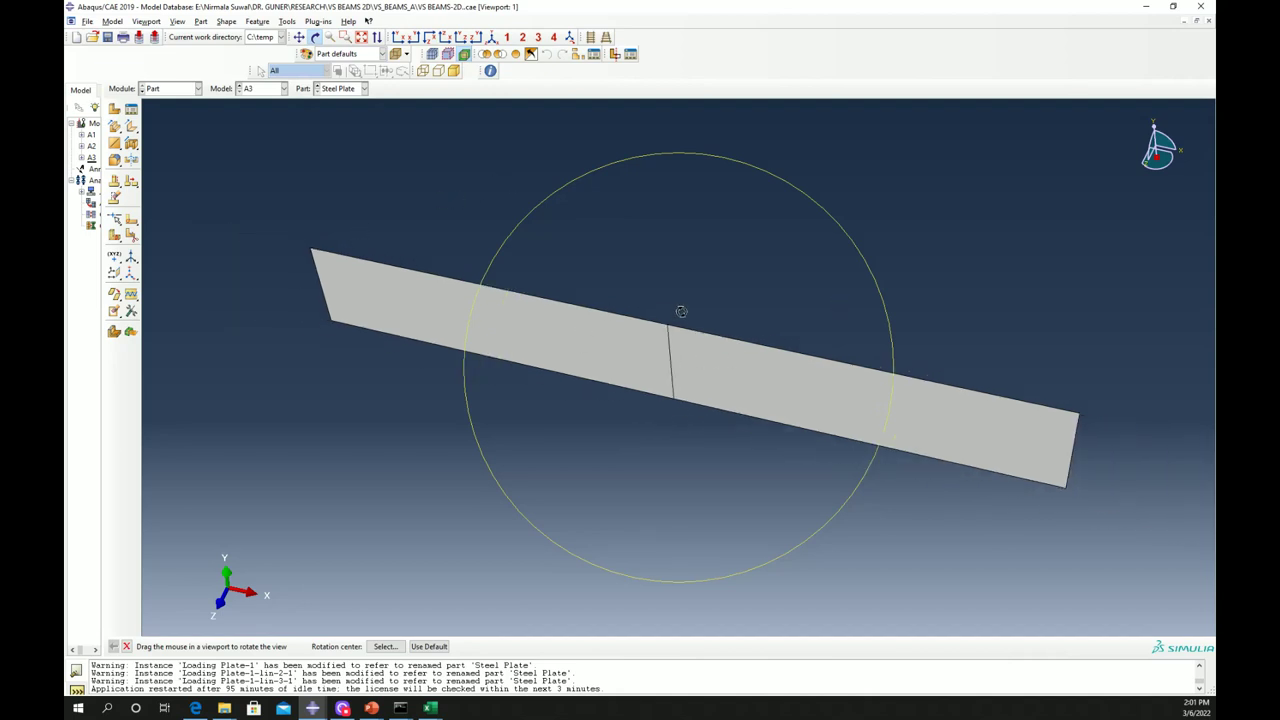
Step: Switch to the Property module and examine the Concrete material's elastic data and Concrete Damaged Plasticity parameters
{"action": "left_click", "coordinate": [178, 89]}
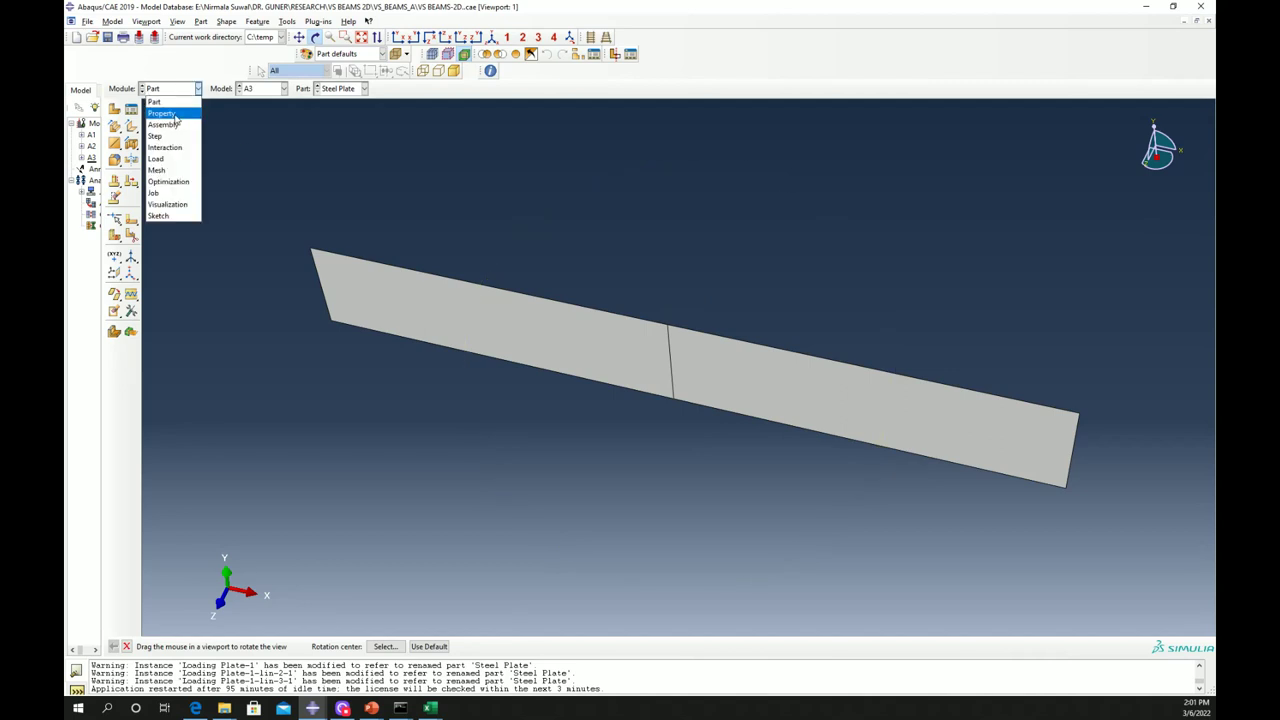
{"action": "left_click", "coordinate": [163, 113]}
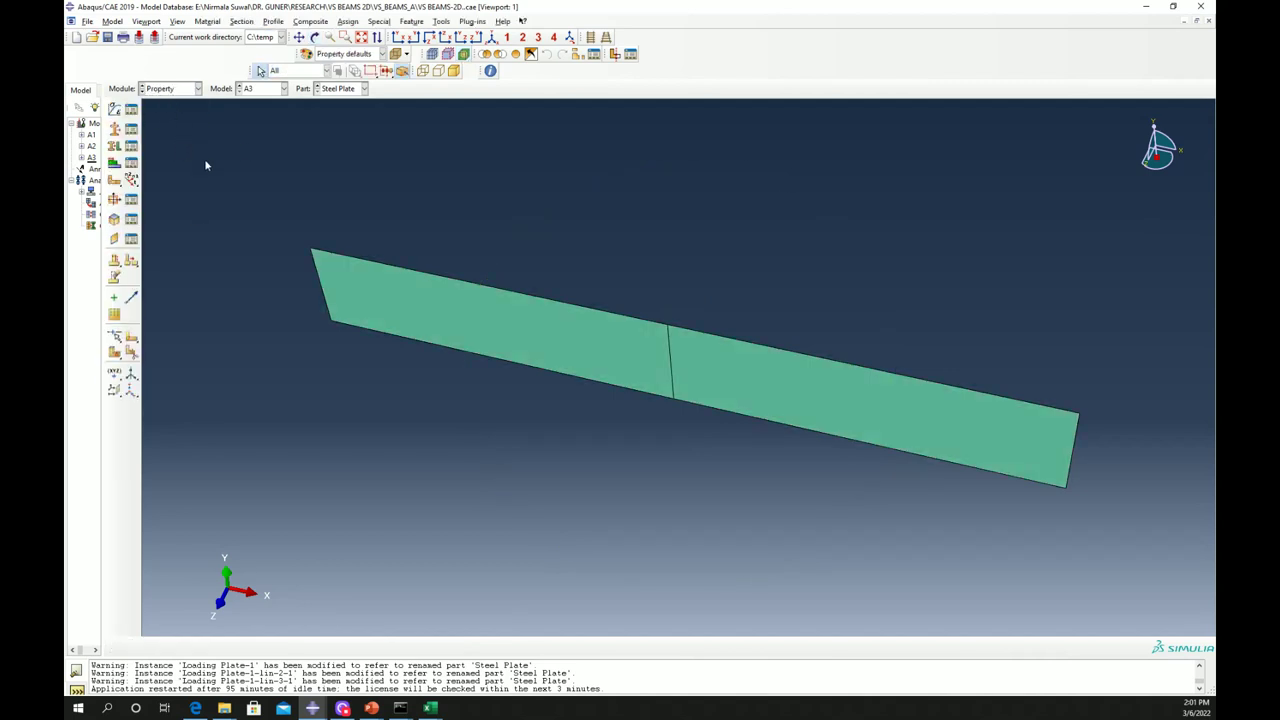
{"action": "left_click", "coordinate": [131, 110]}
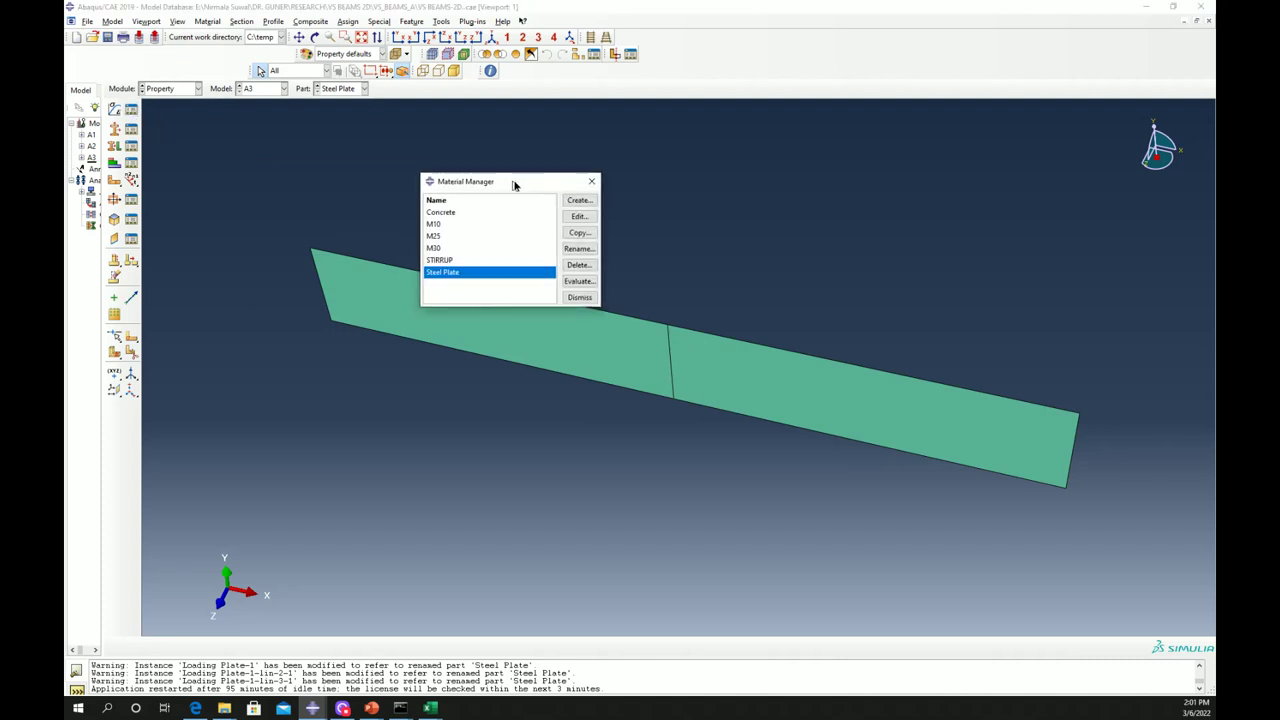
{"action": "left_click", "coordinate": [452, 215]}
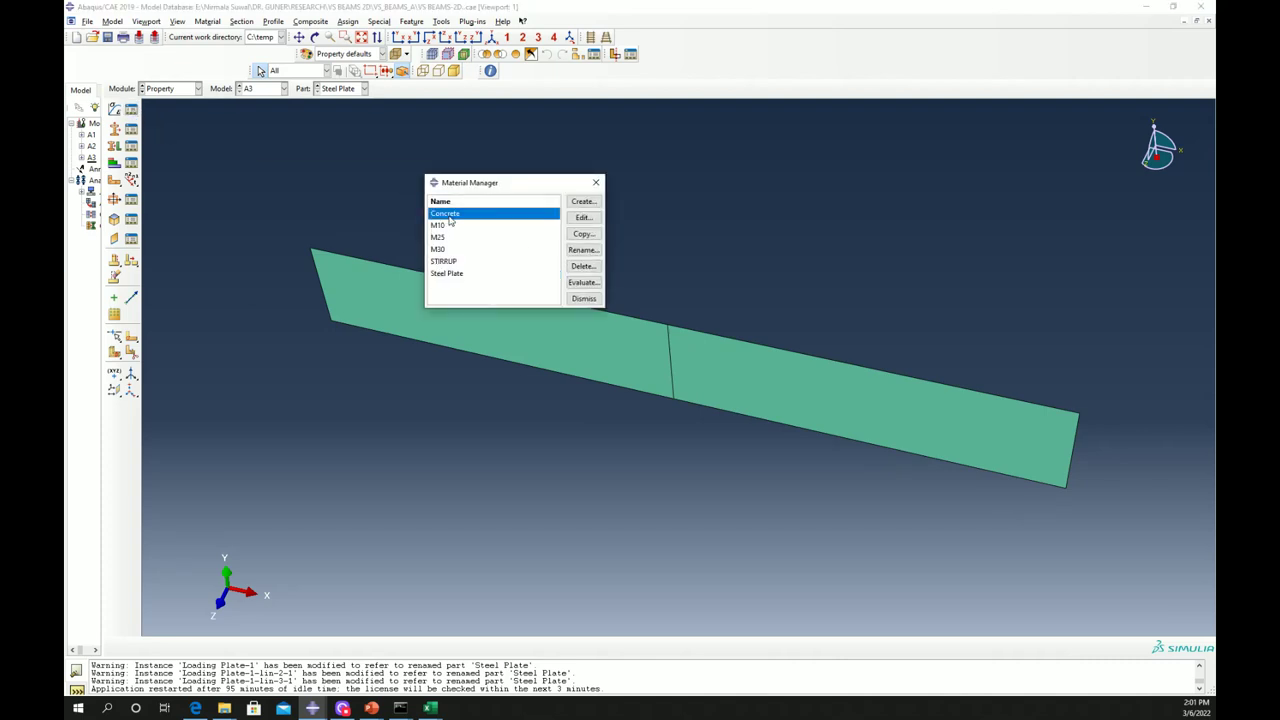
{"action": "left_click", "coordinate": [584, 217]}
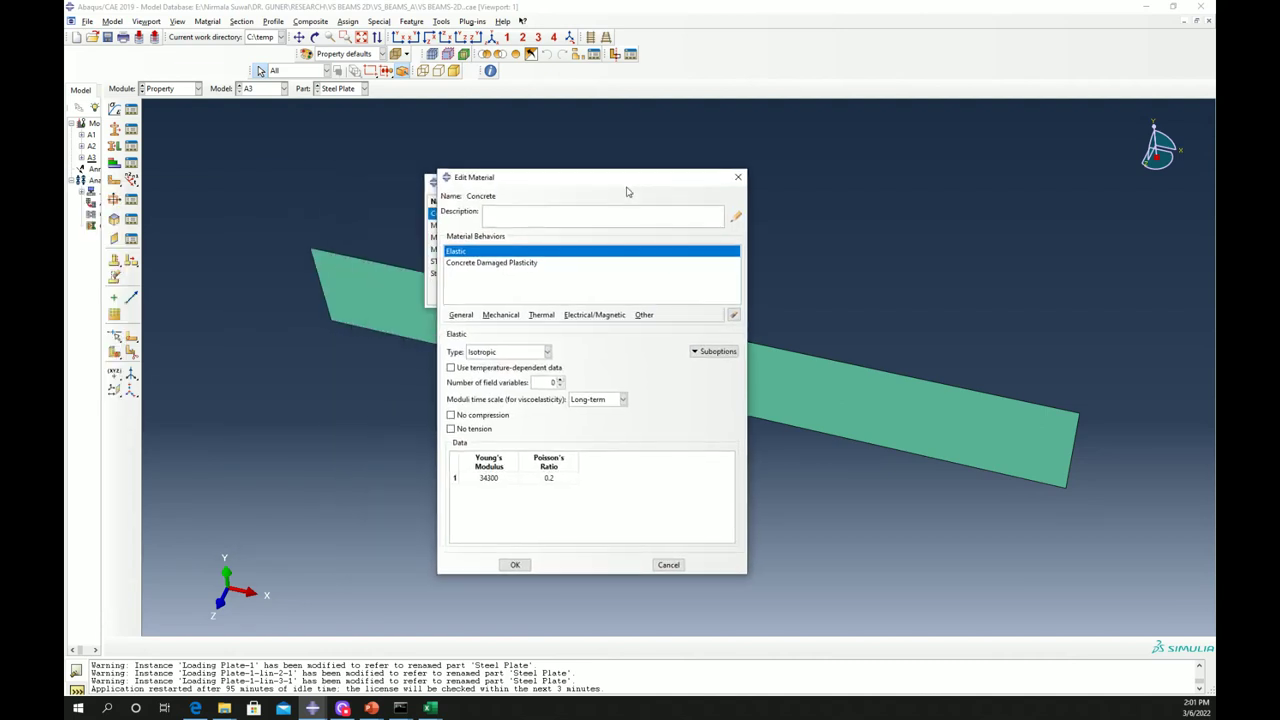
{"action": "left_click_drag", "start_coordinate": [589, 182], "coordinate": [741, 169]}
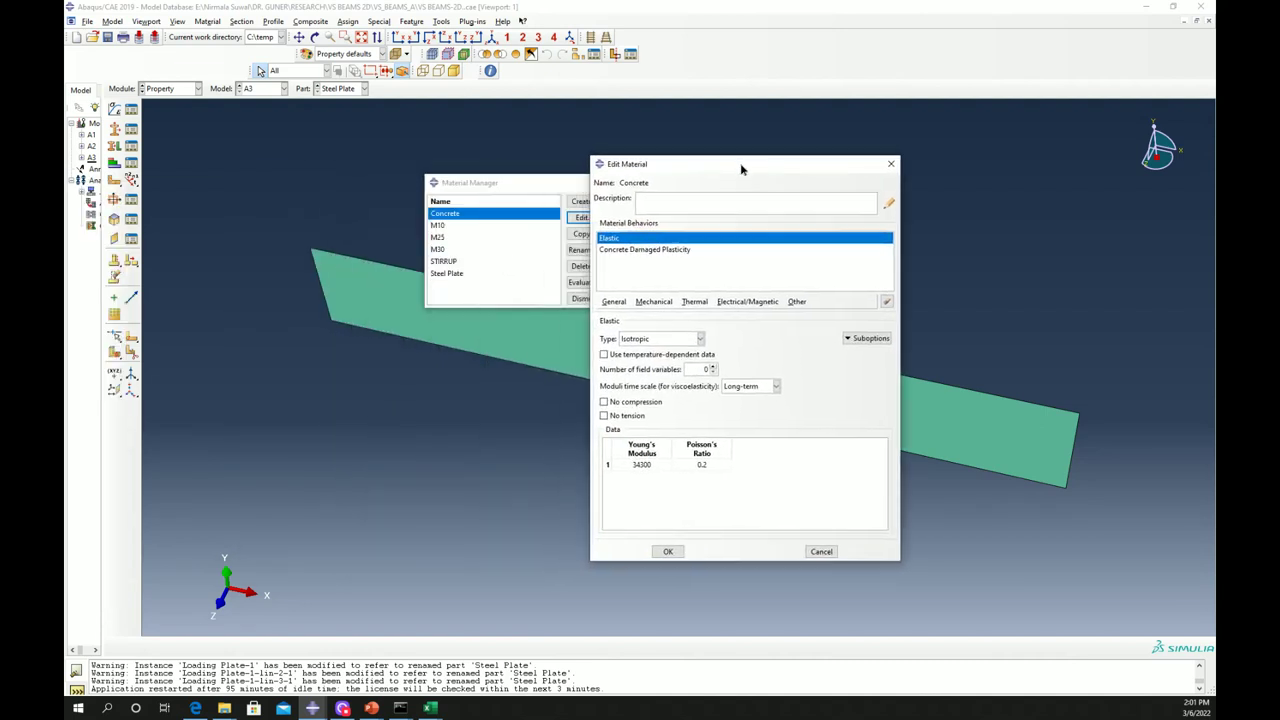
{"action": "left_click", "coordinate": [660, 250]}
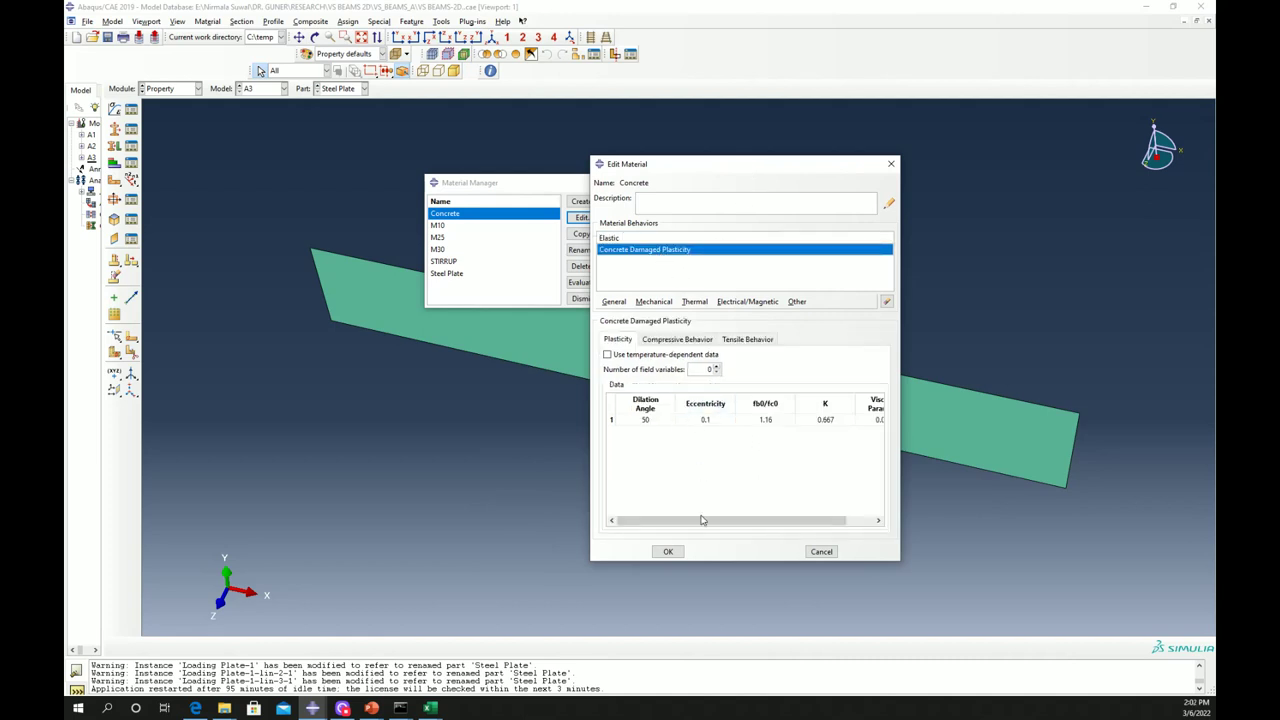
{"action": "left_click_drag", "start_coordinate": [704, 521], "coordinate": [732, 521]}
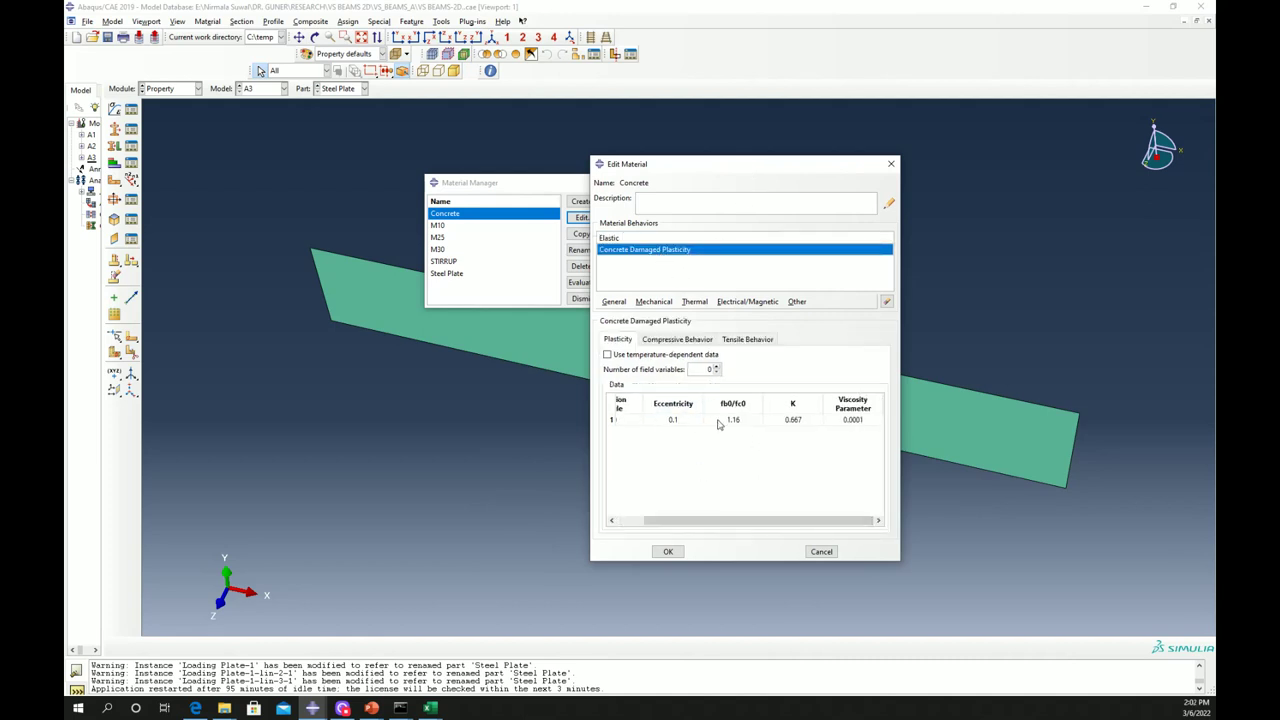
Step: Examine the Concrete material's compressive and tensile behavior data, and close its editor without saving changes
{"action": "left_click", "coordinate": [620, 241]}
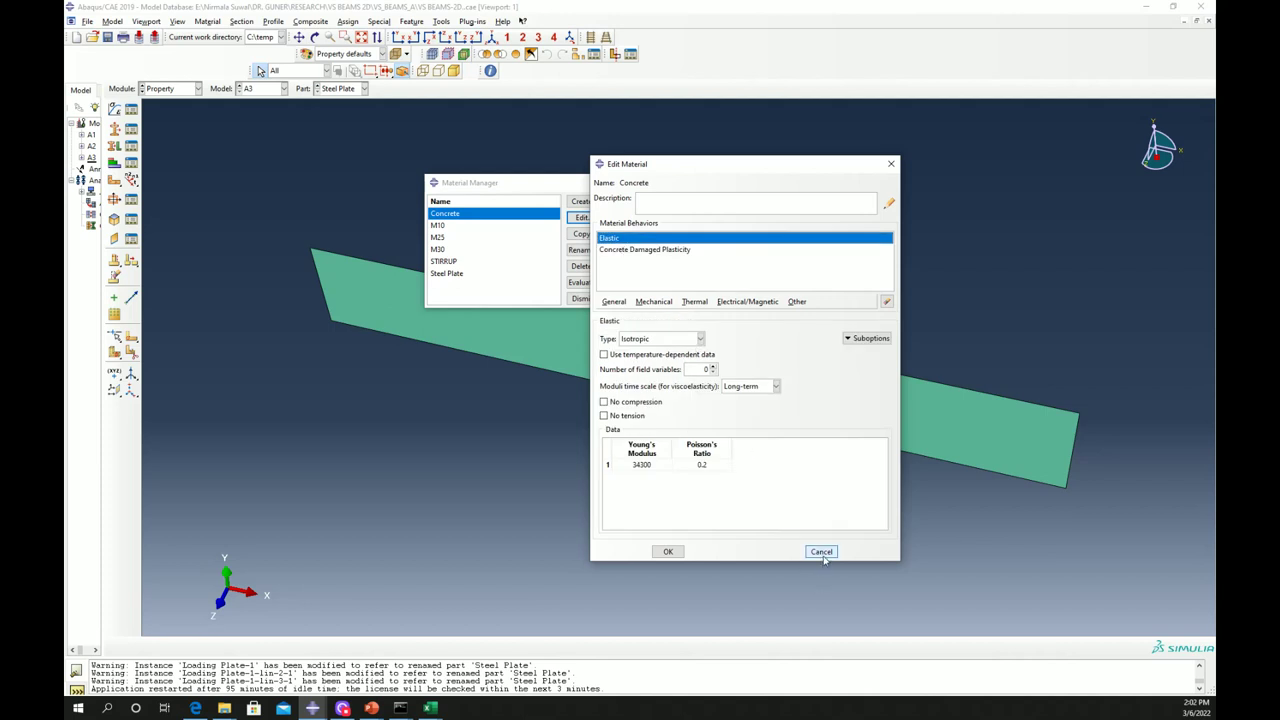
{"action": "left_click", "coordinate": [637, 250]}
{"action": "left_click", "coordinate": [678, 340]}
{"action": "left_click", "coordinate": [750, 340]}
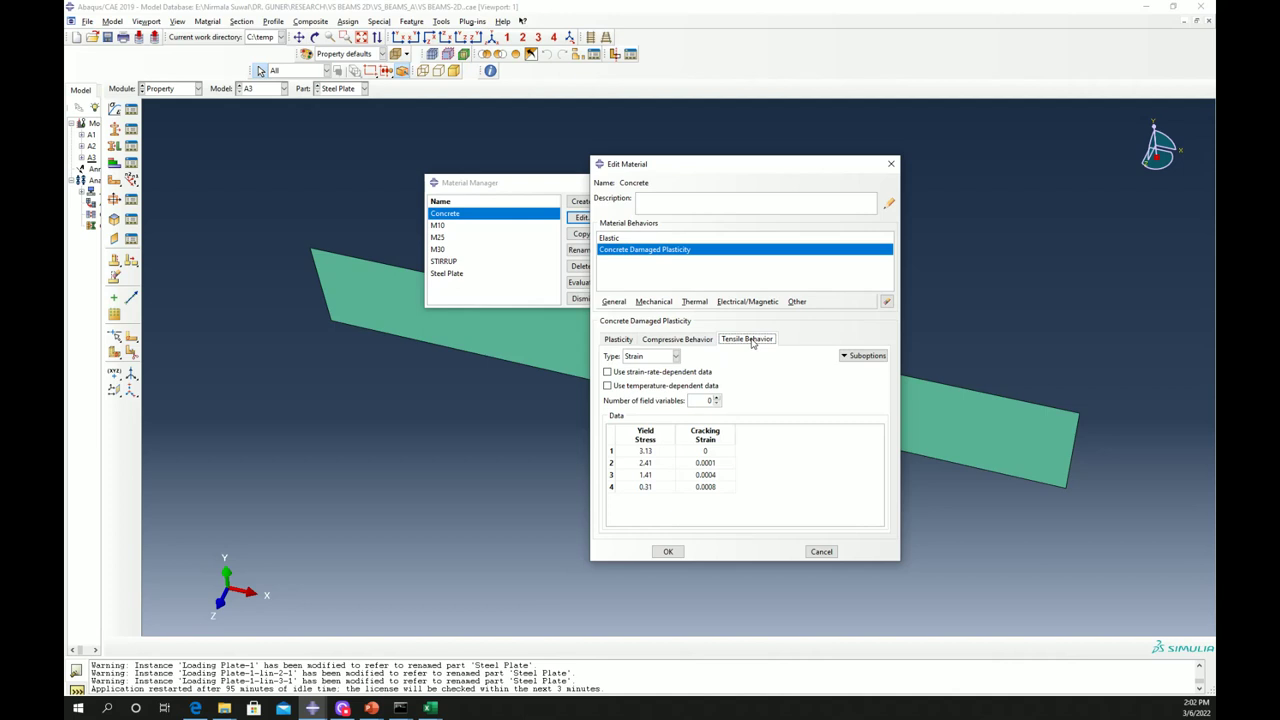
{"action": "left_click", "coordinate": [821, 551]}
Step: Examine the elastic and plastic data of the M25 material, and close its editor and the Material Manager
{"action": "left_click", "coordinate": [462, 239]}
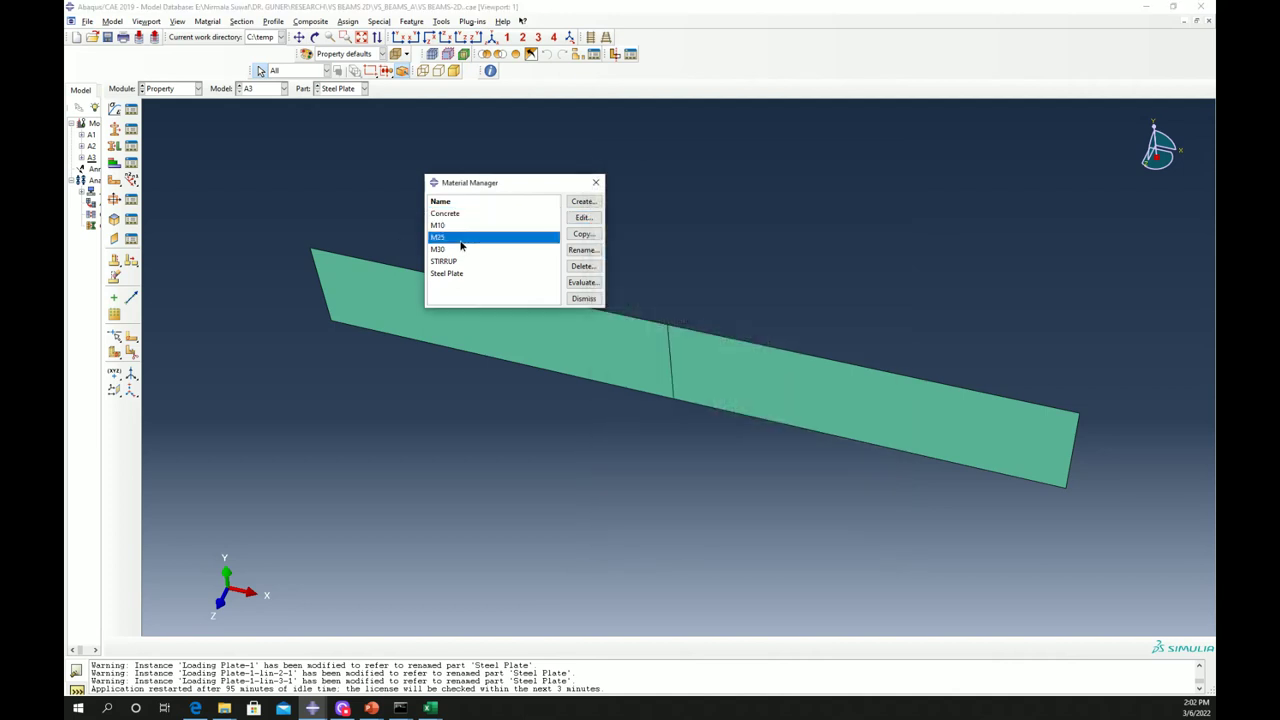
{"action": "left_click", "coordinate": [583, 217]}
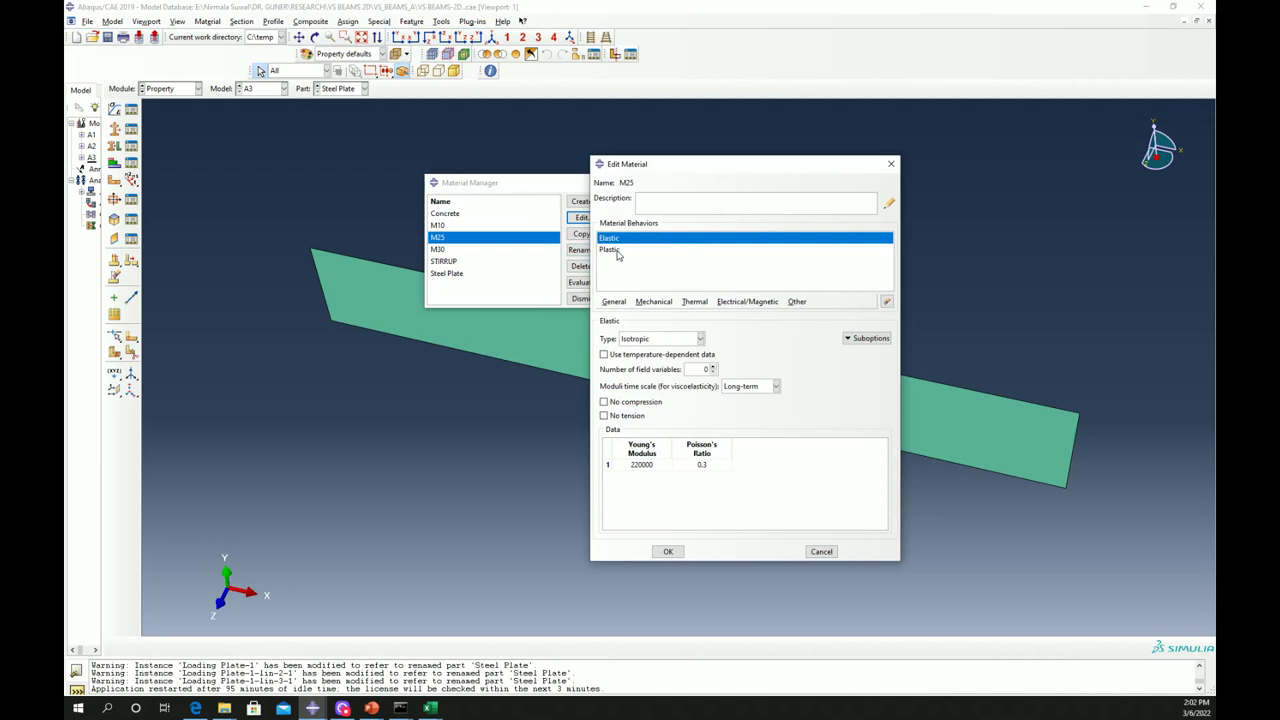
{"action": "left_click", "coordinate": [618, 251]}
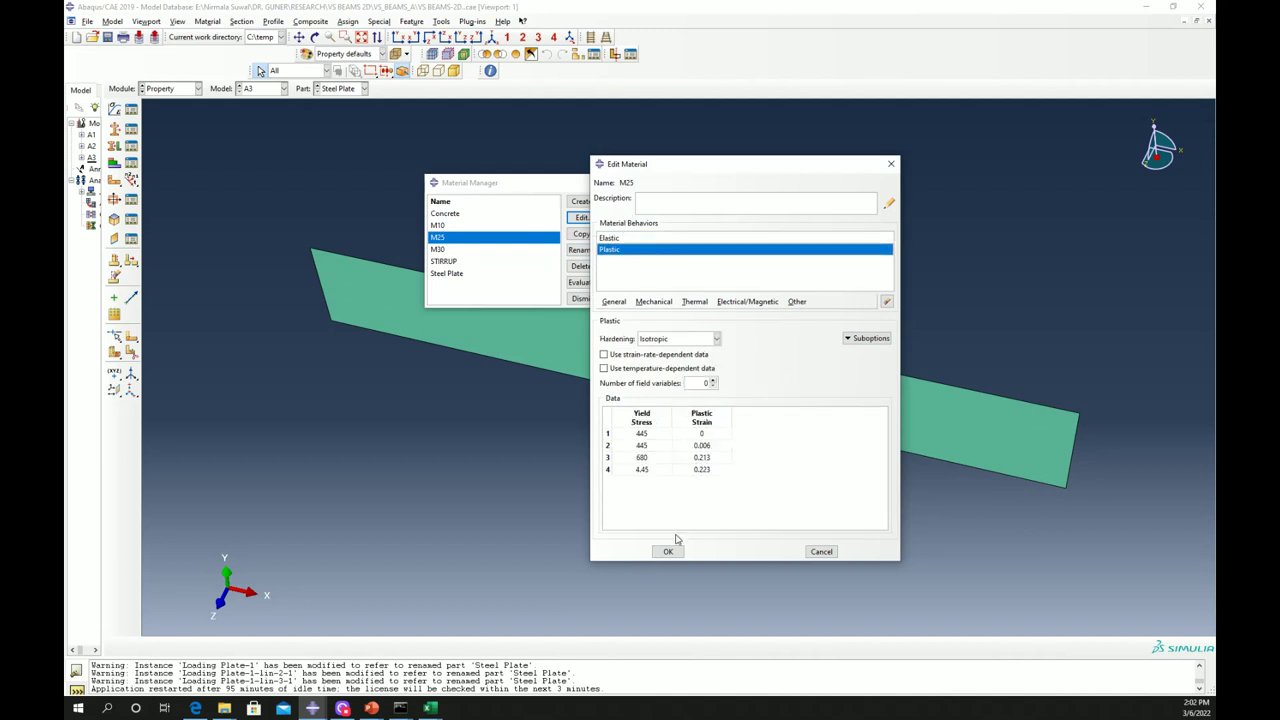
{"action": "left_click", "coordinate": [819, 551]}
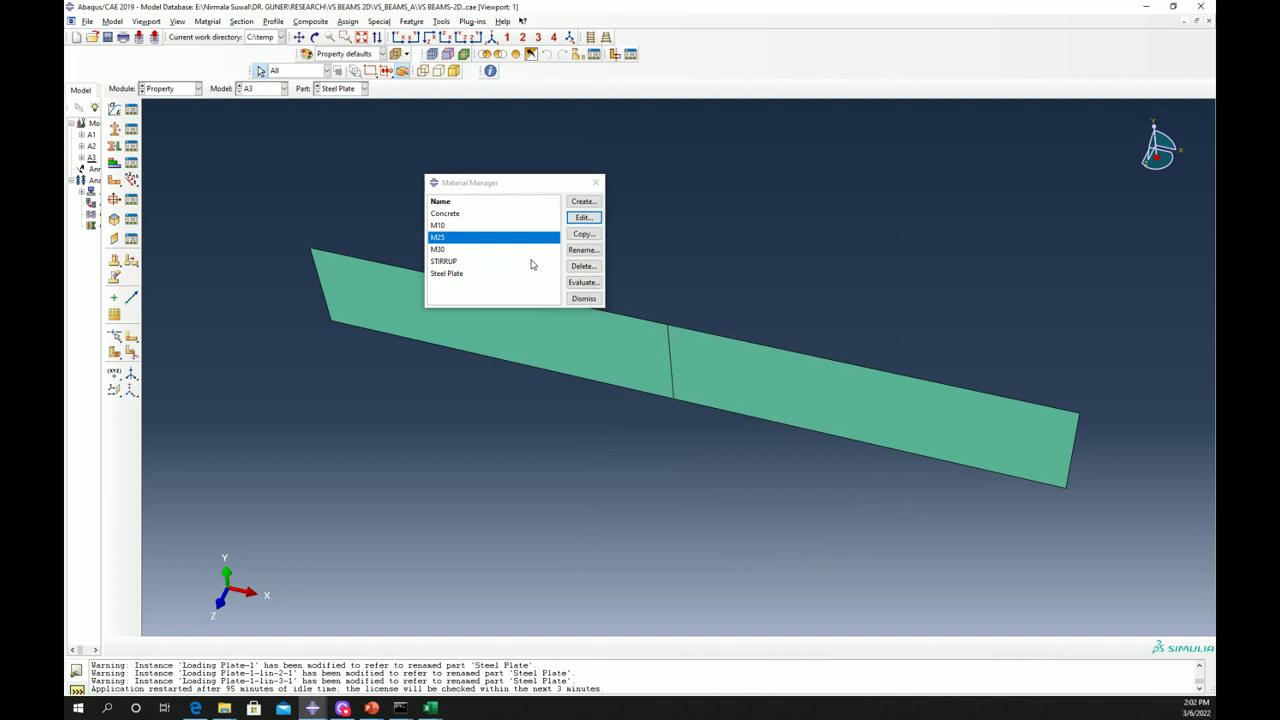
{"action": "left_click", "coordinate": [584, 299]}
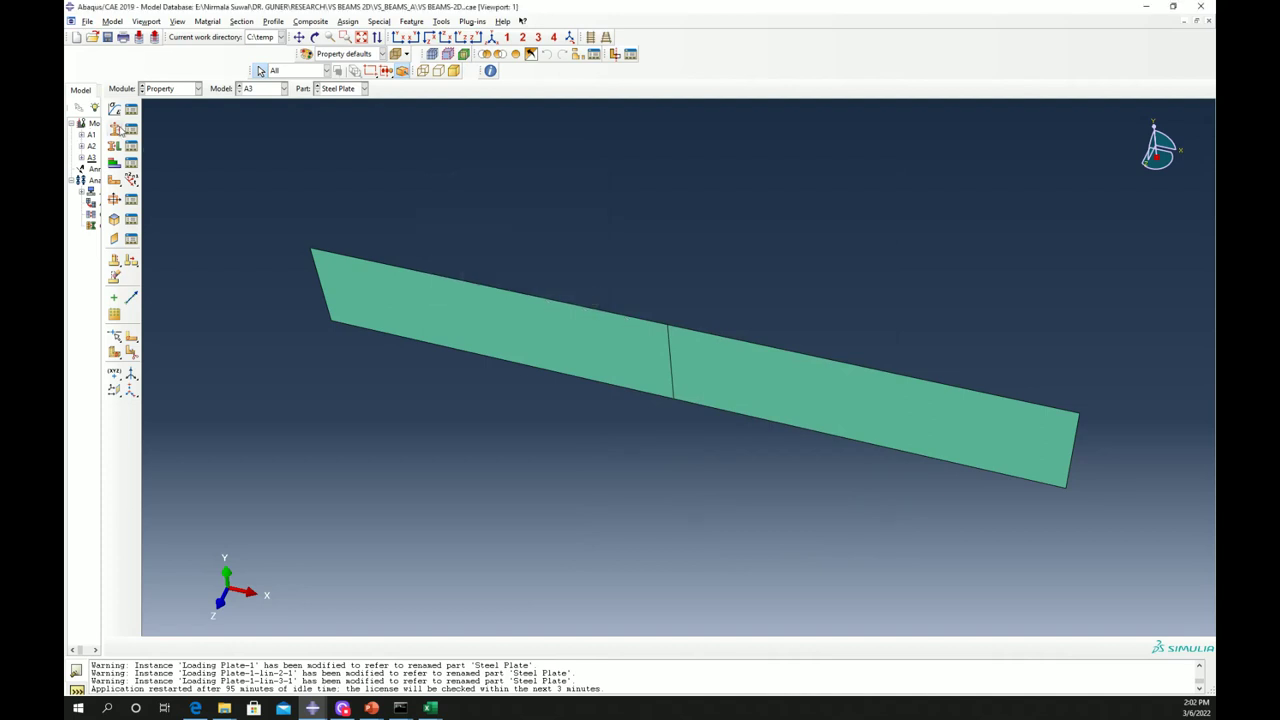
Step: Delete the CONCRETE-1 section from the model's section list
{"action": "left_click", "coordinate": [132, 130]}
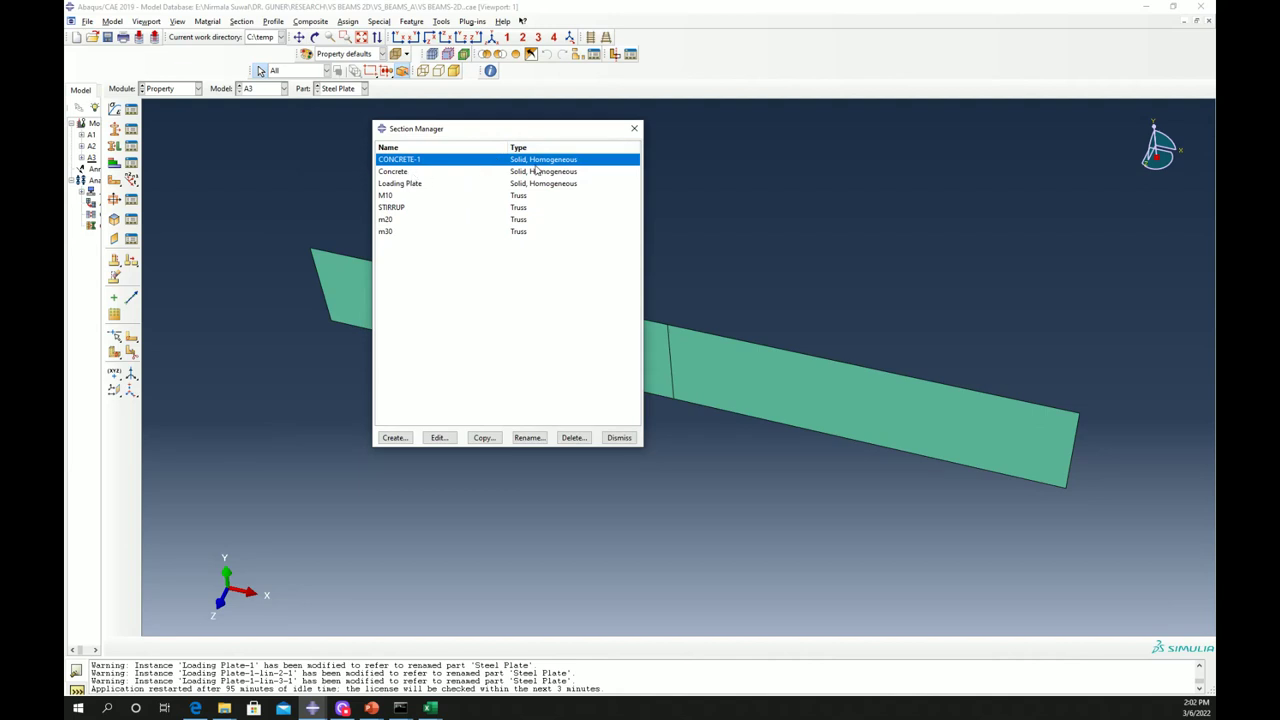
{"action": "left_click", "coordinate": [572, 437]}
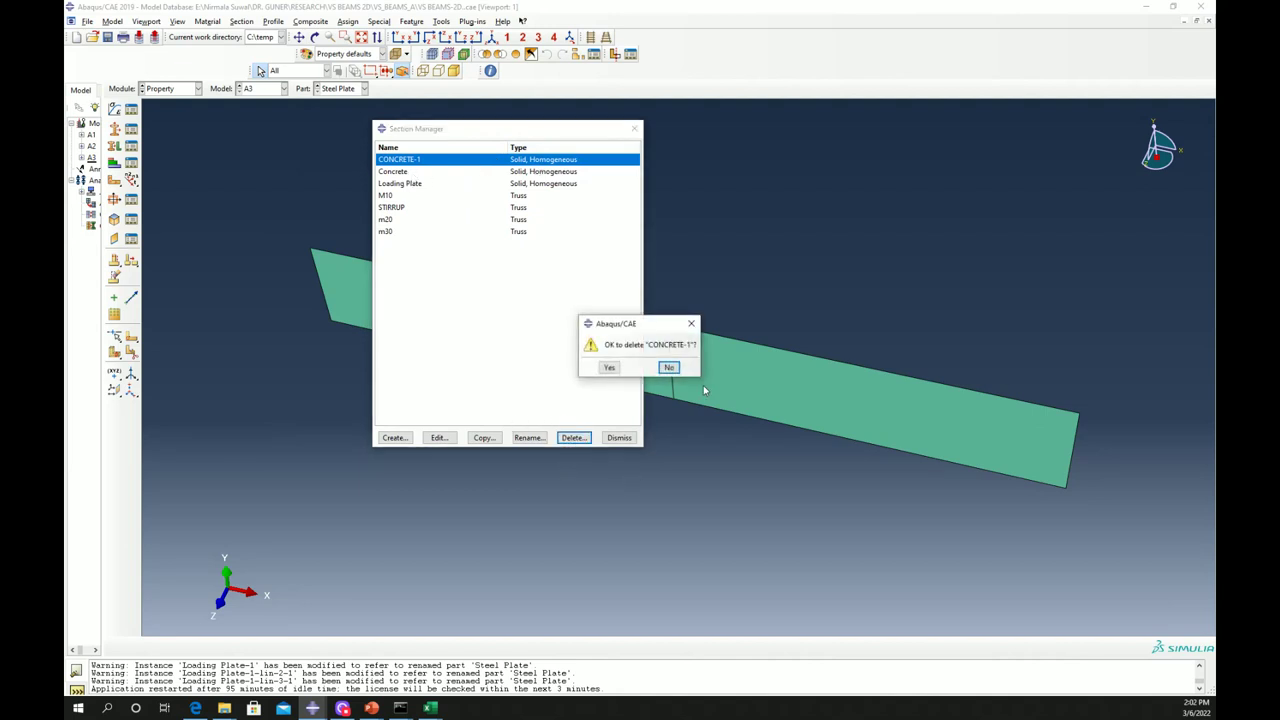
{"action": "left_click", "coordinate": [609, 368]}
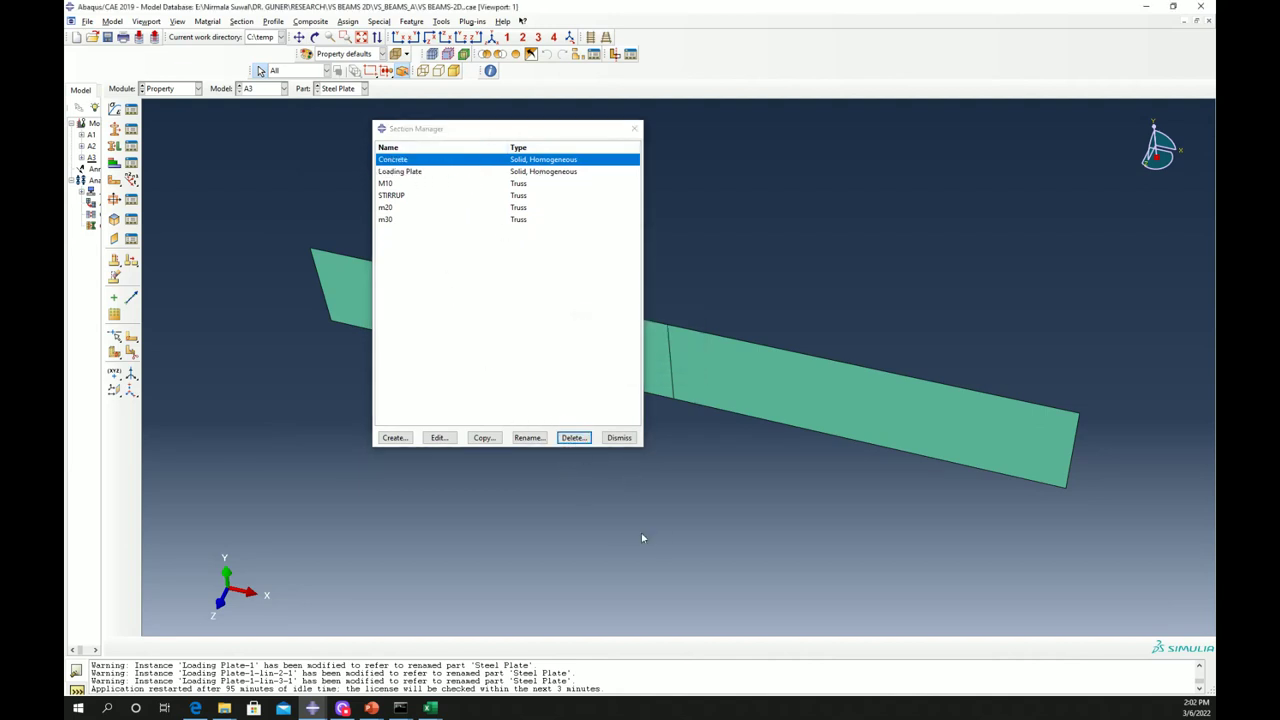
Step: Check the plane stress/strain thickness of the Concrete section and close its editor
{"action": "left_click", "coordinate": [433, 442]}
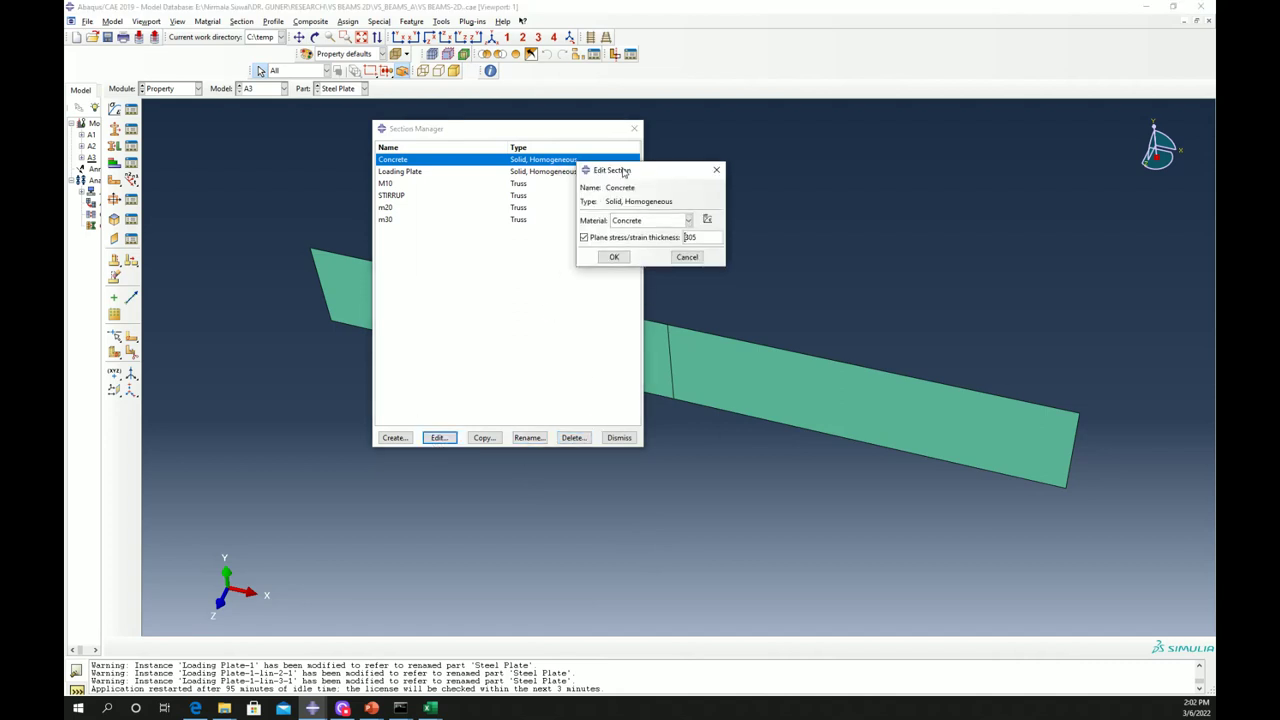
{"action": "double_click", "coordinate": [689, 237]}
{"action": "left_click", "coordinate": [614, 257]}
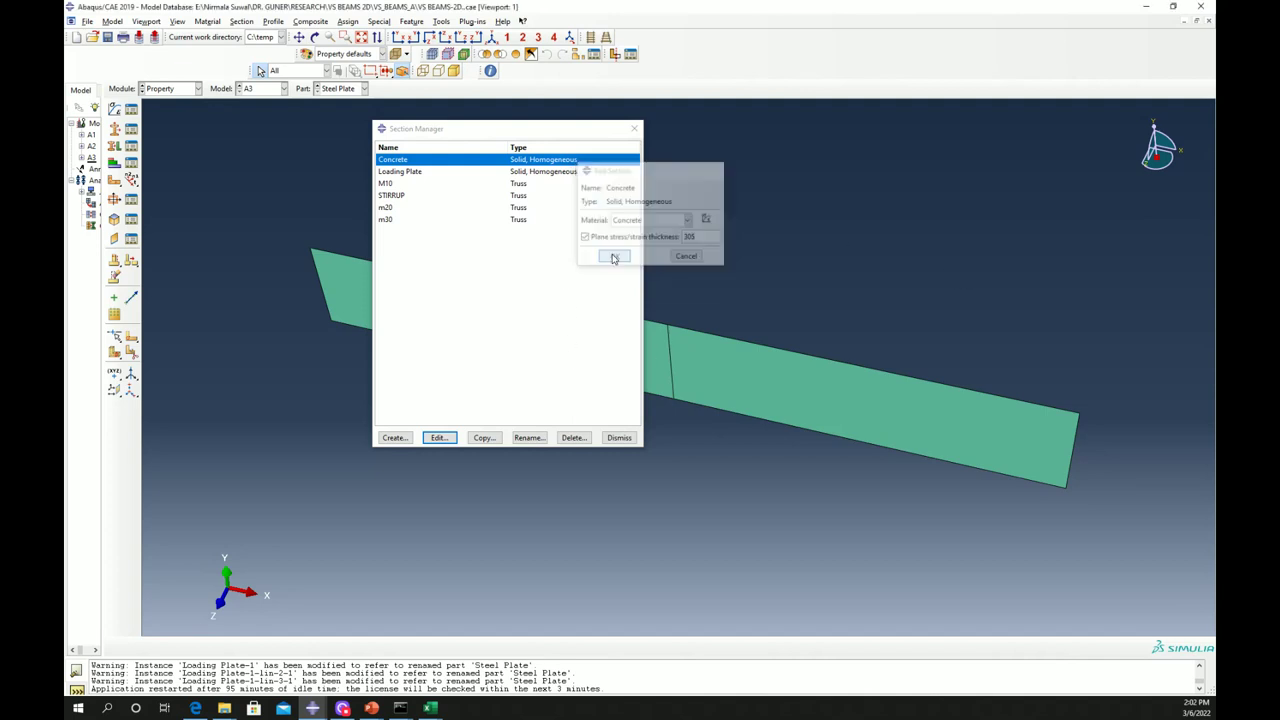
Step: Check the material and cross-sectional area of the M10 truss section and close its editor
{"action": "left_click", "coordinate": [417, 185]}
{"action": "left_click", "coordinate": [440, 438]}
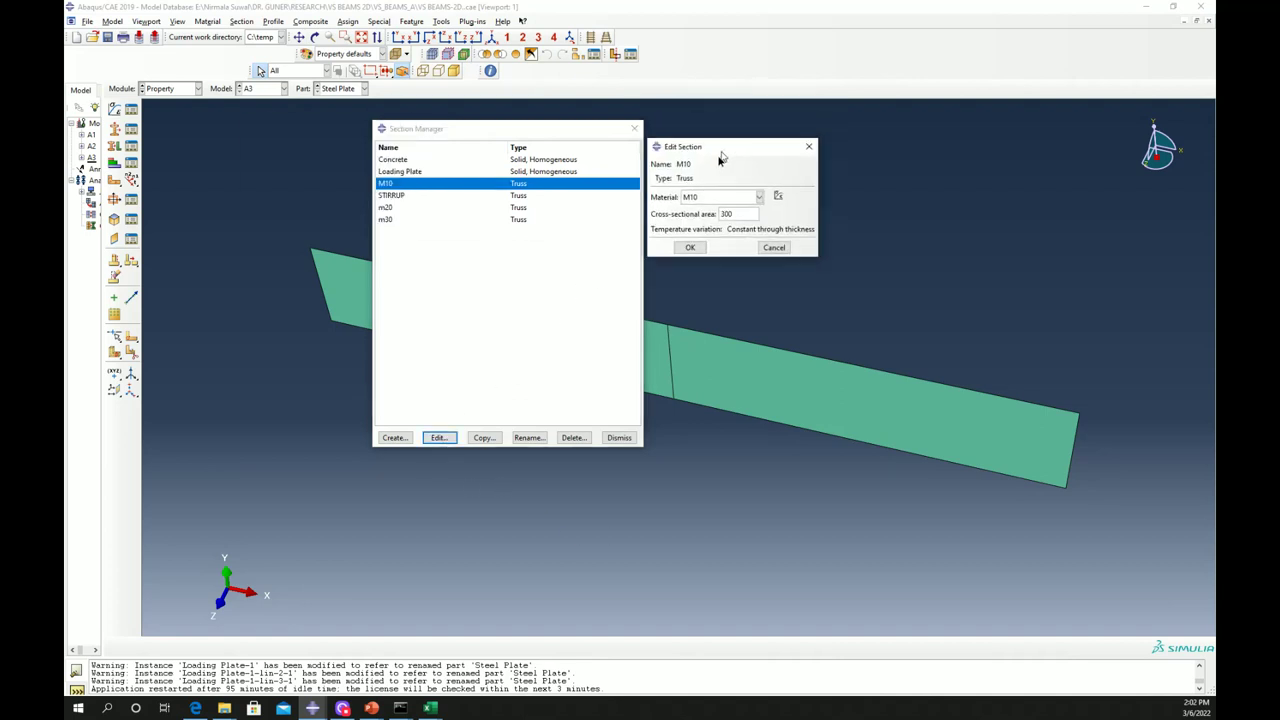
{"action": "double_click", "coordinate": [724, 220]}
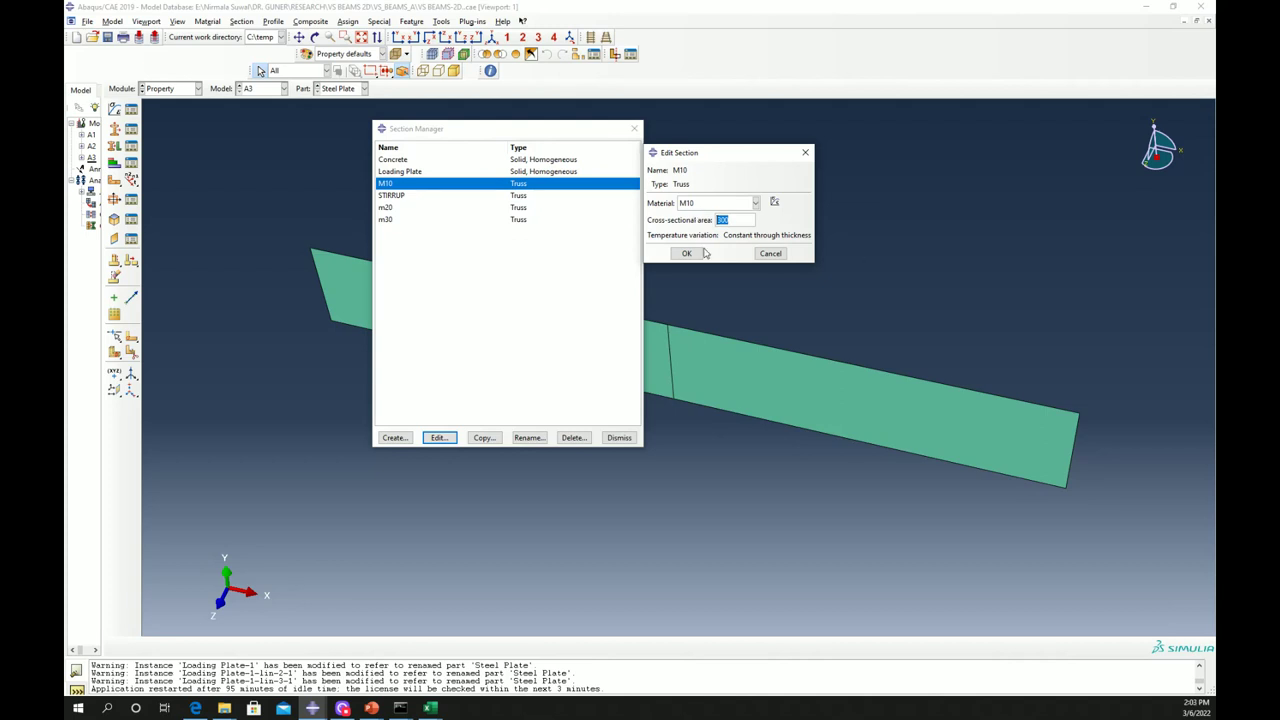
{"action": "left_click", "coordinate": [687, 254]}
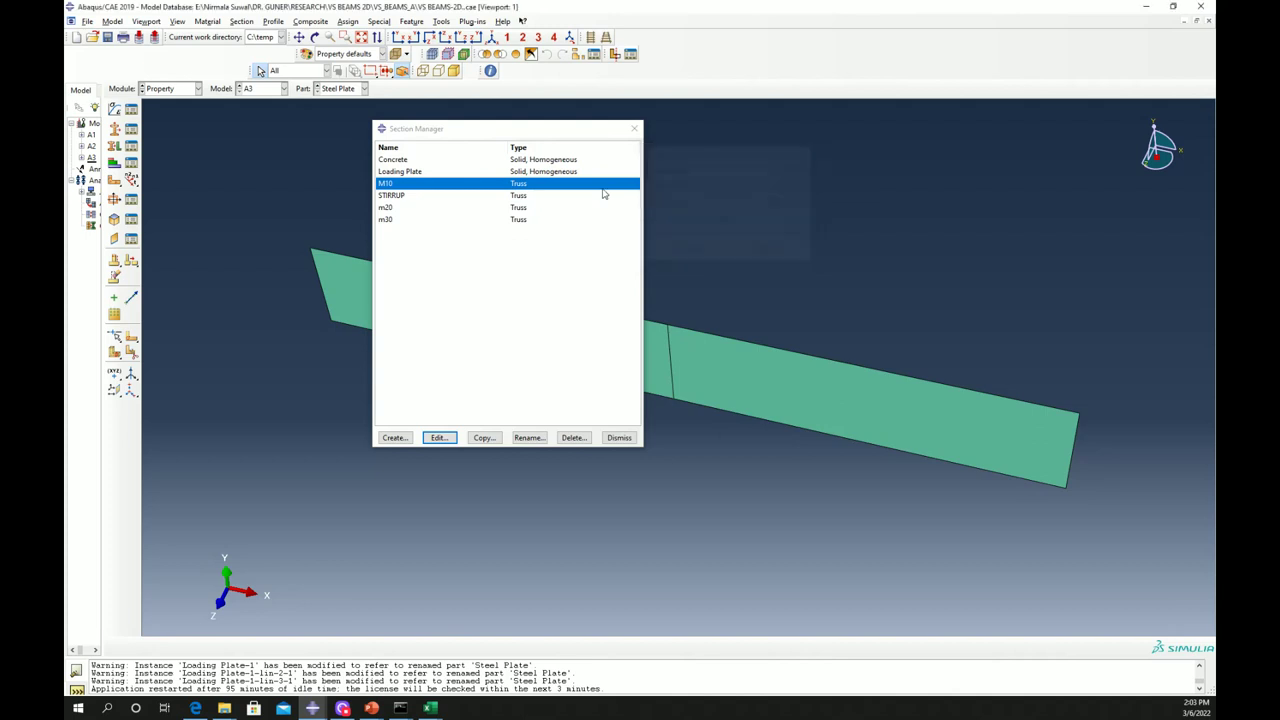
Step: Check the cross-sectional area of the STIRRUP truss section, and close its editor and the Section Manager
{"action": "left_click", "coordinate": [398, 197]}
{"action": "left_click", "coordinate": [438, 438]}
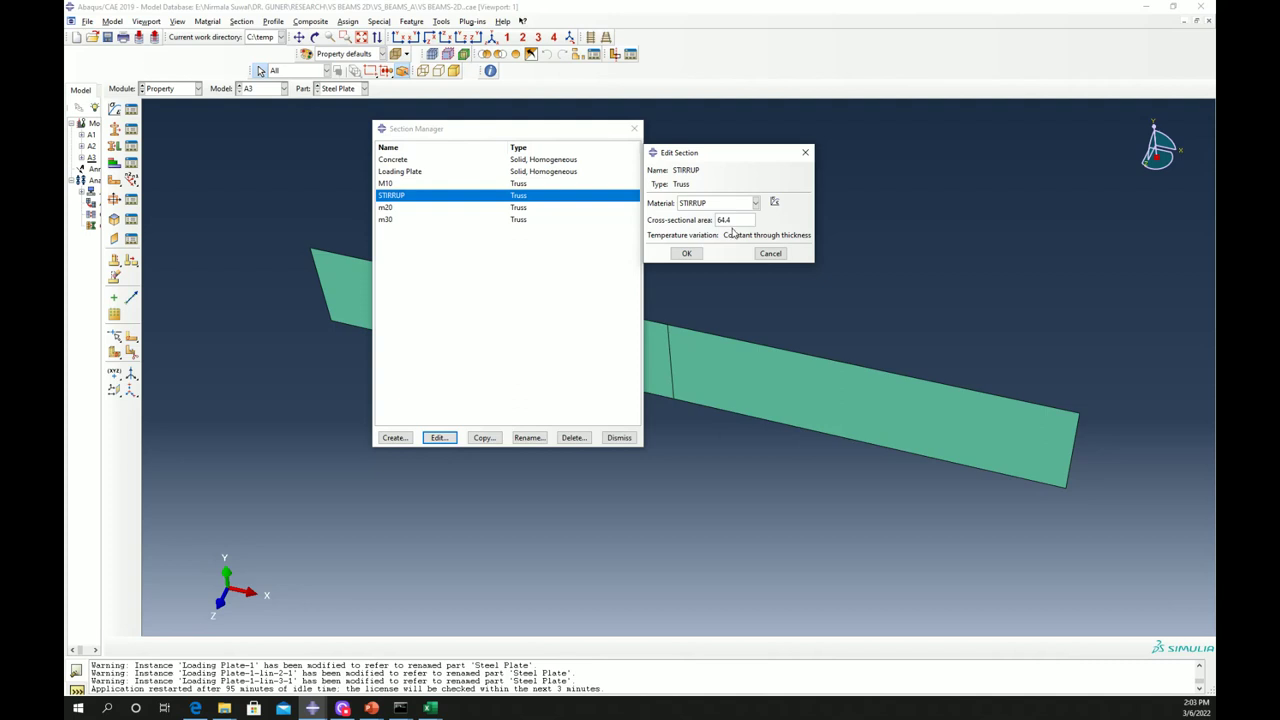
{"action": "left_click", "coordinate": [634, 128]}
{"action": "left_click", "coordinate": [803, 154]}
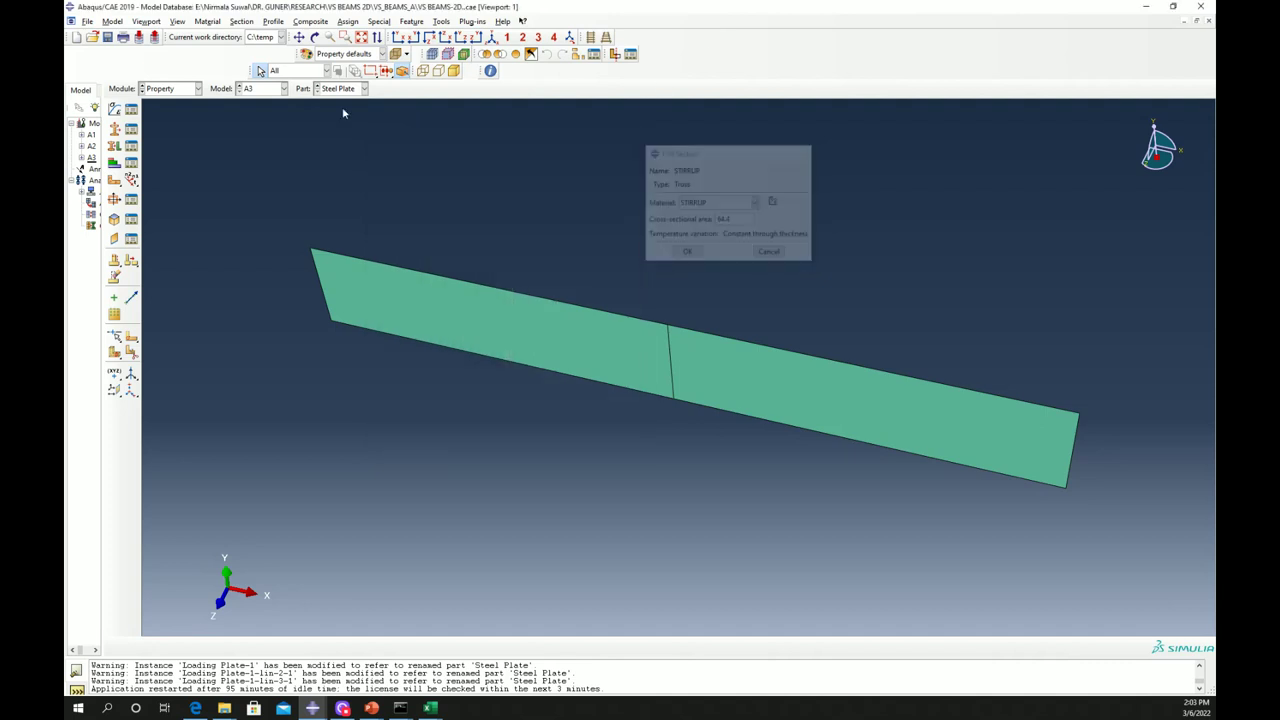
Step: Display the STIRRUP part of model A3 in the Part module
{"action": "left_click", "coordinate": [163, 89]}
{"action": "left_click", "coordinate": [160, 102]}
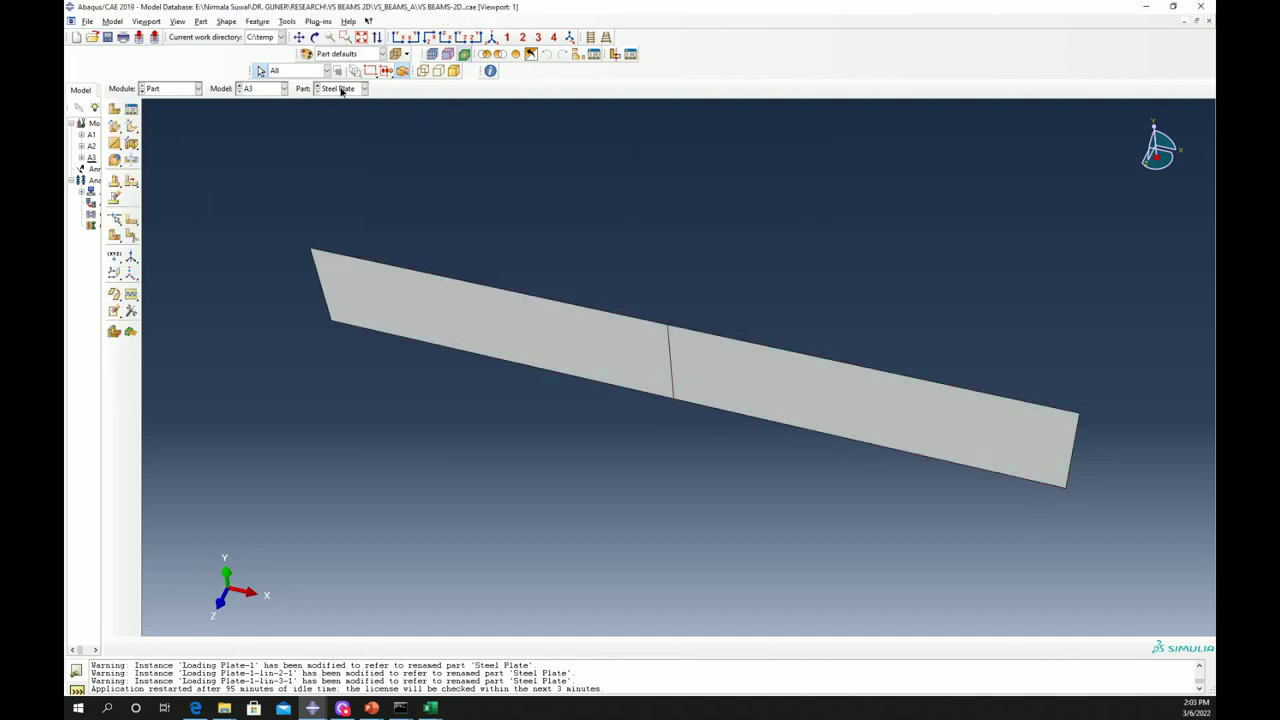
{"action": "left_click", "coordinate": [340, 89]}
{"action": "left_click", "coordinate": [335, 140]}
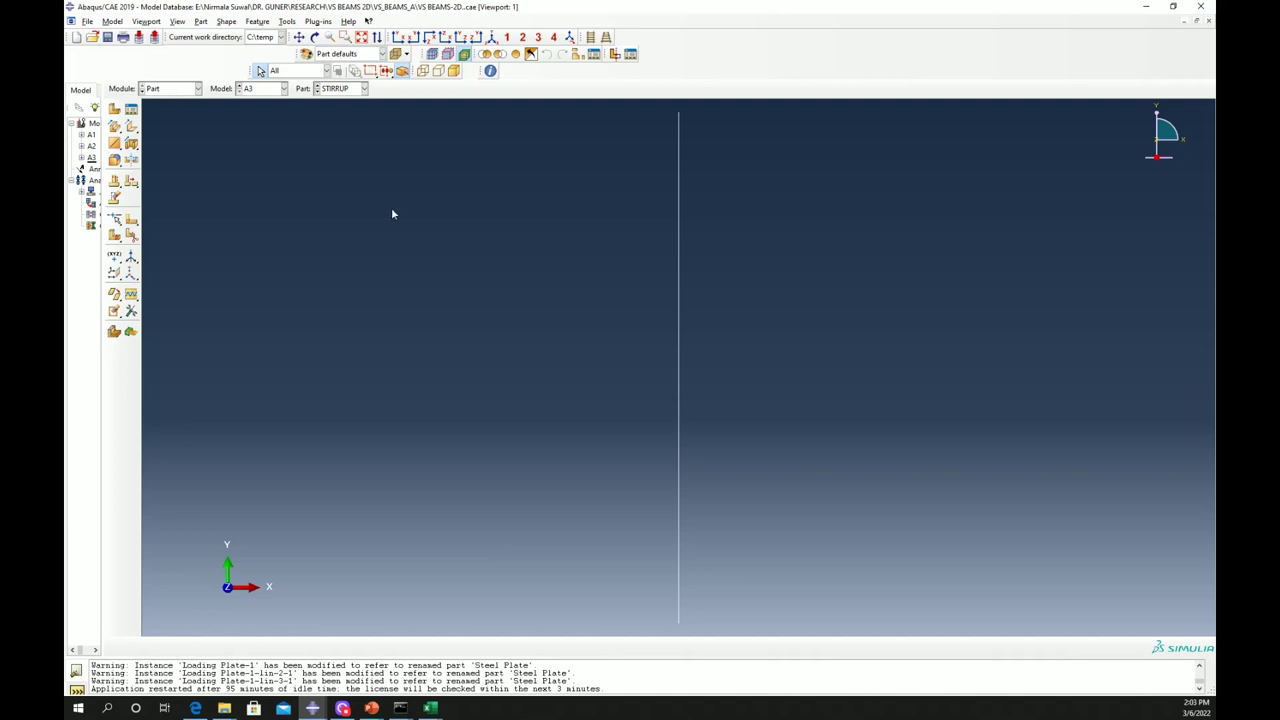
Step: Recheck the STIRRUP section's cross-sectional area in the Property module, and close its editor and the Section Manager
{"action": "left_click", "coordinate": [158, 90]}
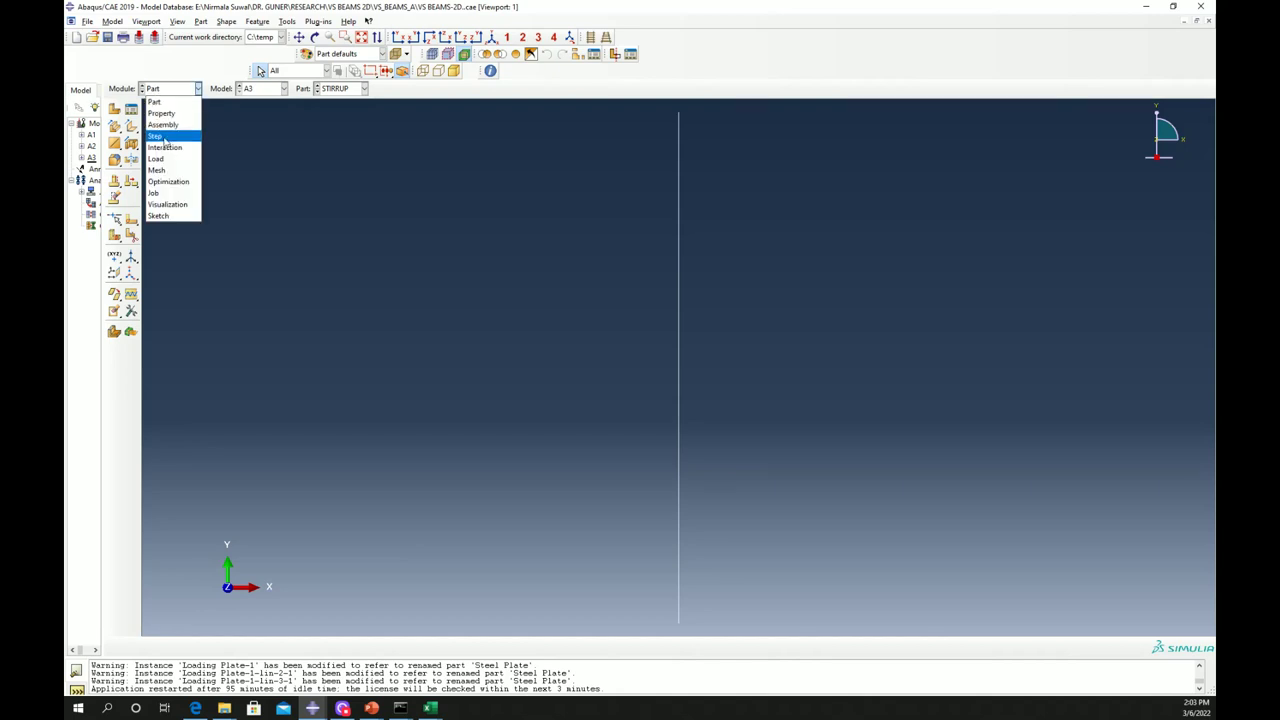
{"action": "left_click", "coordinate": [161, 113]}
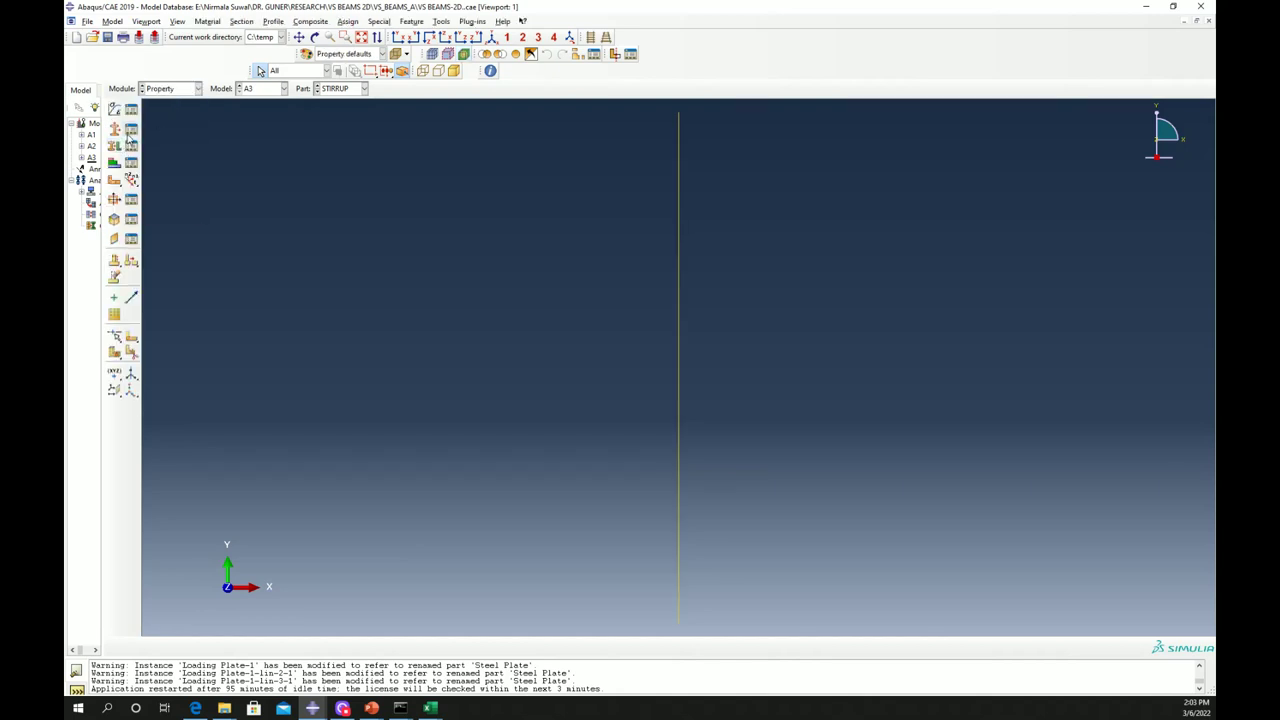
{"action": "left_click", "coordinate": [131, 130]}
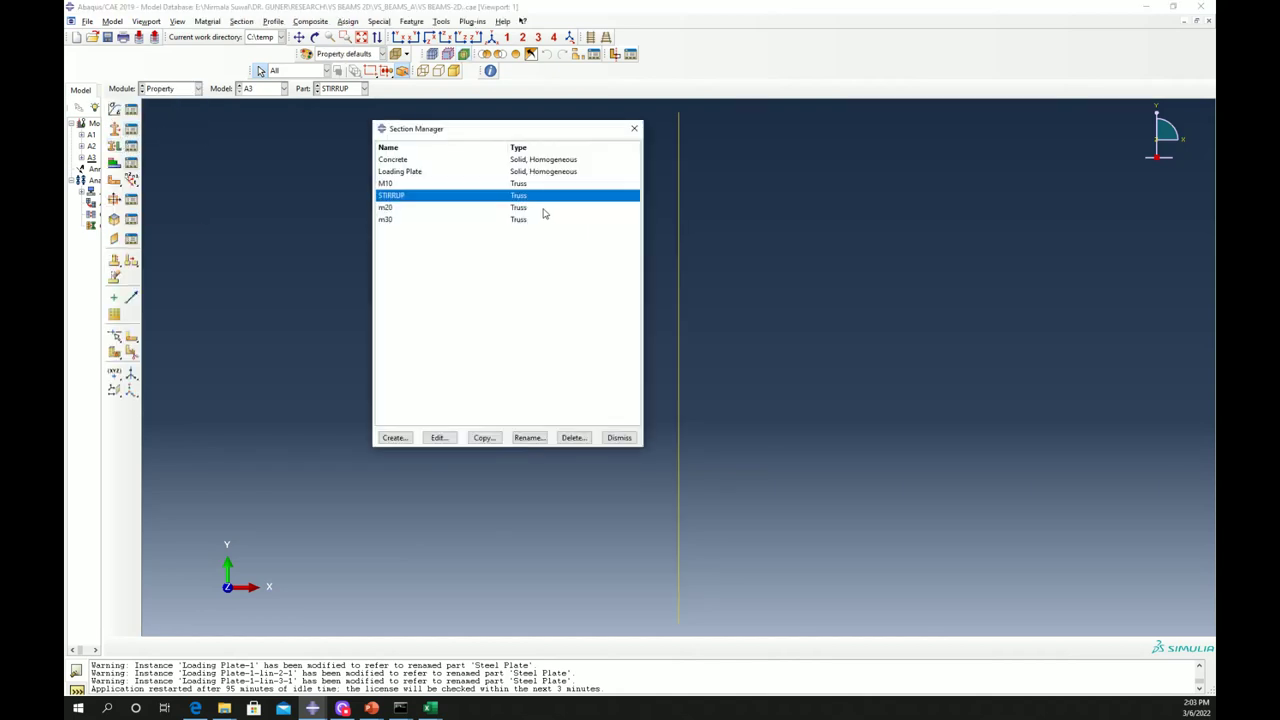
{"action": "left_click", "coordinate": [439, 440]}
{"action": "left_click_drag", "start_coordinate": [737, 222], "coordinate": [684, 221]}
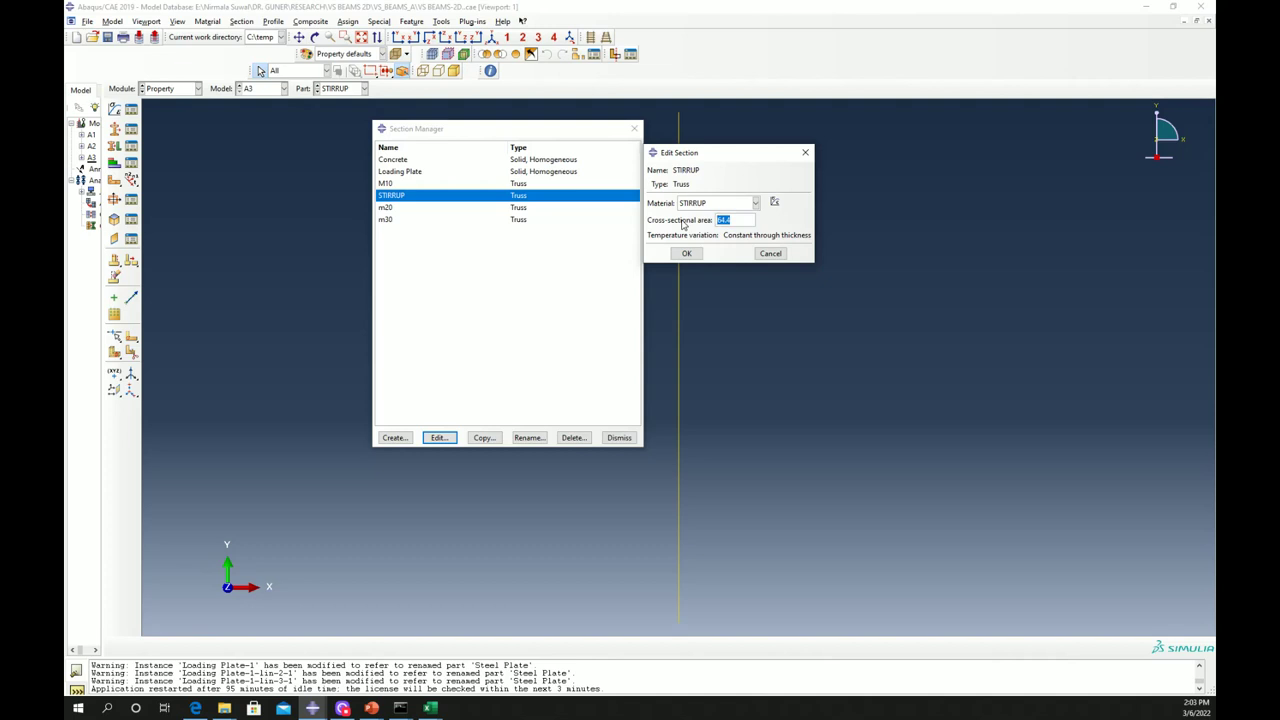
{"action": "left_click", "coordinate": [686, 253]}
{"action": "left_click", "coordinate": [619, 438]}
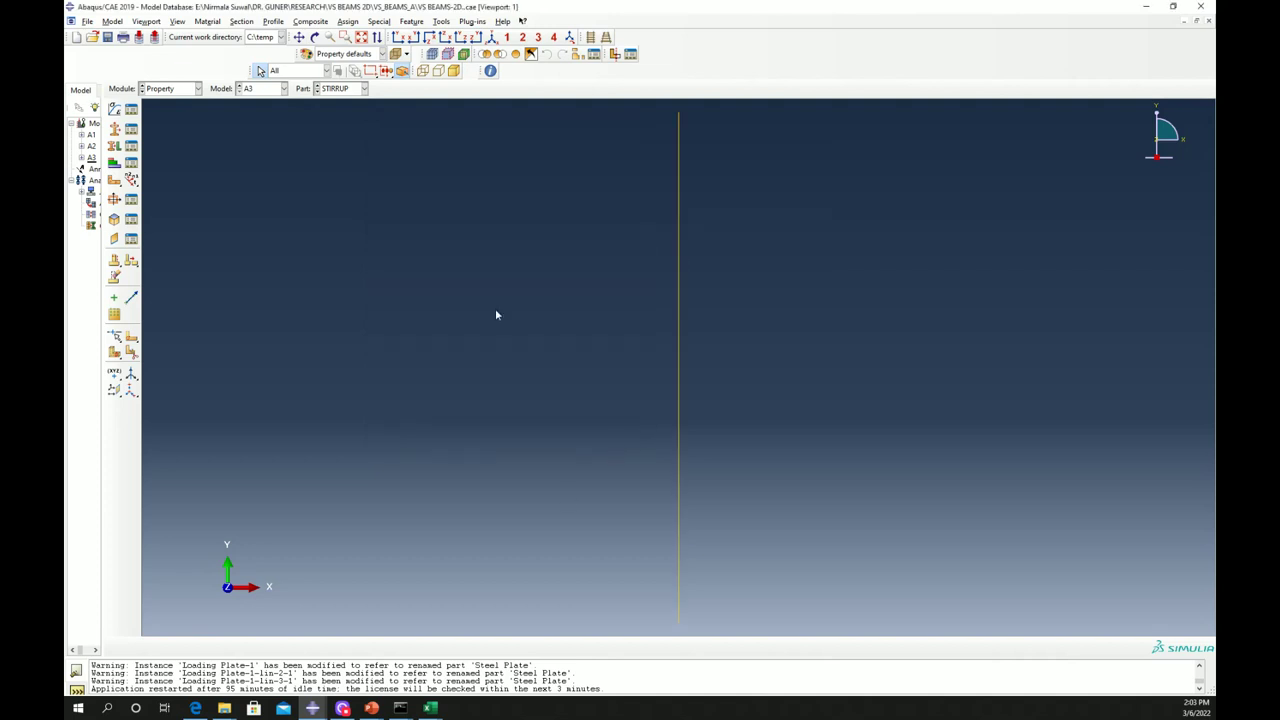
Step: Inspect the A3 beam assembly at an oblique angle with translucency on to reveal the embedded reinforcement
{"action": "left_click", "coordinate": [182, 91]}
{"action": "left_click", "coordinate": [172, 127]}
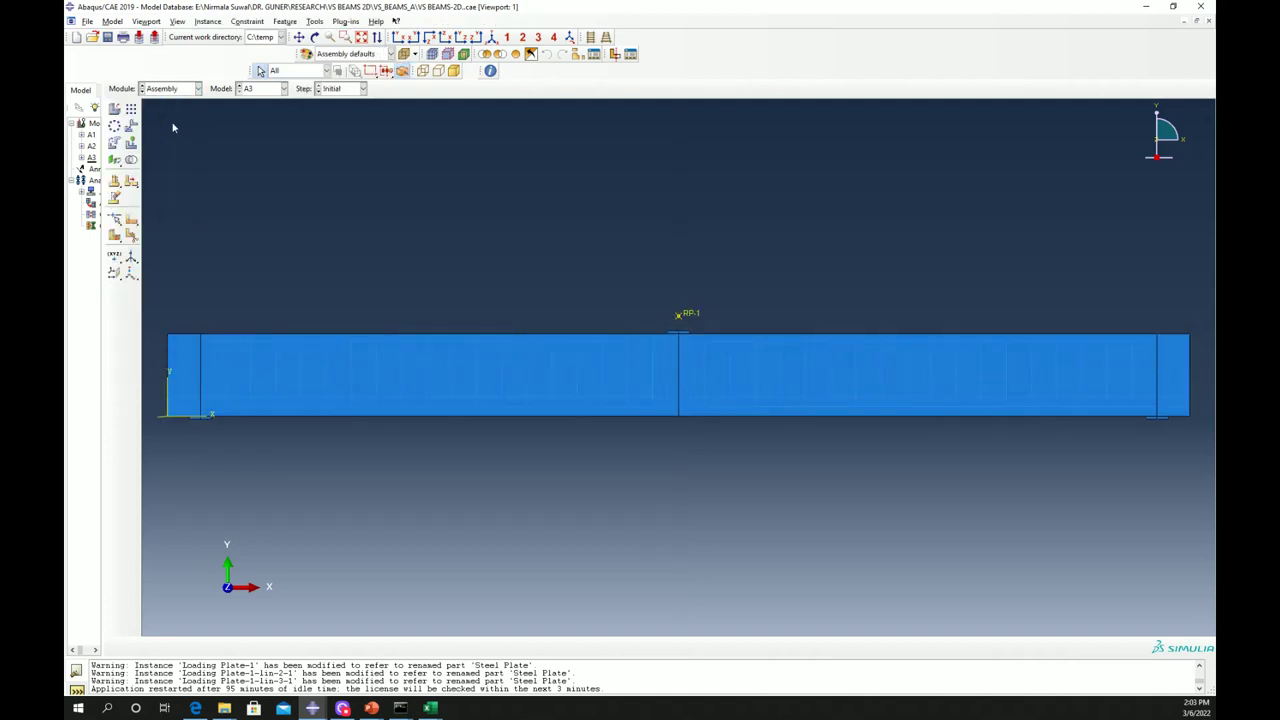
{"action": "scroll", "coordinate": [454, 417], "scroll_direction": "down", "scroll_amount": 2}
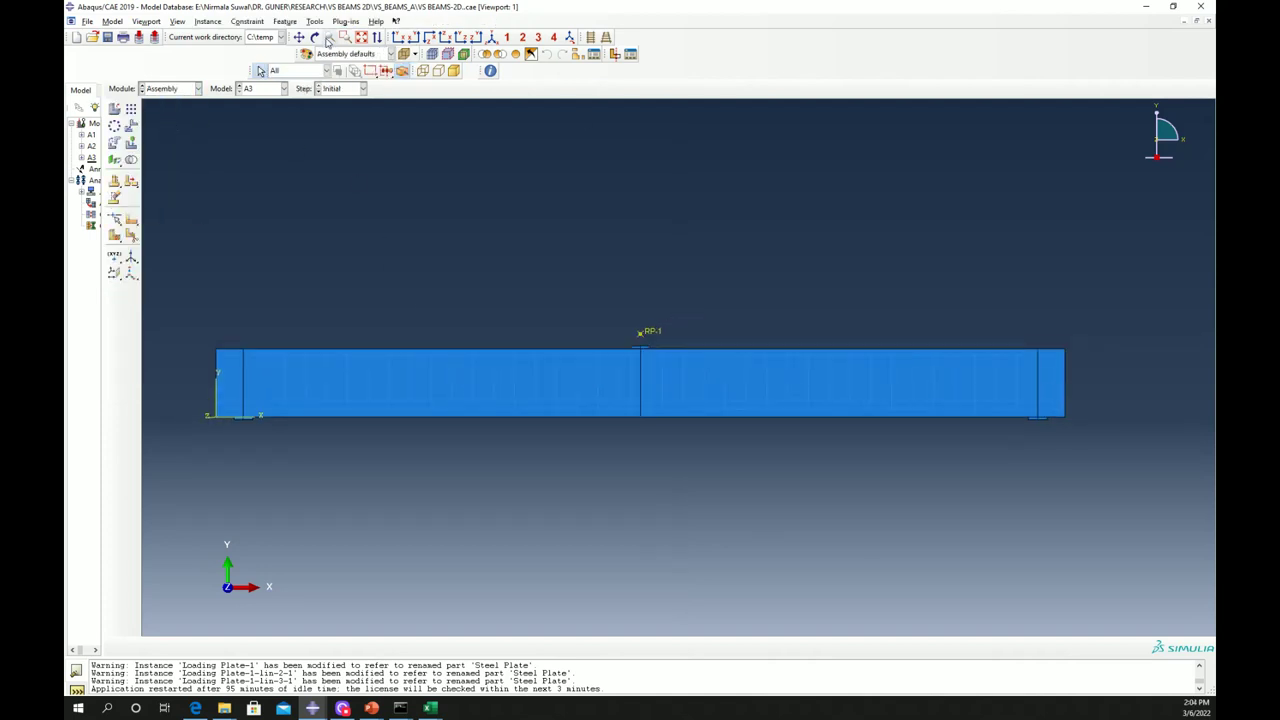
{"action": "left_click", "coordinate": [316, 37]}
{"action": "left_click_drag", "start_coordinate": [886, 254], "coordinate": [740, 405]}
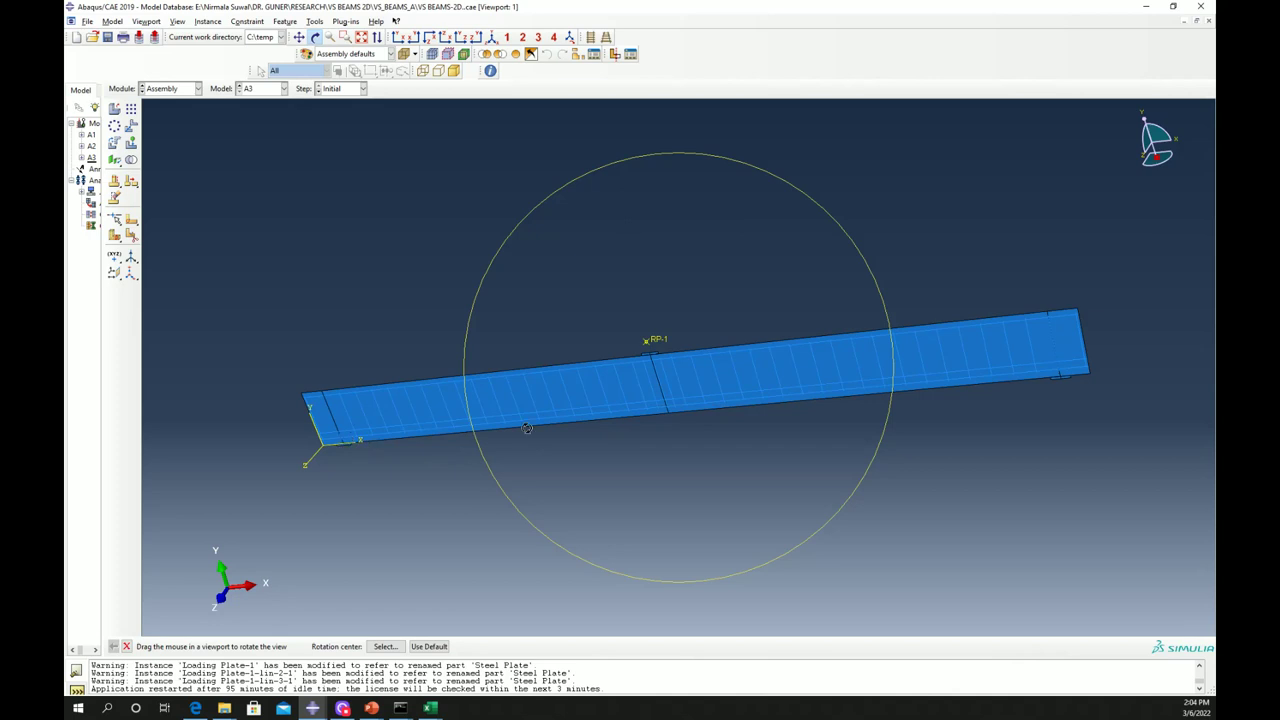
{"action": "mouse_move", "coordinate": [537, 426]}
{"action": "left_mouse_down"}
{"action": "mouse_move", "coordinate": [531, 369]}
{"action": "mouse_move", "coordinate": [538, 417]}
{"action": "left_mouse_up"}
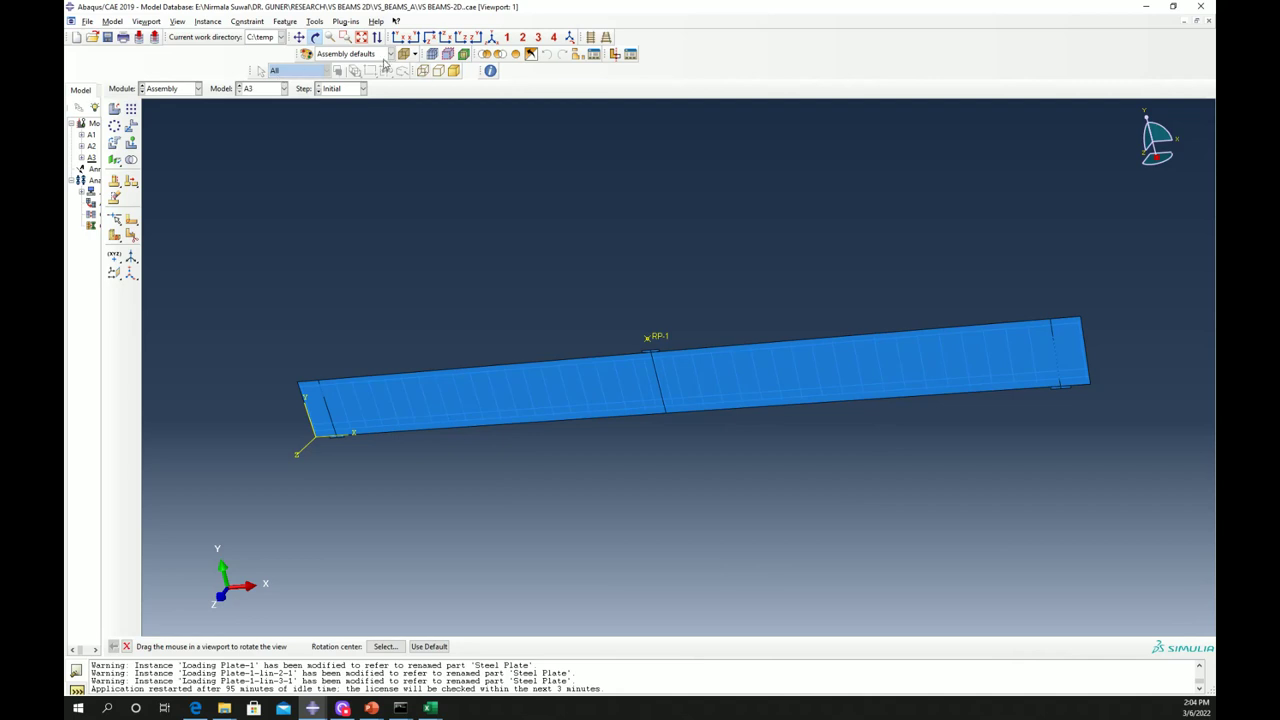
{"action": "left_click", "coordinate": [403, 55]}
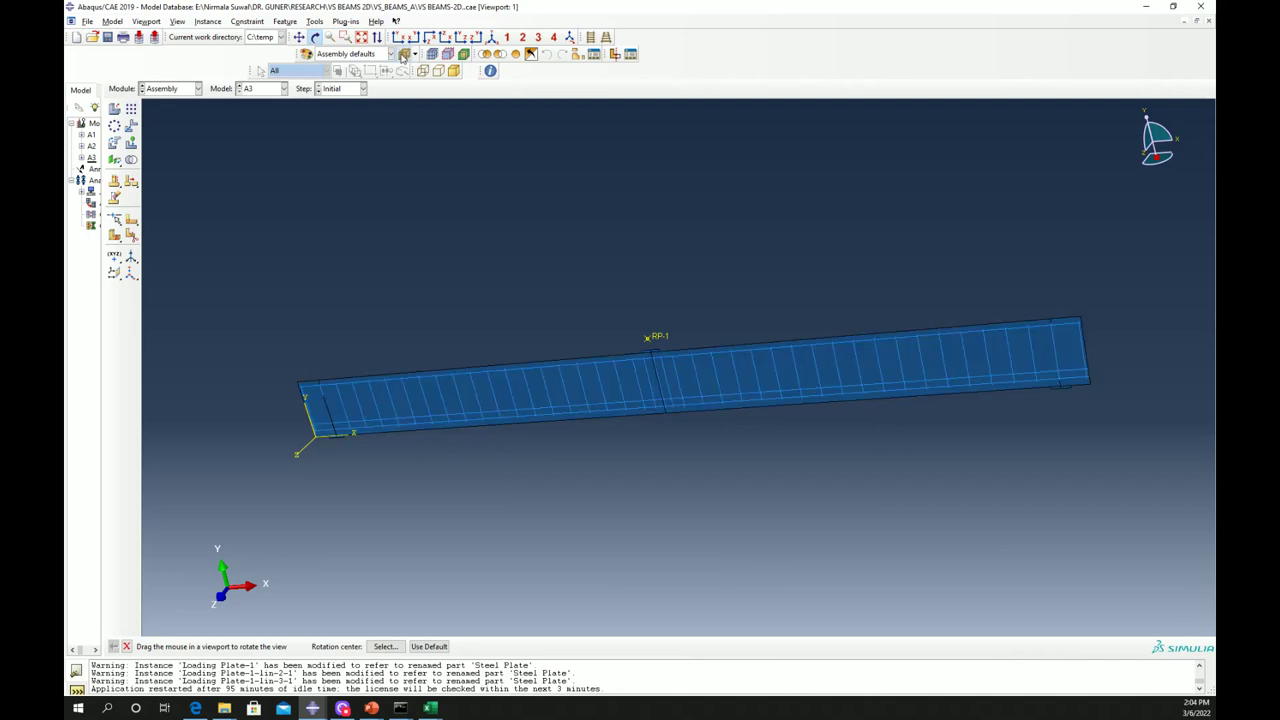
Step: Examine the basic, incrementation and solver settings of the Static step, and close its editor and the Step Manager
{"action": "left_click", "coordinate": [168, 89]}
{"action": "left_click", "coordinate": [158, 136]}
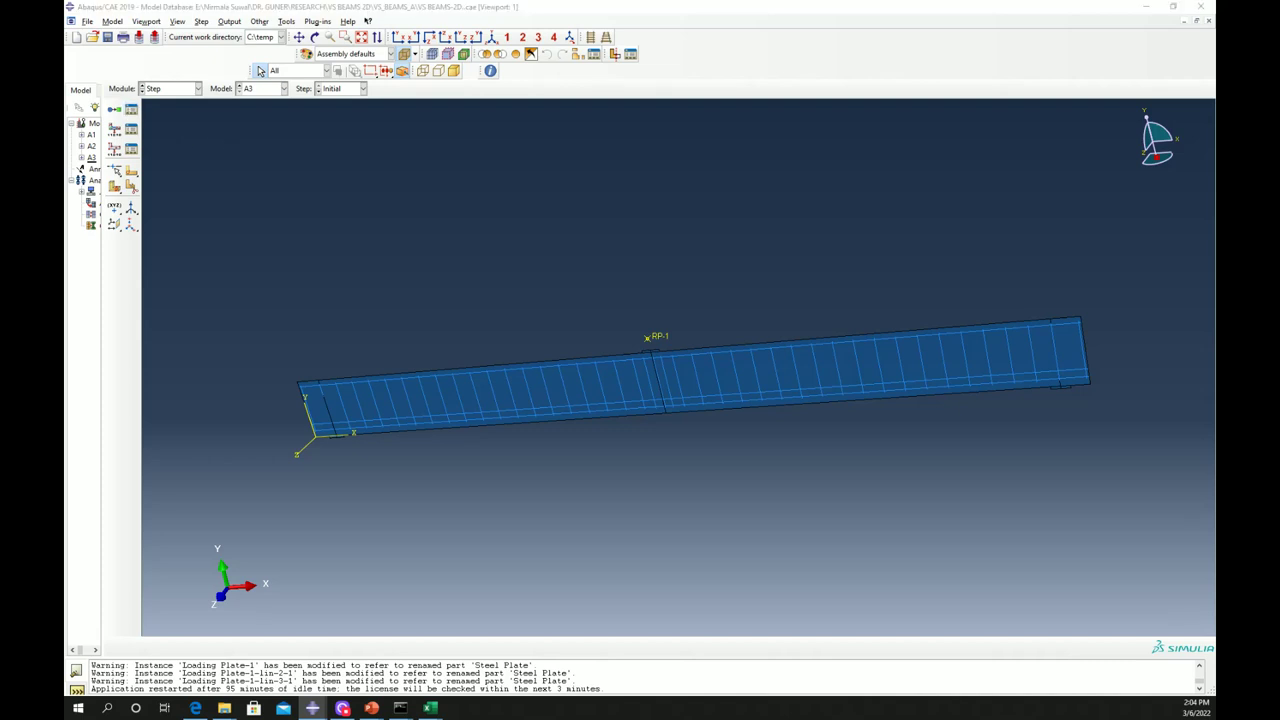
{"action": "left_click", "coordinate": [131, 108]}
{"action": "left_click", "coordinate": [536, 177]}
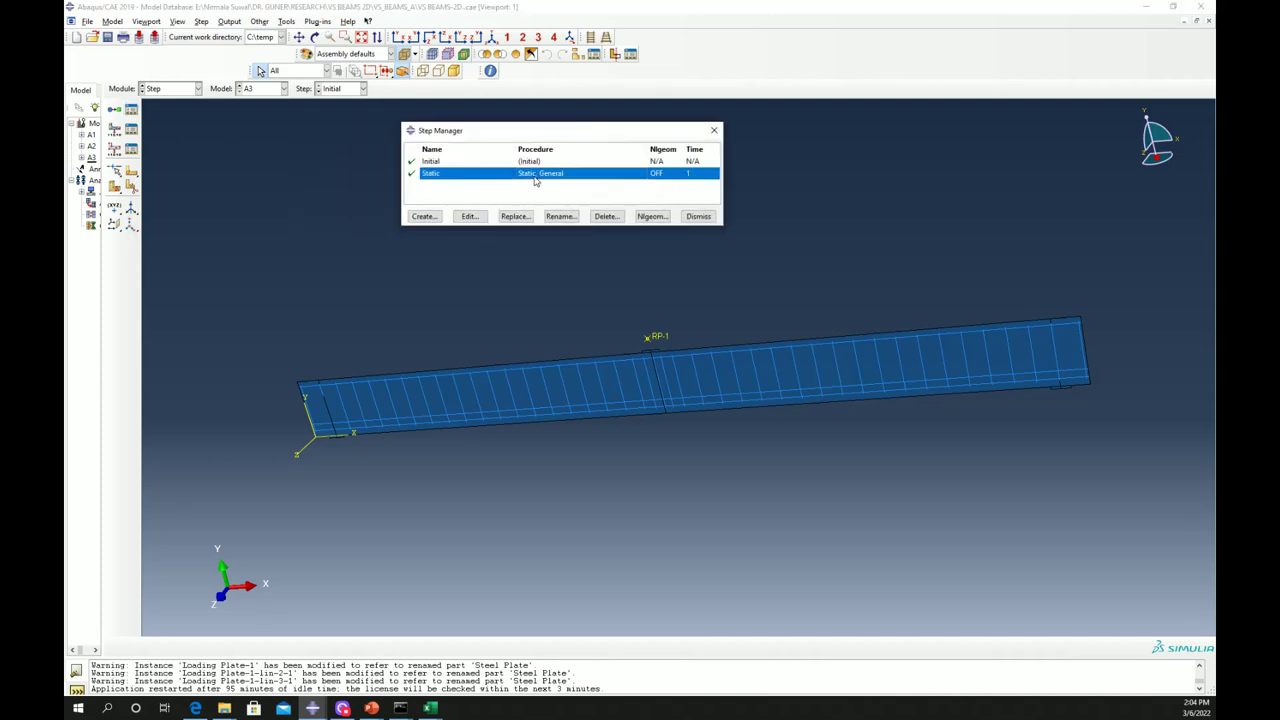
{"action": "left_click", "coordinate": [476, 219]}
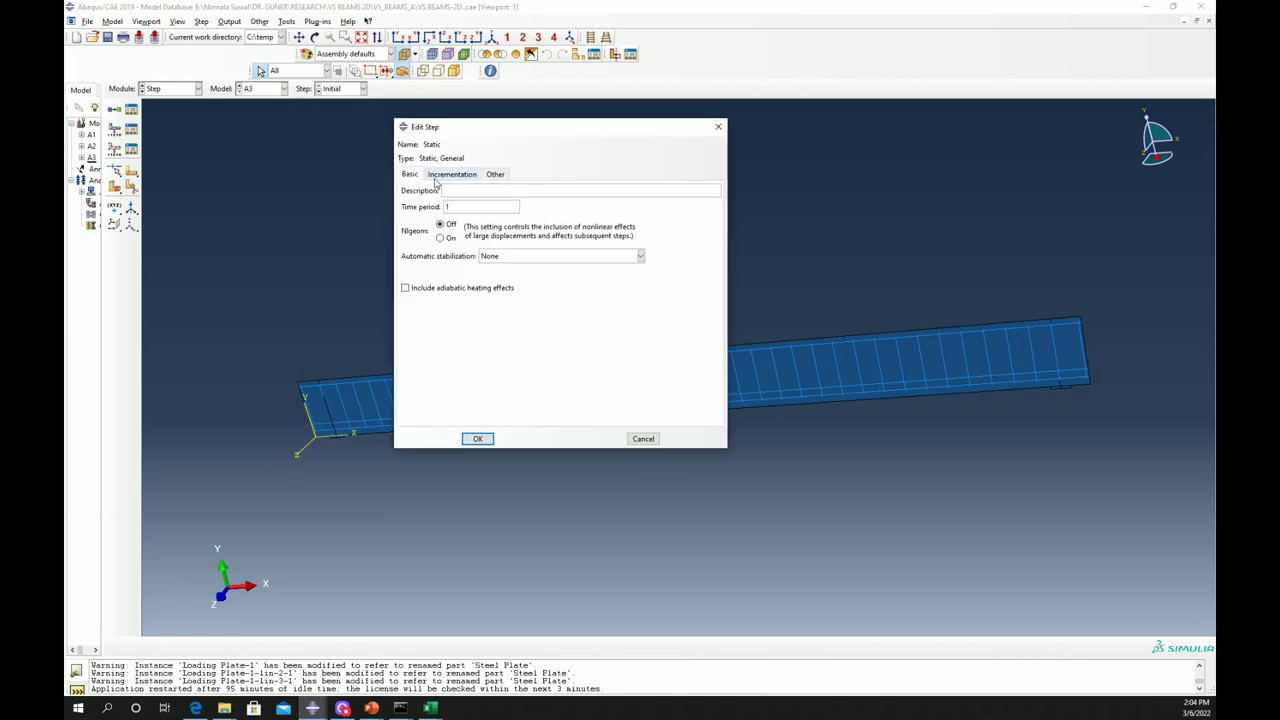
{"action": "left_click", "coordinate": [465, 176]}
{"action": "left_click", "coordinate": [412, 177]}
{"action": "left_click", "coordinate": [454, 176]}
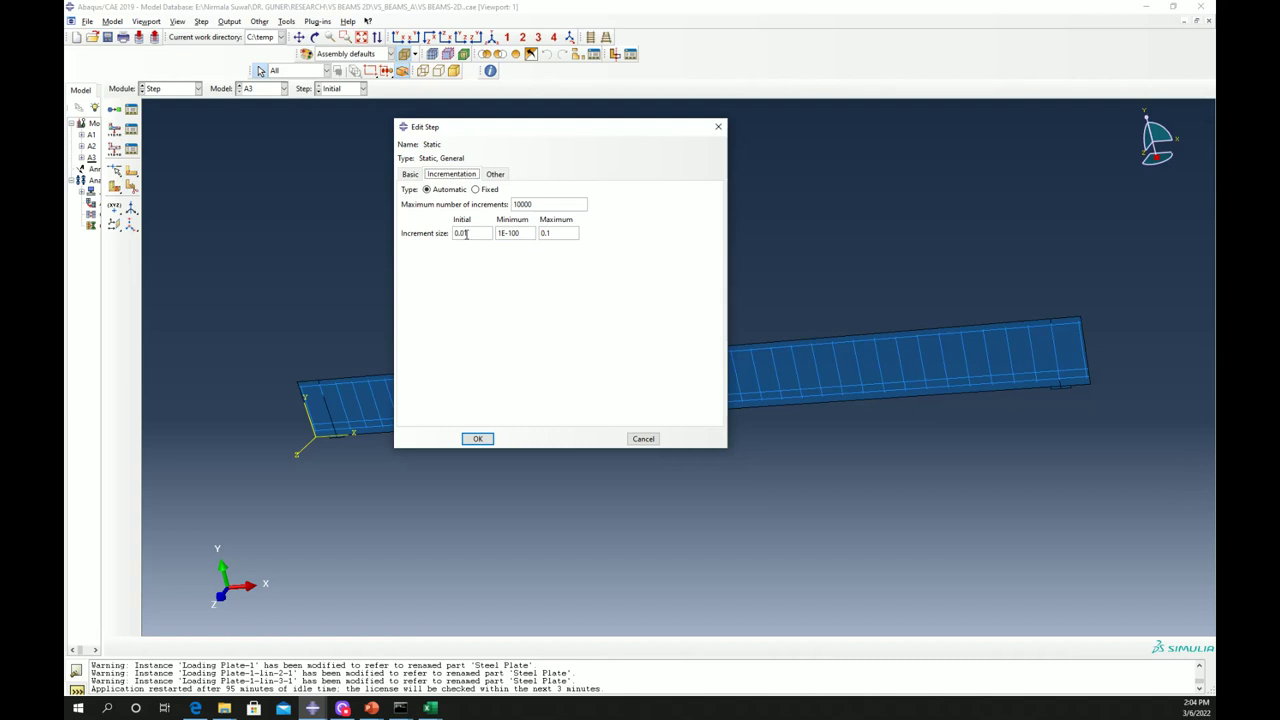
{"action": "left_click_drag", "start_coordinate": [533, 204], "coordinate": [520, 204]}
{"action": "left_click", "coordinate": [495, 176]}
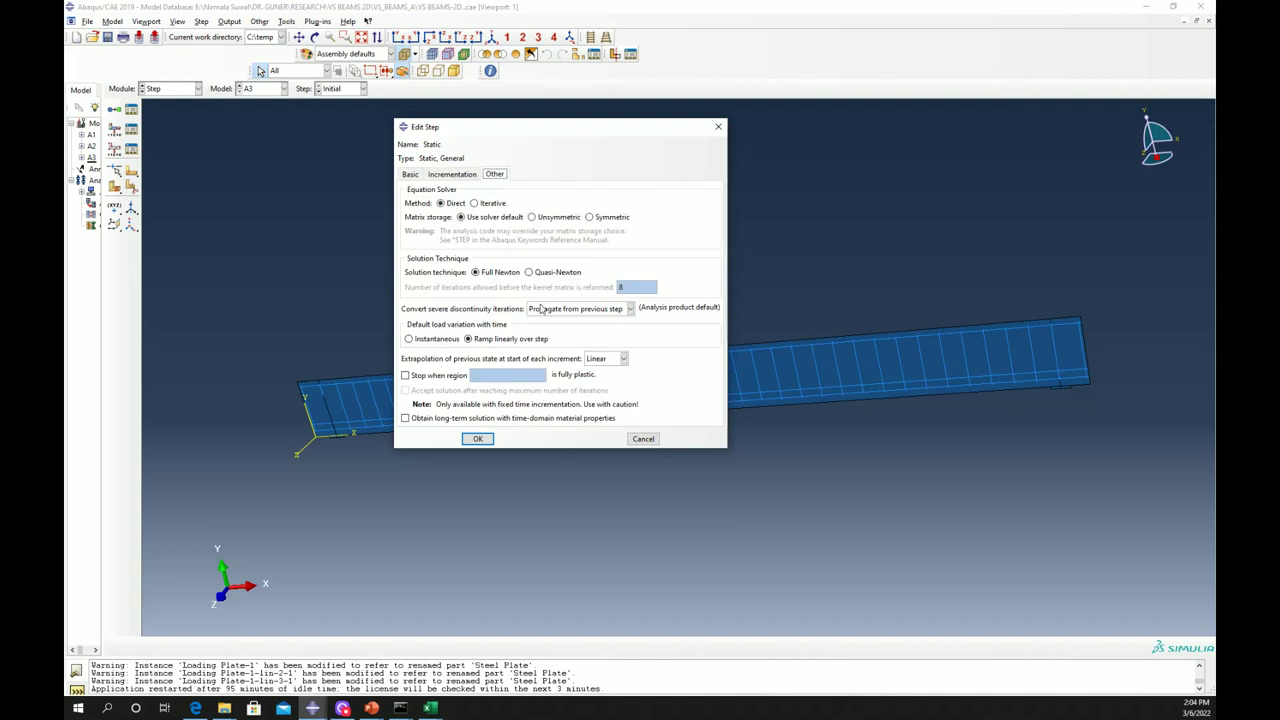
{"action": "left_click", "coordinate": [482, 439]}
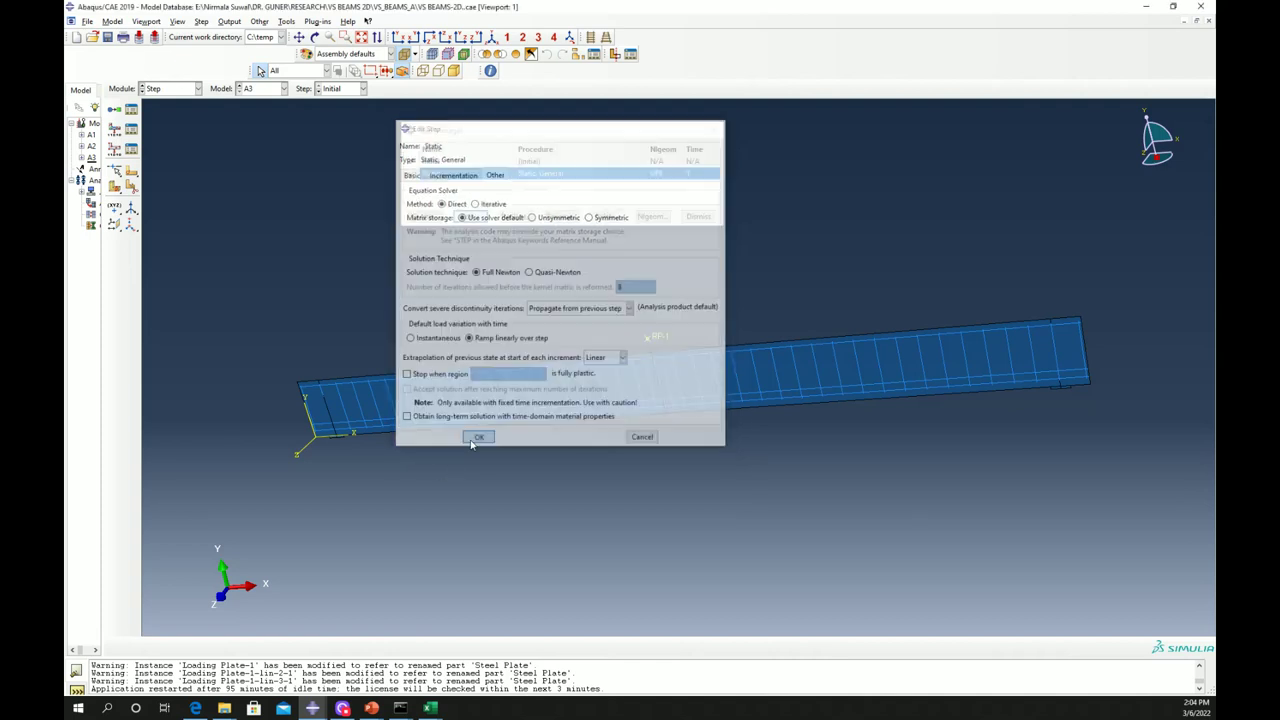
{"action": "left_click", "coordinate": [697, 218]}
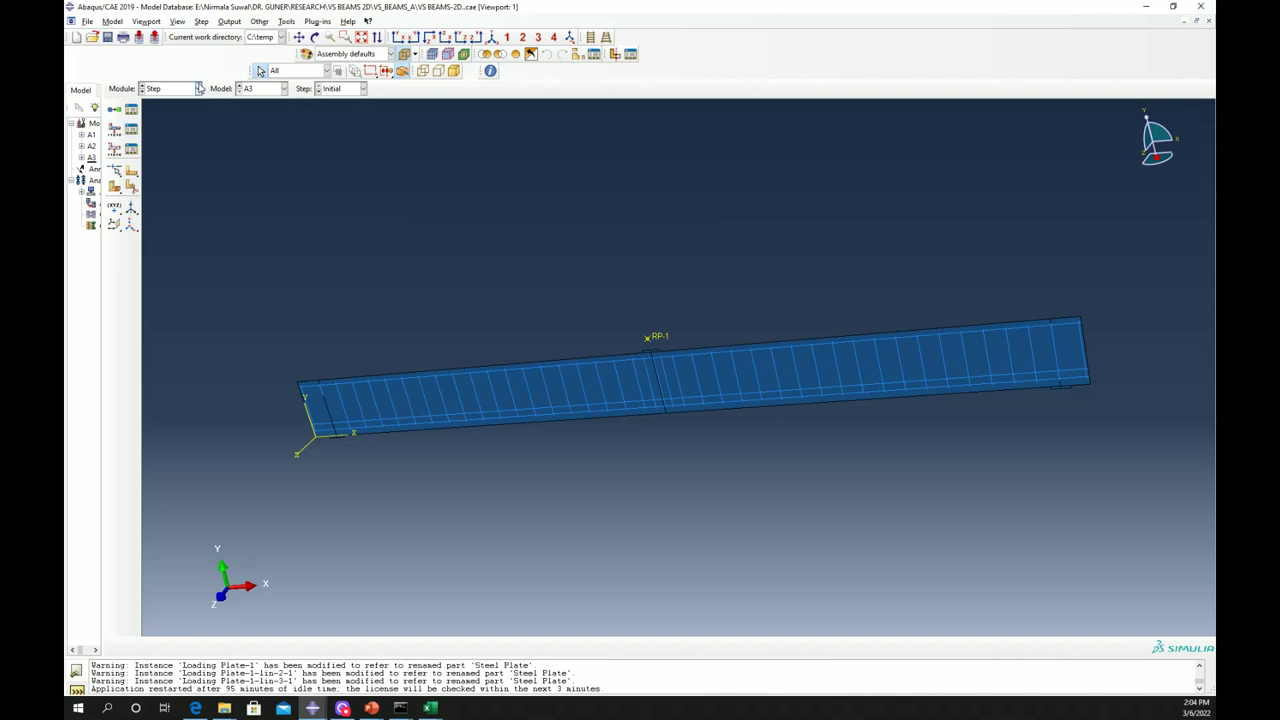
Step: In the Interaction module, turn translucency off and examine the Coupling constraint between the reference point and the loading plate
{"action": "left_click", "coordinate": [198, 88]}
{"action": "left_click", "coordinate": [172, 148]}
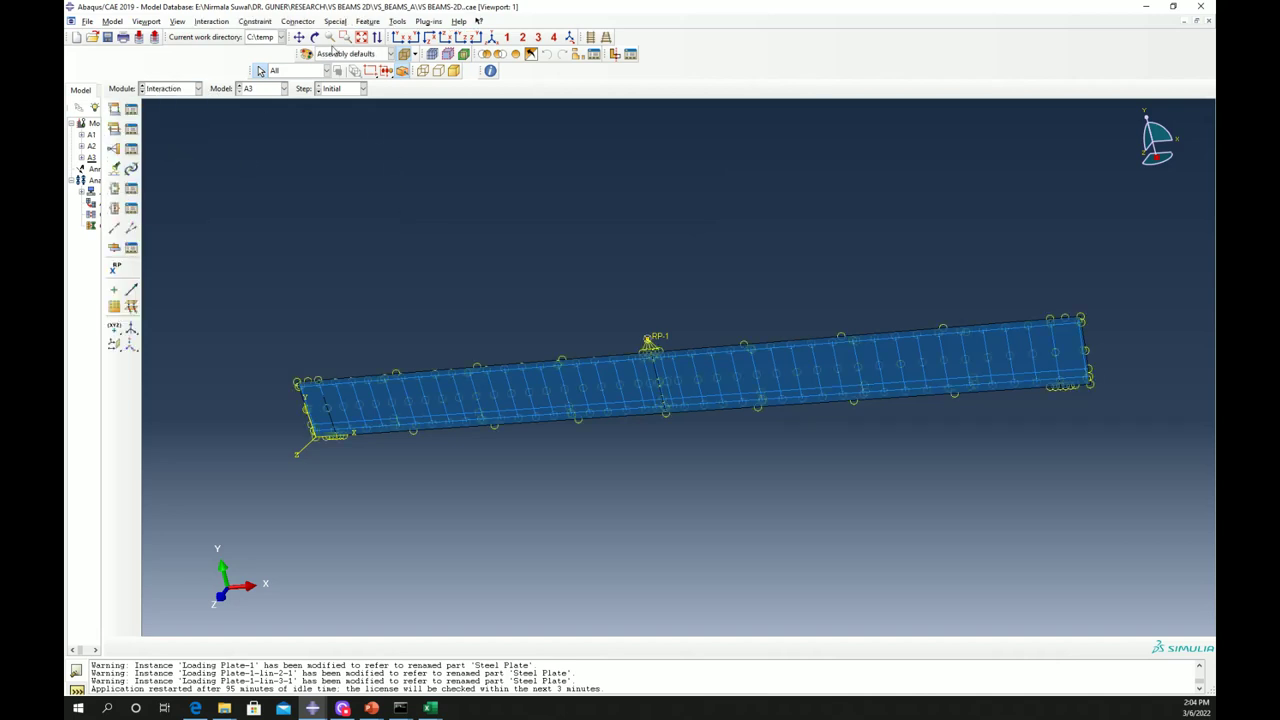
{"action": "left_click", "coordinate": [404, 57]}
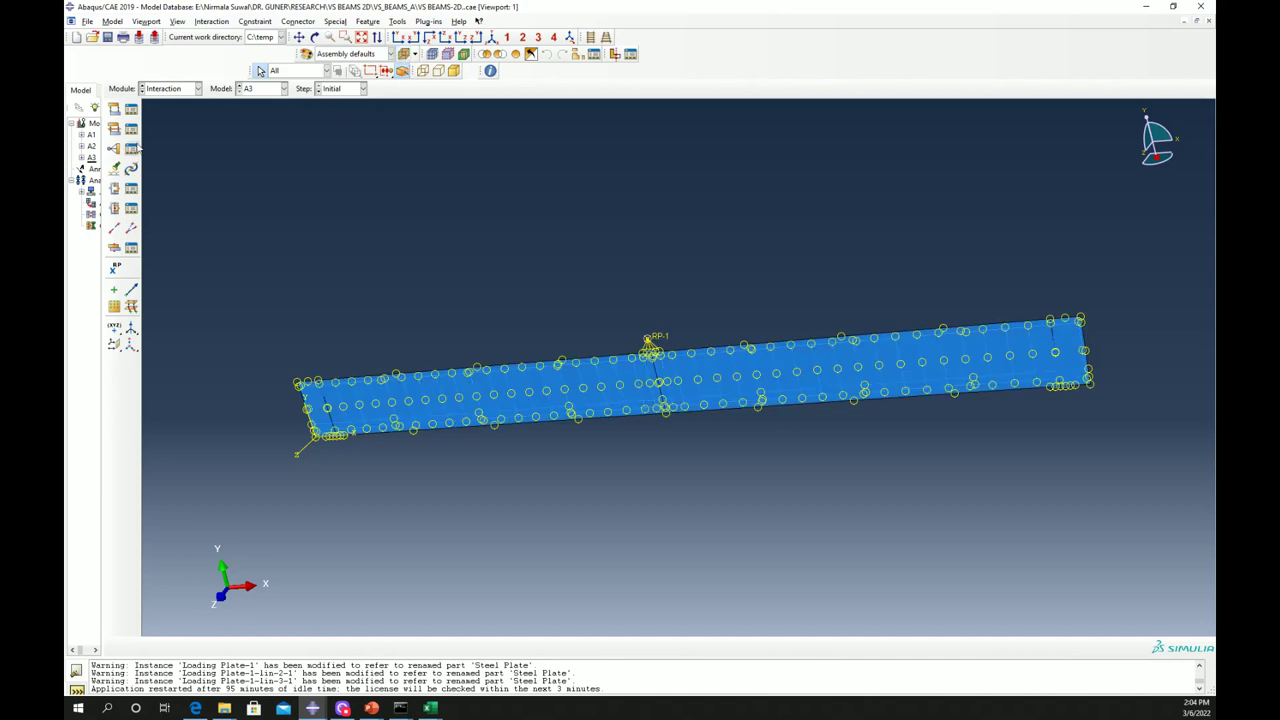
{"action": "left_click_drag", "start_coordinate": [563, 115], "coordinate": [635, 115]}
{"action": "left_click", "coordinate": [638, 145]}
{"action": "left_click", "coordinate": [549, 205]}
{"action": "scroll", "coordinate": [665, 380], "scroll_direction": "up", "scroll_amount": 5}
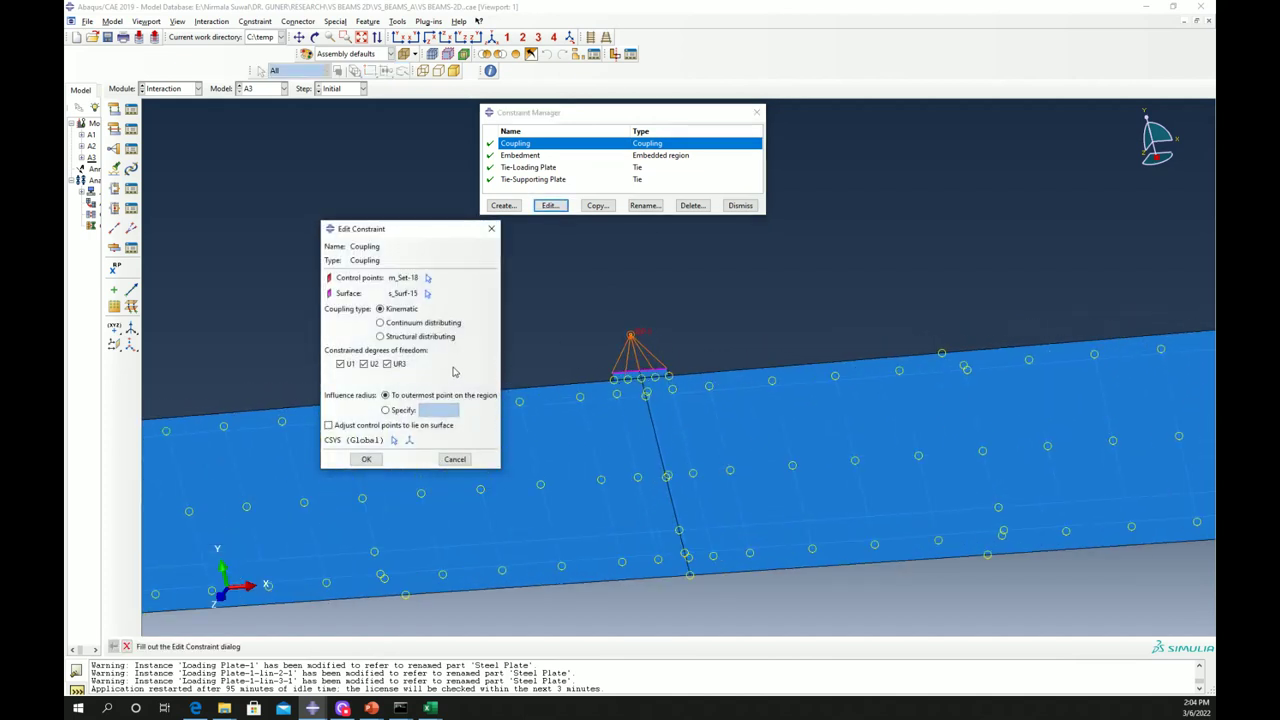
{"action": "left_click", "coordinate": [367, 461]}
Step: Examine the Embedment constraint over the whole beam and the surfaces of the Tie-Loading Plate constraint, and close the tie's editor
{"action": "left_click", "coordinate": [526, 156]}
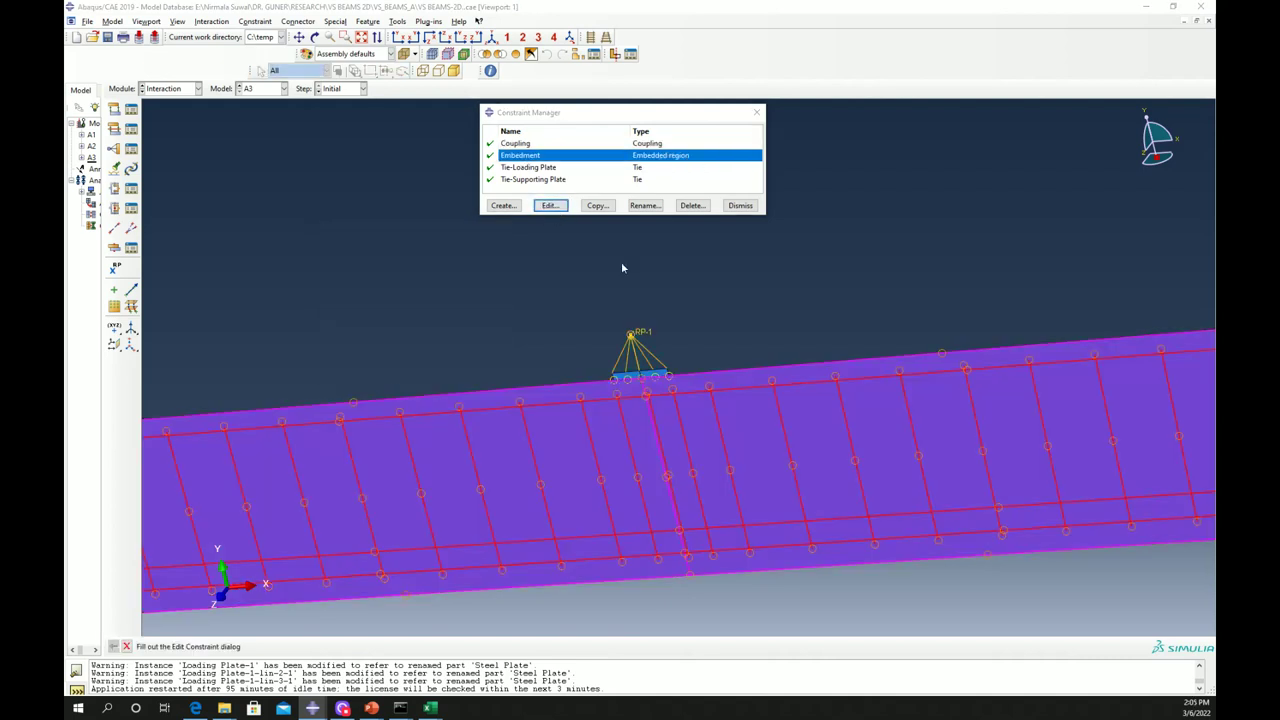
{"action": "scroll", "coordinate": [640, 400], "scroll_direction": "up", "scroll_amount": 4}
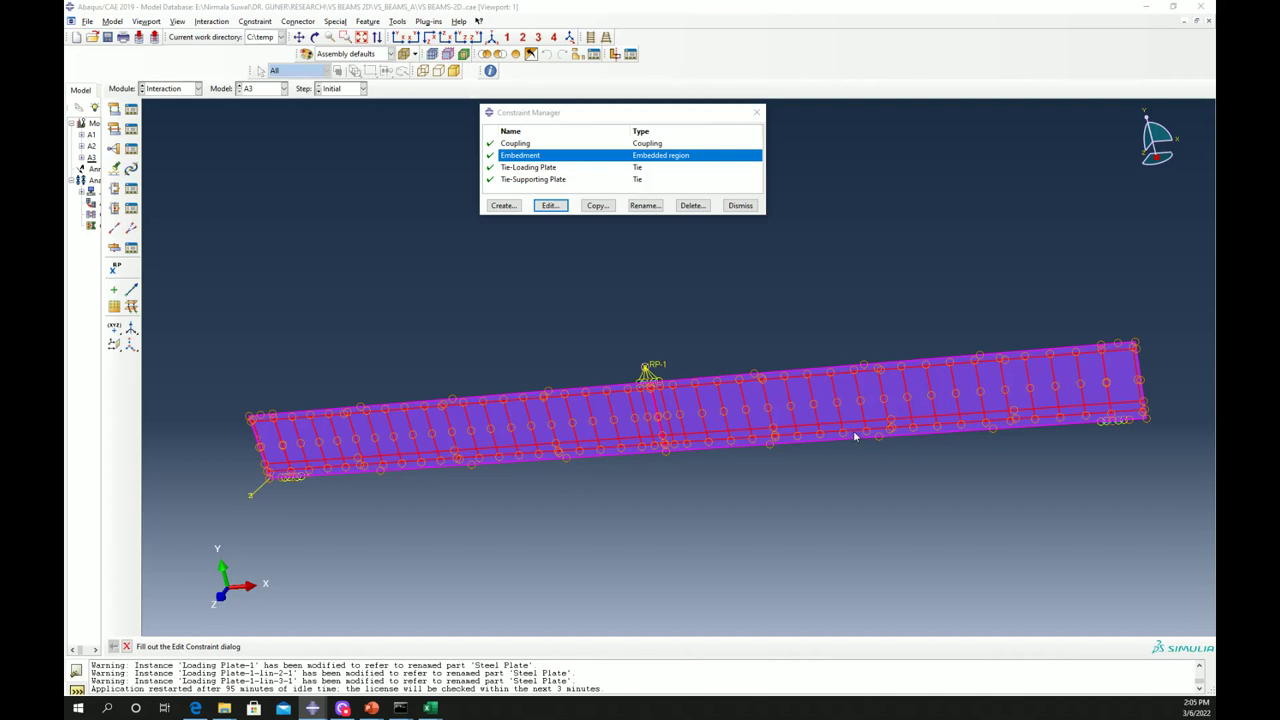
{"action": "left_click", "coordinate": [539, 169]}
{"action": "left_click", "coordinate": [550, 205]}
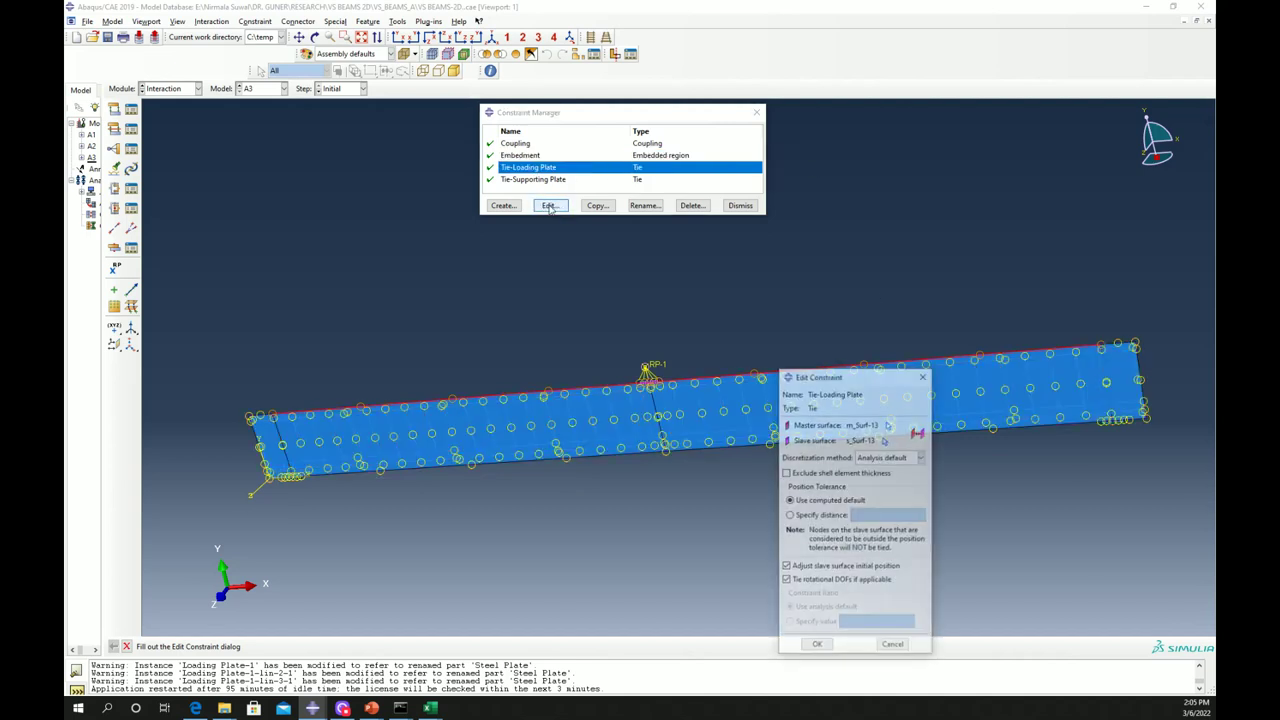
{"action": "scroll", "coordinate": [650, 388], "scroll_direction": "down", "scroll_amount": 5}
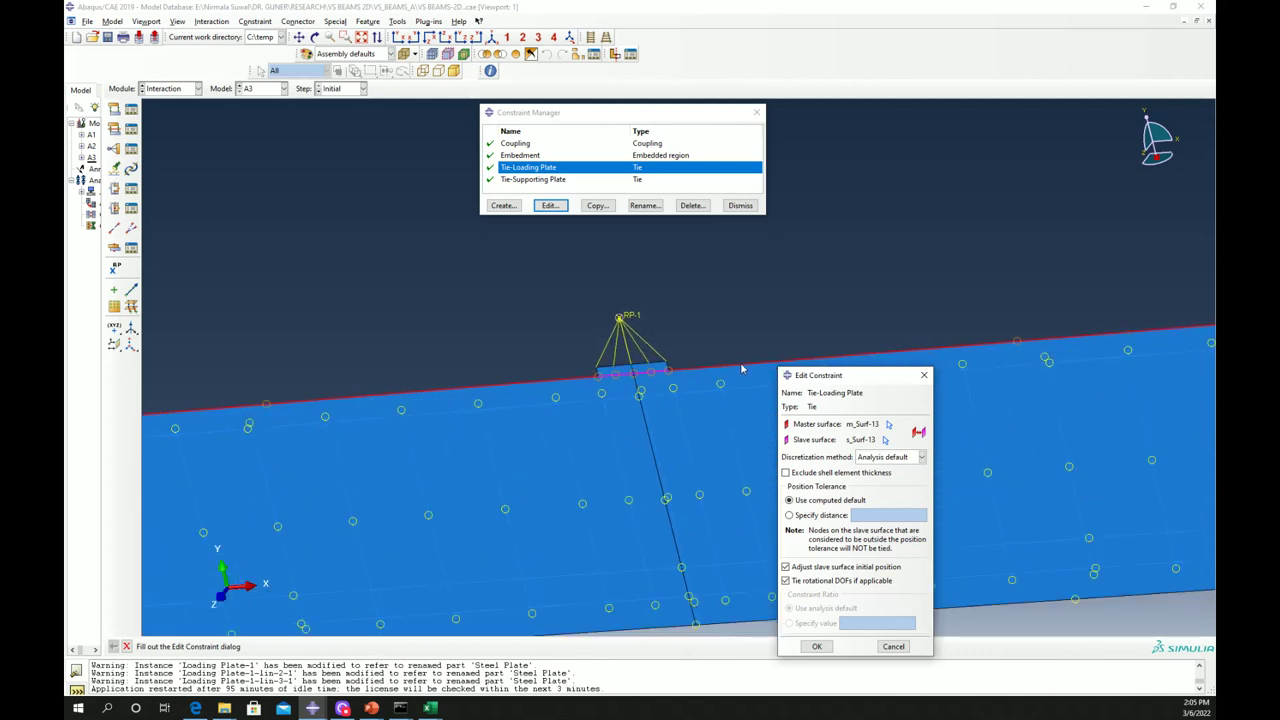
{"action": "scroll", "coordinate": [700, 373], "scroll_direction": "down", "scroll_amount": 2}
{"action": "scroll", "coordinate": [631, 385], "scroll_direction": "down", "scroll_amount": 1}
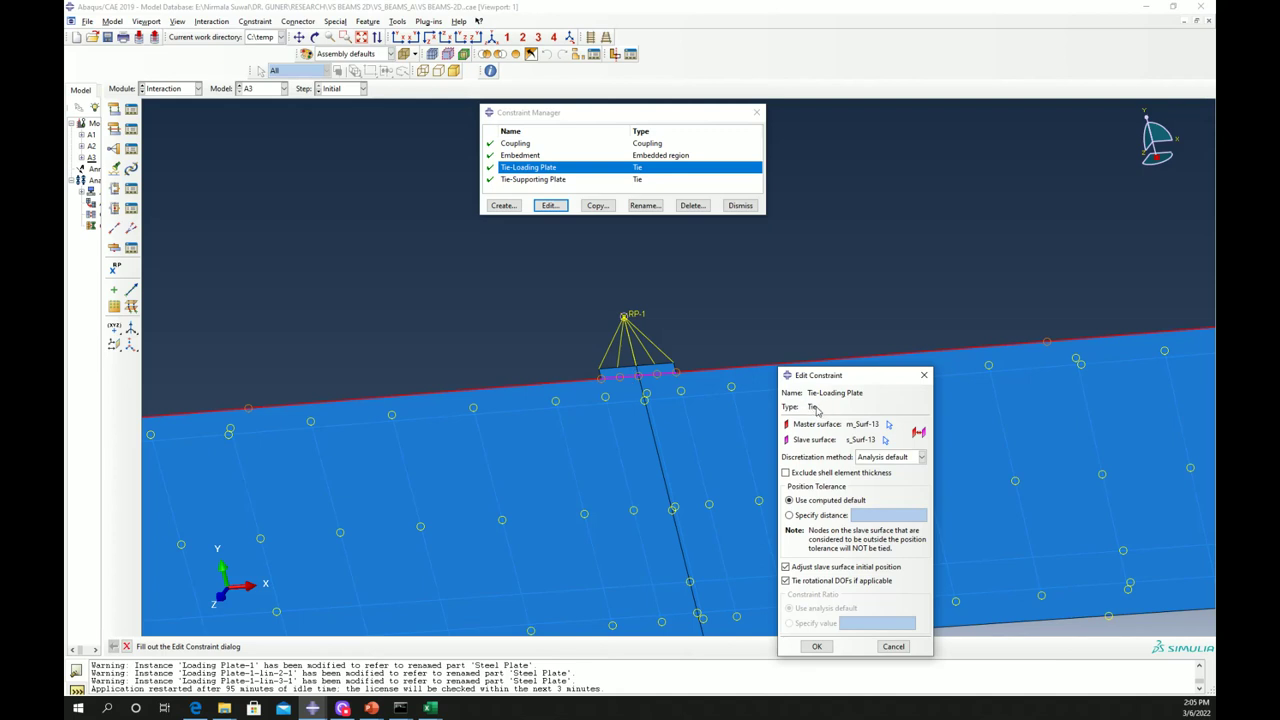
{"action": "left_click", "coordinate": [923, 378]}
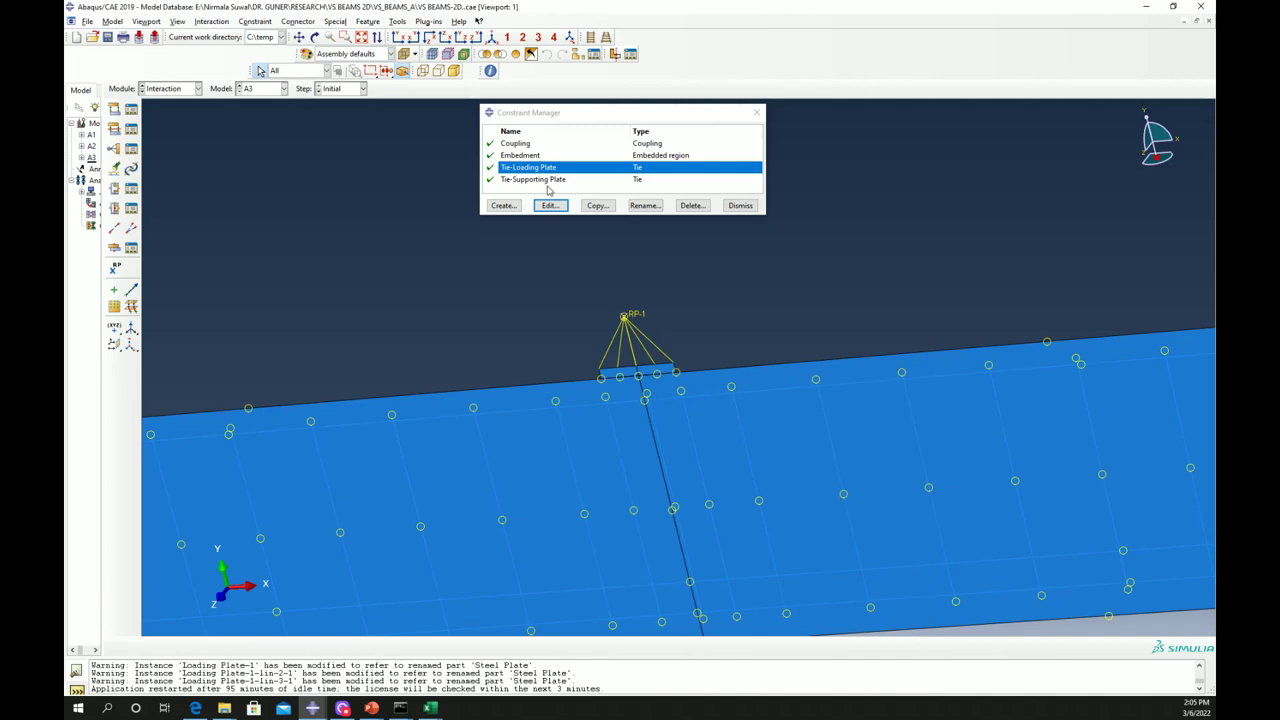
Step: Examine the surfaces of the Tie-Supporting Plate constraint at the beam's bottom edge, and close its editor and the Constraint Manager
{"action": "scroll", "coordinate": [606, 310], "scroll_direction": "up", "scroll_amount": 2}
{"action": "scroll", "coordinate": [606, 310], "scroll_direction": "up", "scroll_amount": 2}
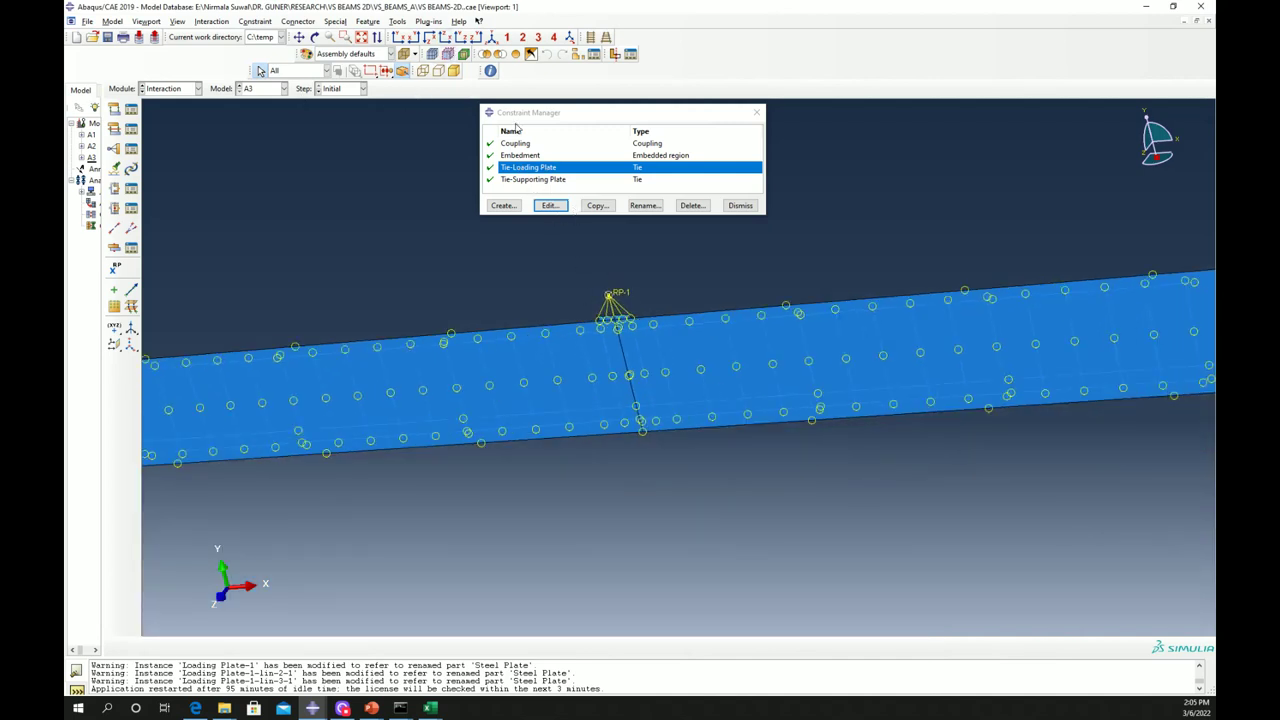
{"action": "scroll", "coordinate": [572, 245], "scroll_direction": "up", "scroll_amount": 2}
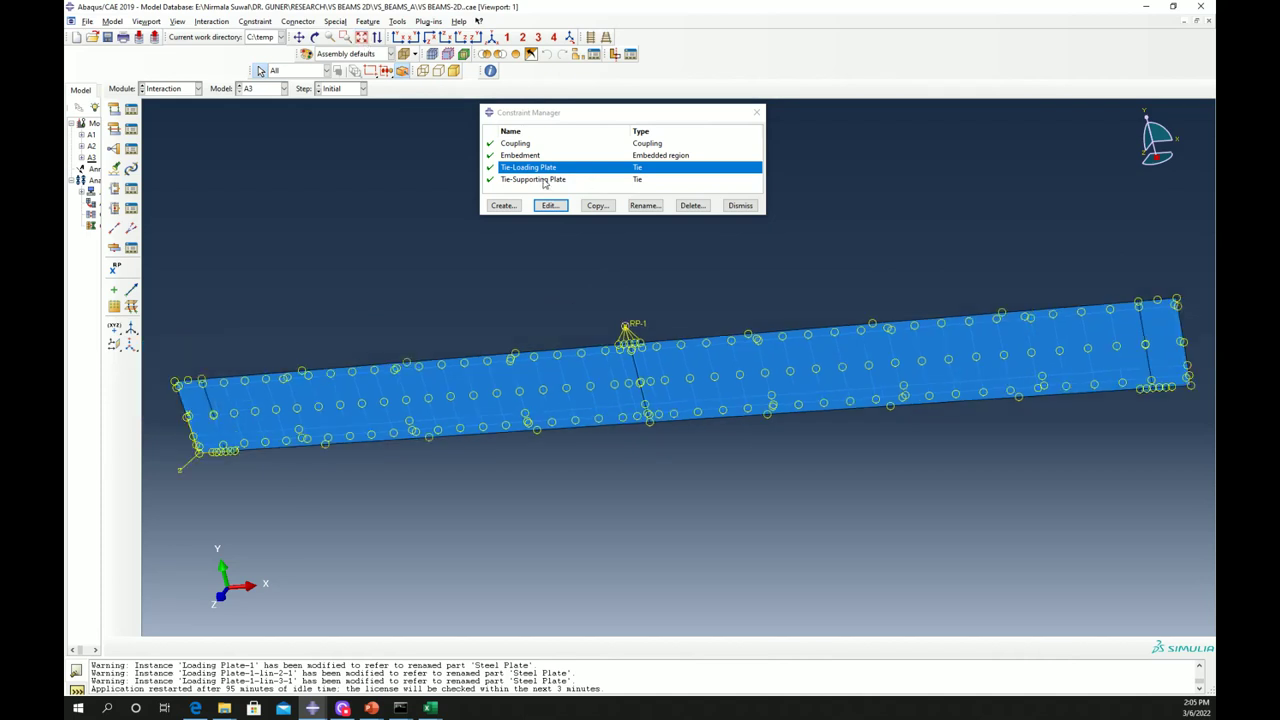
{"action": "left_click", "coordinate": [545, 180]}
{"action": "left_click", "coordinate": [550, 205]}
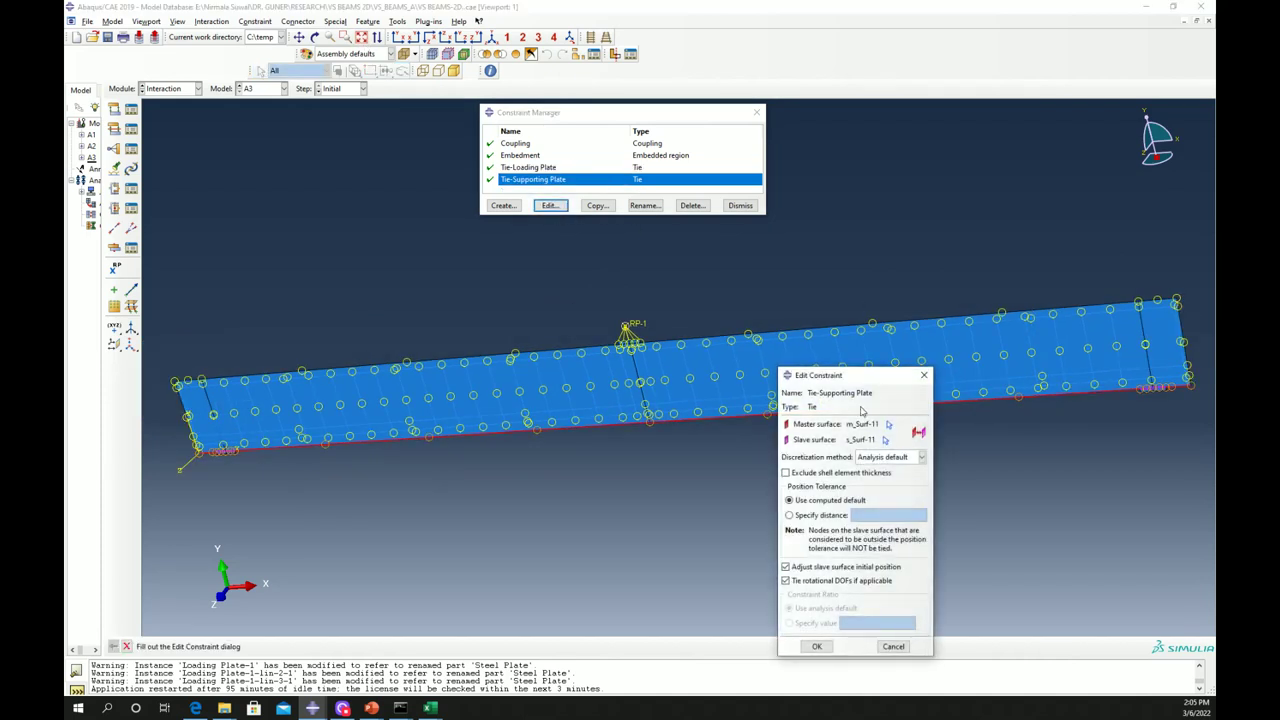
{"action": "left_click_drag", "start_coordinate": [842, 375], "coordinate": [811, 430]}
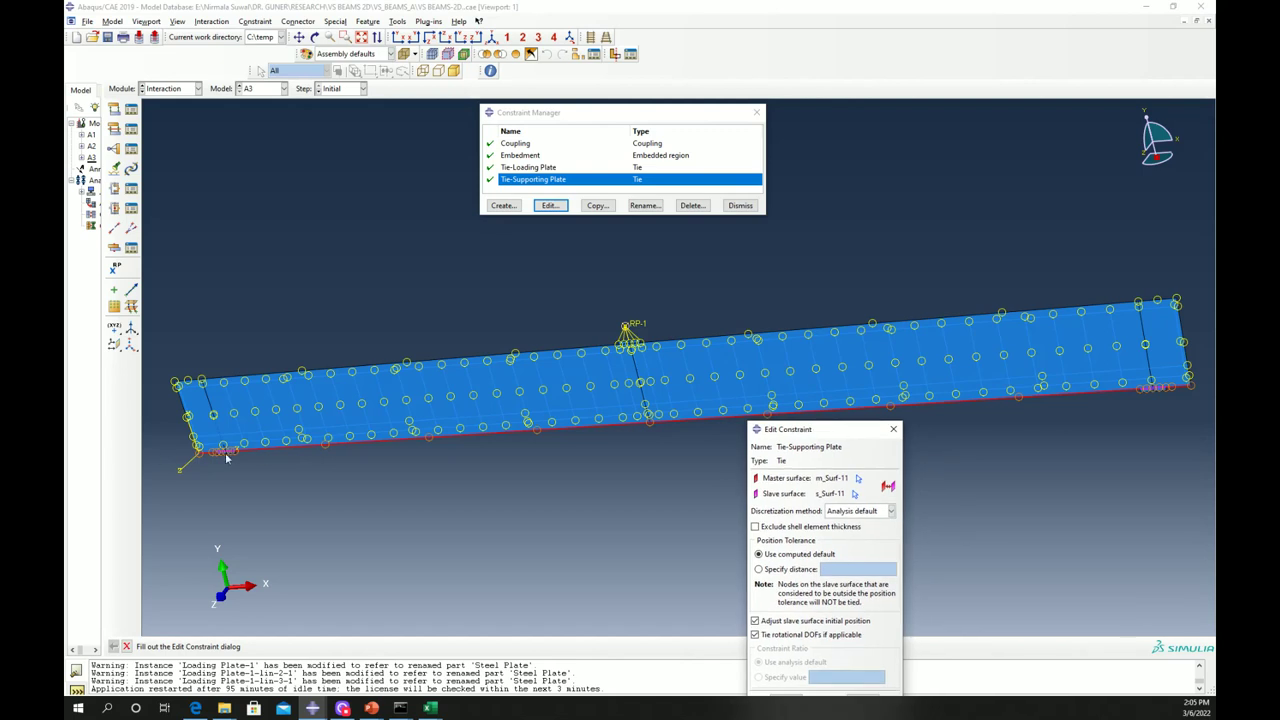
{"action": "scroll", "coordinate": [228, 456], "scroll_direction": "up", "scroll_amount": 5}
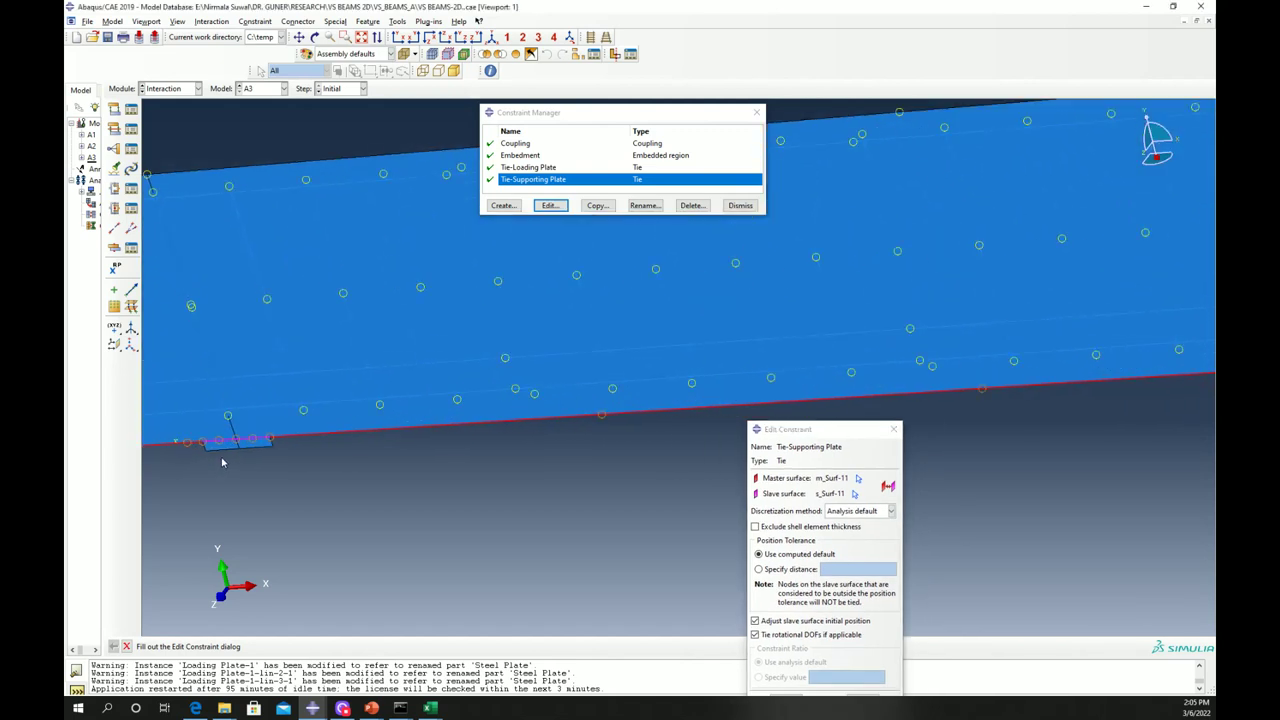
{"action": "scroll", "coordinate": [233, 444], "scroll_direction": "down", "scroll_amount": 5}
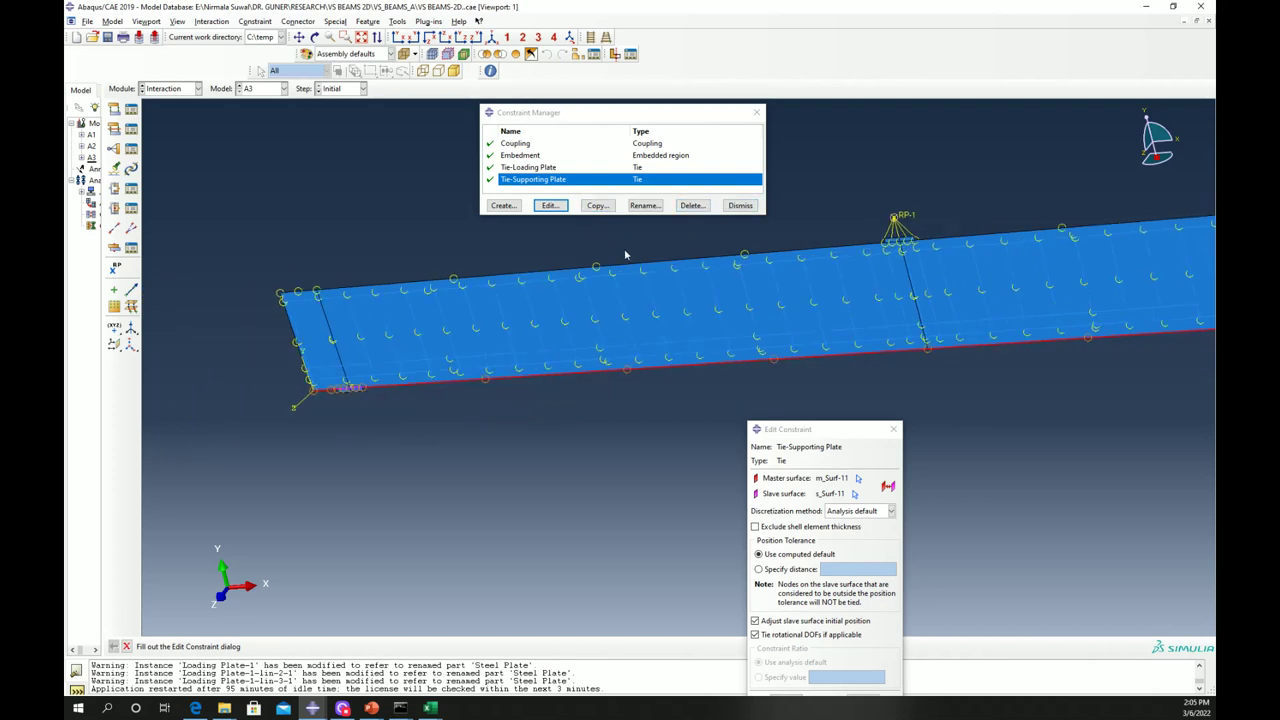
{"action": "scroll", "coordinate": [789, 358], "scroll_direction": "down", "scroll_amount": 2}
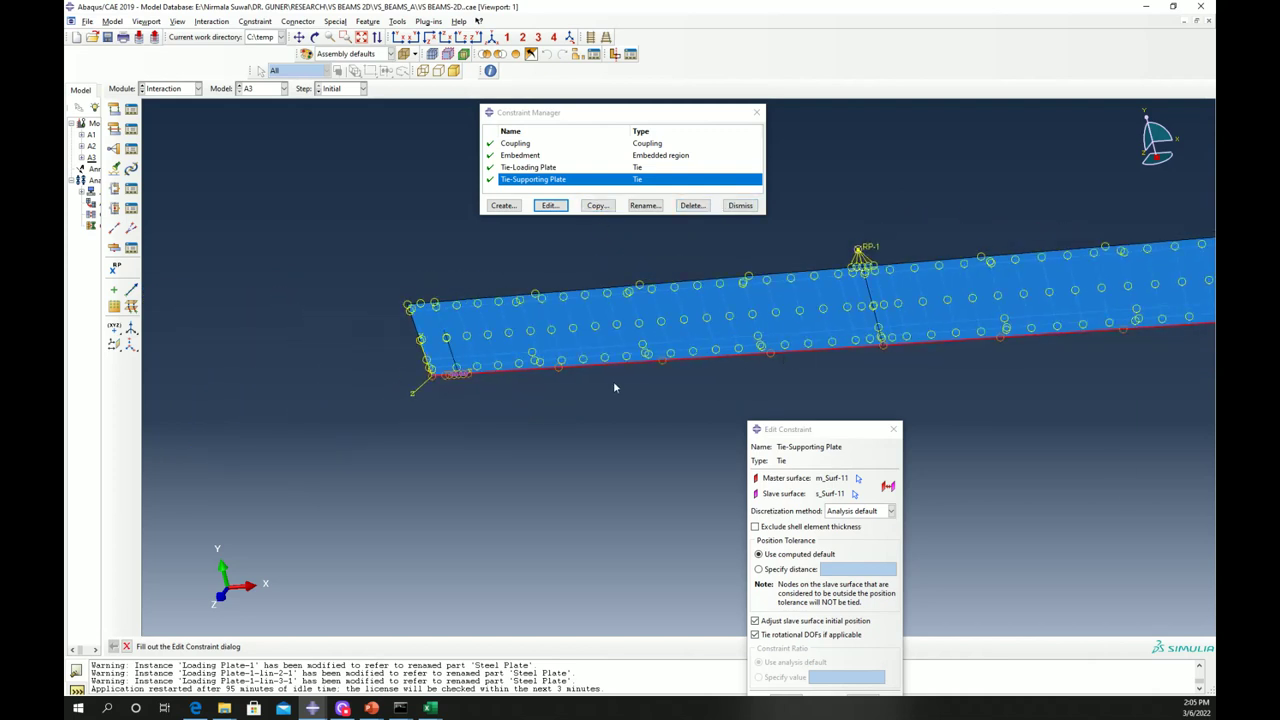
{"action": "left_click", "coordinate": [740, 205]}
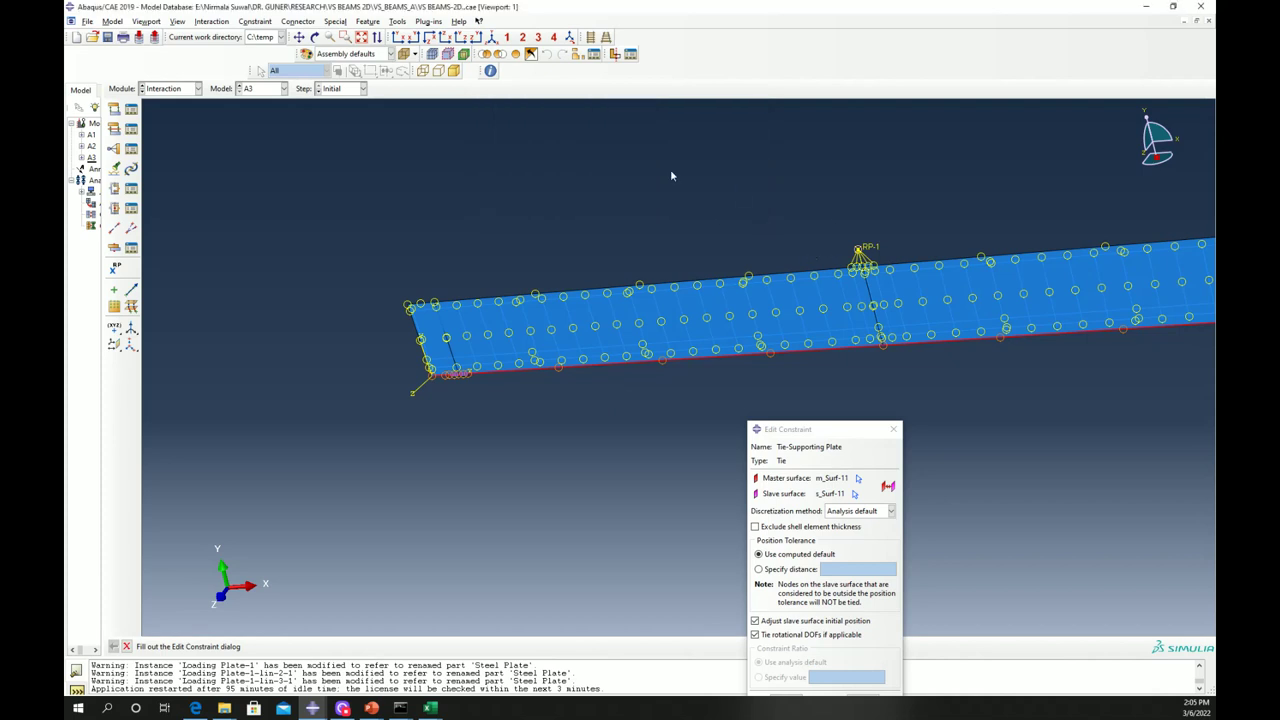
{"action": "left_click", "coordinate": [892, 430]}
Step: In the Load module, show the beam in front view and examine the Load Applied displacement boundary condition of the Static step
{"action": "left_click", "coordinate": [180, 90]}
{"action": "left_click", "coordinate": [172, 165]}
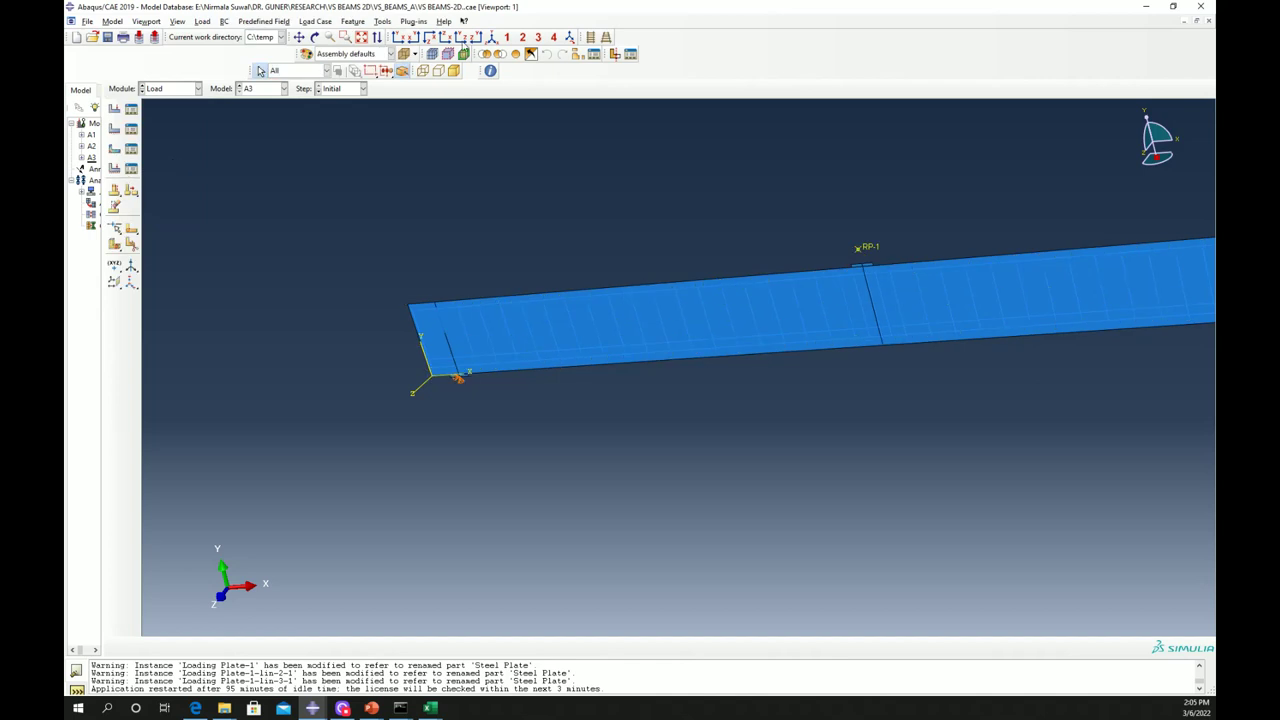
{"action": "left_click", "coordinate": [400, 38]}
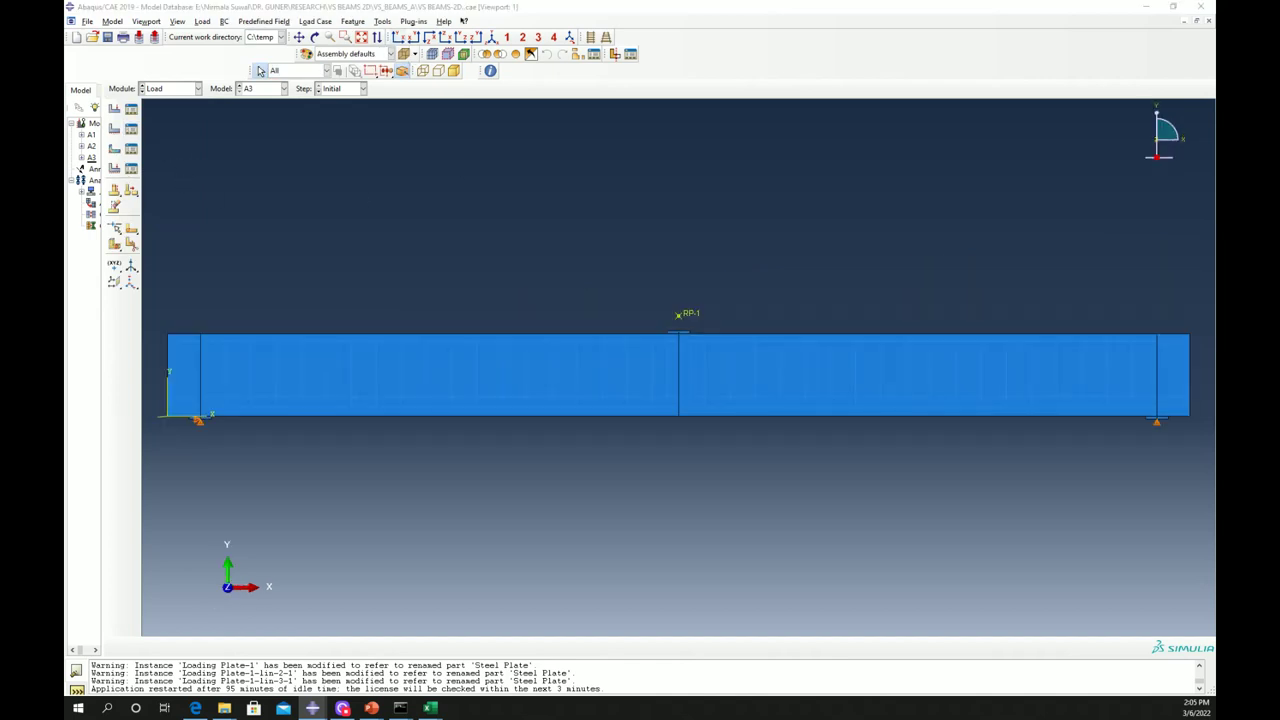
{"action": "left_click", "coordinate": [131, 128]}
{"action": "left_click", "coordinate": [632, 99]}
{"action": "left_click", "coordinate": [774, 90]}
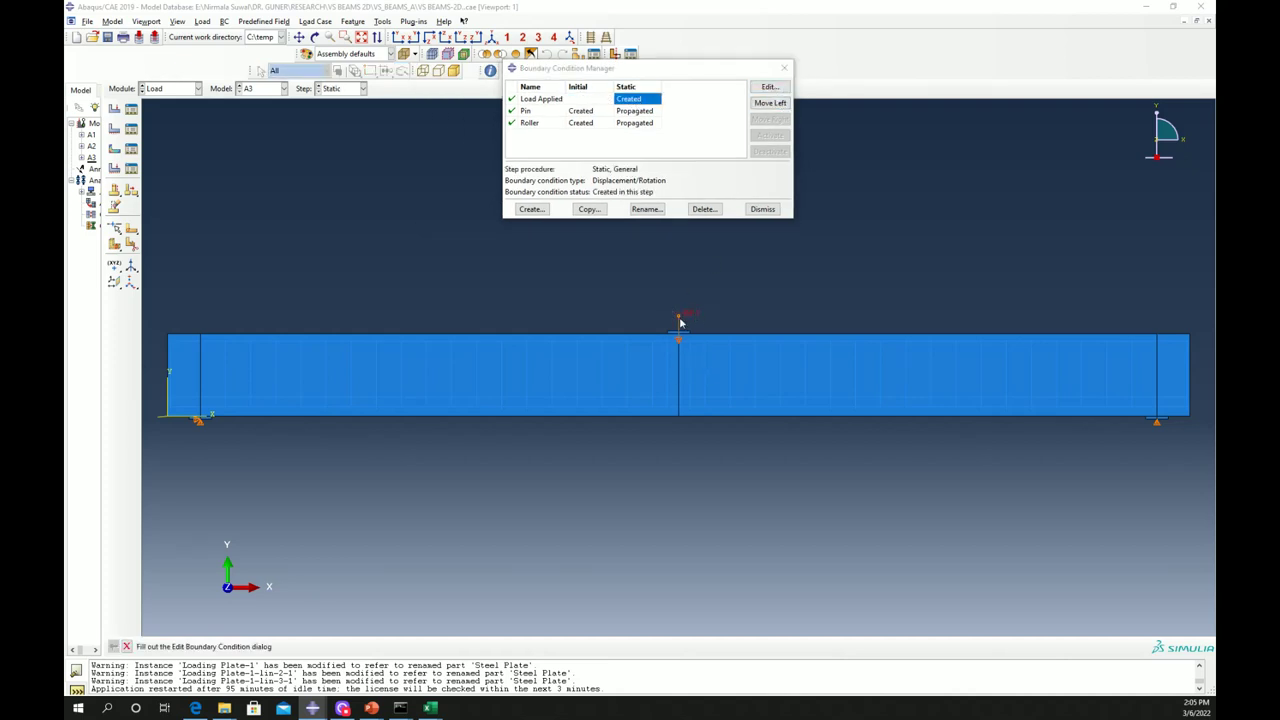
{"action": "left_click", "coordinate": [775, 92]}
{"action": "left_click_drag", "start_coordinate": [612, 281], "coordinate": [874, 263]}
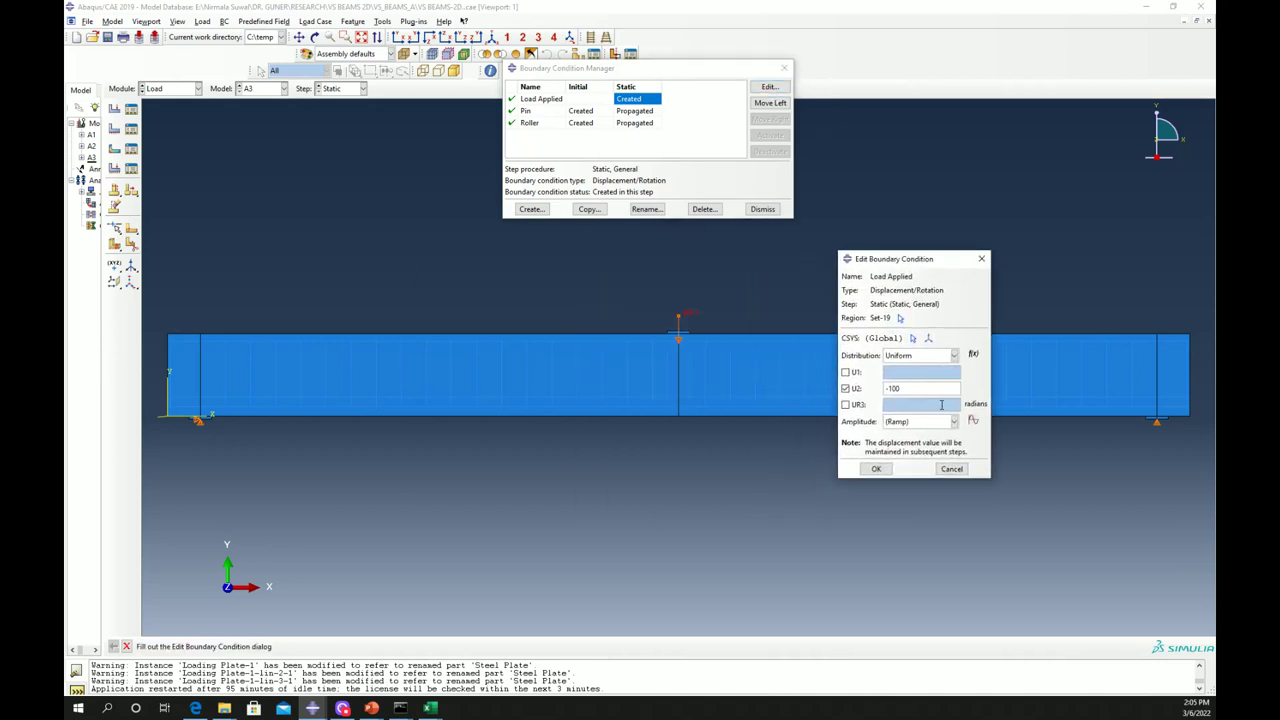
{"action": "left_click_drag", "start_coordinate": [910, 392], "coordinate": [847, 397]}
{"action": "left_click", "coordinate": [876, 470]}
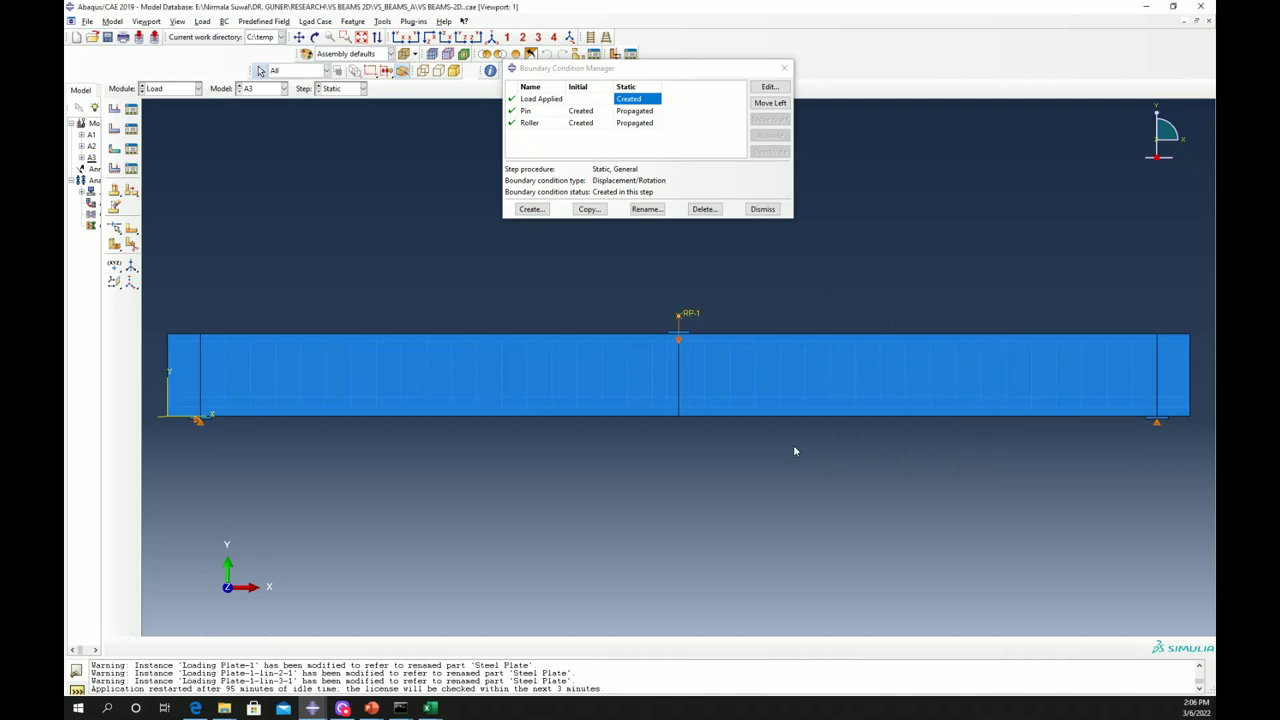
Step: Examine the restrained degrees of freedom of the Pin and Roller supports in the Initial step, and close the Boundary Condition Manager
{"action": "left_click", "coordinate": [584, 112]}
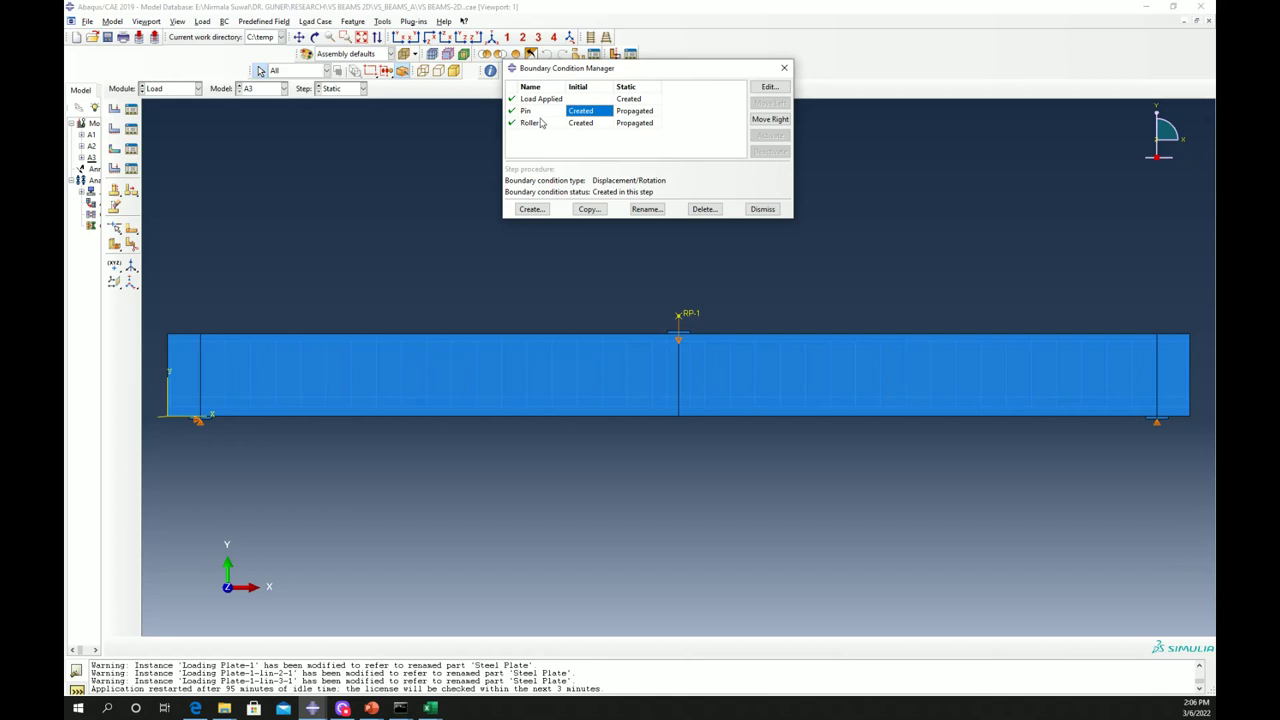
{"action": "left_click", "coordinate": [580, 122]}
{"action": "left_click", "coordinate": [583, 111]}
{"action": "left_click", "coordinate": [769, 87]}
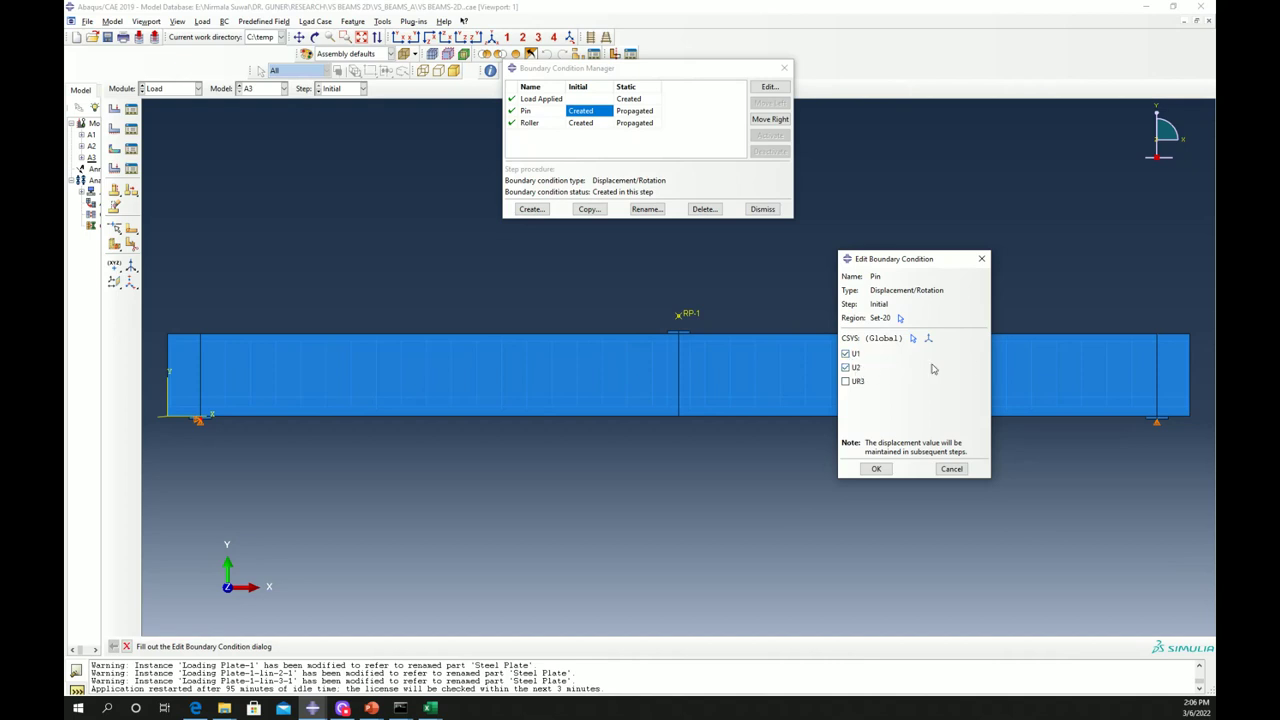
{"action": "left_click", "coordinate": [876, 469]}
{"action": "left_click", "coordinate": [588, 123]}
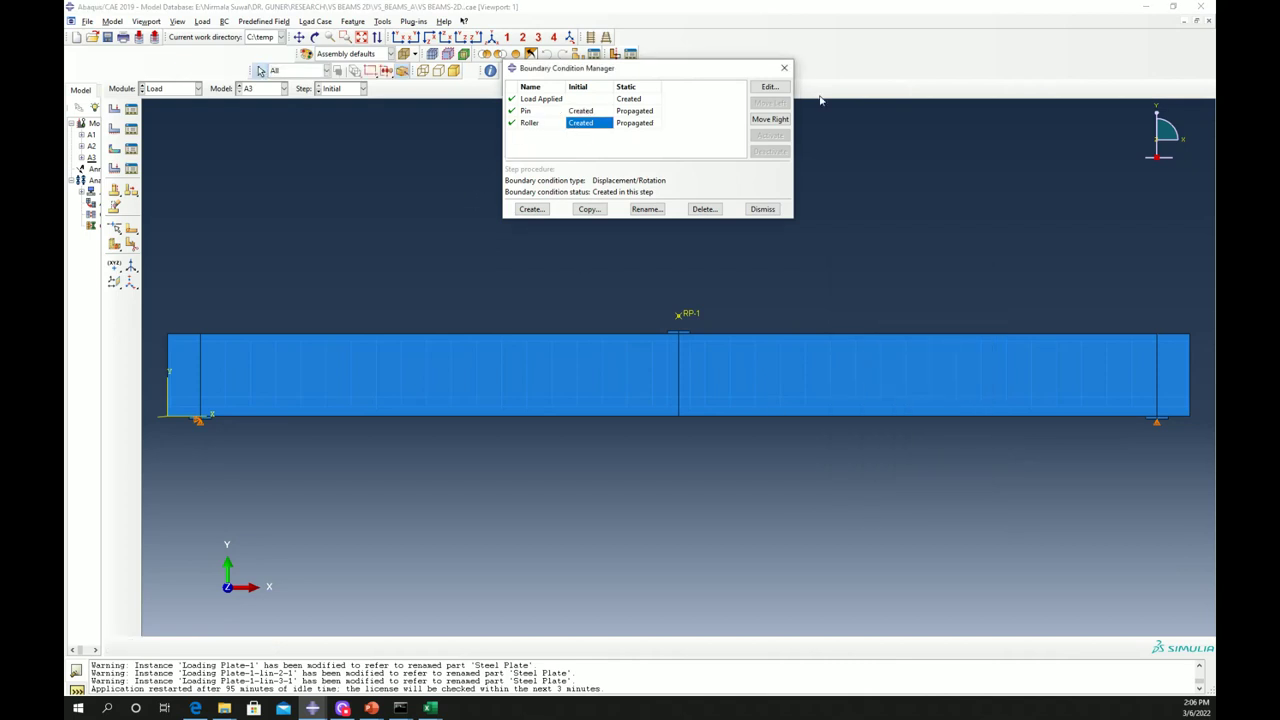
{"action": "left_click", "coordinate": [769, 87]}
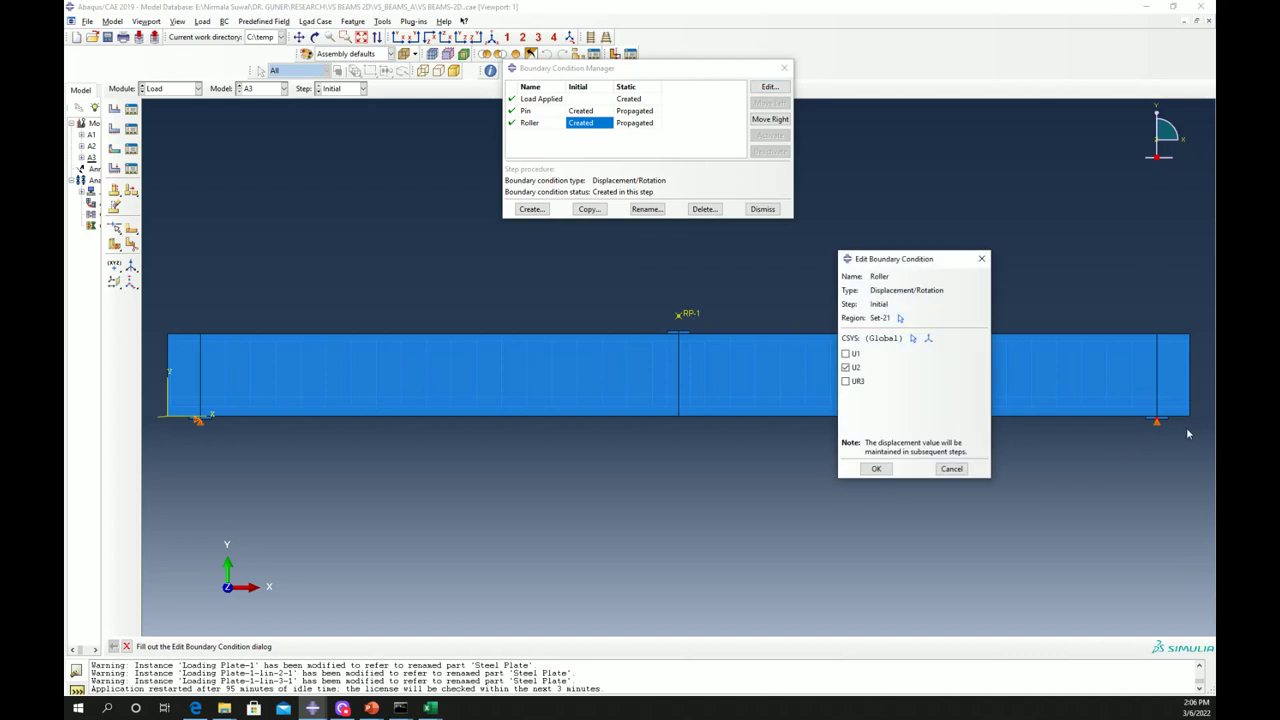
{"action": "left_click", "coordinate": [876, 469]}
{"action": "left_click", "coordinate": [762, 209]}
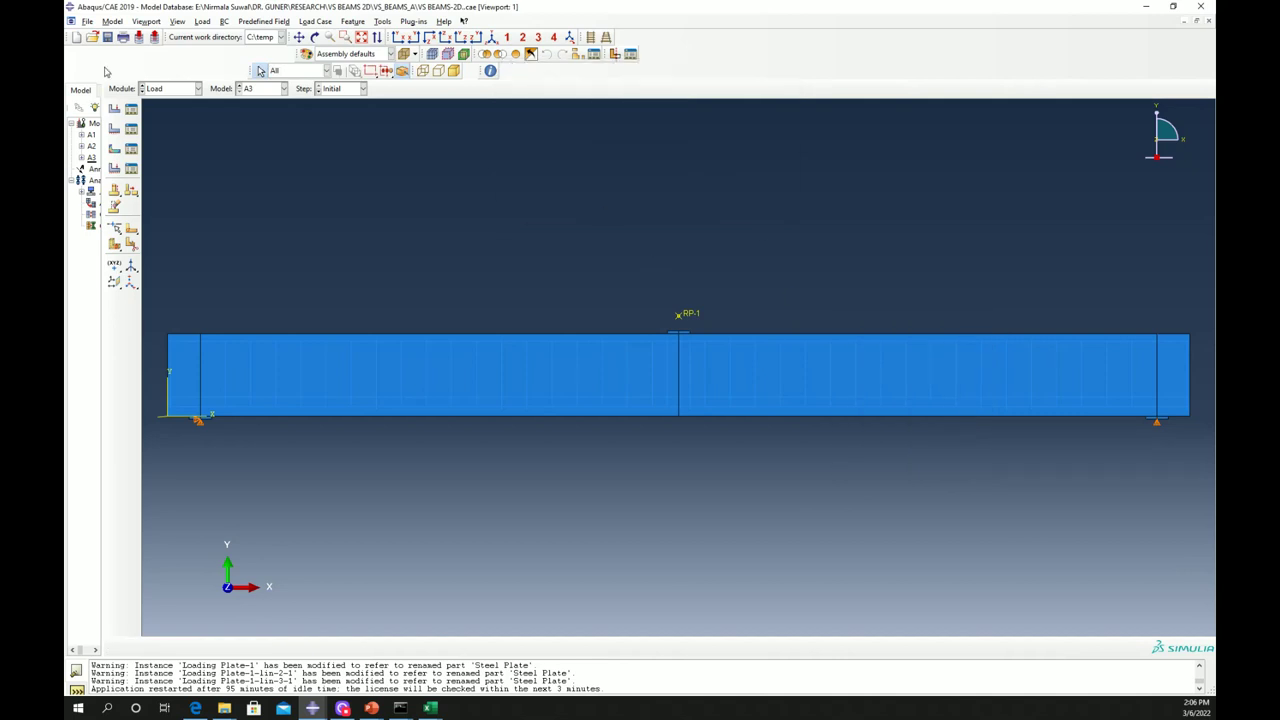
Step: Examine the mesh of the whole A3 assembly in the Mesh module
{"action": "left_click", "coordinate": [160, 90]}
{"action": "left_click", "coordinate": [180, 178]}
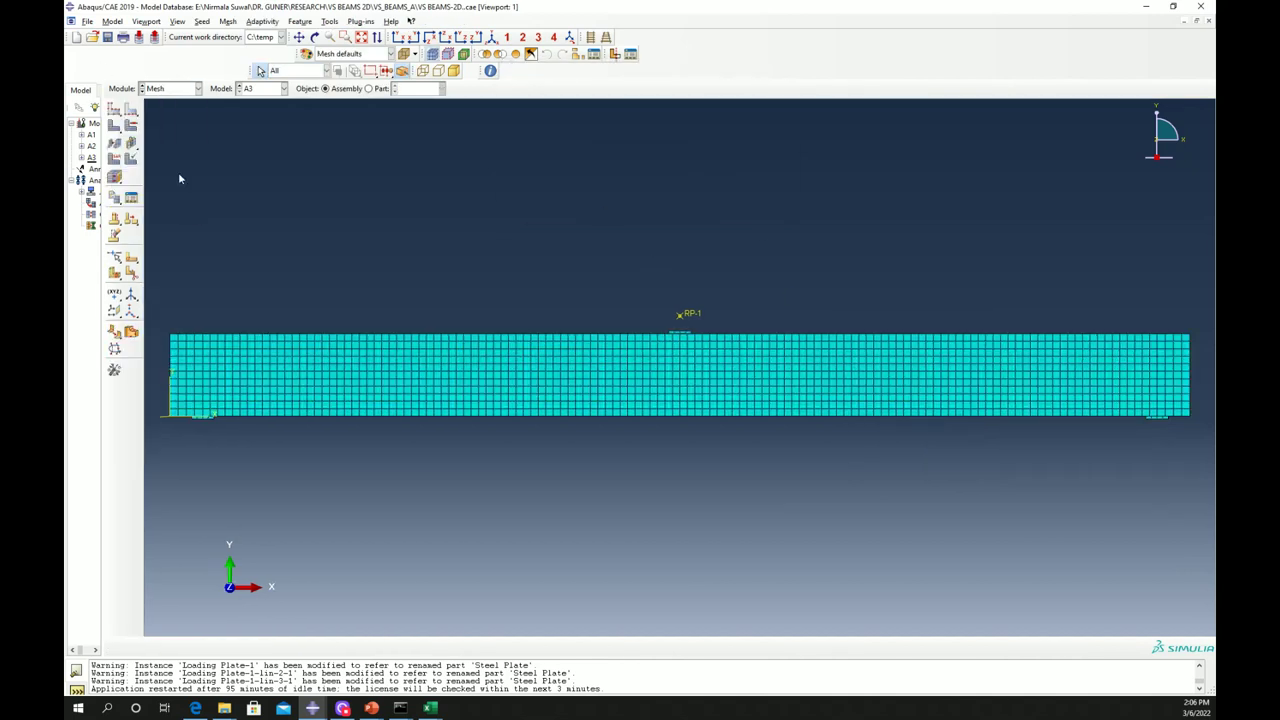
{"action": "left_click", "coordinate": [166, 90]}
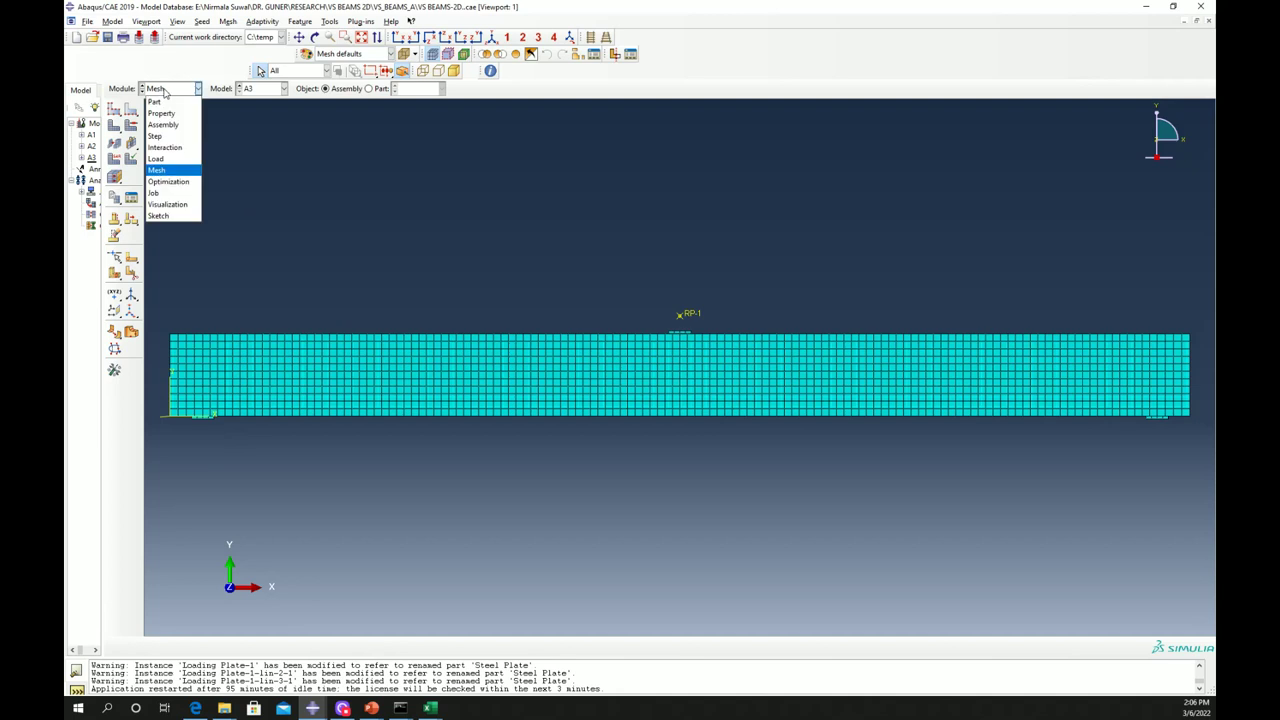
{"action": "left_click", "coordinate": [467, 252]}
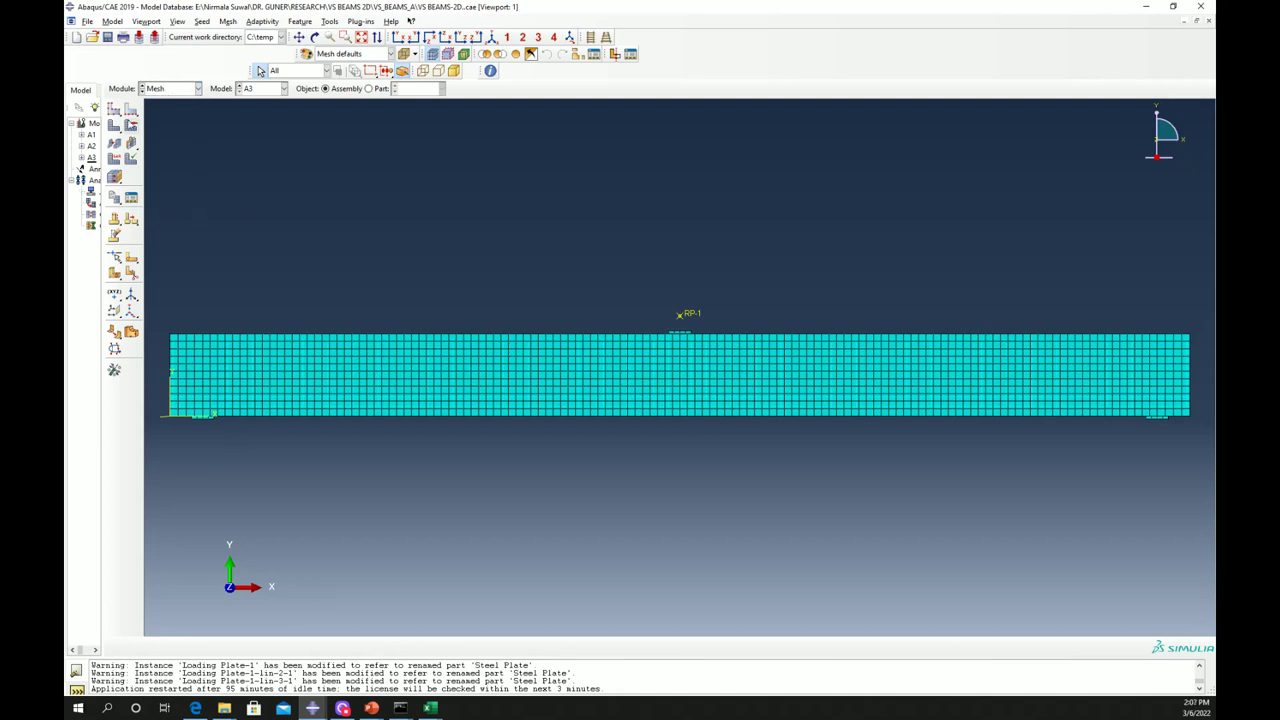
Step: Switch to the Job module and open the Job Manager
{"action": "left_click", "coordinate": [182, 90]}
{"action": "left_click", "coordinate": [160, 195]}
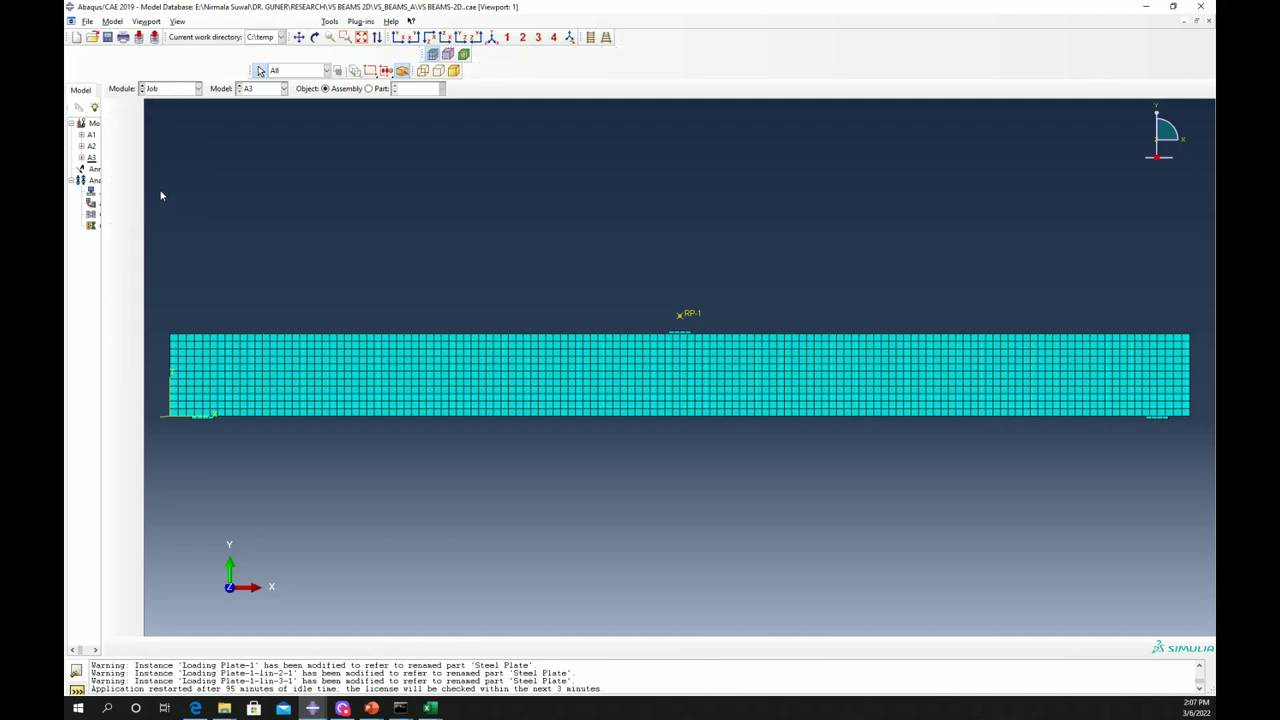
{"action": "left_click", "coordinate": [130, 112]}
{"action": "left_click", "coordinate": [292, 264]}
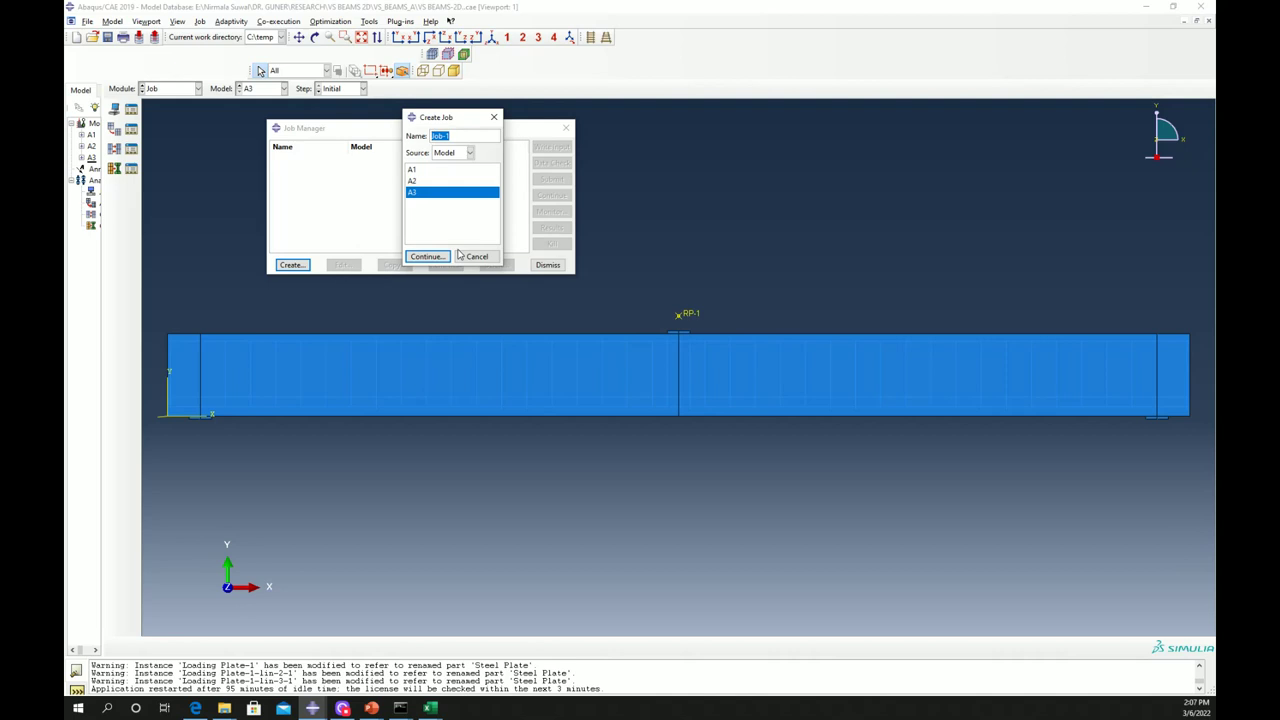
{"action": "left_click", "coordinate": [428, 256]}
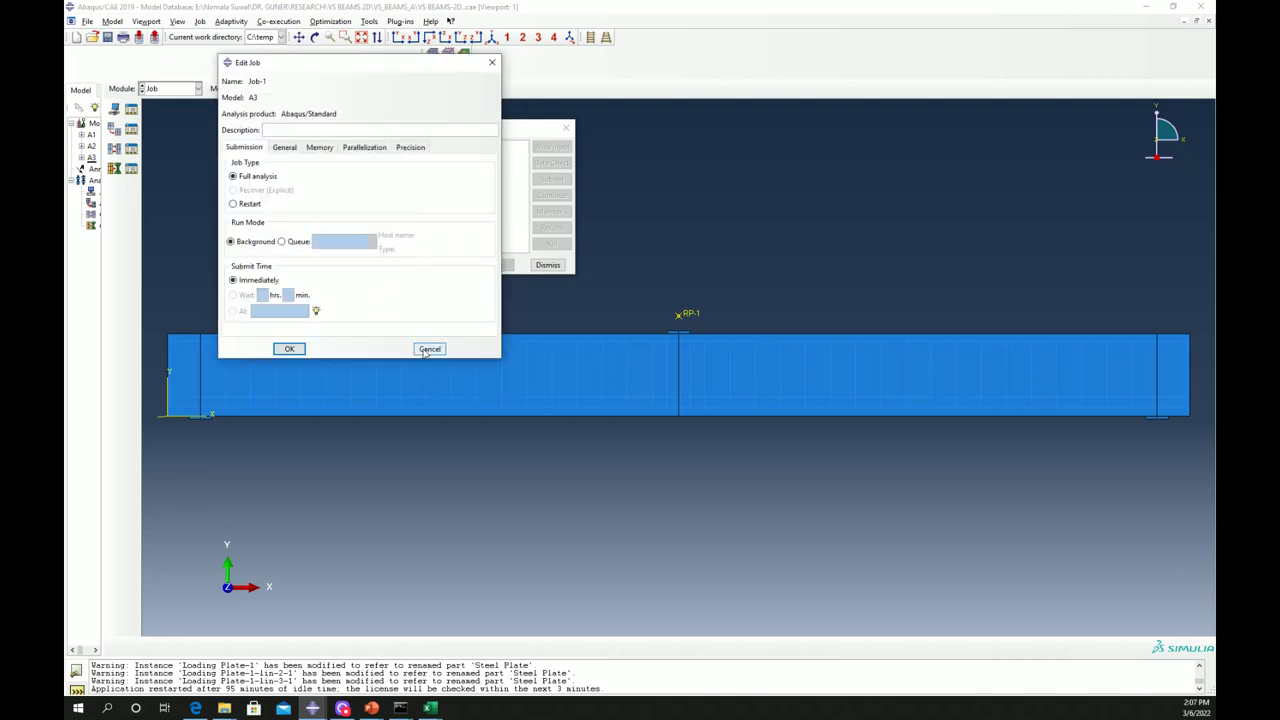
{"action": "left_click", "coordinate": [429, 349]}
Step: Create a full analysis job named VSA3-2D for model A3 with the default settings, and submit it
{"action": "left_click", "coordinate": [291, 264]}
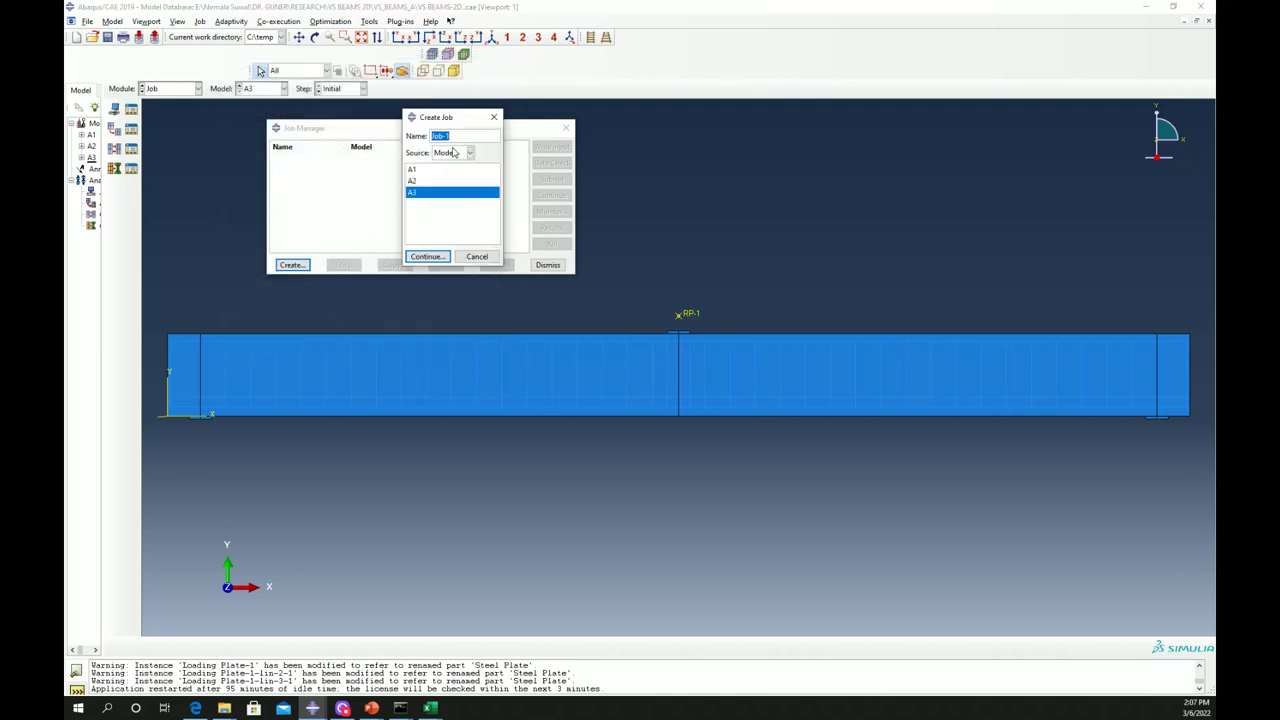
{"action": "type", "text": "VSA3-2D"}
{"action": "left_click", "coordinate": [430, 257]}
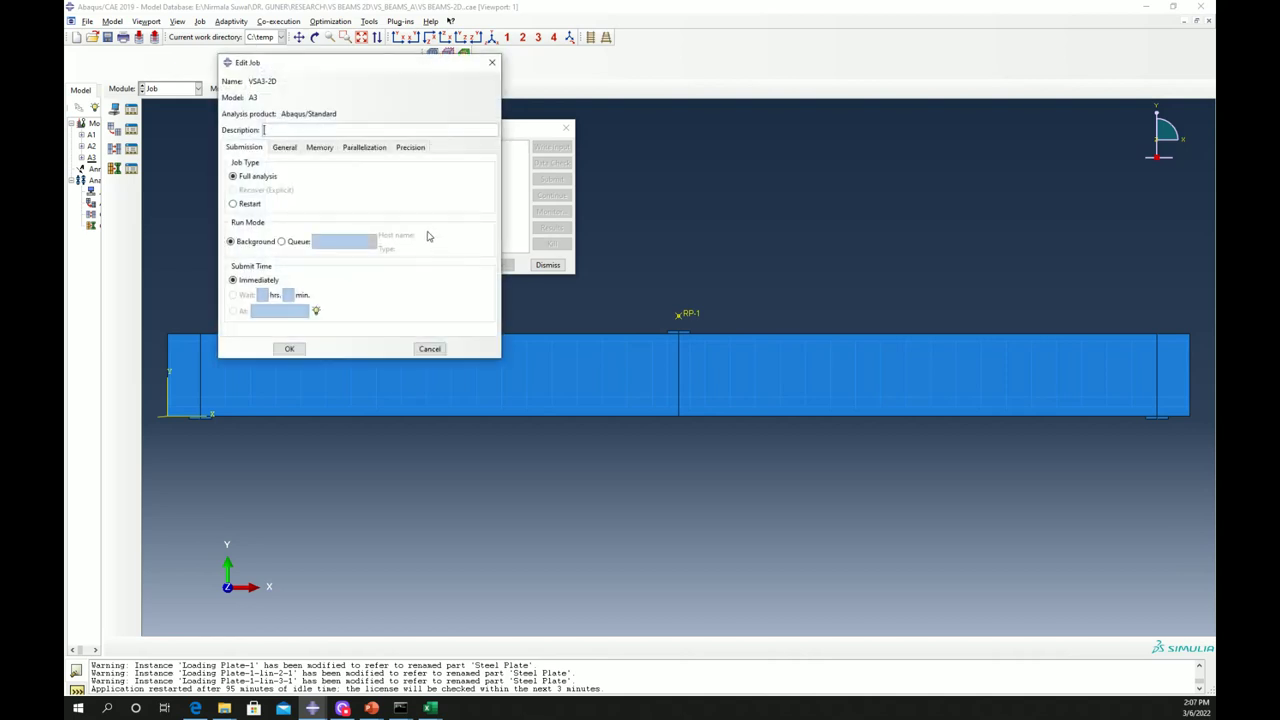
{"action": "left_click", "coordinate": [289, 349]}
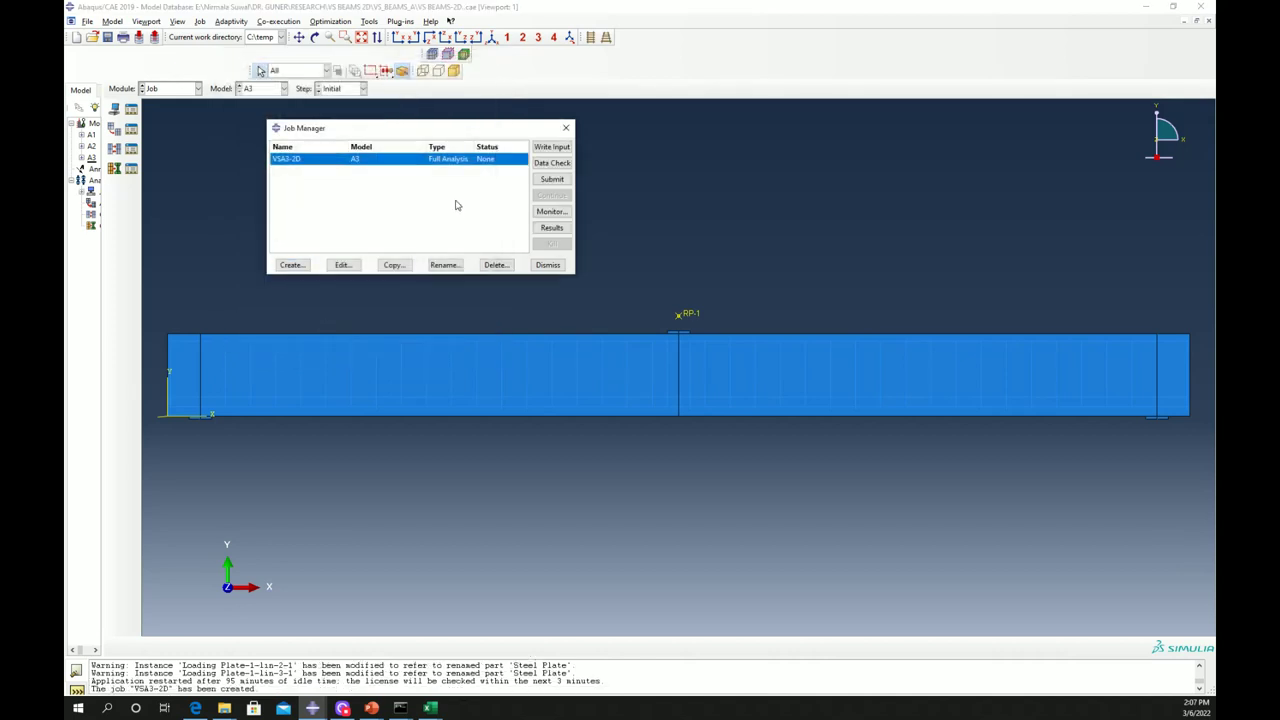
{"action": "left_click", "coordinate": [552, 179]}
{"action": "left_click", "coordinate": [222, 180]}
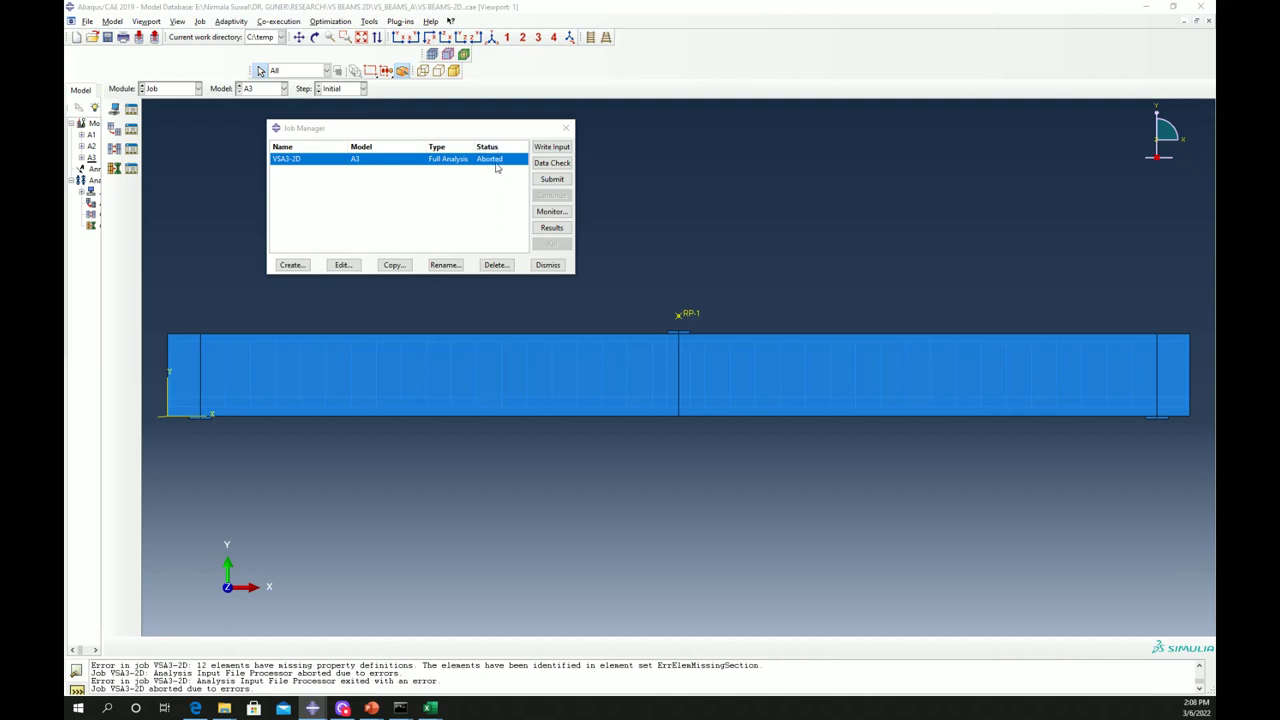
Step: Read the error messages of job VSA3-2D in an enlarged job monitor, and close the monitor and the Job Manager
{"action": "left_click", "coordinate": [566, 212]}
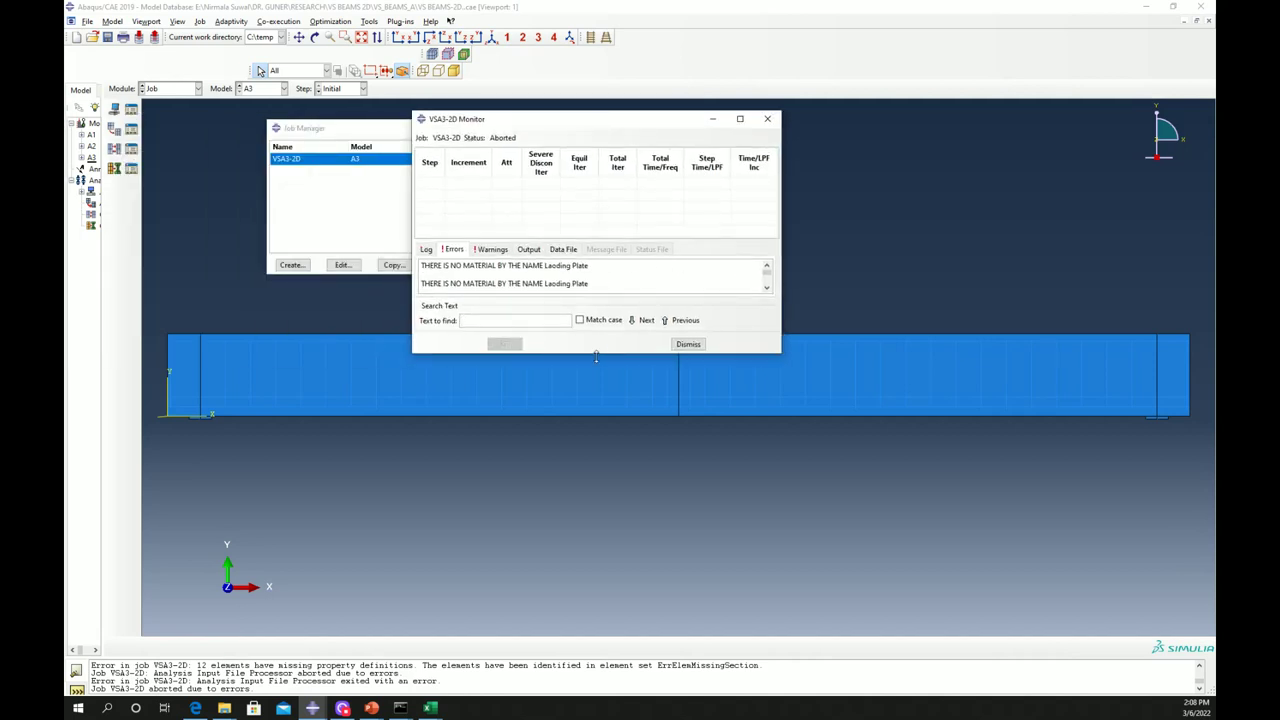
{"action": "left_click_drag", "start_coordinate": [597, 378], "coordinate": [597, 570]}
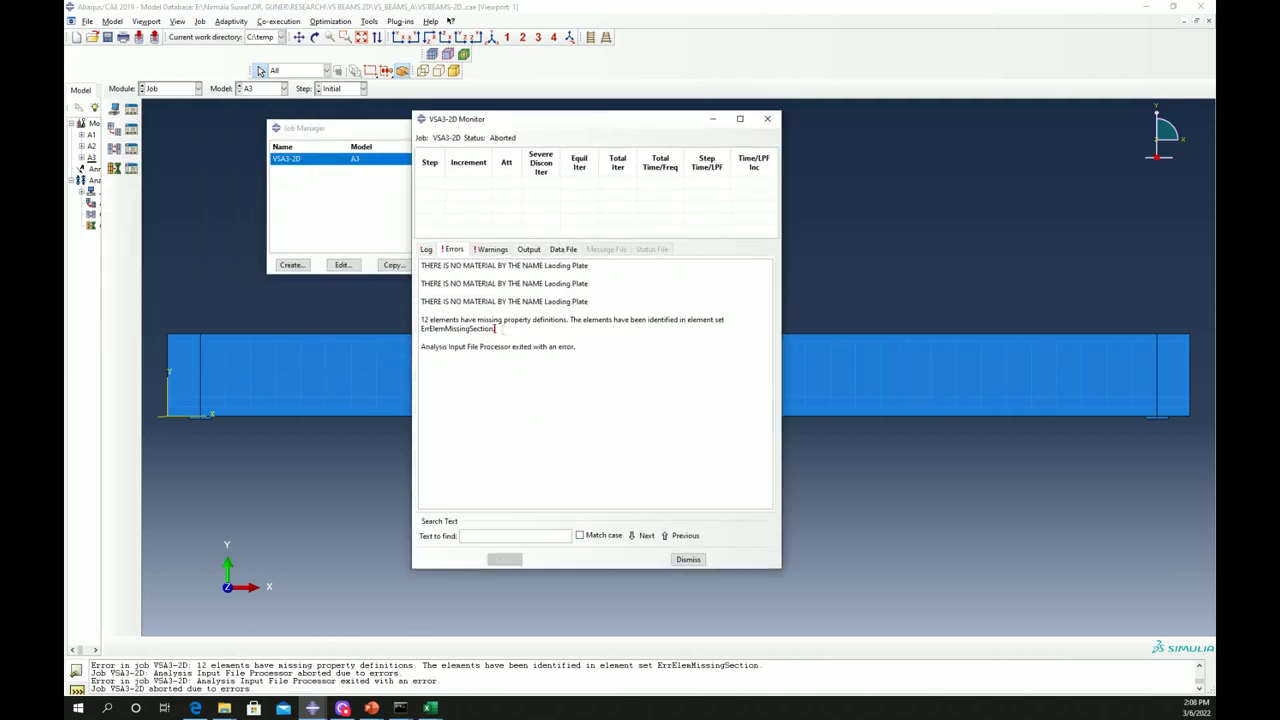
{"action": "left_click_drag", "start_coordinate": [497, 330], "coordinate": [402, 322]}
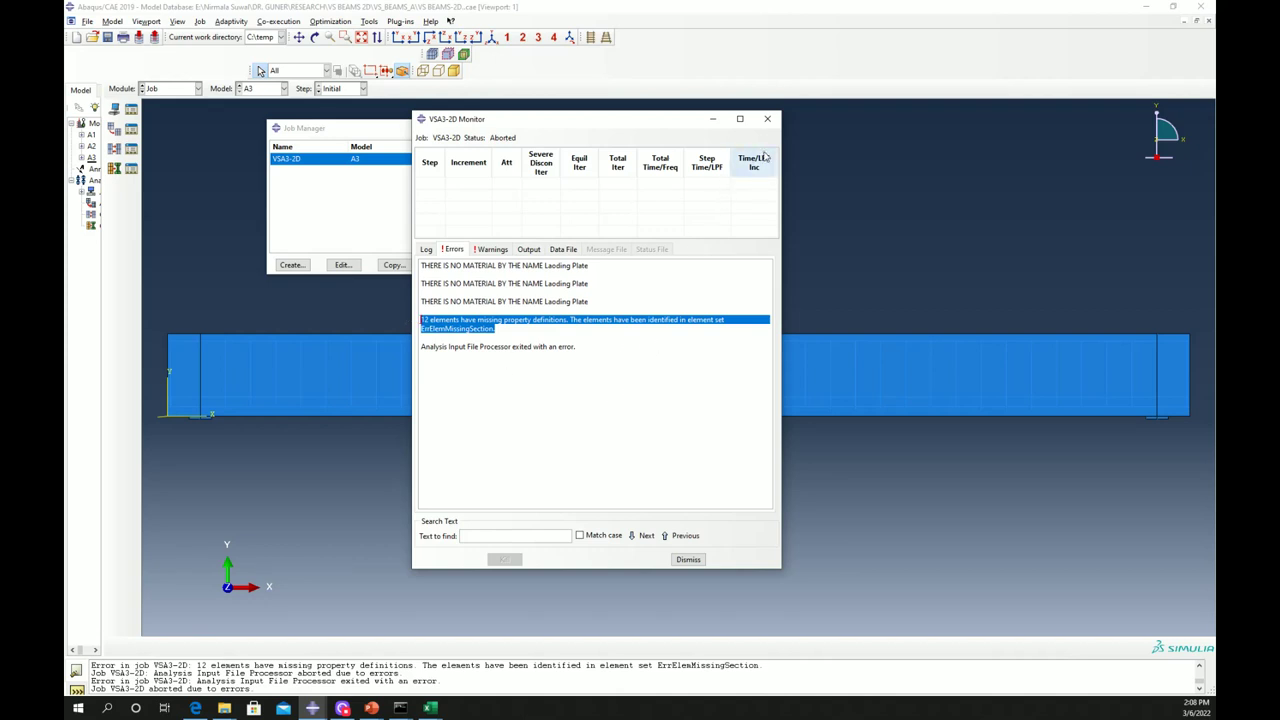
{"action": "left_click", "coordinate": [767, 118]}
{"action": "left_click", "coordinate": [566, 127]}
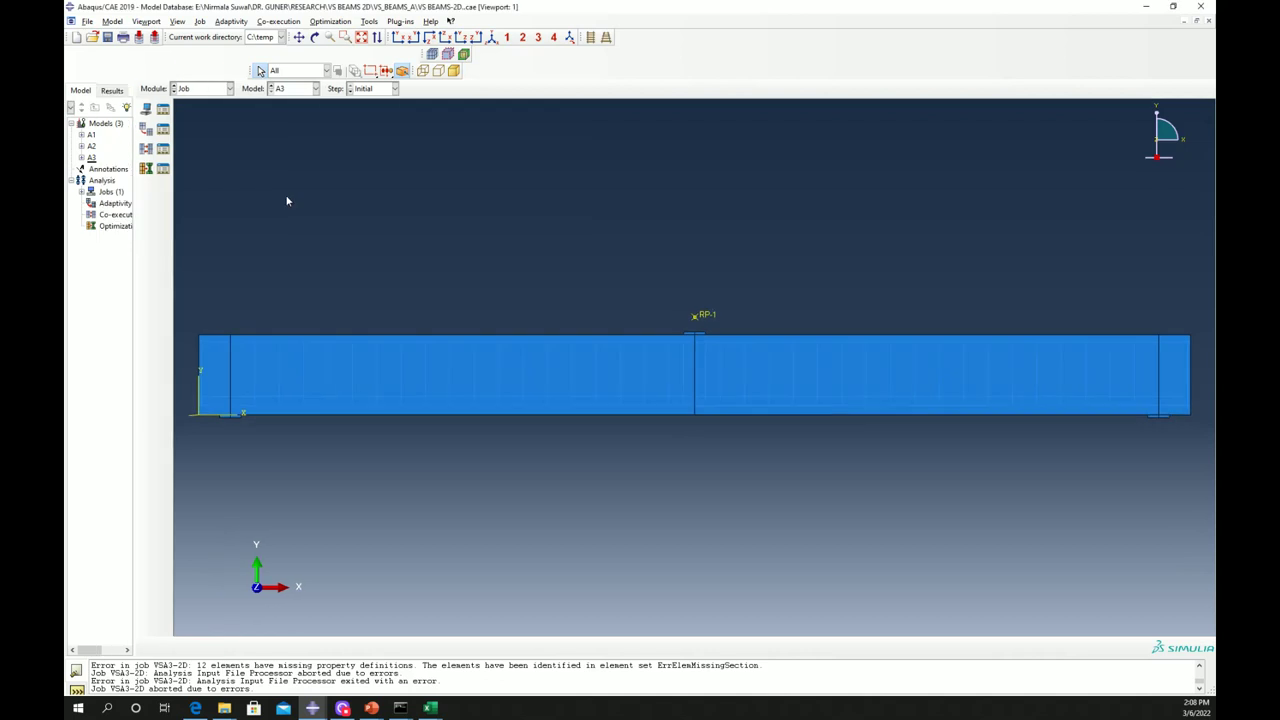
Step: Open the results of job VSA3-2D and expand its output database VSA3-2D.odb in a widened results tree
{"action": "left_click", "coordinate": [164, 110]}
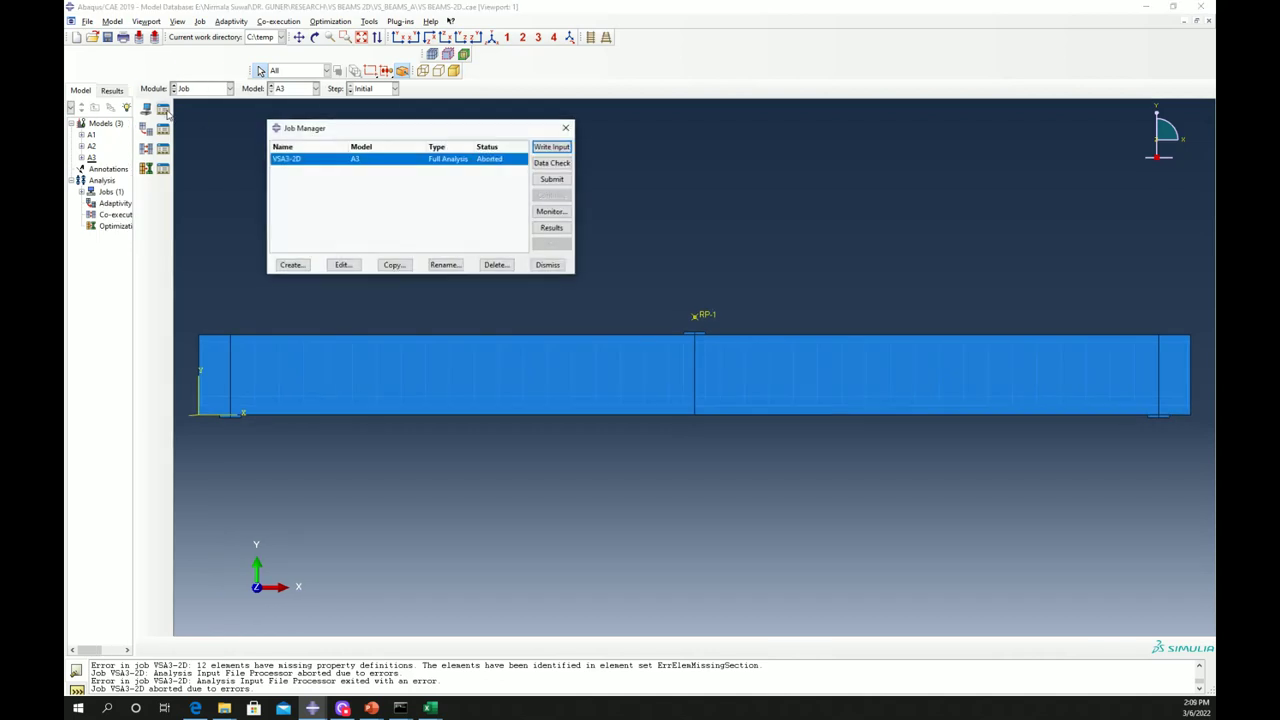
{"action": "left_click", "coordinate": [552, 230]}
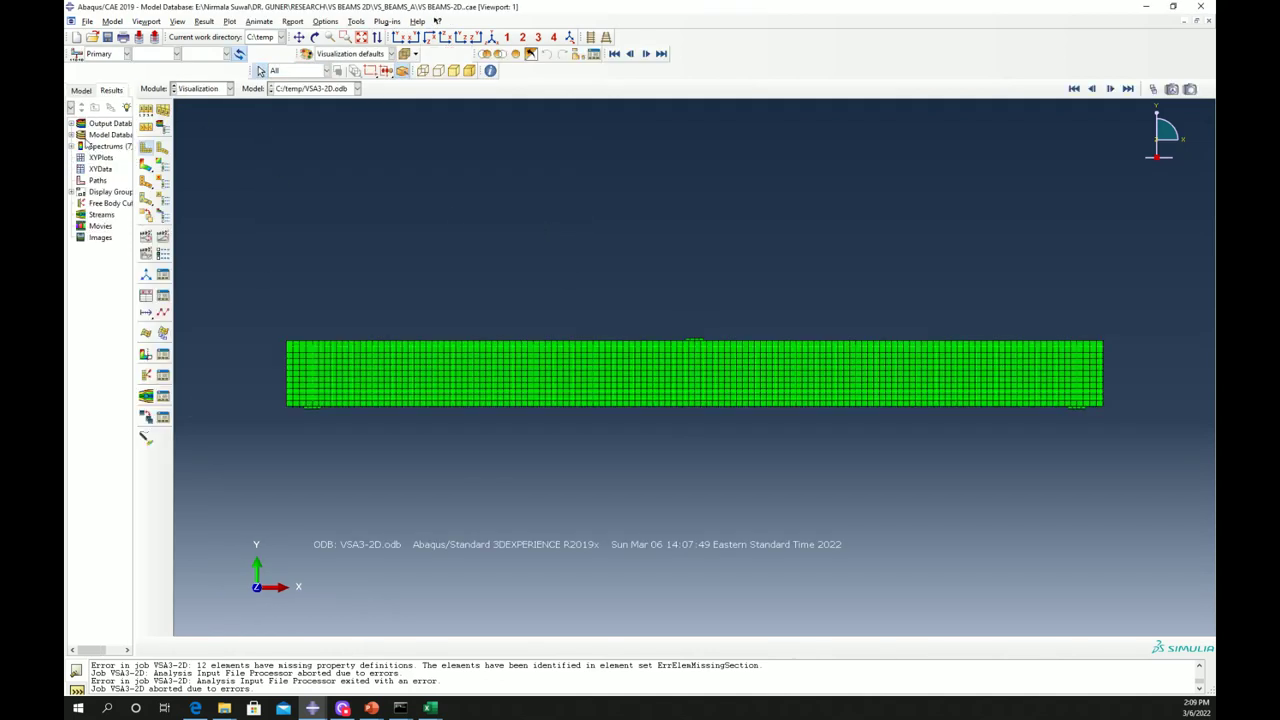
{"action": "left_click", "coordinate": [72, 123]}
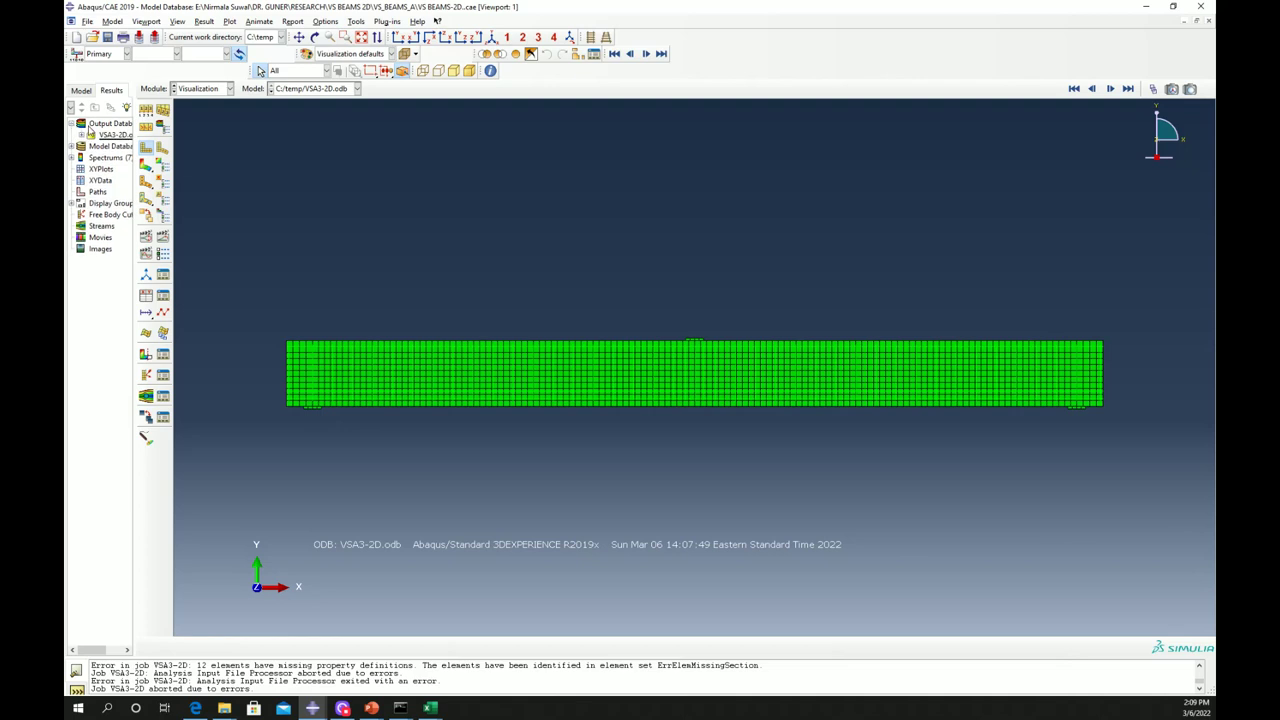
{"action": "left_click", "coordinate": [114, 136]}
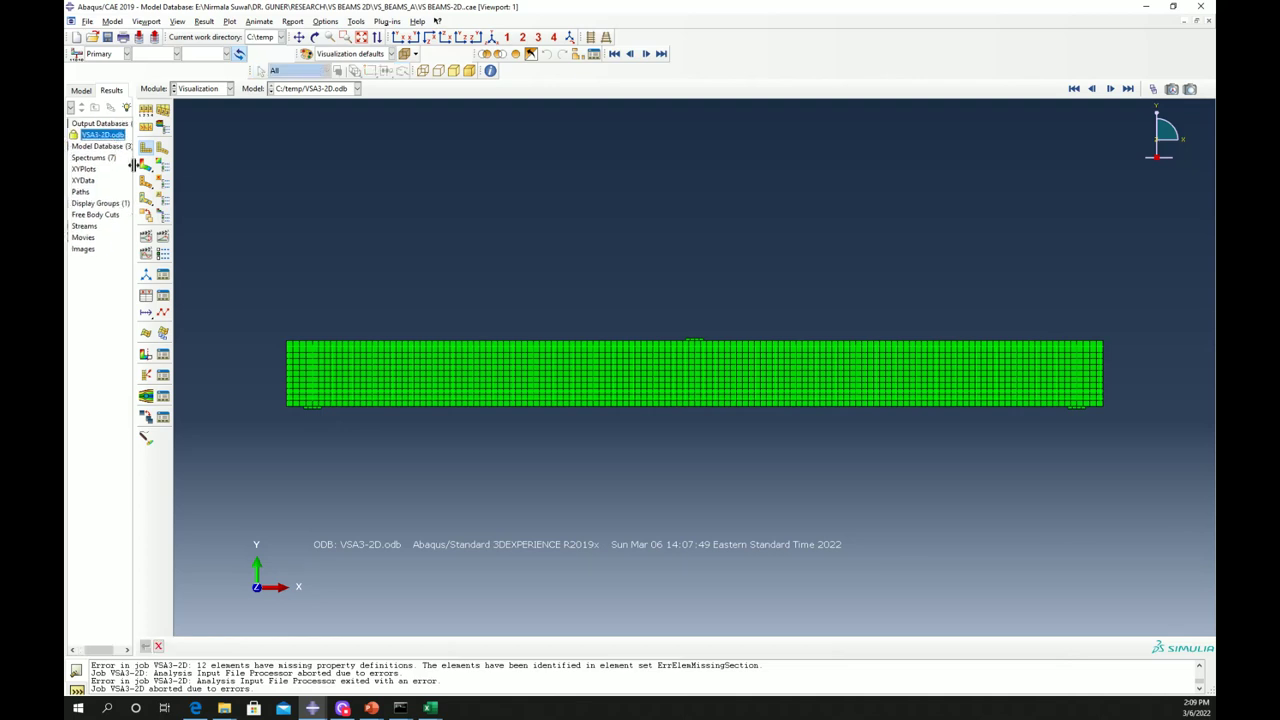
{"action": "left_click_drag", "start_coordinate": [131, 165], "coordinate": [246, 165]}
{"action": "left_click", "coordinate": [81, 134]}
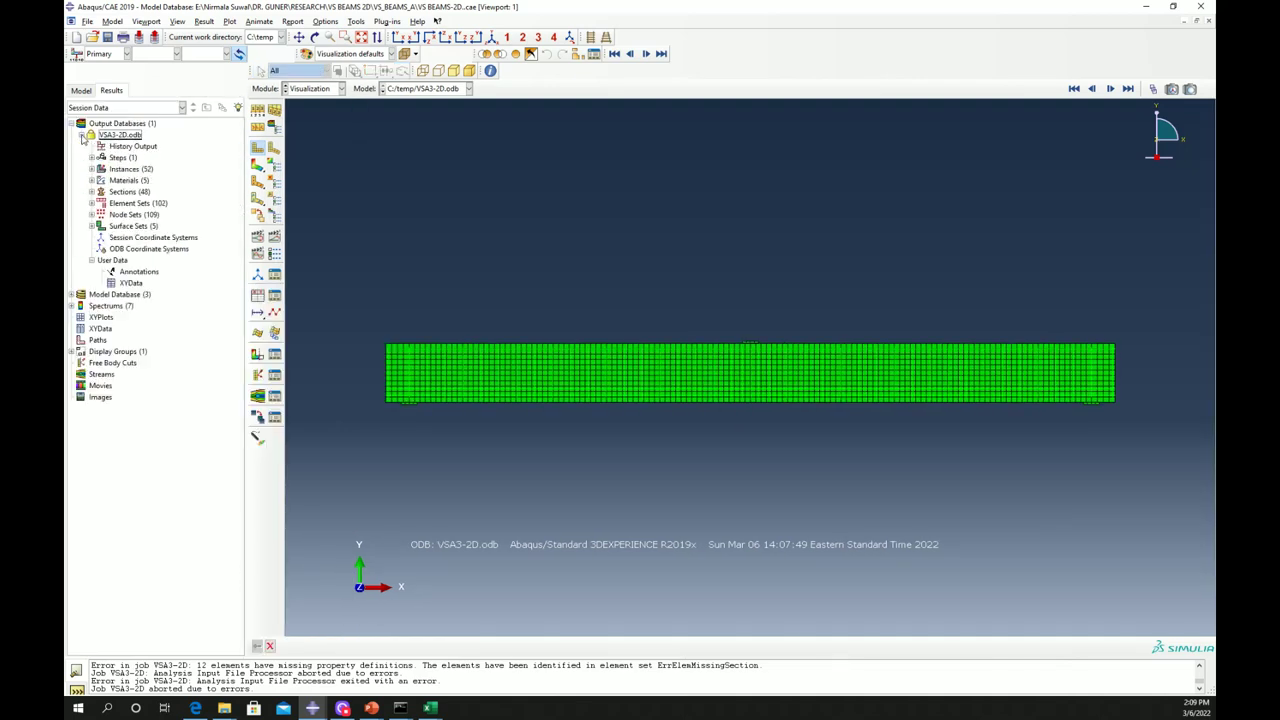
Step: Locate and select the element set ErrElemMissingSection among the element sets of the VSA3-2D output database
{"action": "left_click", "coordinate": [91, 203]}
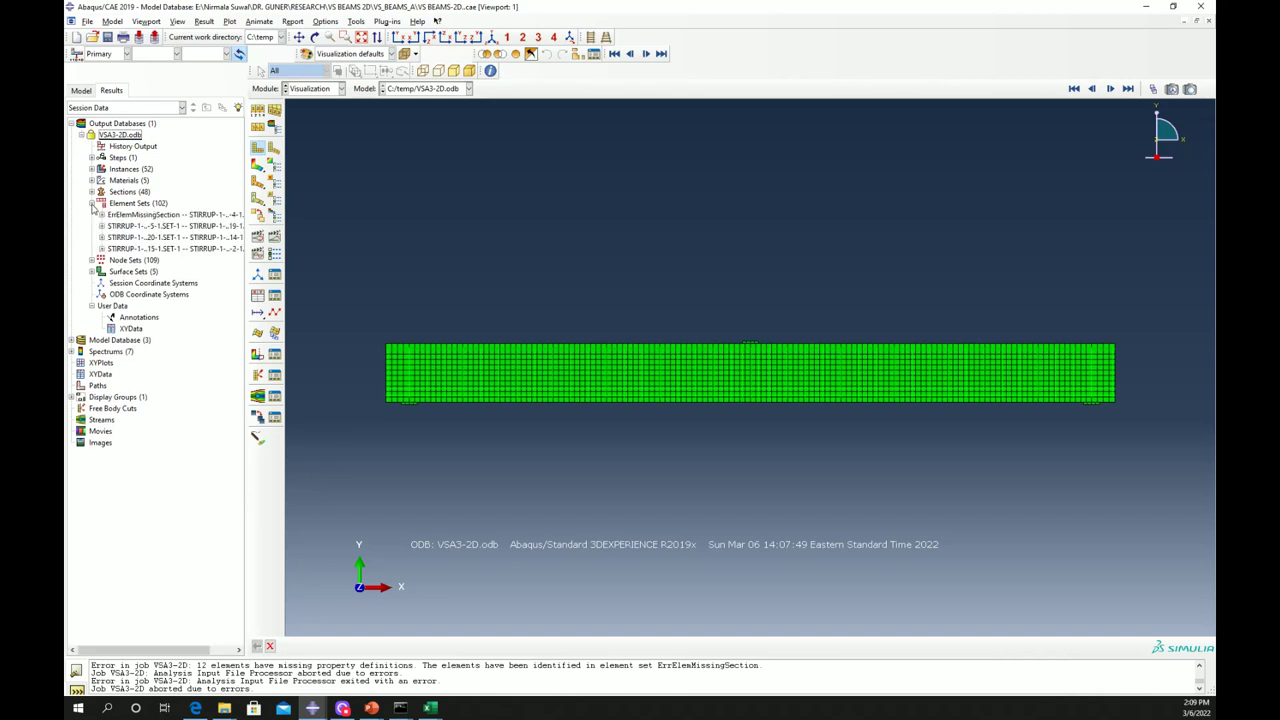
{"action": "left_click", "coordinate": [124, 215]}
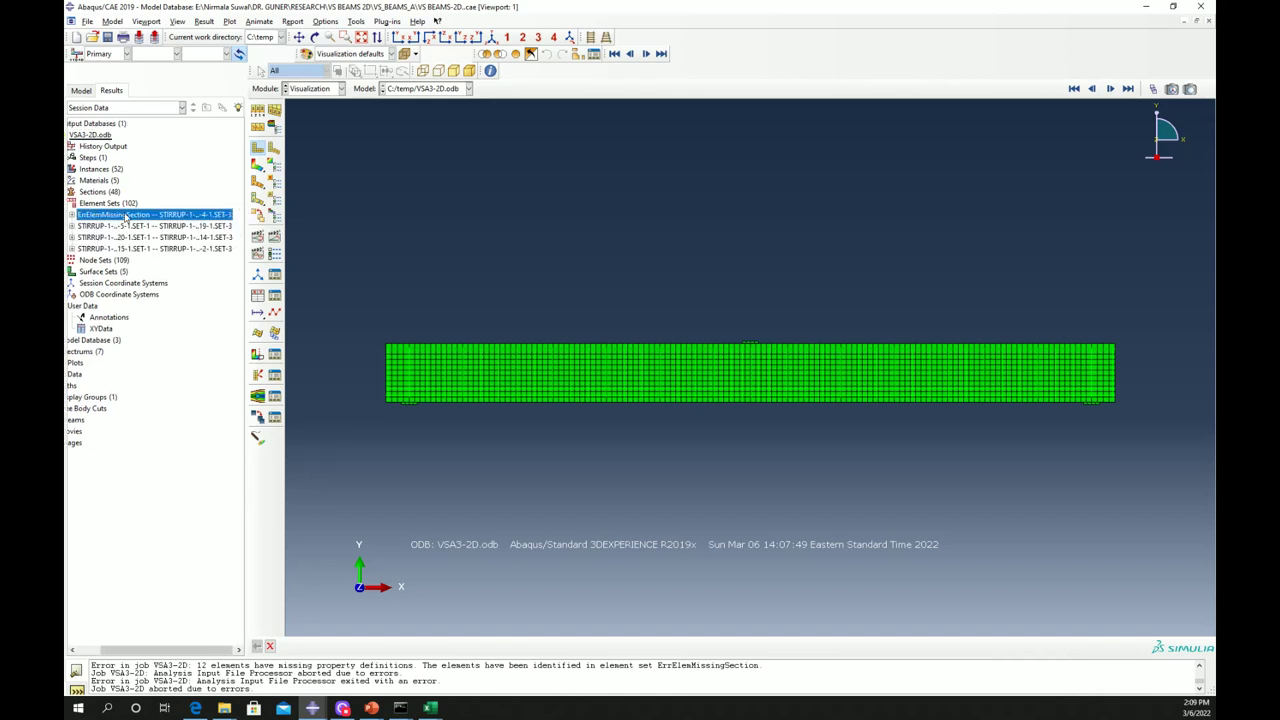
{"action": "right_click", "coordinate": [126, 217]}
{"action": "left_click", "coordinate": [104, 217]}
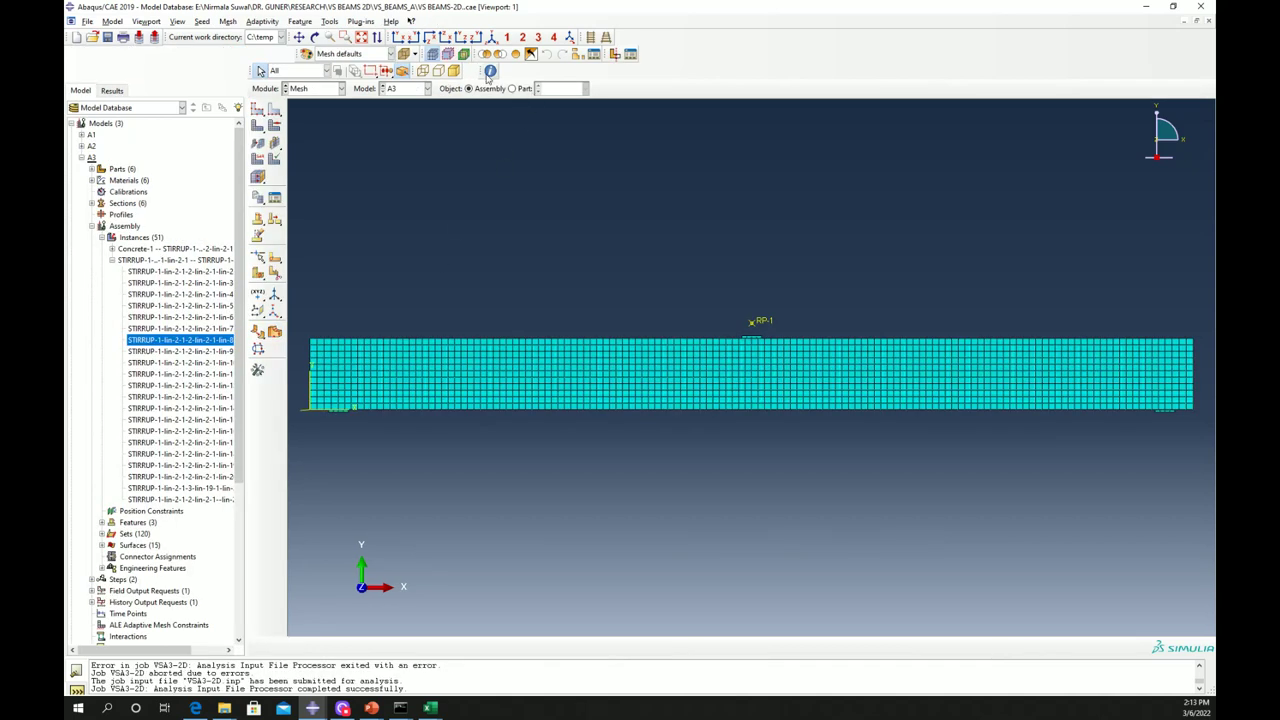
Step: Assign the Standard linear Truss element type T2D2 to the STIRRUP part
{"action": "left_click", "coordinate": [512, 88]}
{"action": "left_click", "coordinate": [562, 88]}
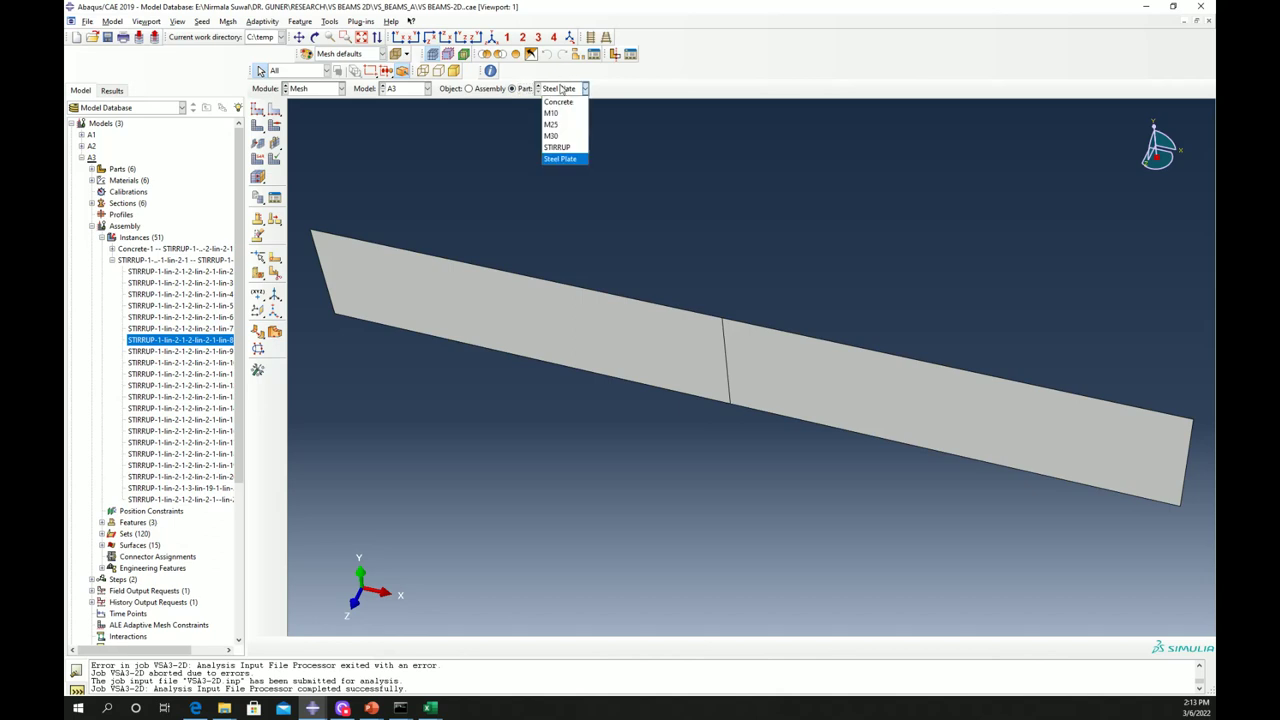
{"action": "left_click", "coordinate": [560, 160]}
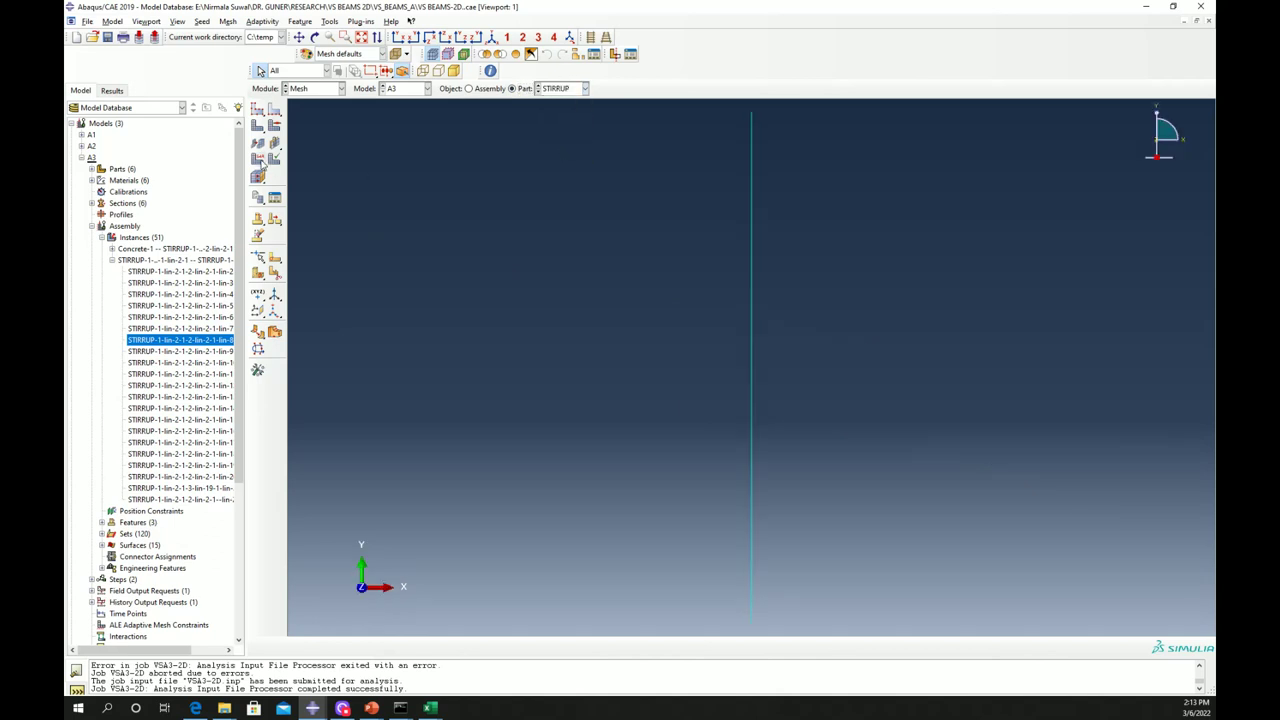
{"action": "left_click", "coordinate": [259, 177]}
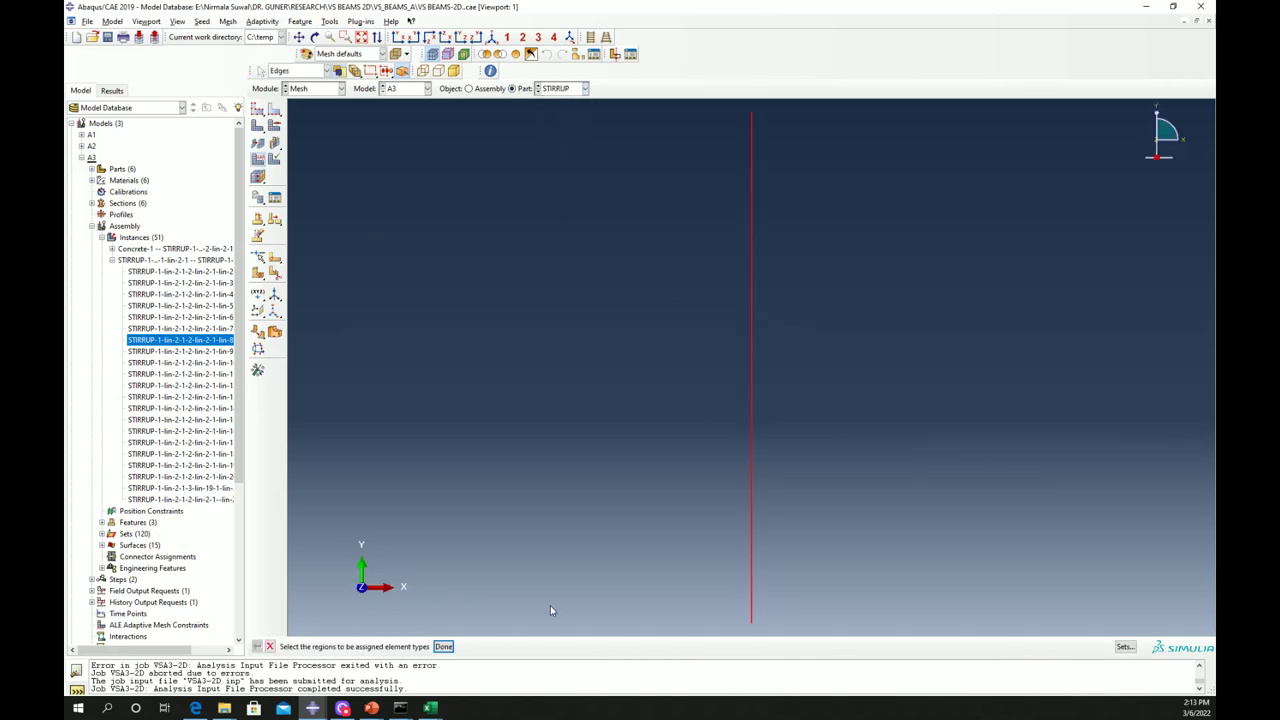
{"action": "left_click", "coordinate": [443, 646]}
{"action": "left_click", "coordinate": [533, 226]}
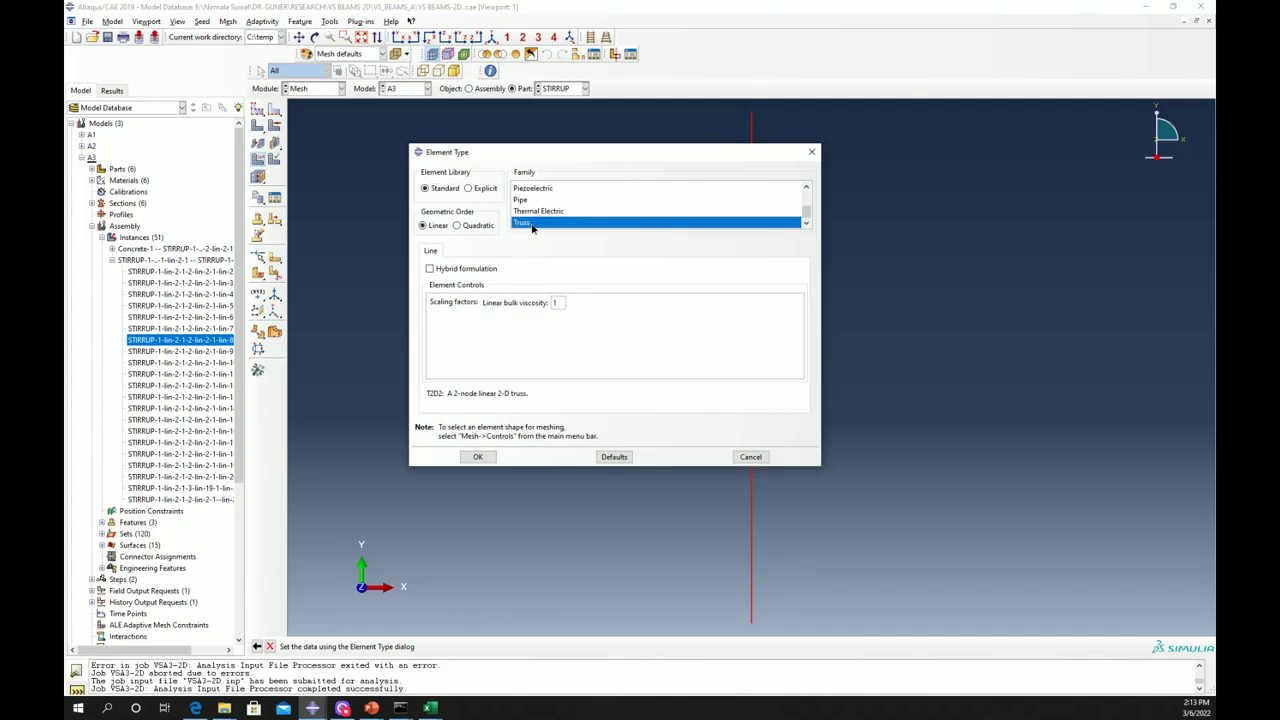
{"action": "left_click", "coordinate": [539, 212]}
{"action": "left_click", "coordinate": [540, 224]}
{"action": "left_click", "coordinate": [457, 225]}
{"action": "left_click", "coordinate": [424, 225]}
{"action": "left_click", "coordinate": [478, 457]}
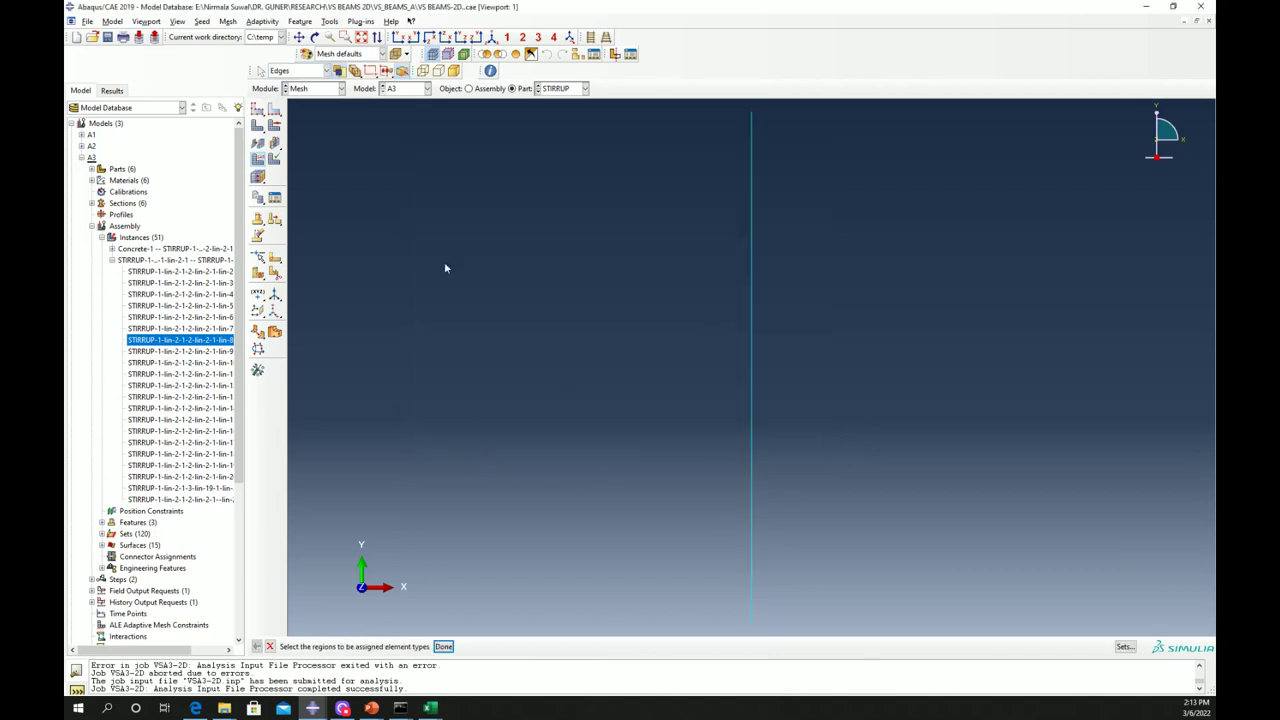
{"action": "left_click", "coordinate": [443, 646]}
Step: Mesh the STIRRUP part
{"action": "left_click", "coordinate": [258, 127]}
{"action": "left_click", "coordinate": [358, 647]}
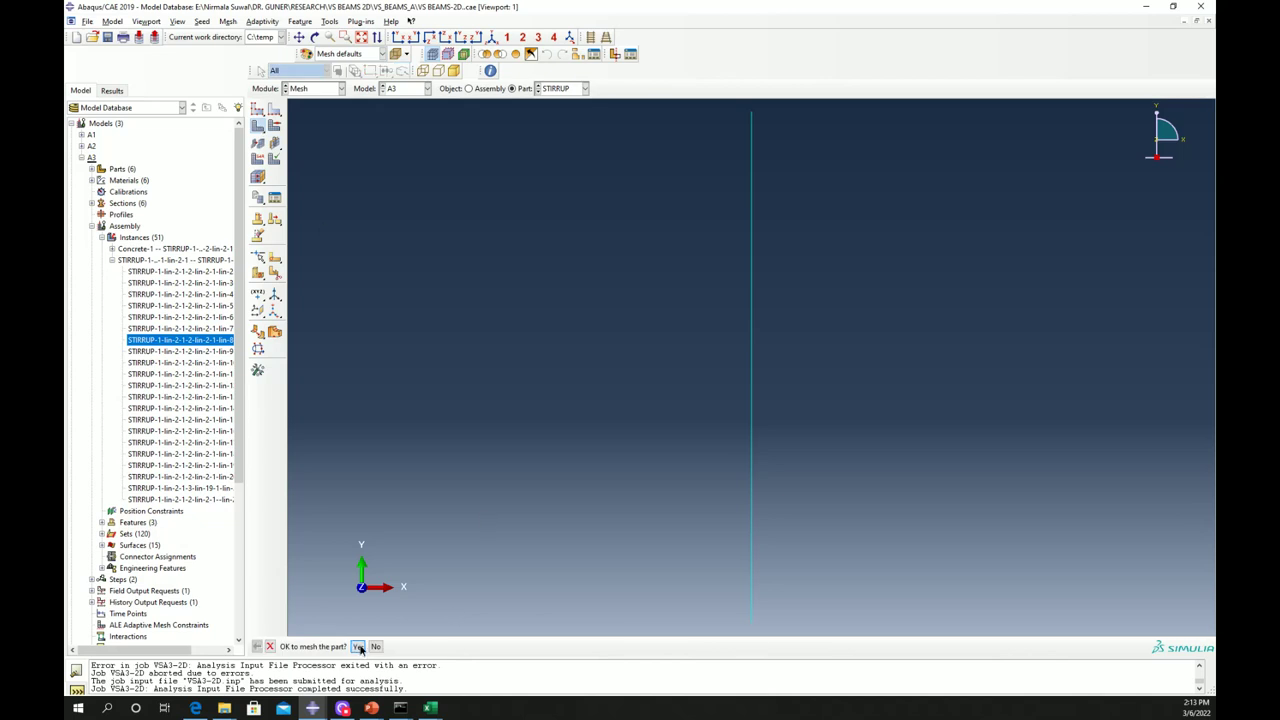
{"action": "left_click", "coordinate": [310, 89]}
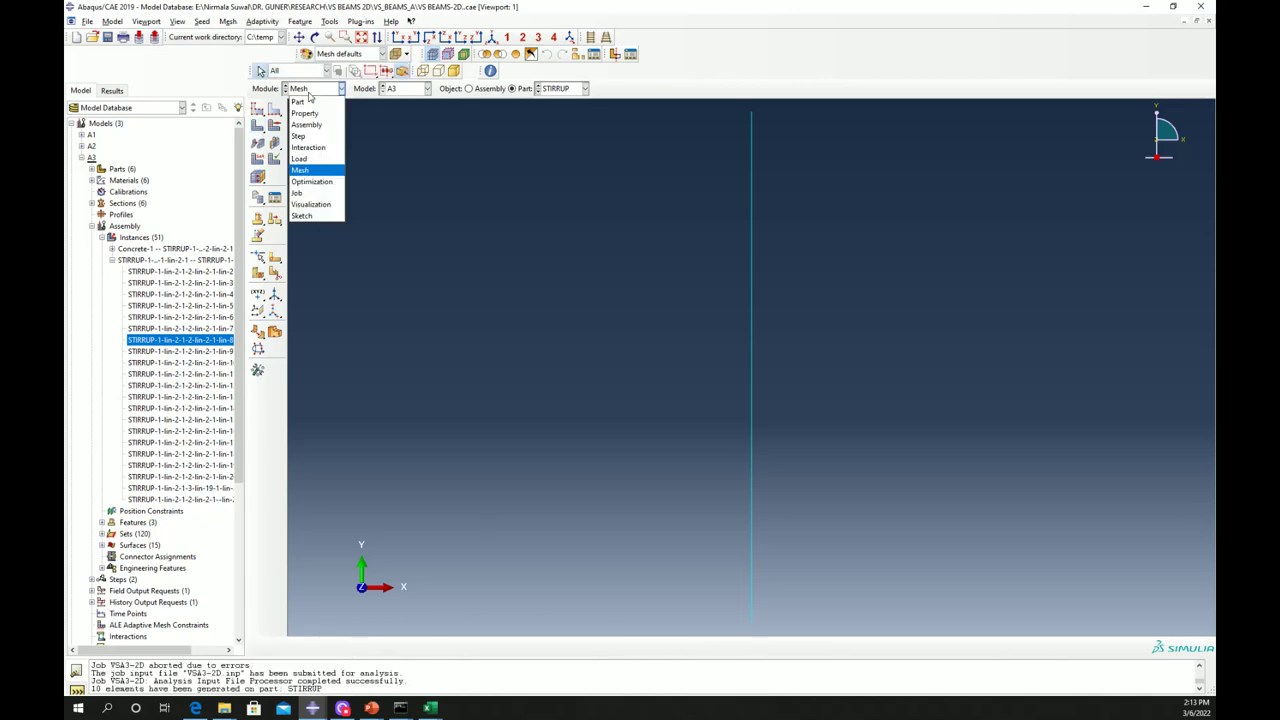
{"action": "left_click", "coordinate": [395, 300]}
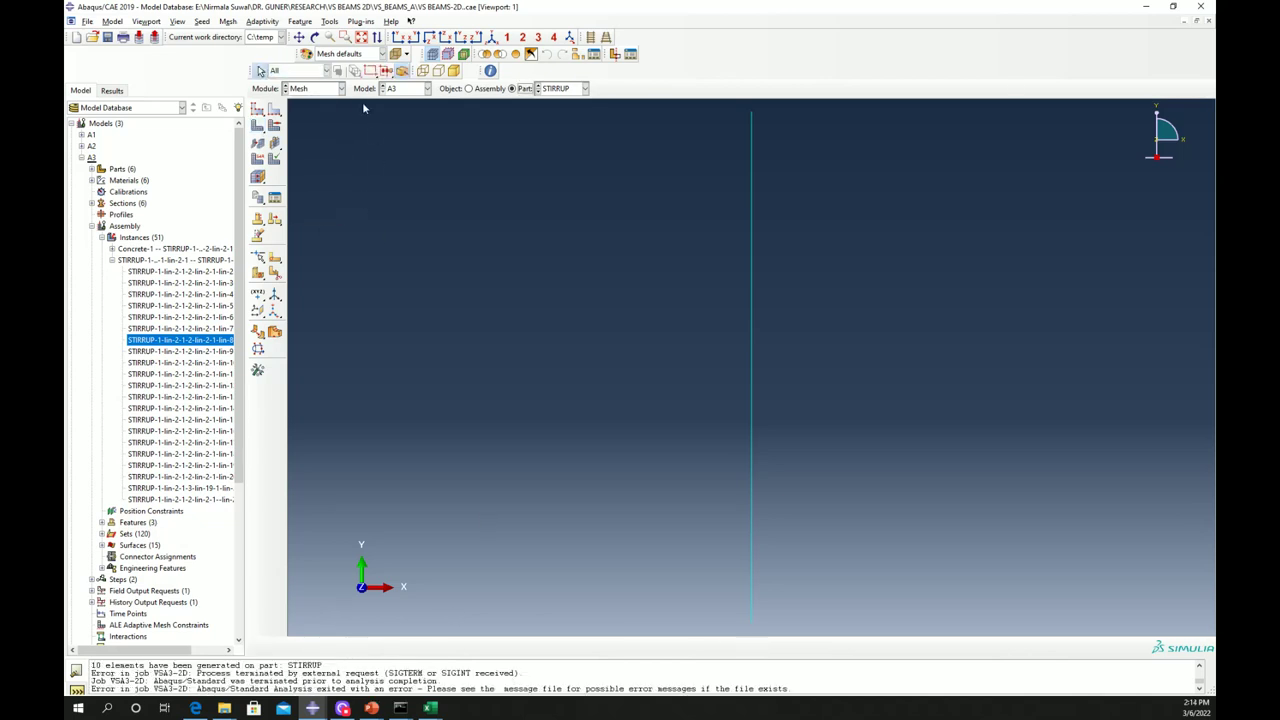
Step: Recreate the full analysis job VSA3-2D for model A3 in the Job module and submit it, overwriting the existing job files
{"action": "left_click", "coordinate": [315, 89]}
{"action": "left_click", "coordinate": [320, 191]}
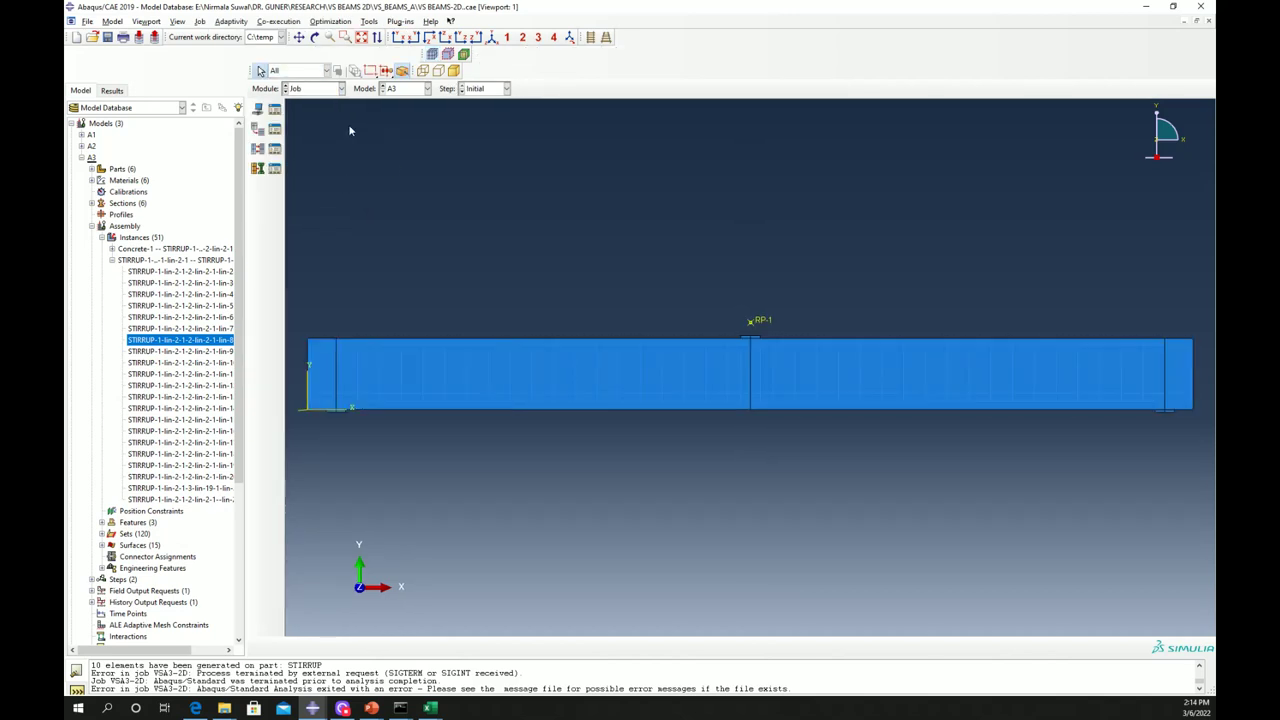
{"action": "left_click", "coordinate": [276, 110]}
{"action": "left_click", "coordinate": [292, 264]}
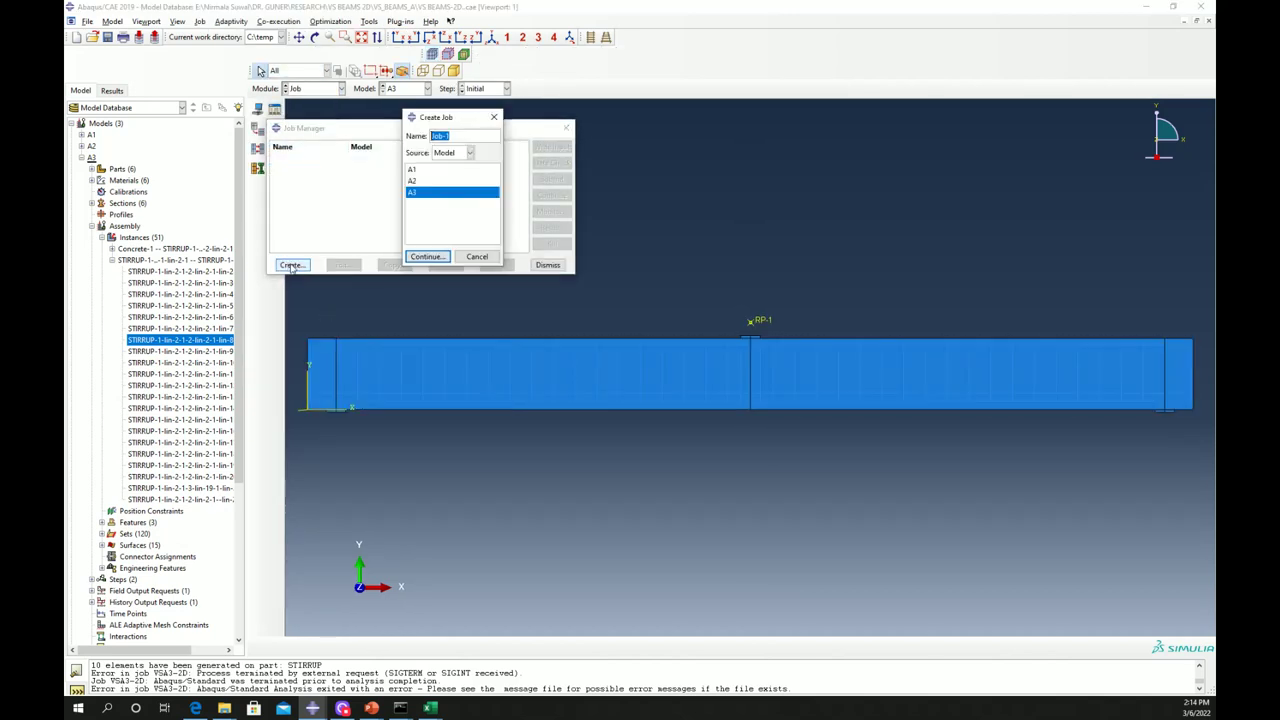
{"action": "type", "text": "VAS"}
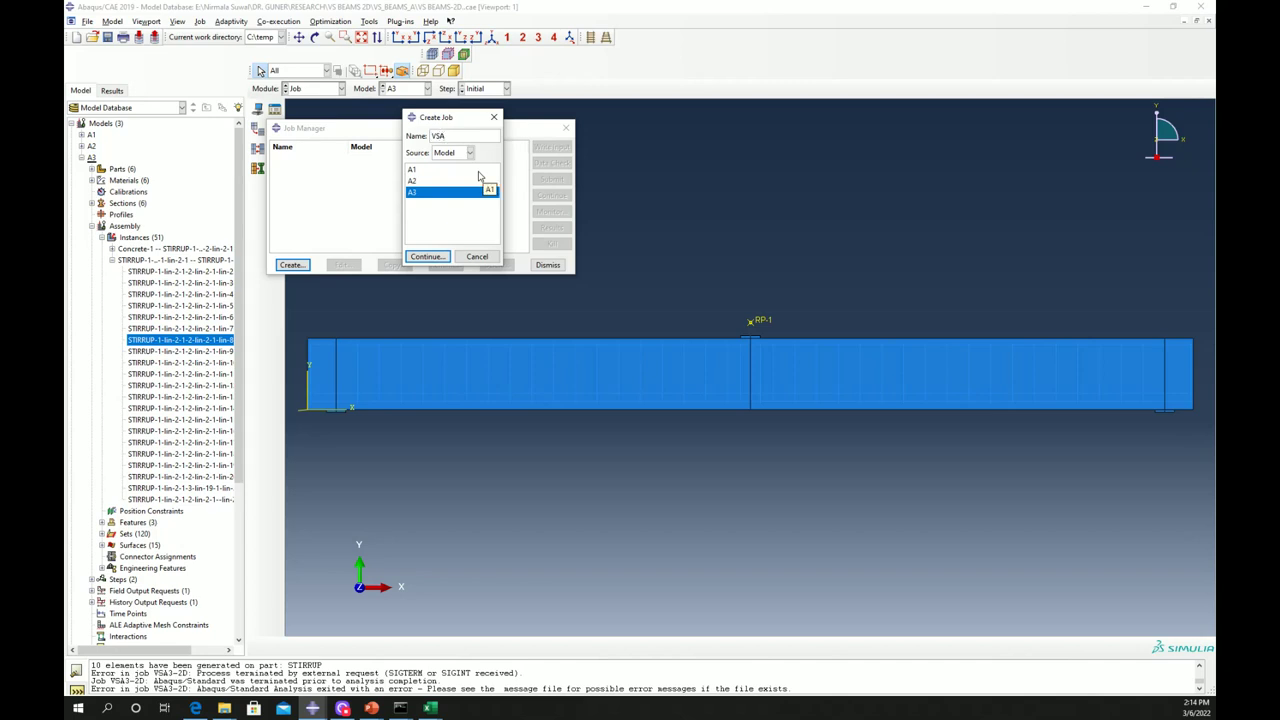
{"action": "left_click", "coordinate": [427, 256]}
{"action": "left_click", "coordinate": [290, 347]}
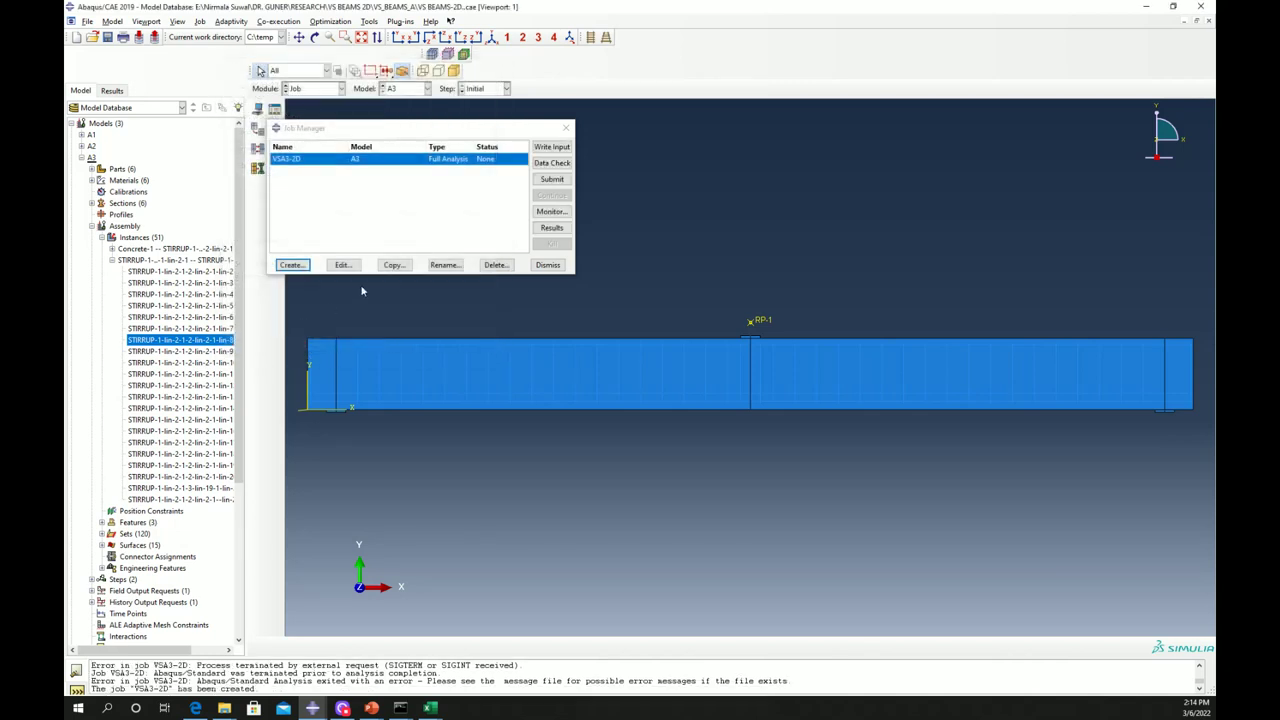
{"action": "left_click", "coordinate": [552, 180]}
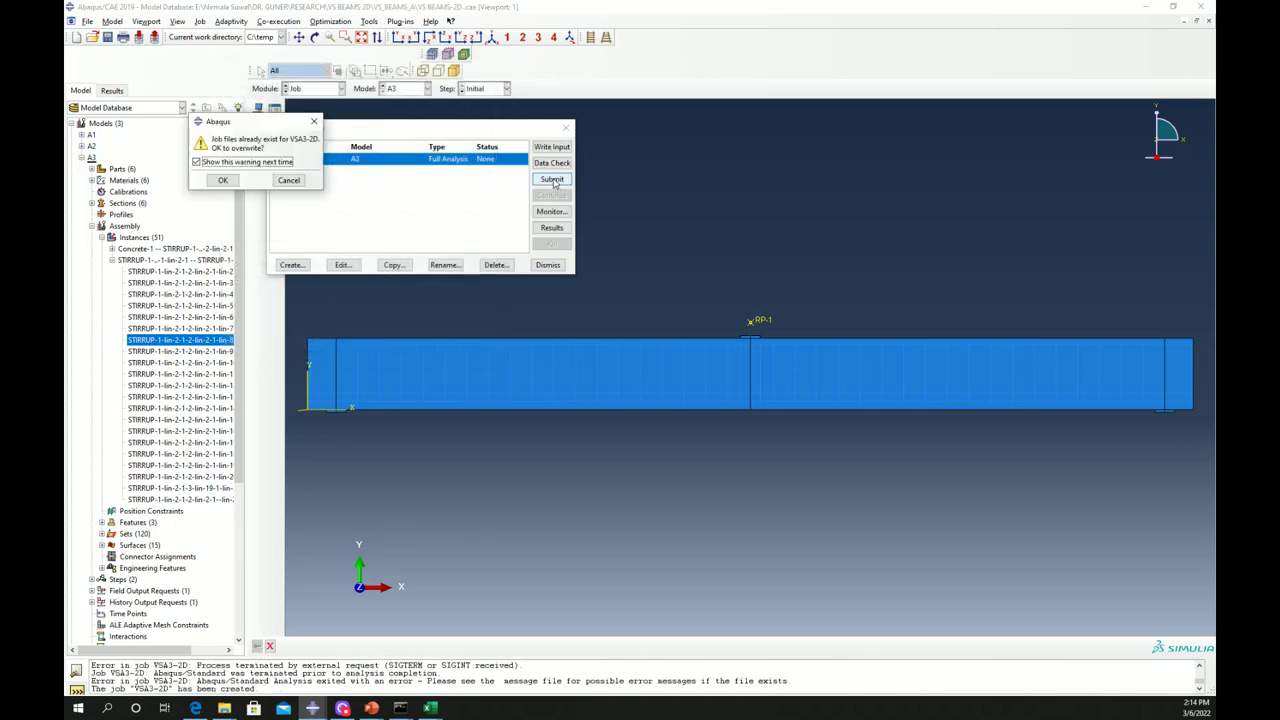
{"action": "left_click", "coordinate": [224, 180]}
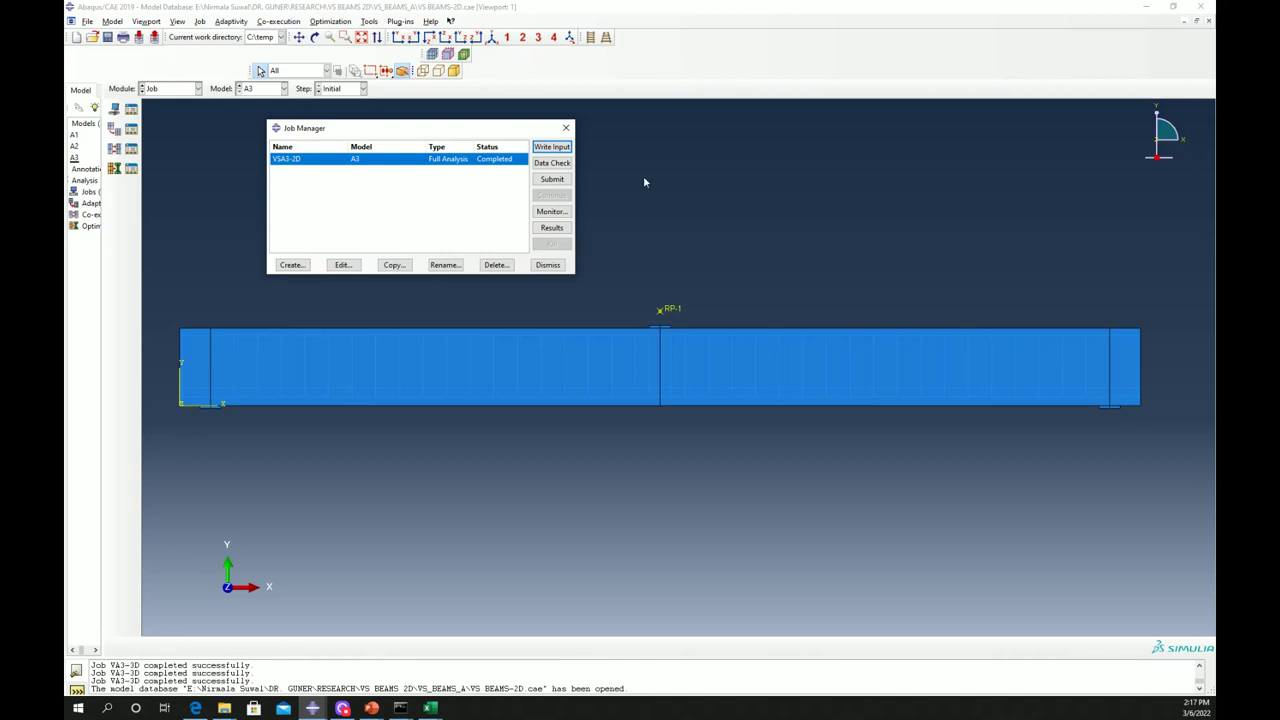
Step: Open the job results and view the Mises stress contours of the beam at frame 161
{"action": "left_click", "coordinate": [551, 227]}
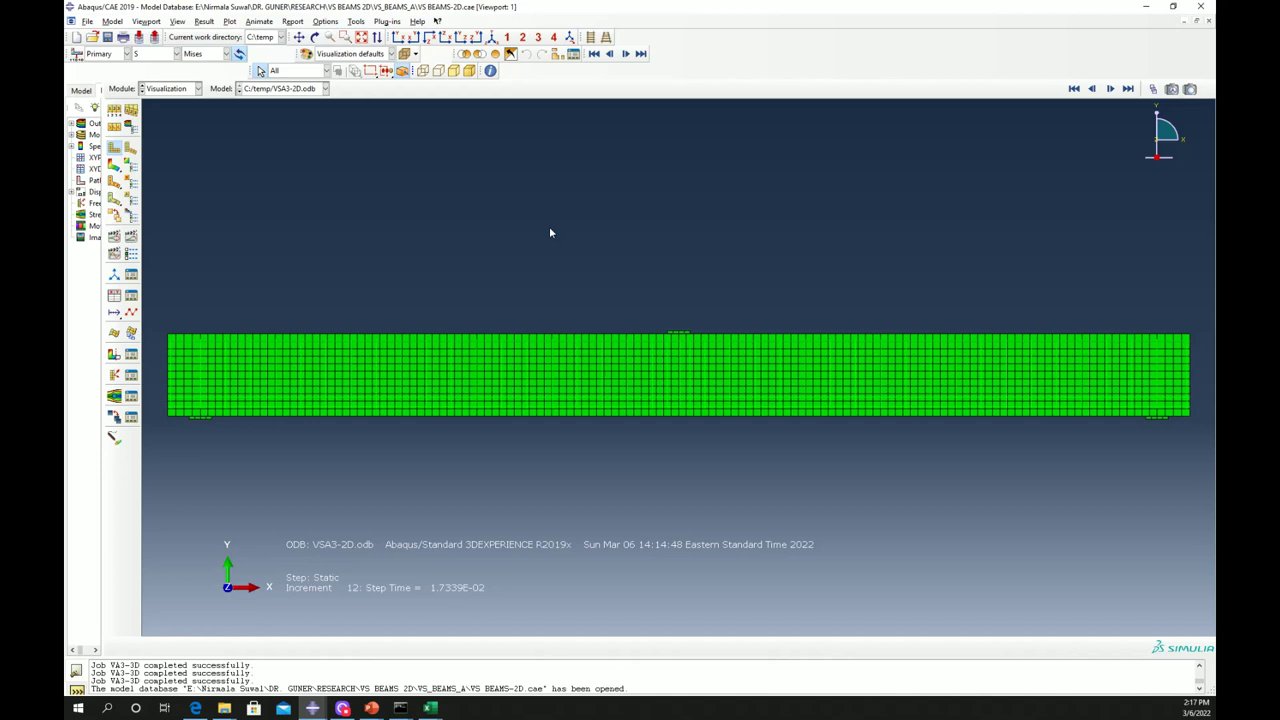
{"action": "left_click", "coordinate": [116, 166]}
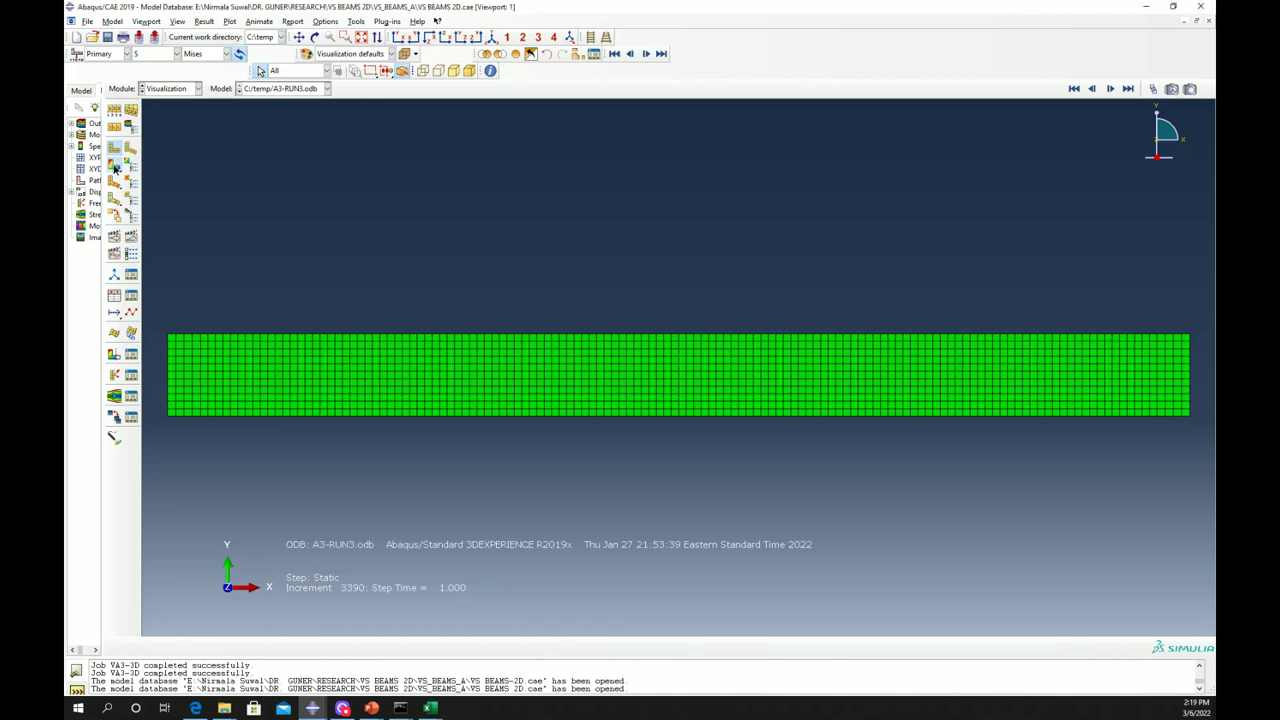
{"action": "left_click", "coordinate": [1152, 88]}
{"action": "left_click_drag", "start_coordinate": [1127, 236], "coordinate": [1012, 237]}
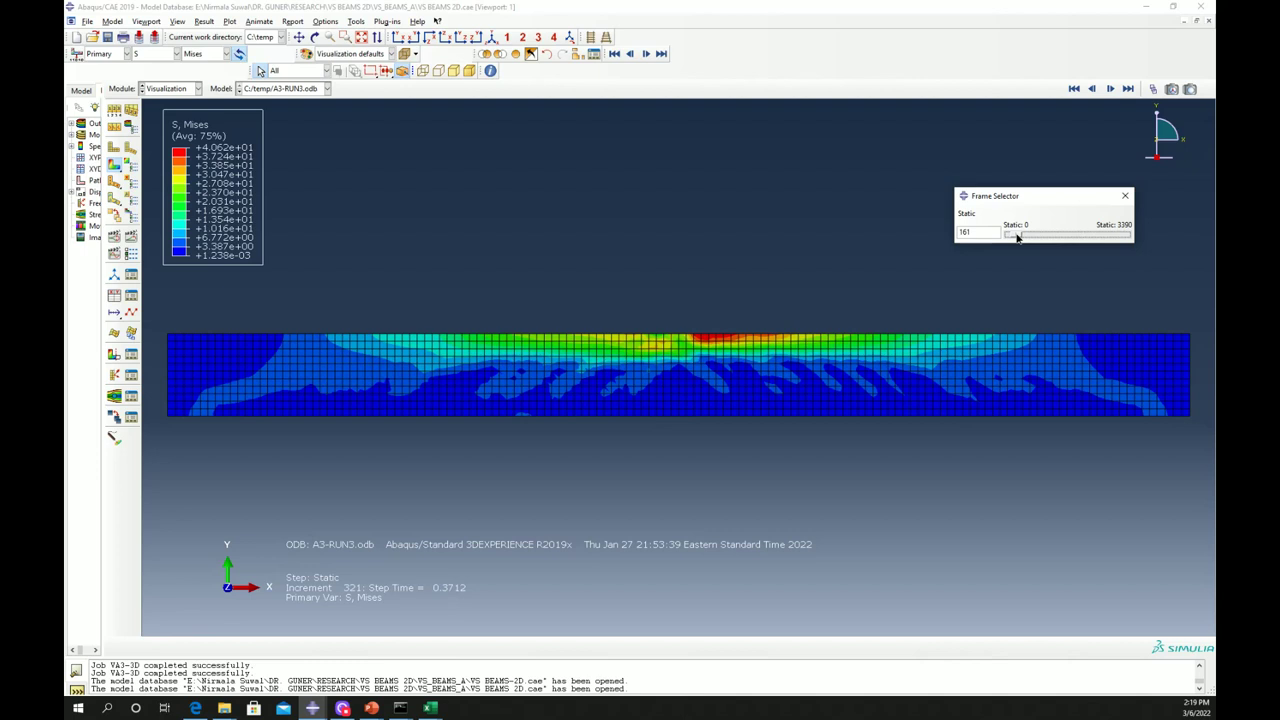
Step: Display only the M10, M25, M30 and stirrup part instances, and view their Mises stress contours at increment 357
{"action": "left_click", "coordinate": [577, 54]}
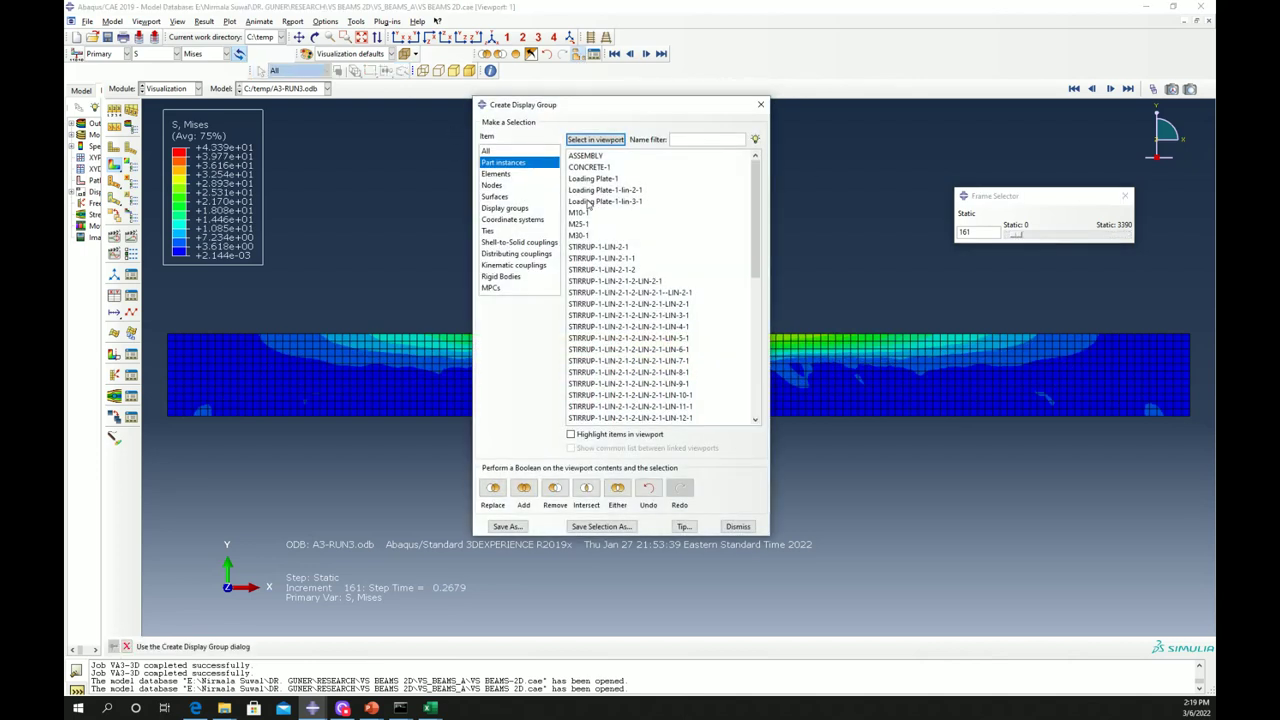
{"action": "left_click_drag", "start_coordinate": [578, 215], "coordinate": [600, 422]}
{"action": "left_click", "coordinate": [493, 487]}
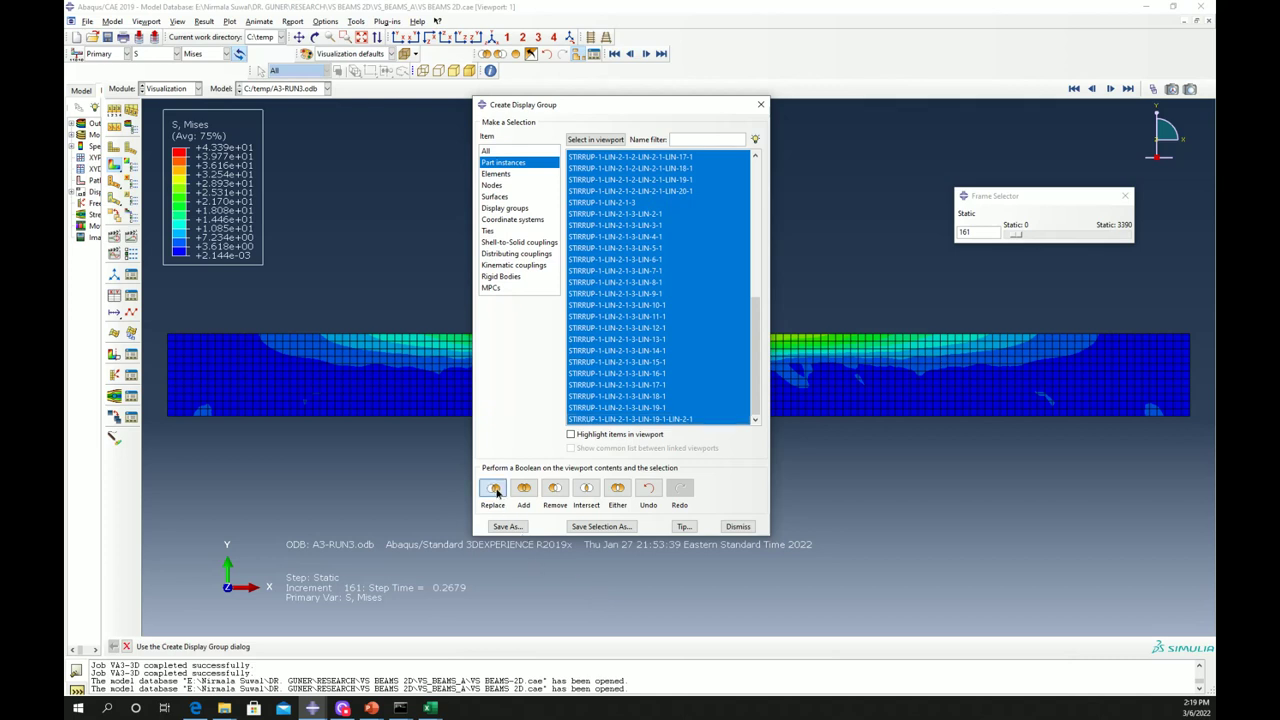
{"action": "left_click", "coordinate": [760, 104]}
{"action": "mouse_move", "coordinate": [1012, 235]}
{"action": "left_mouse_down"}
{"action": "mouse_move", "coordinate": [1078, 238]}
{"action": "mouse_move", "coordinate": [1024, 238]}
{"action": "left_mouse_up"}
{"action": "left_click", "coordinate": [1124, 197]}
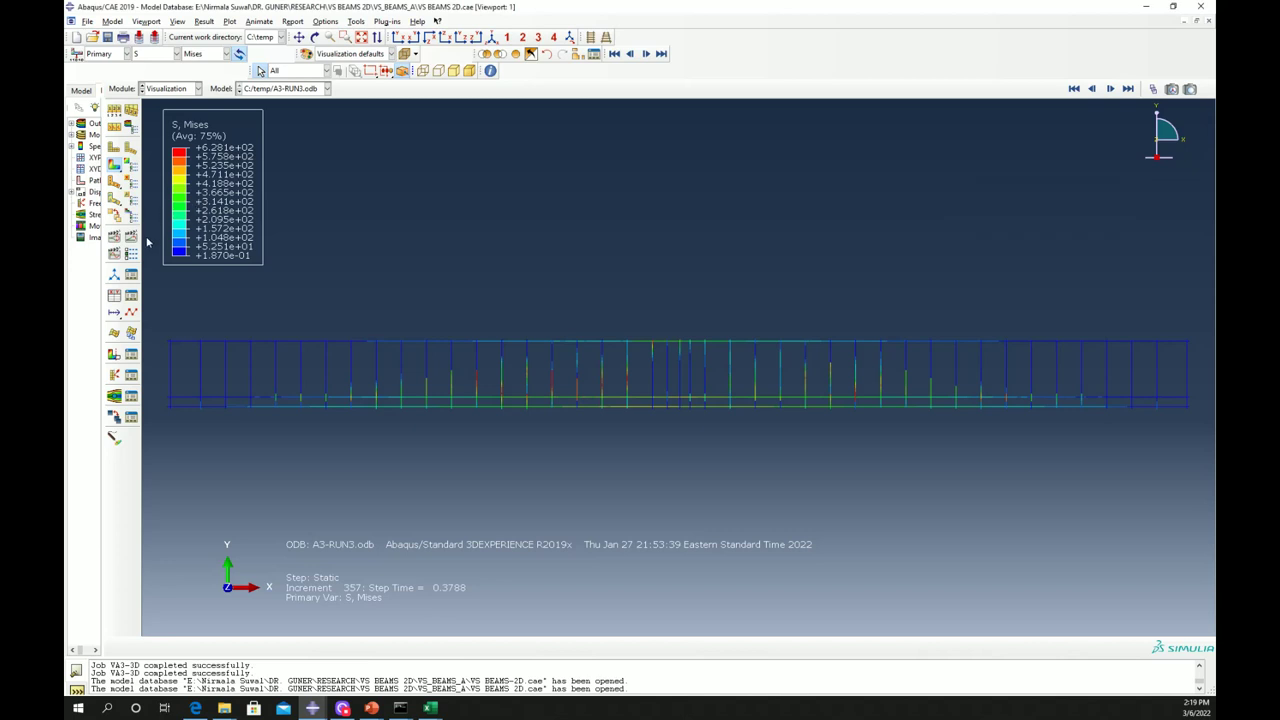
Step: Start extracting XY data from the ODB field output and open the position choices for the output variables
{"action": "left_click", "coordinate": [116, 297]}
{"action": "left_click", "coordinate": [606, 185]}
{"action": "left_click", "coordinate": [603, 289]}
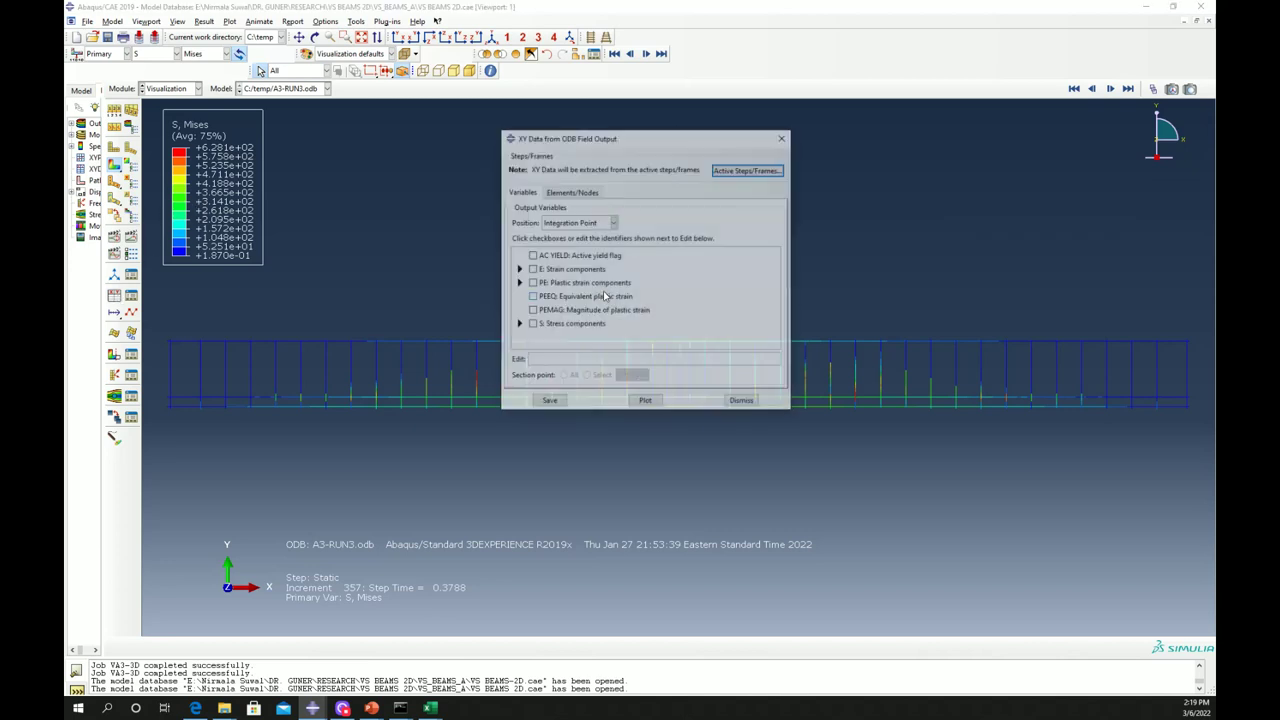
{"action": "left_click", "coordinate": [584, 224]}
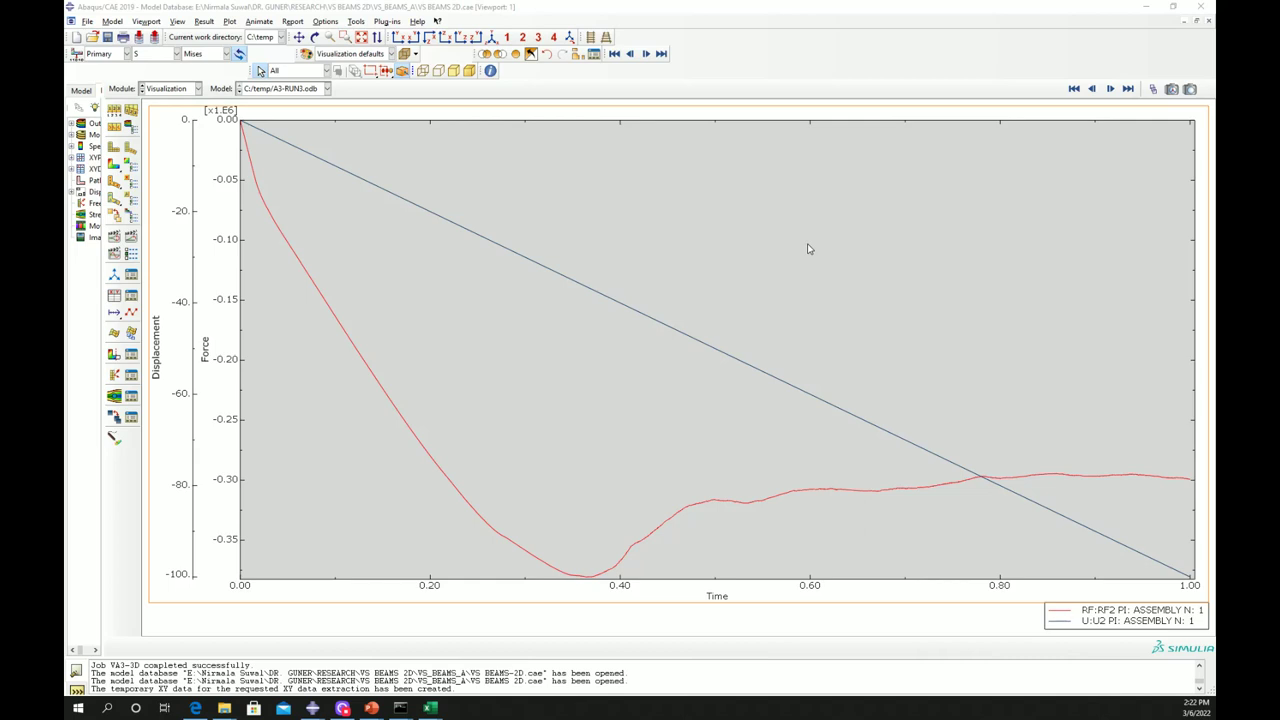
Step: Switch to the result comparison workbook in Excel and show the 3D_Abaqus and 2D-Abaqus series in the VS-A3 chart
{"action": "key", "text": "alt+Tab"}
{"action": "left_click", "coordinate": [978, 385]}
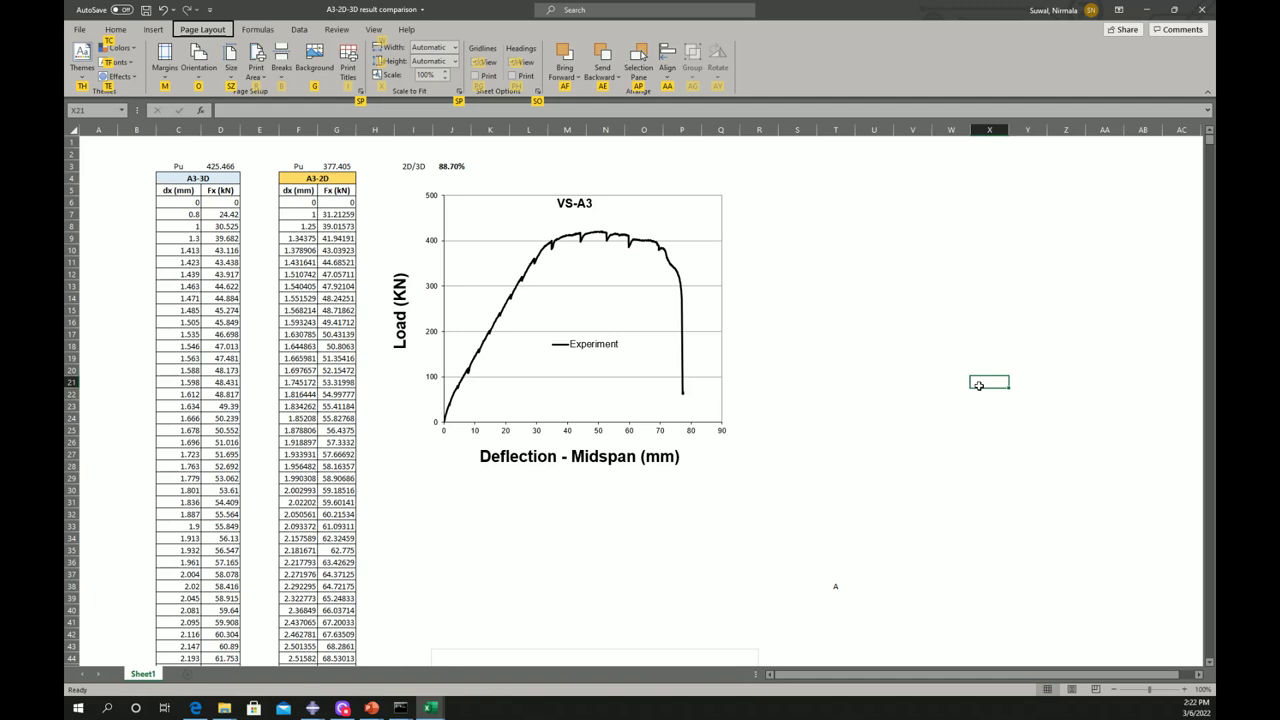
{"action": "left_click", "coordinate": [577, 240]}
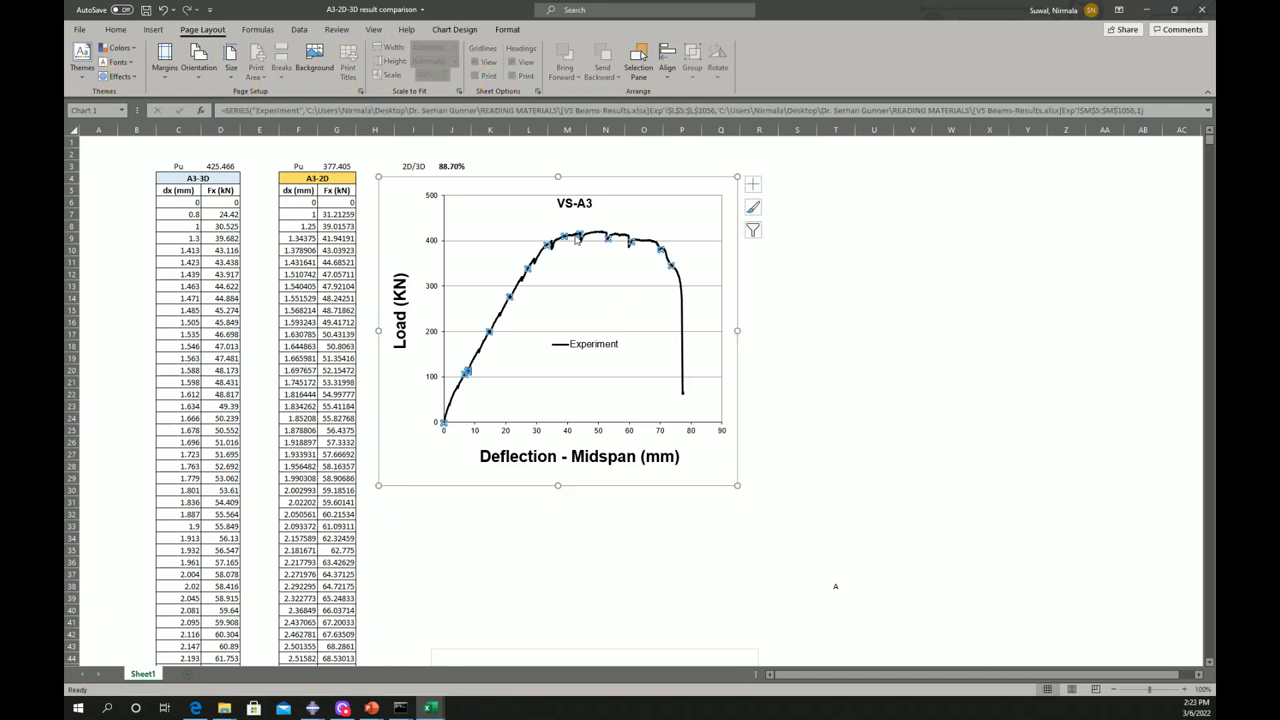
{"action": "right_click", "coordinate": [550, 295]}
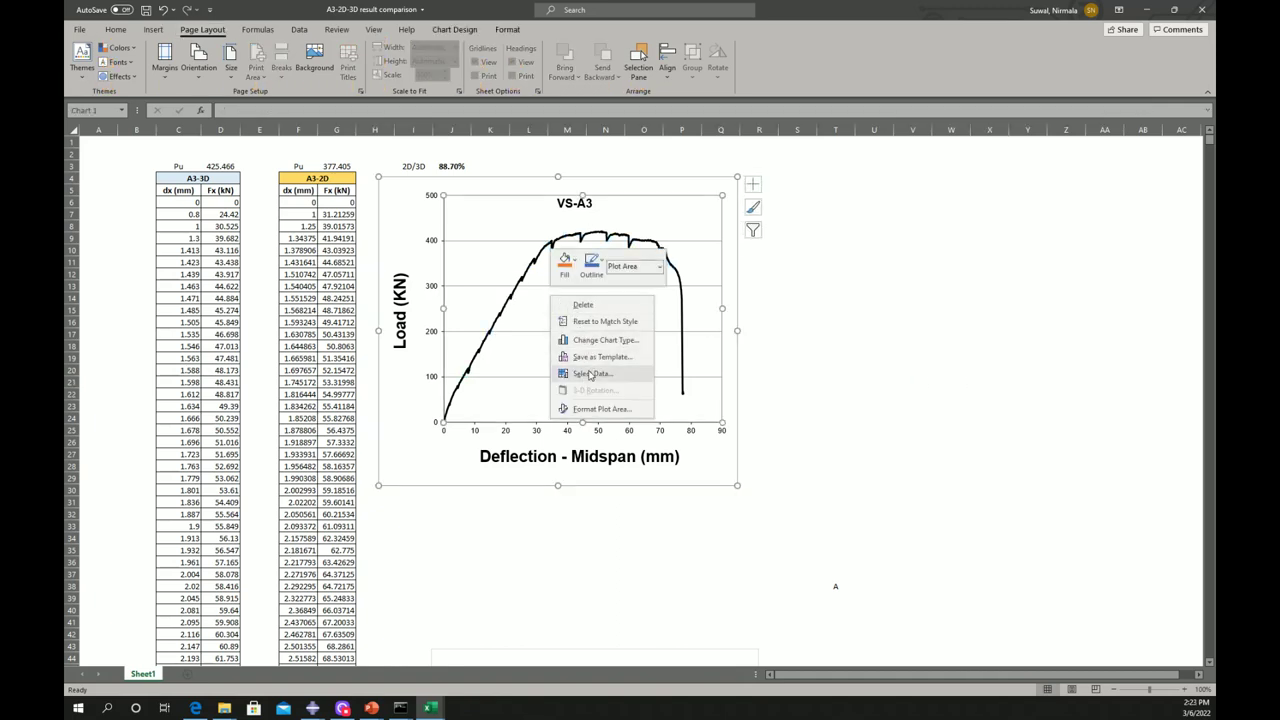
{"action": "left_click", "coordinate": [590, 374]}
{"action": "left_click", "coordinate": [705, 513]}
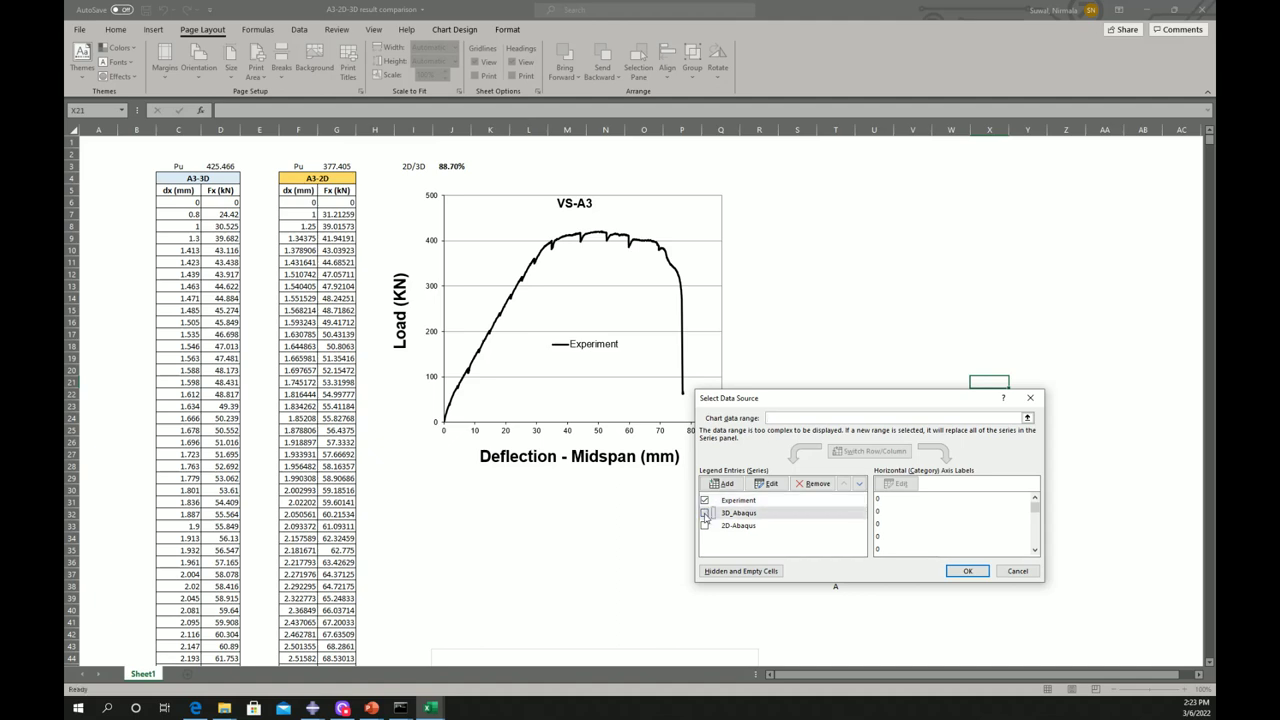
{"action": "left_click", "coordinate": [705, 526]}
{"action": "left_click", "coordinate": [967, 571]}
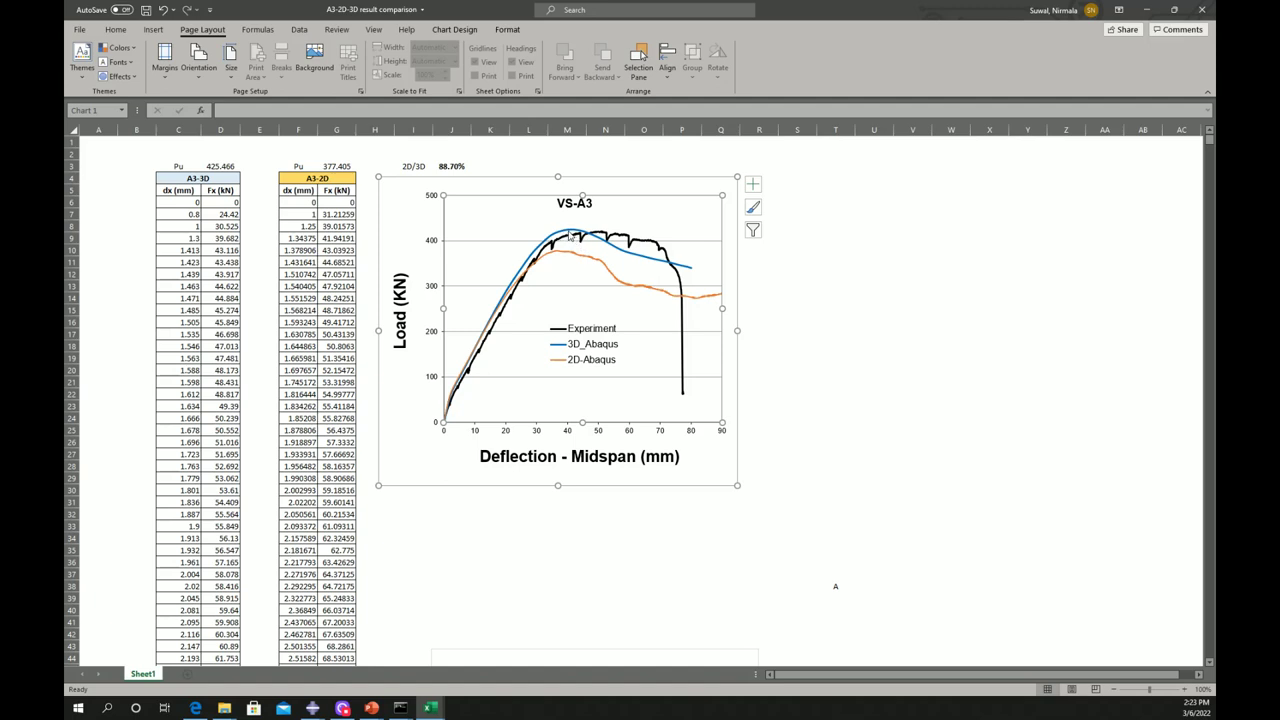
Step: Place the Compressive Stress-Strain Curve chart beside the VS-A3 load-deflection chart and deselect it
{"action": "left_click", "coordinate": [455, 166]}
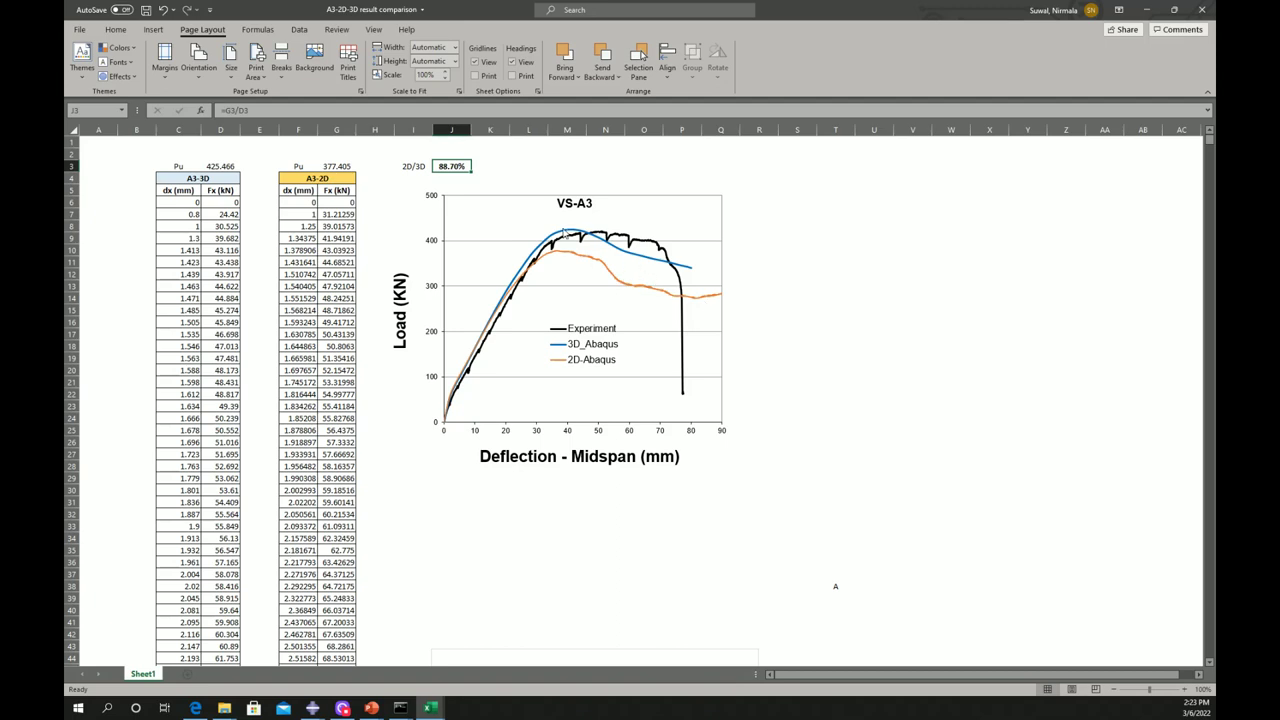
{"action": "left_click_drag", "start_coordinate": [550, 665], "coordinate": [857, 197]}
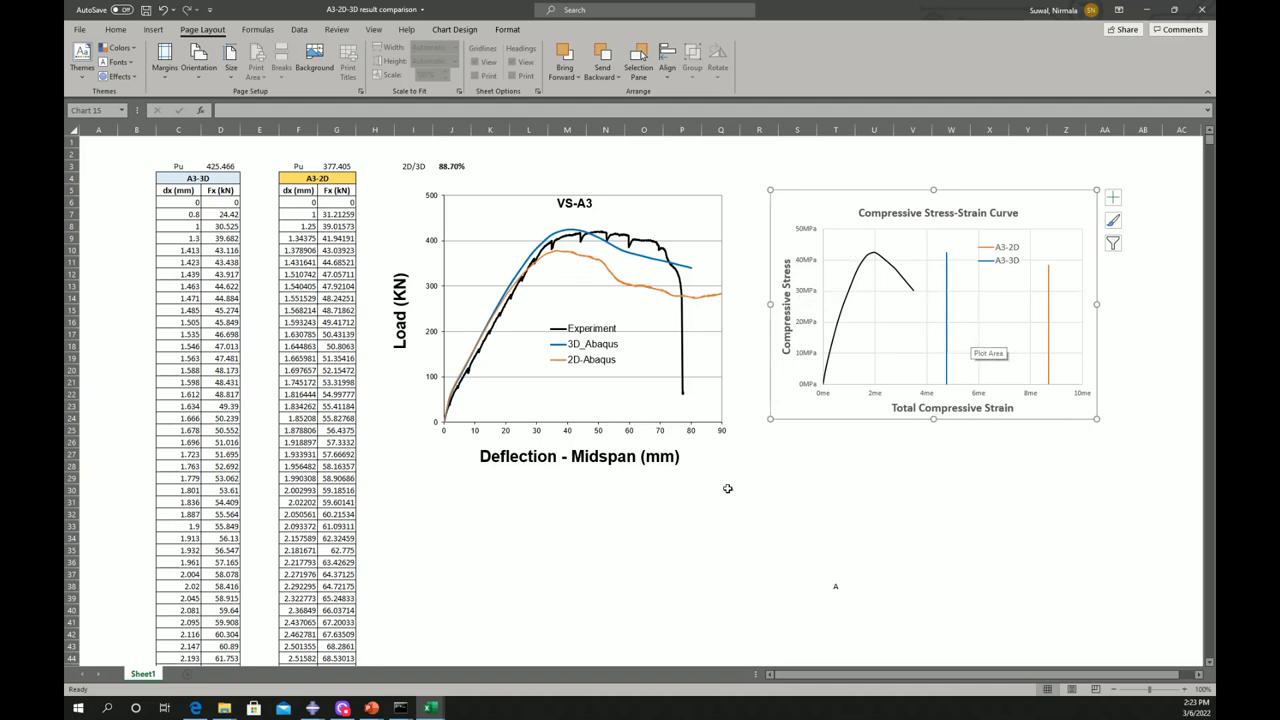
{"action": "left_click", "coordinate": [767, 512]}
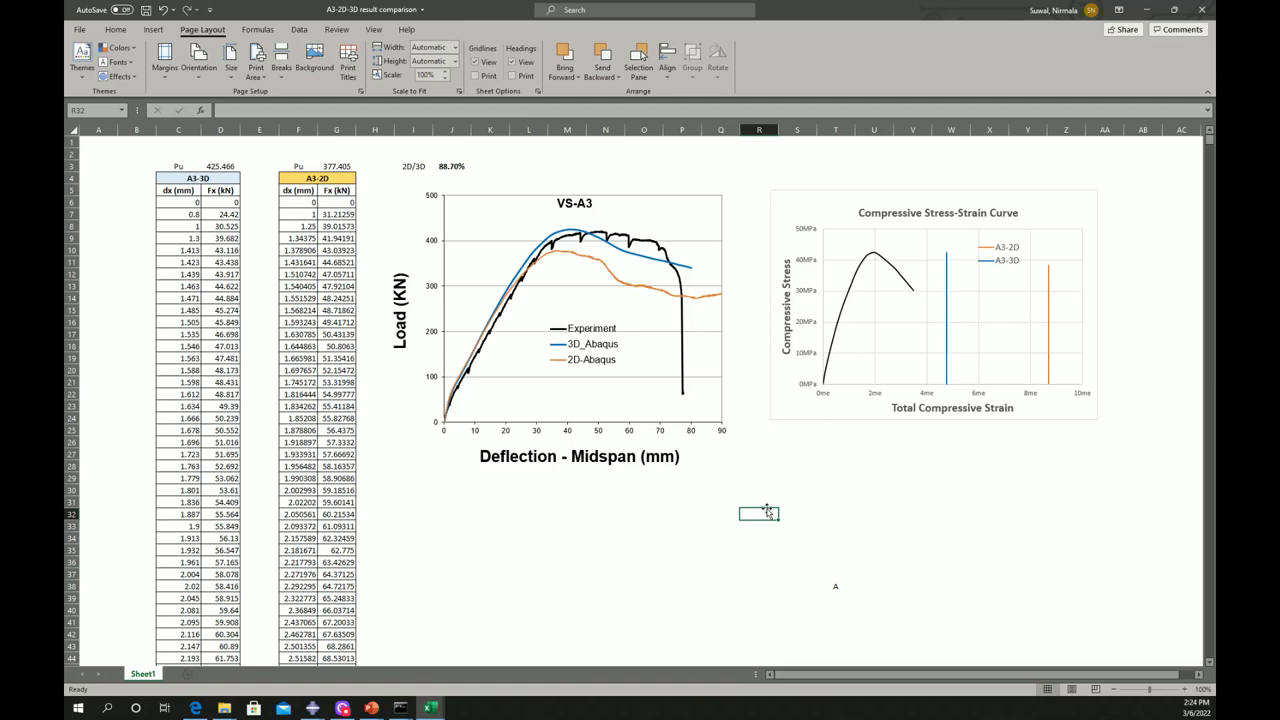
{"action": "left_click_drag", "start_coordinate": [767, 512], "coordinate": [776, 553]}
{"action": "key", "text": "alt"}
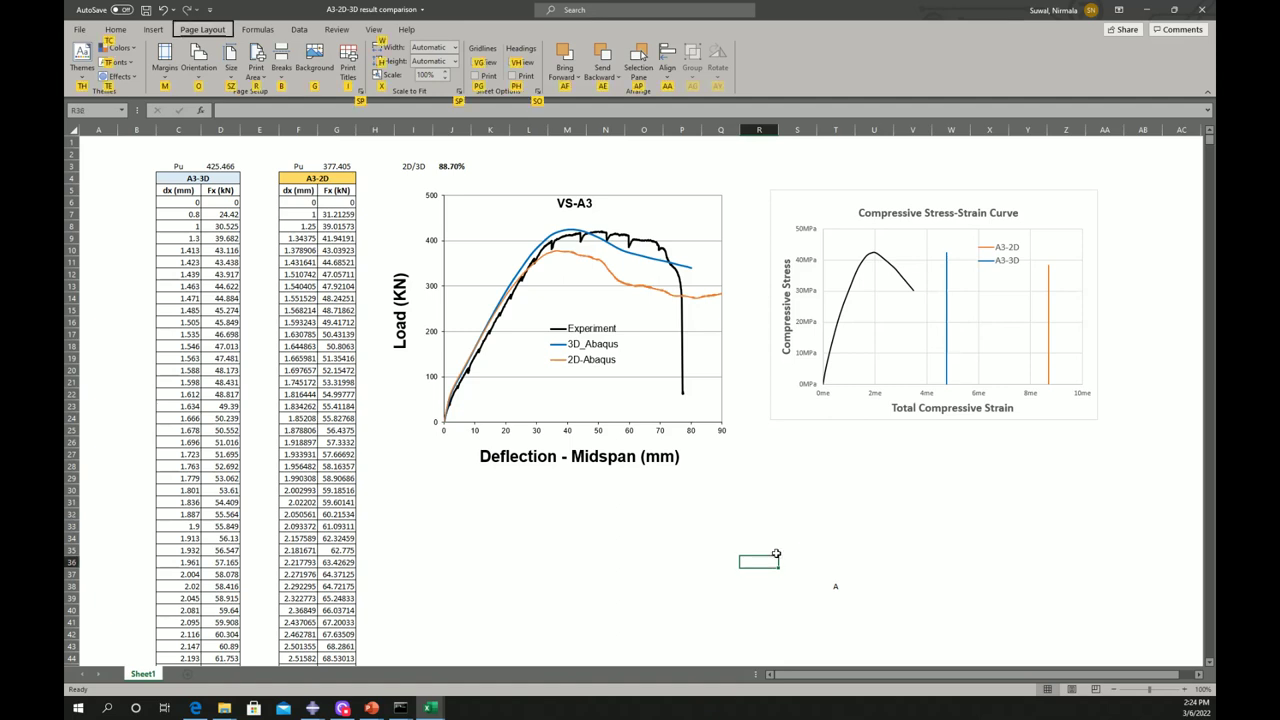
{"action": "left_click", "coordinate": [742, 505]}
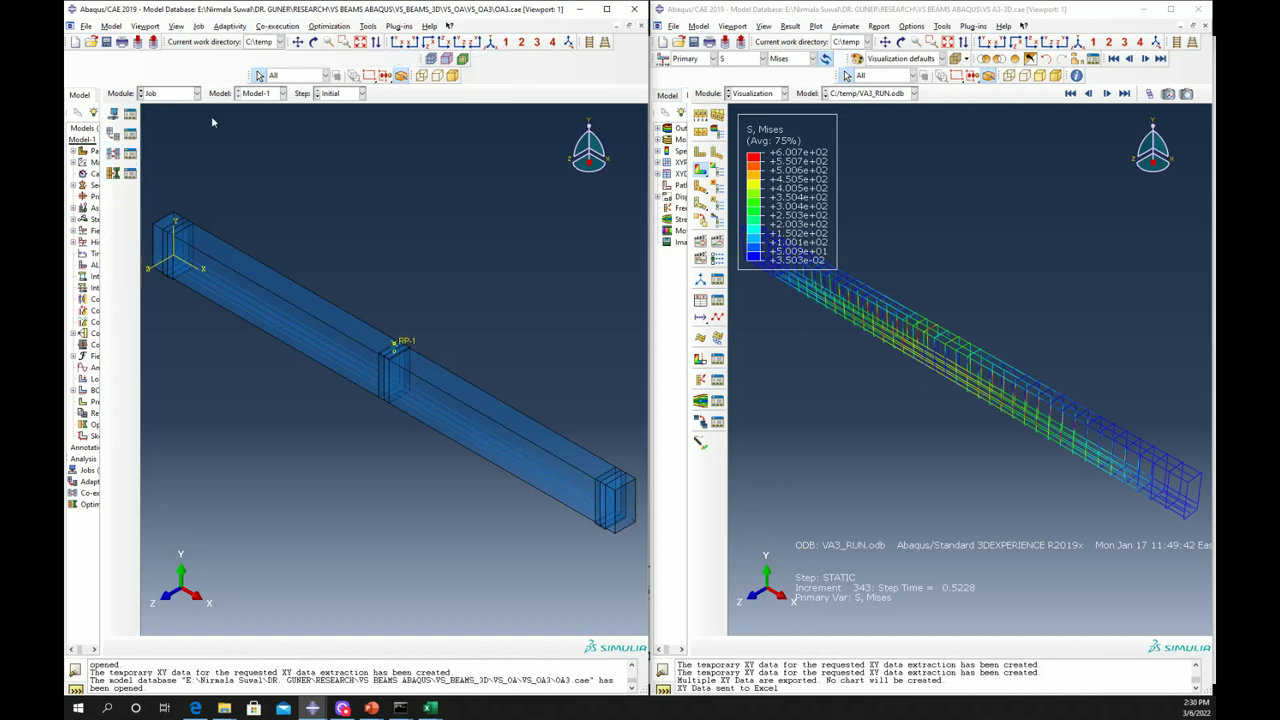
Step: Switch to Abaqus/CAE and open the results of job OA1-3D
{"action": "left_click", "coordinate": [170, 93]}
{"action": "left_click", "coordinate": [166, 198]}
{"action": "left_click", "coordinate": [130, 114]}
{"action": "left_click", "coordinate": [553, 228]}
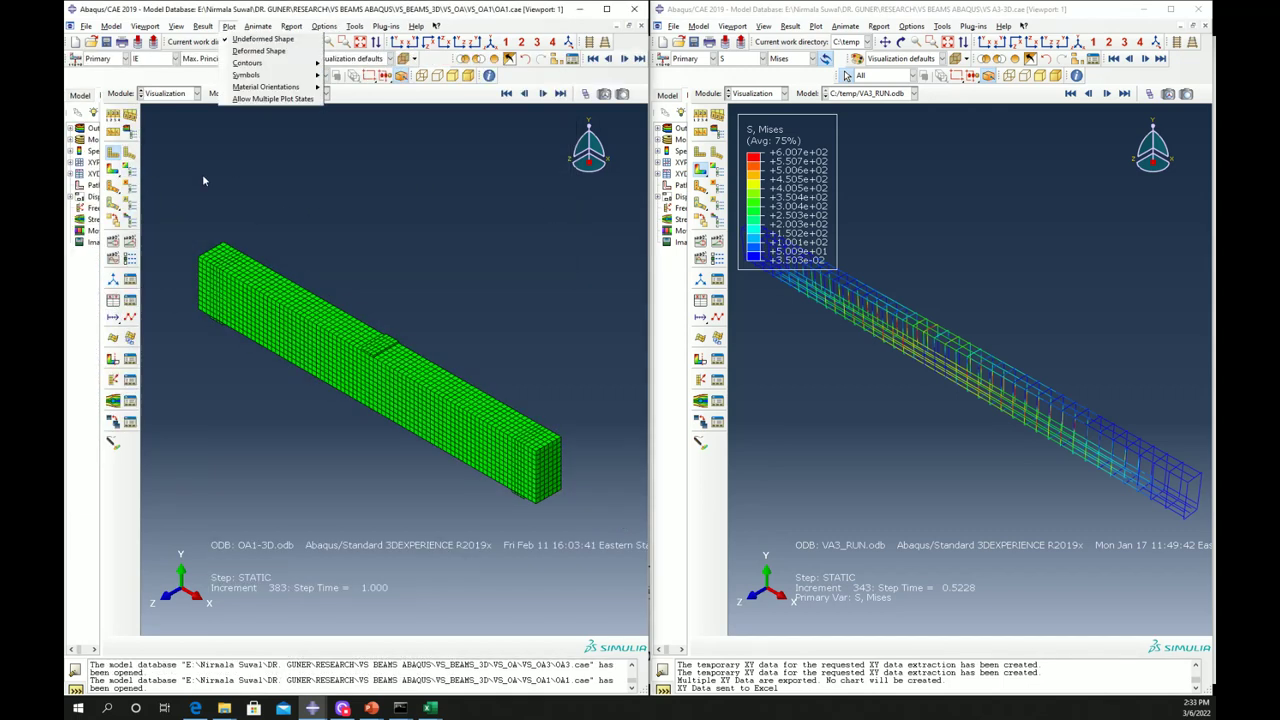
Step: Display only the M25 and M30 part instances of OA1-3D and plot their contours on the deformed shape
{"action": "left_click", "coordinate": [558, 60]}
{"action": "left_click", "coordinate": [589, 179]}
{"action": "left_click_drag", "start_coordinate": [589, 179], "coordinate": [596, 213]}
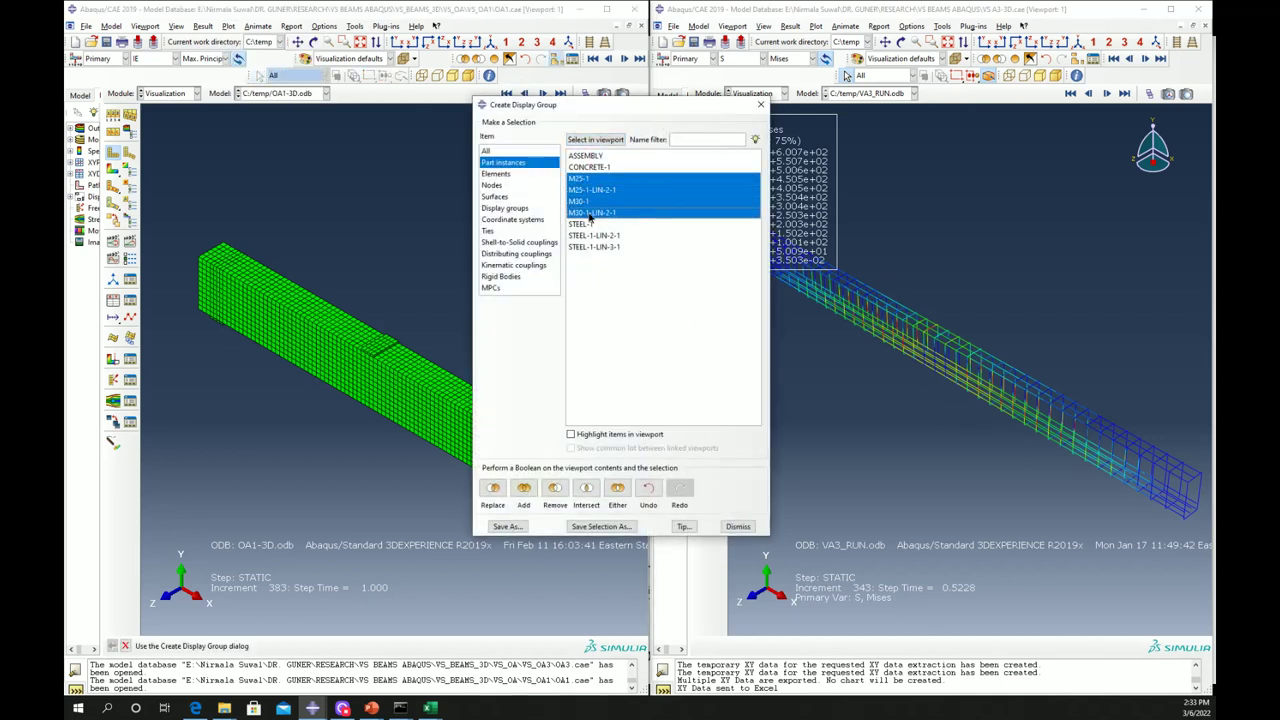
{"action": "left_click", "coordinate": [494, 489]}
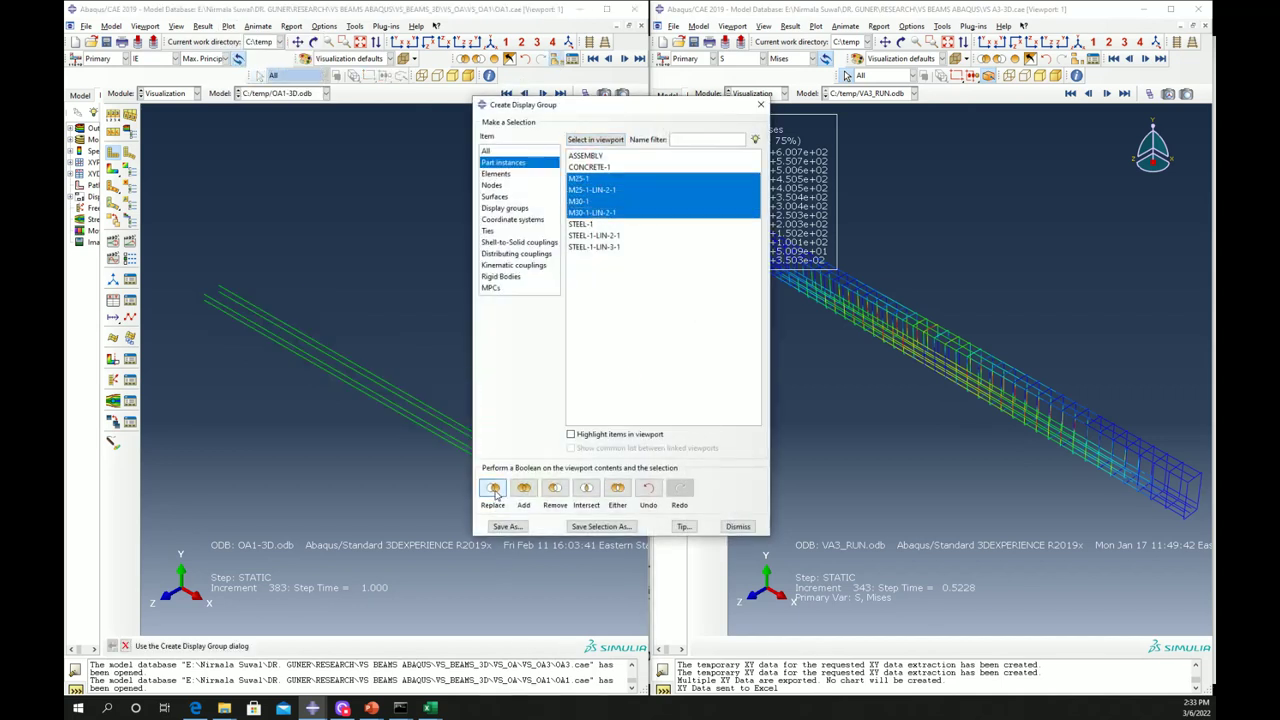
{"action": "left_click", "coordinate": [738, 526]}
{"action": "left_click", "coordinate": [114, 172]}
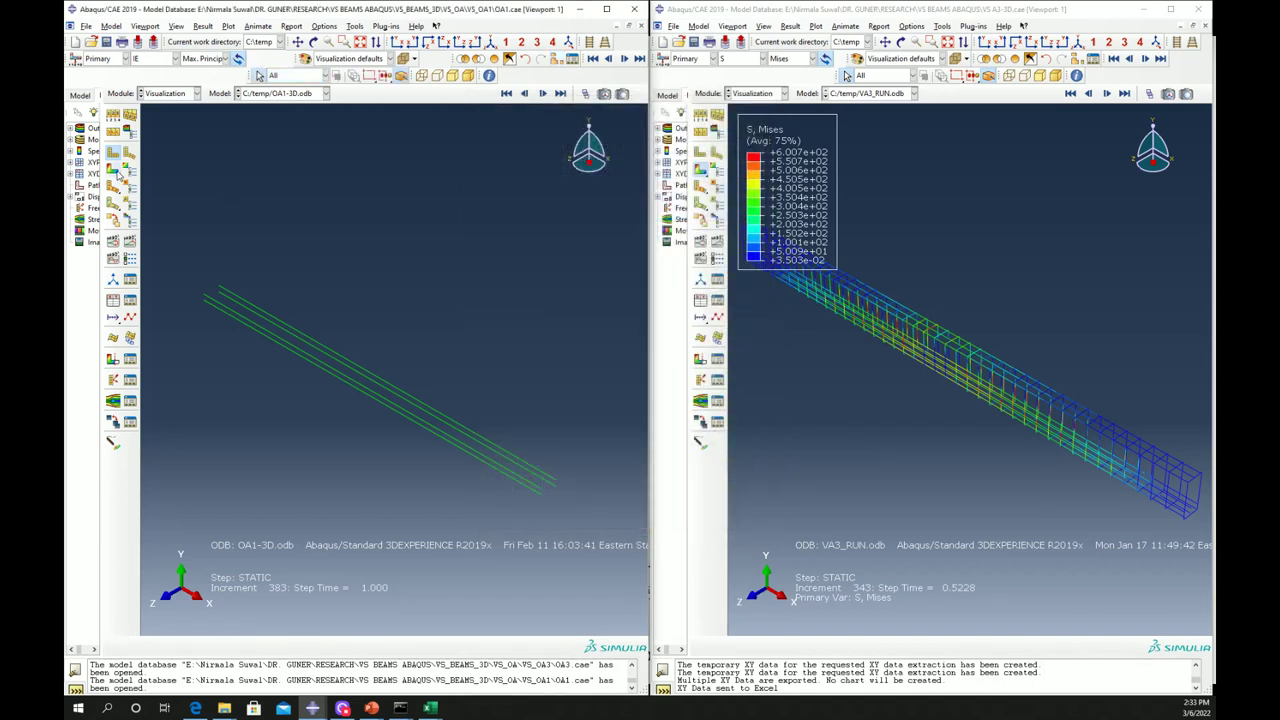
Step: Show the Mises stress (S) contours of the OA1-3D longitudinal bars at frame 139
{"action": "left_click", "coordinate": [585, 94]}
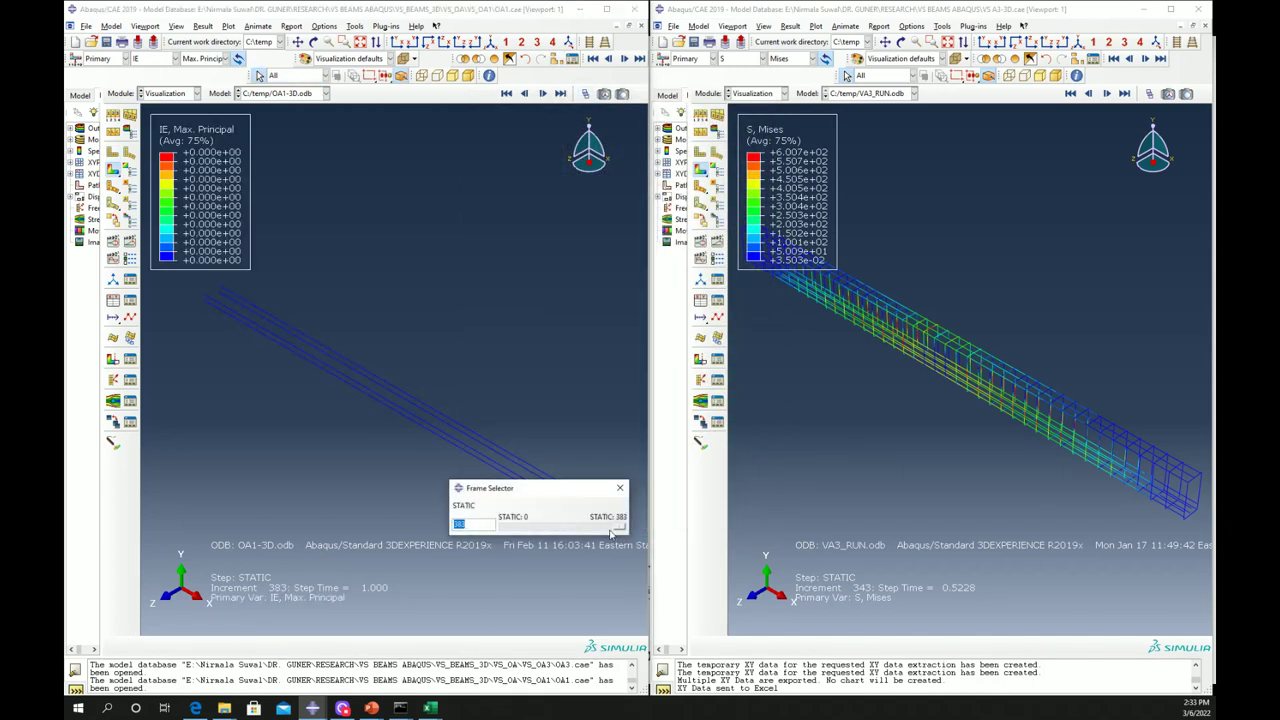
{"action": "left_click_drag", "start_coordinate": [621, 528], "coordinate": [502, 528]}
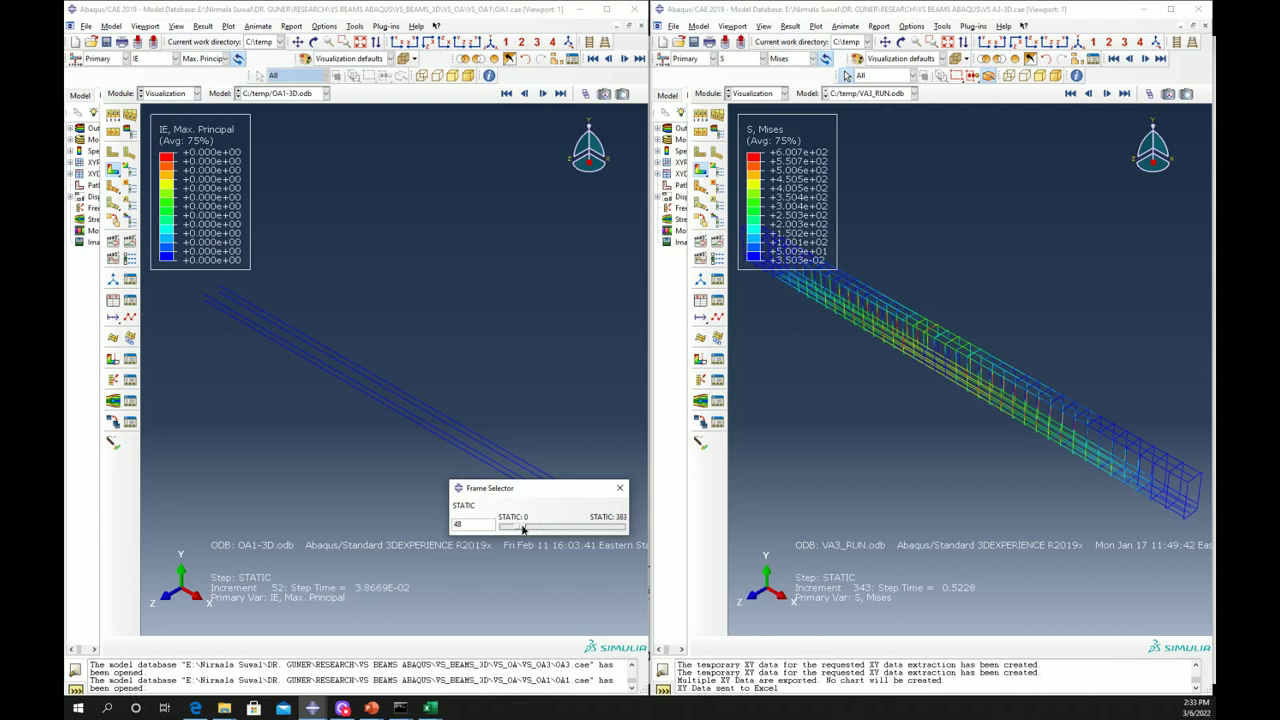
{"action": "left_click", "coordinate": [155, 60]}
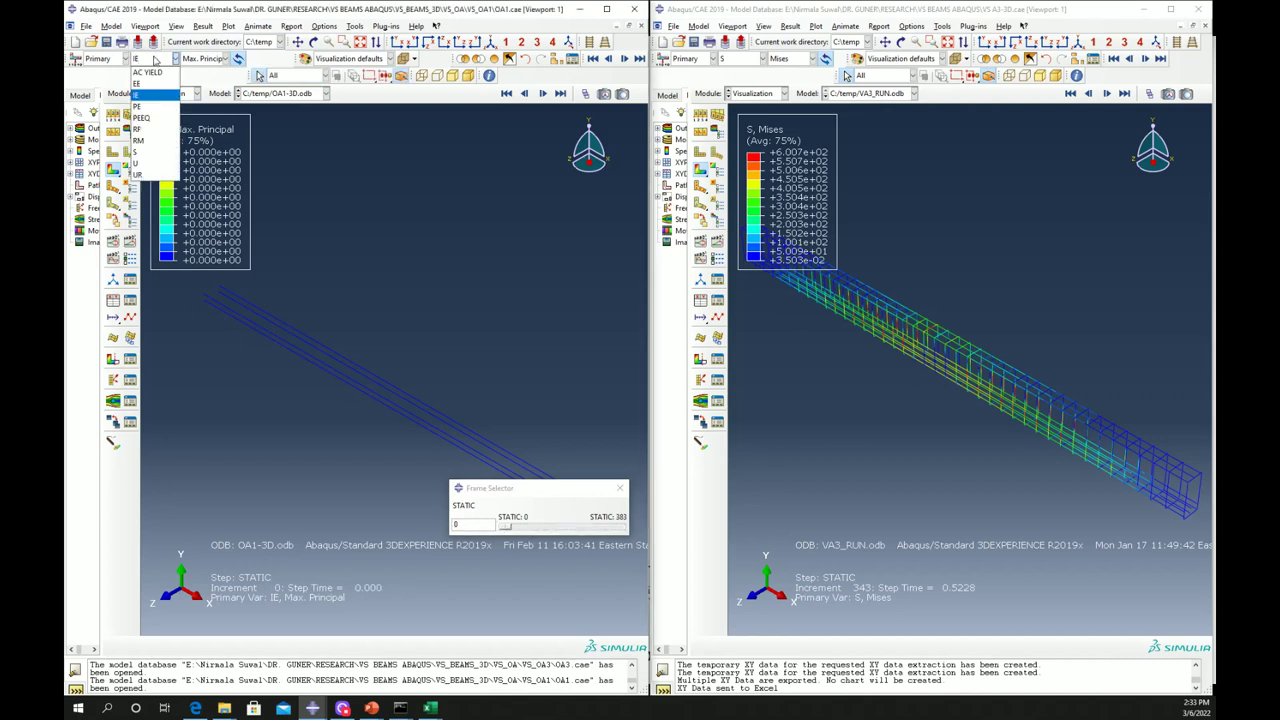
{"action": "left_click", "coordinate": [140, 152]}
{"action": "left_click_drag", "start_coordinate": [505, 528], "coordinate": [540, 535]}
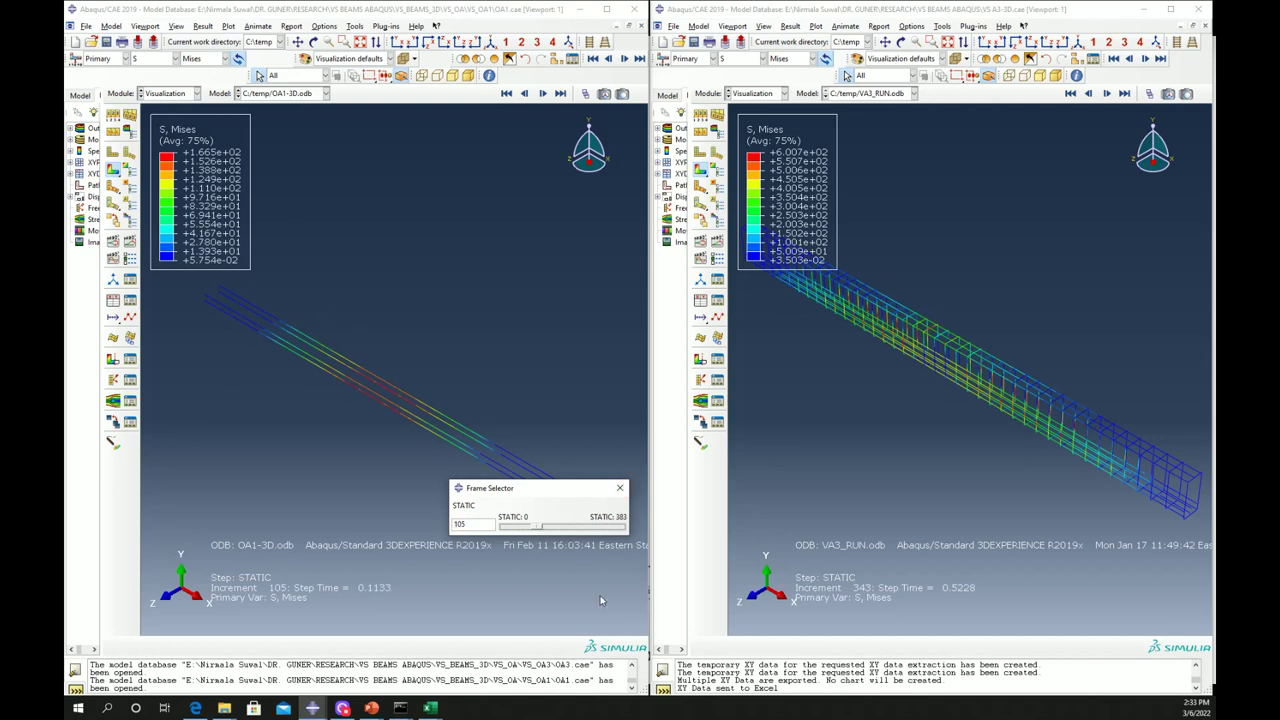
{"action": "left_click_drag", "start_coordinate": [535, 527], "coordinate": [550, 528]}
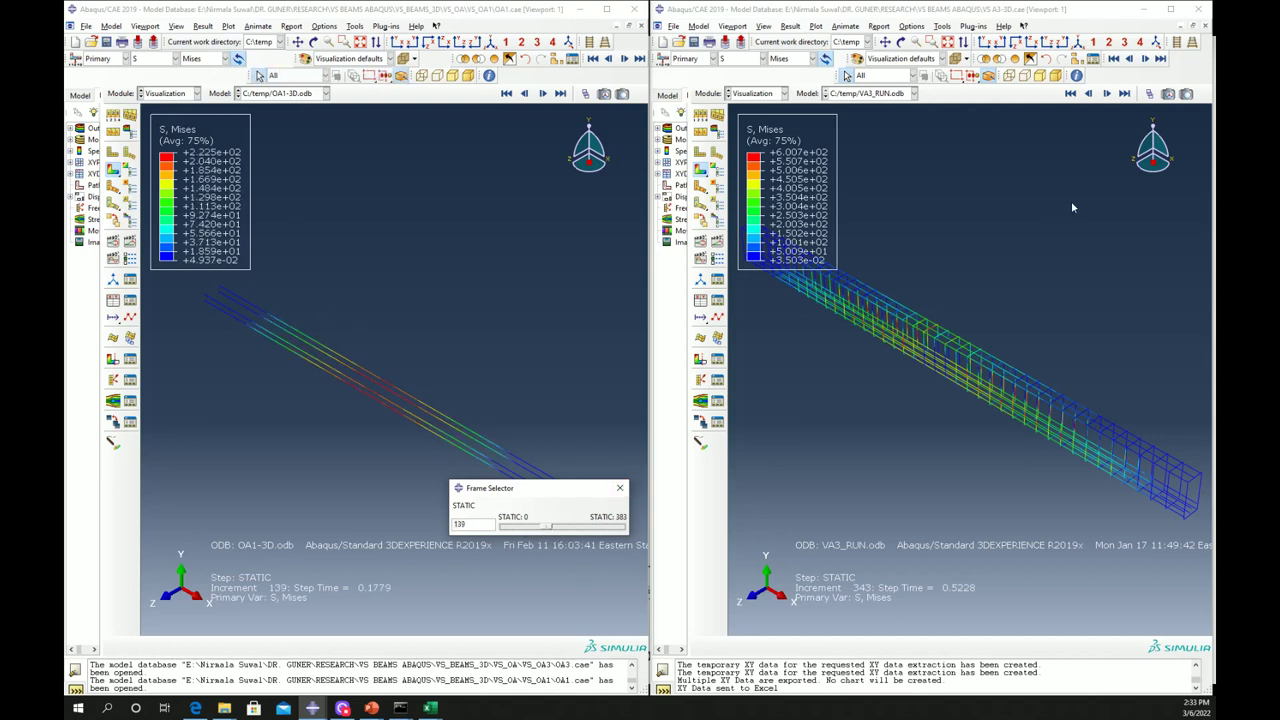
Step: Set the VA3_RUN results to frame 345 and close the frame selectors of both sessions
{"action": "left_click", "coordinate": [1149, 93]}
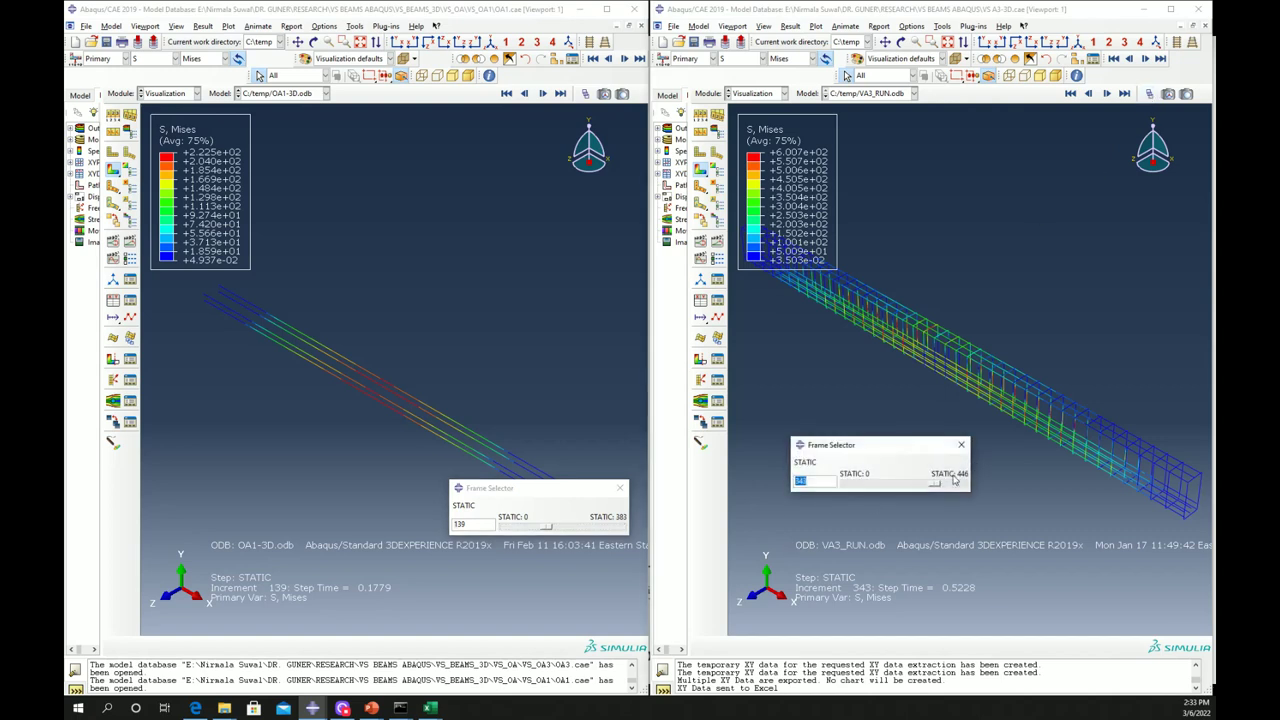
{"action": "mouse_move", "coordinate": [936, 484]}
{"action": "left_mouse_down"}
{"action": "mouse_move", "coordinate": [896, 488]}
{"action": "mouse_move", "coordinate": [937, 486]}
{"action": "left_mouse_up"}
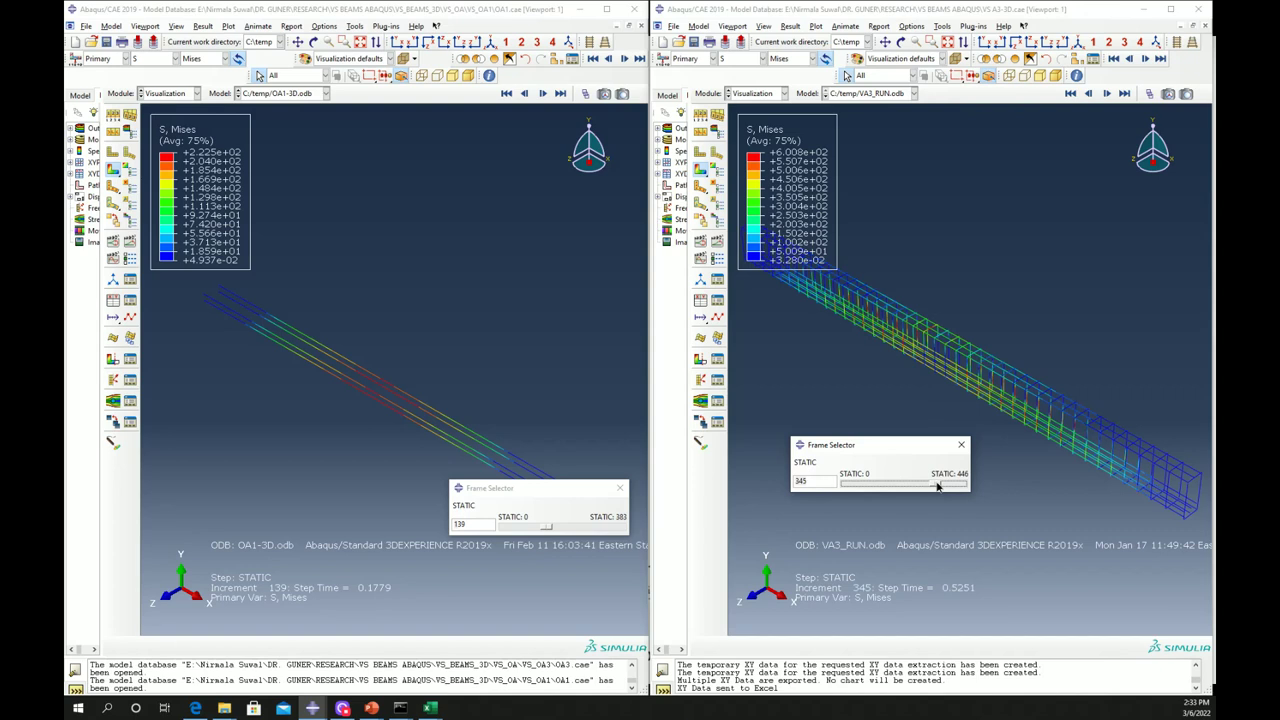
{"action": "left_click", "coordinate": [620, 488]}
{"action": "left_click", "coordinate": [961, 444]}
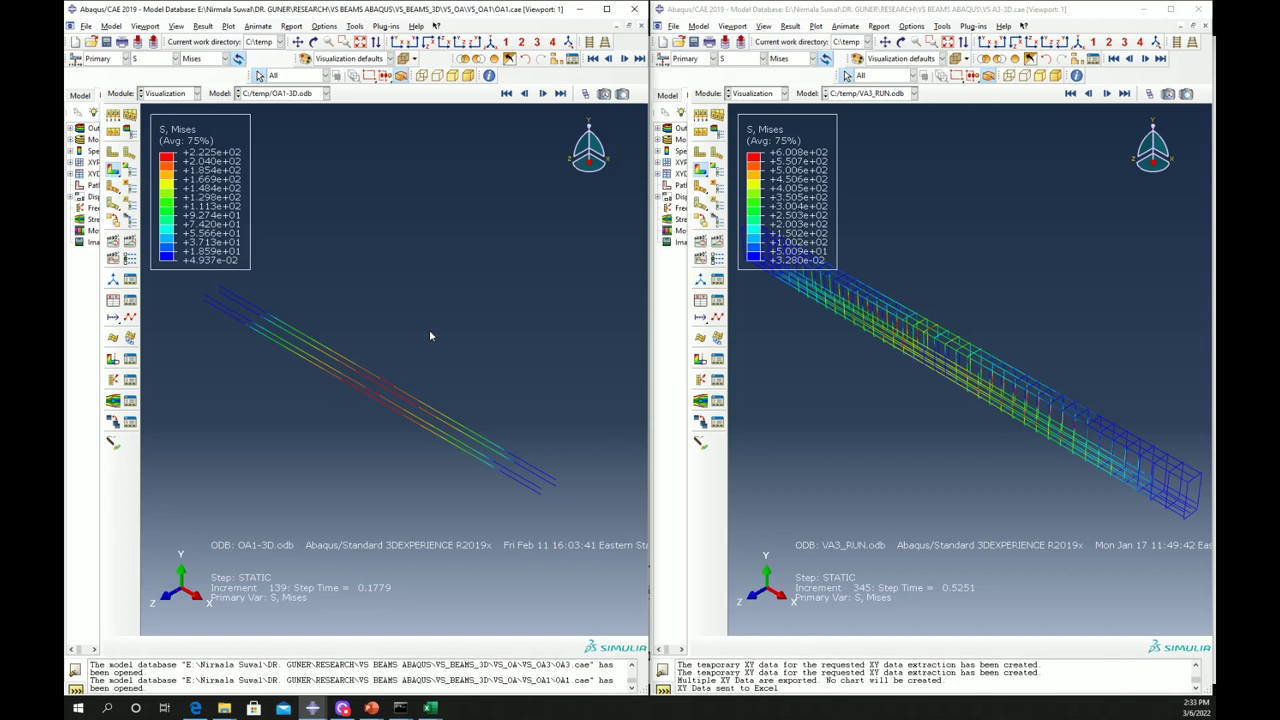
Step: Display only the CONCRETE-1 instance of OA1-3D and view its Mises contours from the front at frame 40
{"action": "left_click", "coordinate": [556, 60]}
{"action": "left_click", "coordinate": [599, 166]}
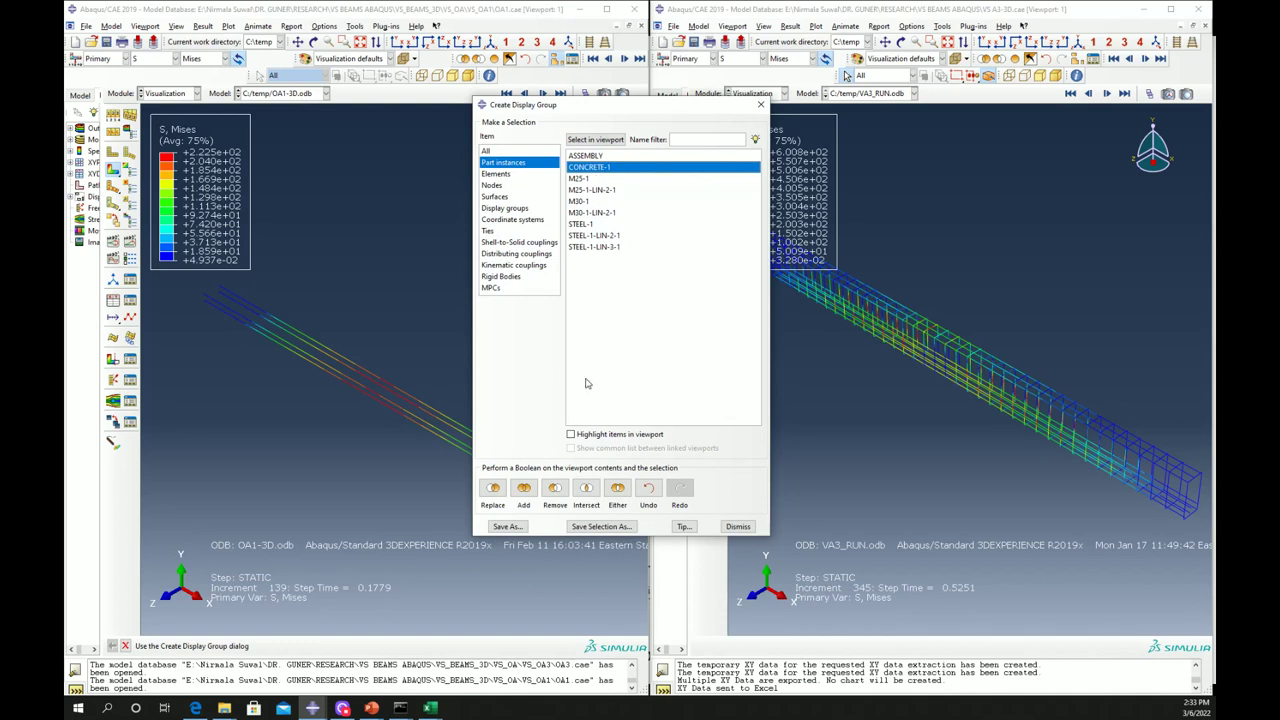
{"action": "left_click", "coordinate": [492, 490]}
{"action": "left_click", "coordinate": [737, 527]}
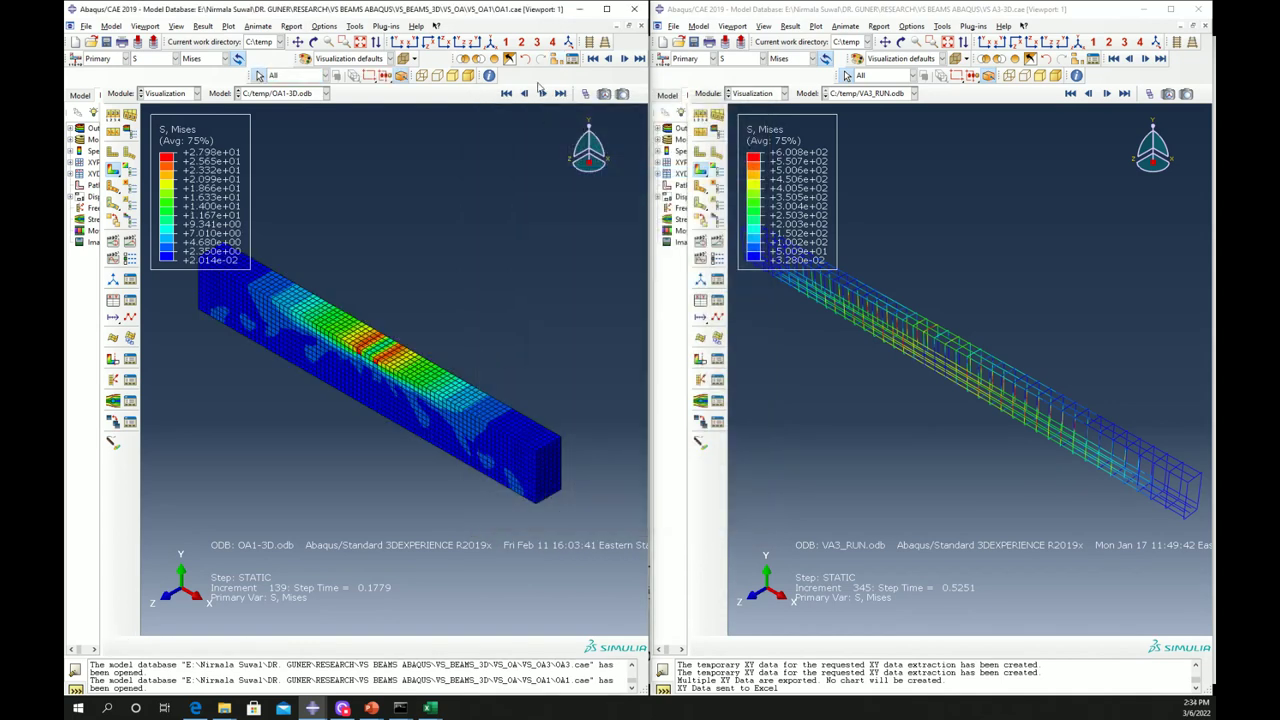
{"action": "left_click", "coordinate": [397, 42]}
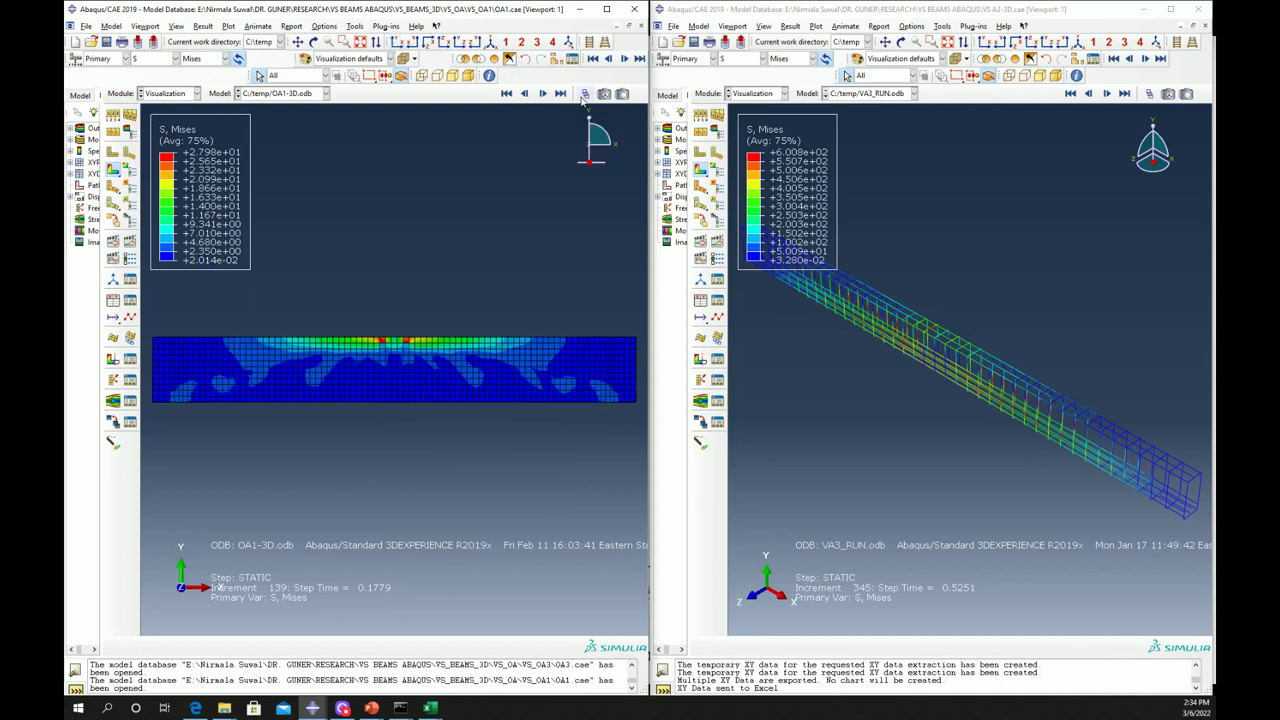
{"action": "left_click", "coordinate": [509, 58]}
{"action": "left_click_drag", "start_coordinate": [546, 527], "coordinate": [518, 533]}
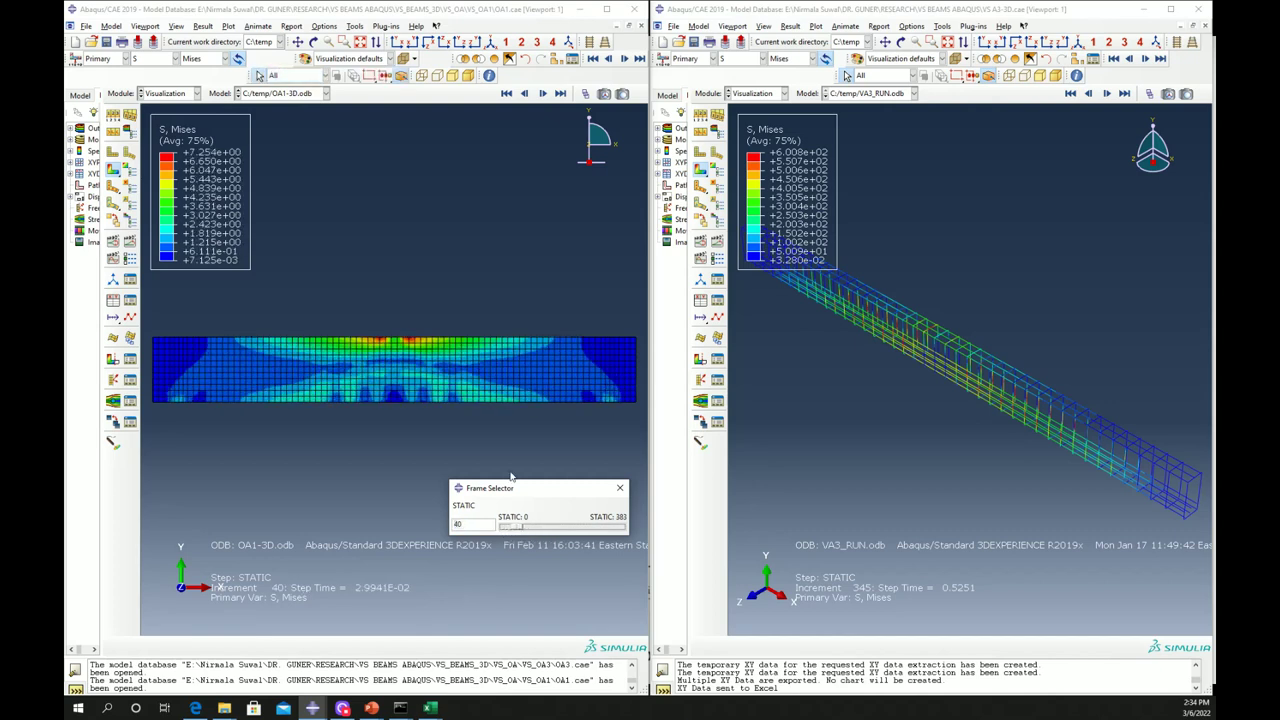
{"action": "key", "text": "Escape"}
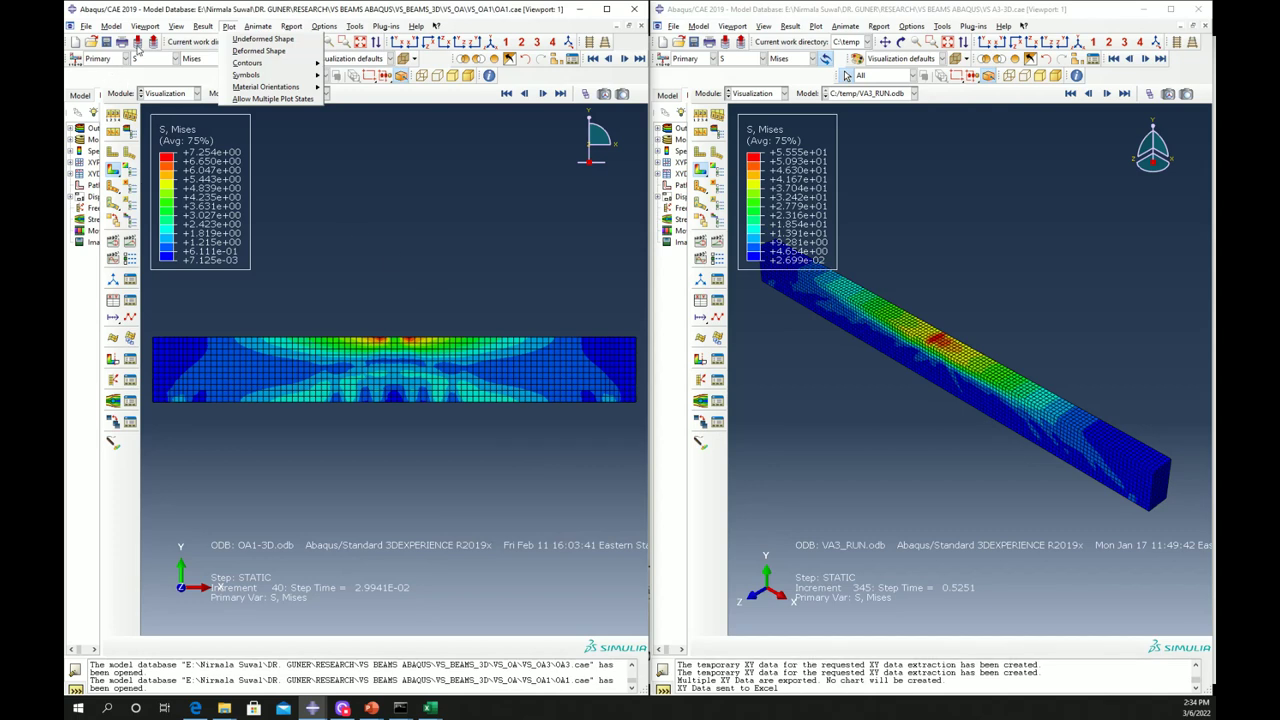
Step: Change the OA1-3D contour variable to inelastic strain IE with the Max. Principal component
{"action": "left_click", "coordinate": [150, 58]}
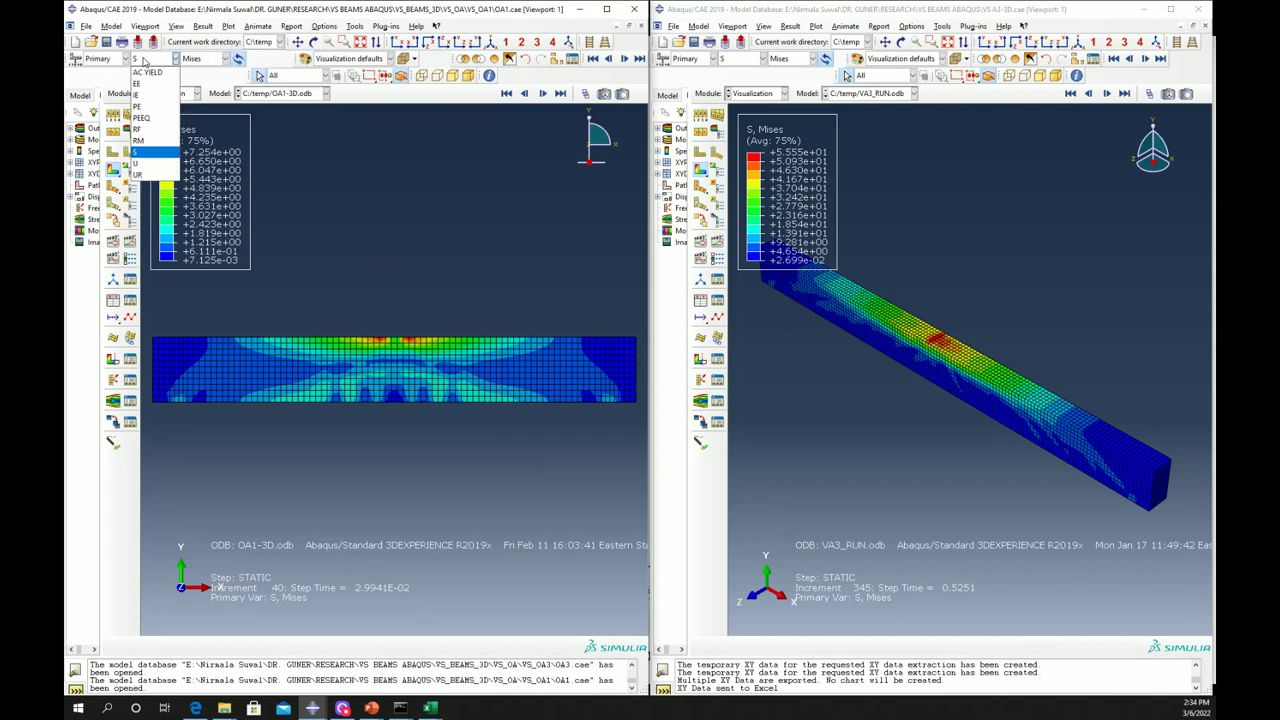
{"action": "left_click", "coordinate": [150, 101]}
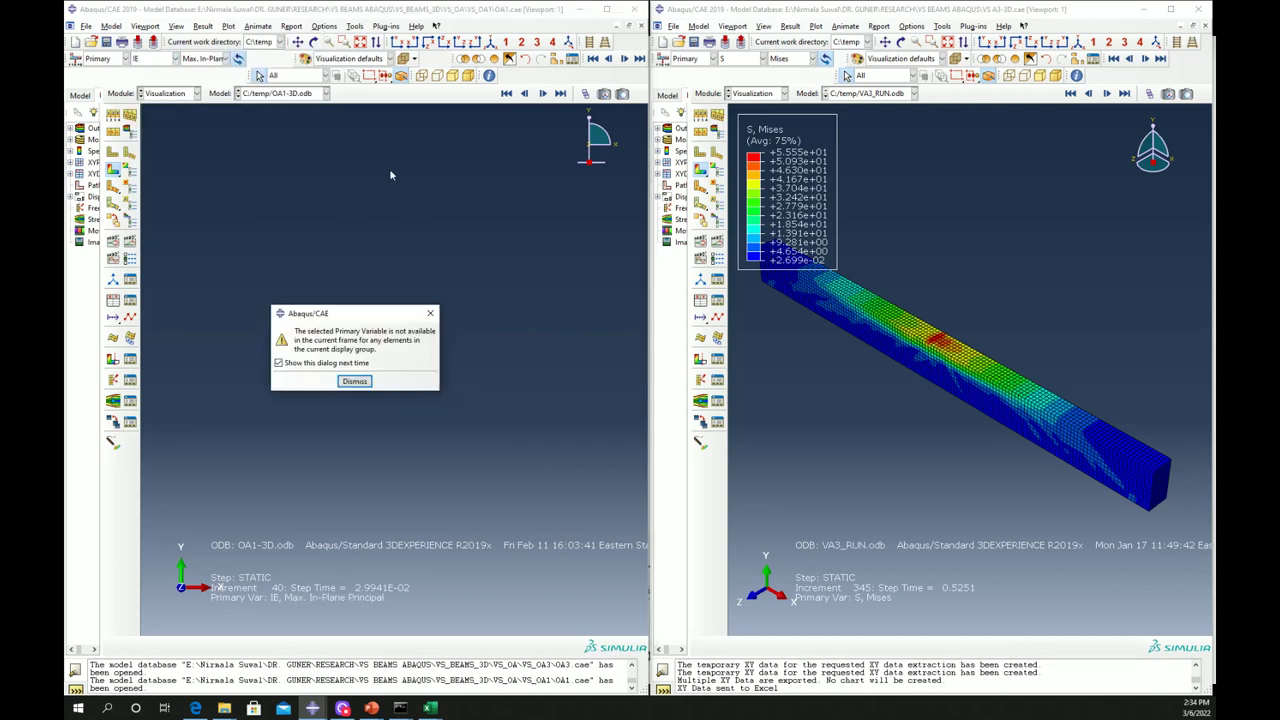
{"action": "left_click", "coordinate": [204, 58]}
{"action": "left_click", "coordinate": [224, 114]}
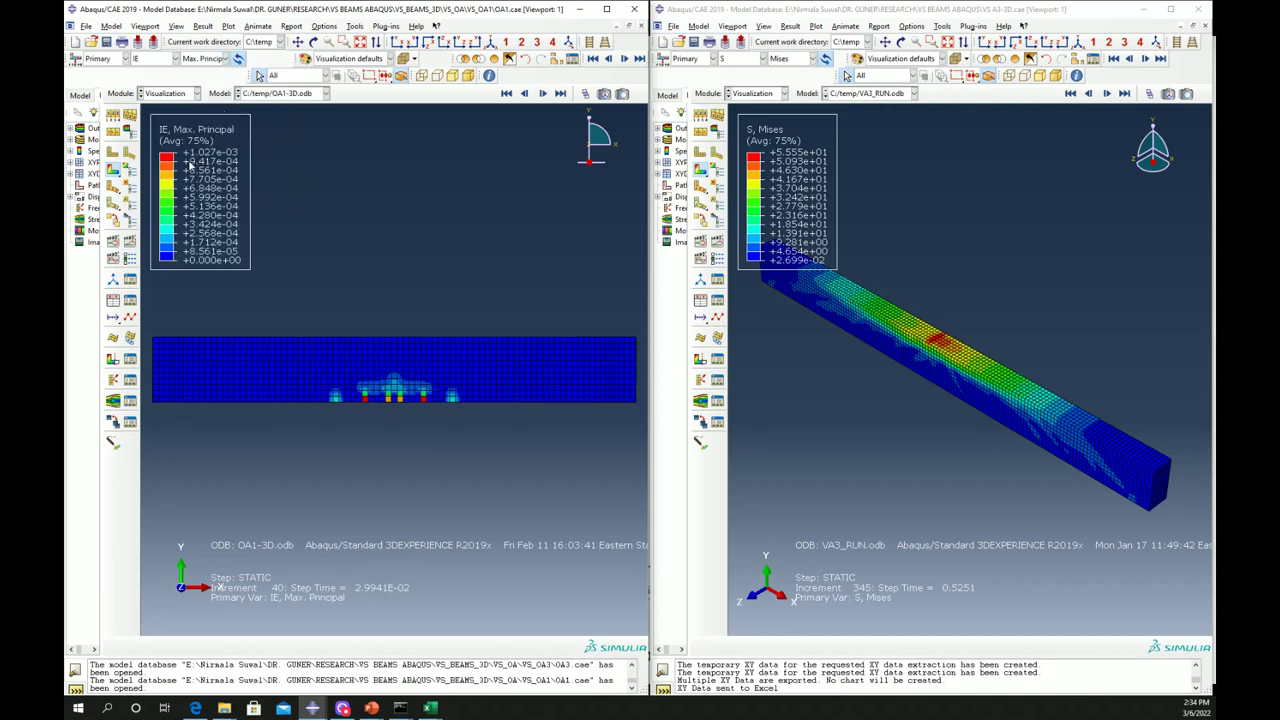
Step: View the OA1-3D concrete's maximum principal inelastic strain at frame 242 and set it to frame 196
{"action": "left_click", "coordinate": [587, 93]}
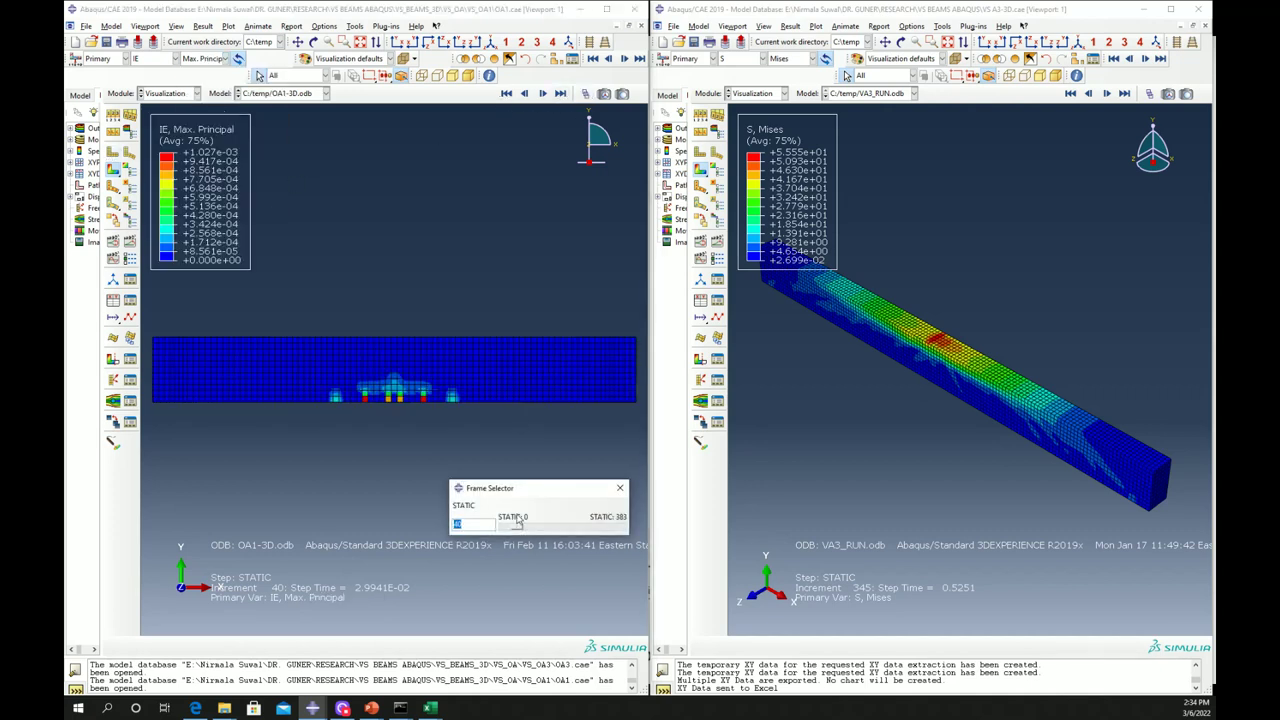
{"action": "left_click_drag", "start_coordinate": [512, 527], "coordinate": [576, 531]}
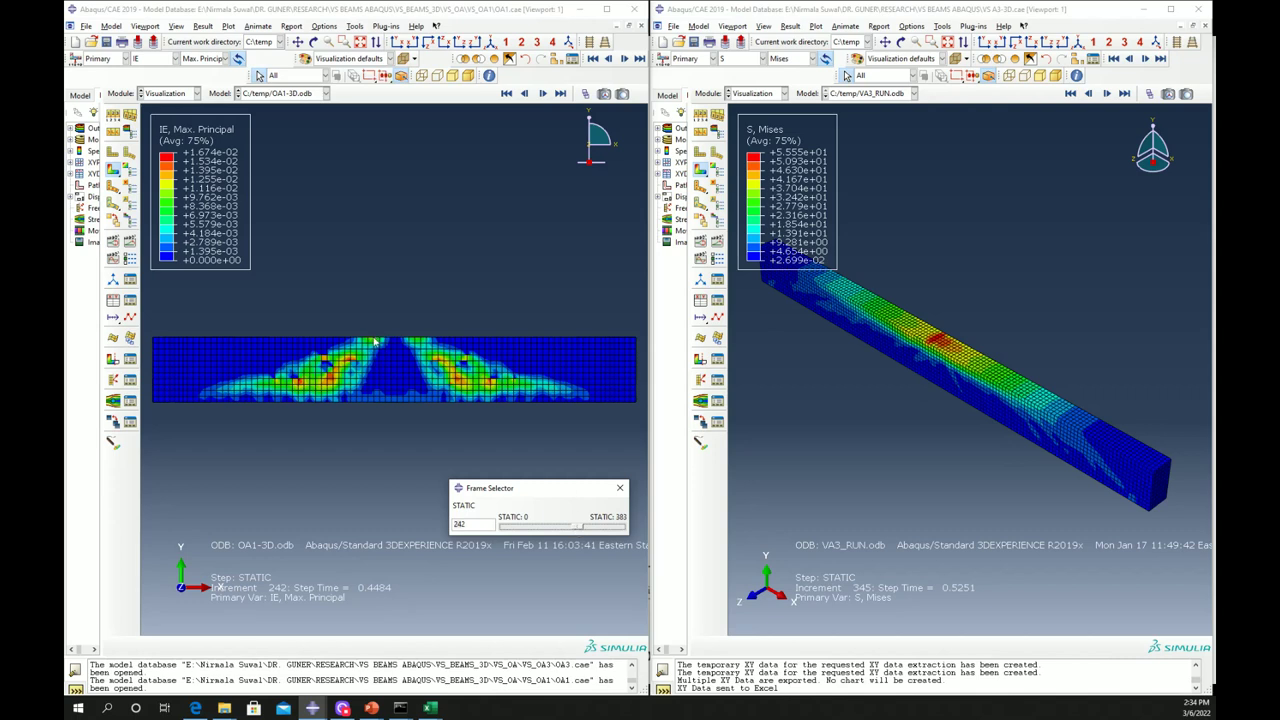
{"action": "mouse_move", "coordinate": [580, 530]}
{"action": "left_mouse_down"}
{"action": "mouse_move", "coordinate": [549, 530]}
{"action": "mouse_move", "coordinate": [560, 530]}
{"action": "left_mouse_up"}
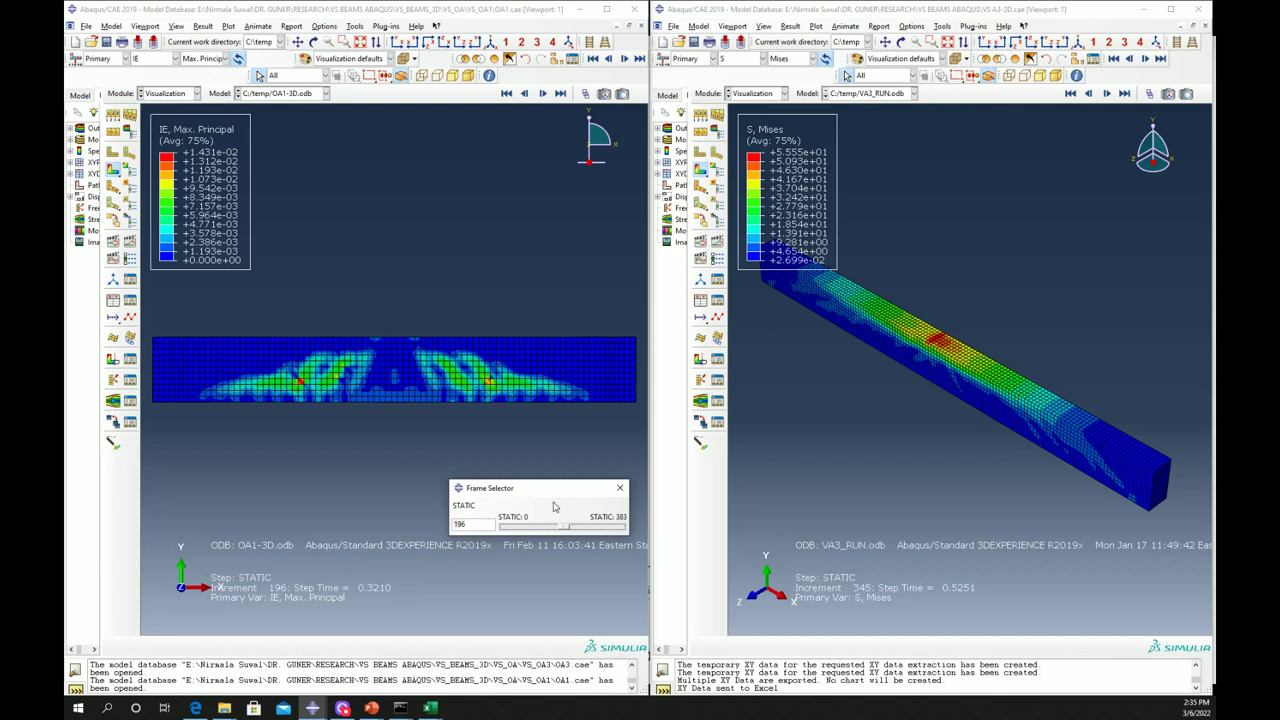
{"action": "left_click", "coordinate": [456, 262]}
Step: Plot the plastic strain PE, Max. Principal, contours on the concrete of the VA3_RUN results
{"action": "left_click", "coordinate": [953, 300]}
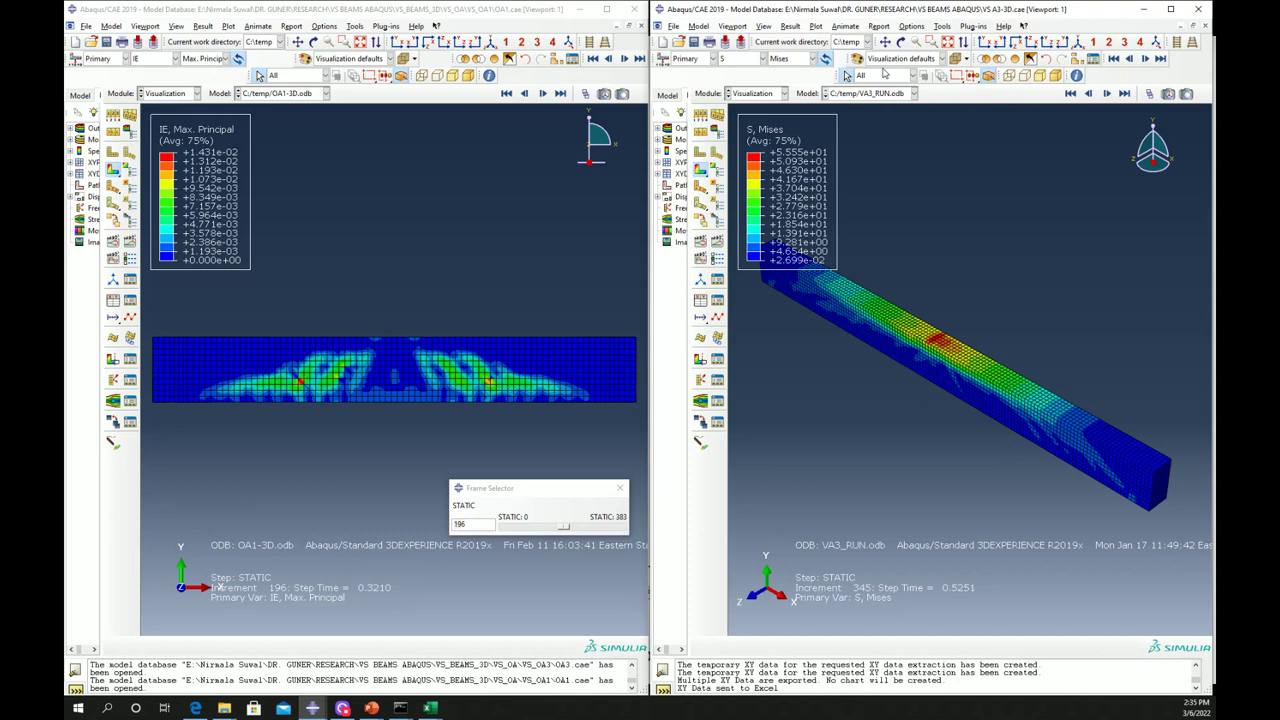
{"action": "left_click", "coordinate": [750, 59]}
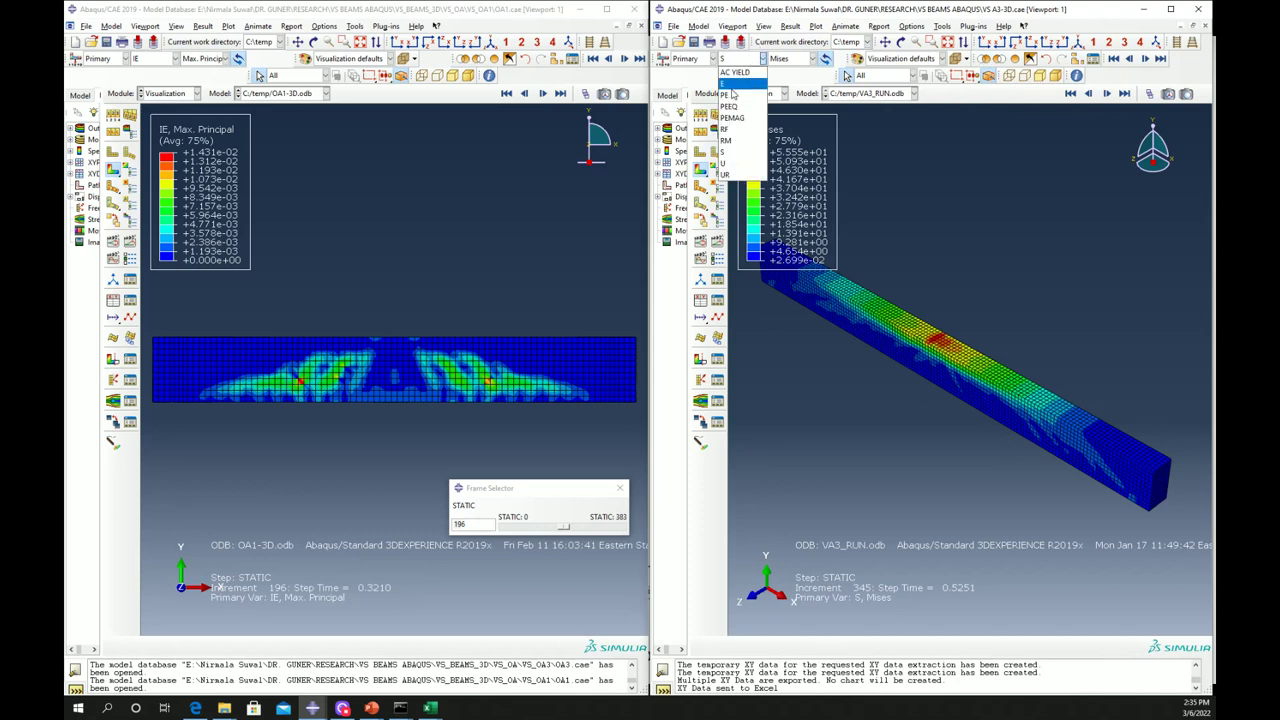
{"action": "left_click", "coordinate": [730, 96]}
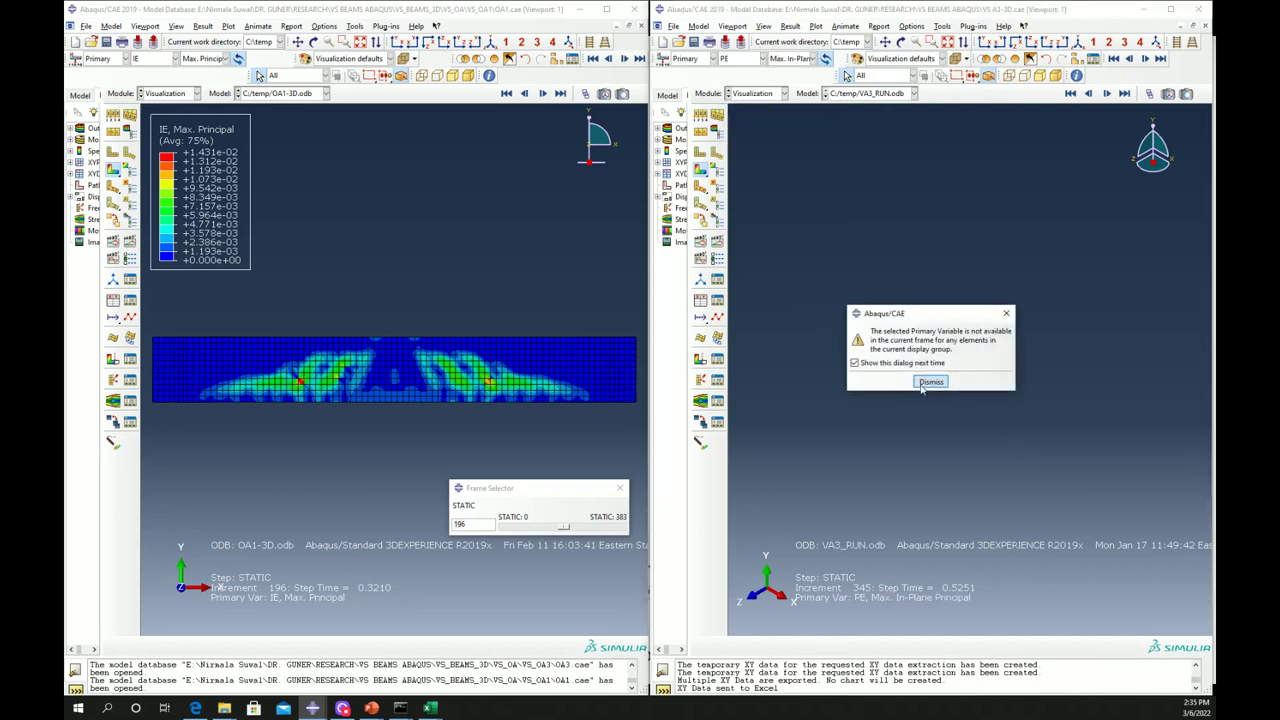
{"action": "left_click", "coordinate": [930, 381]}
{"action": "left_click", "coordinate": [789, 62]}
{"action": "left_click", "coordinate": [803, 108]}
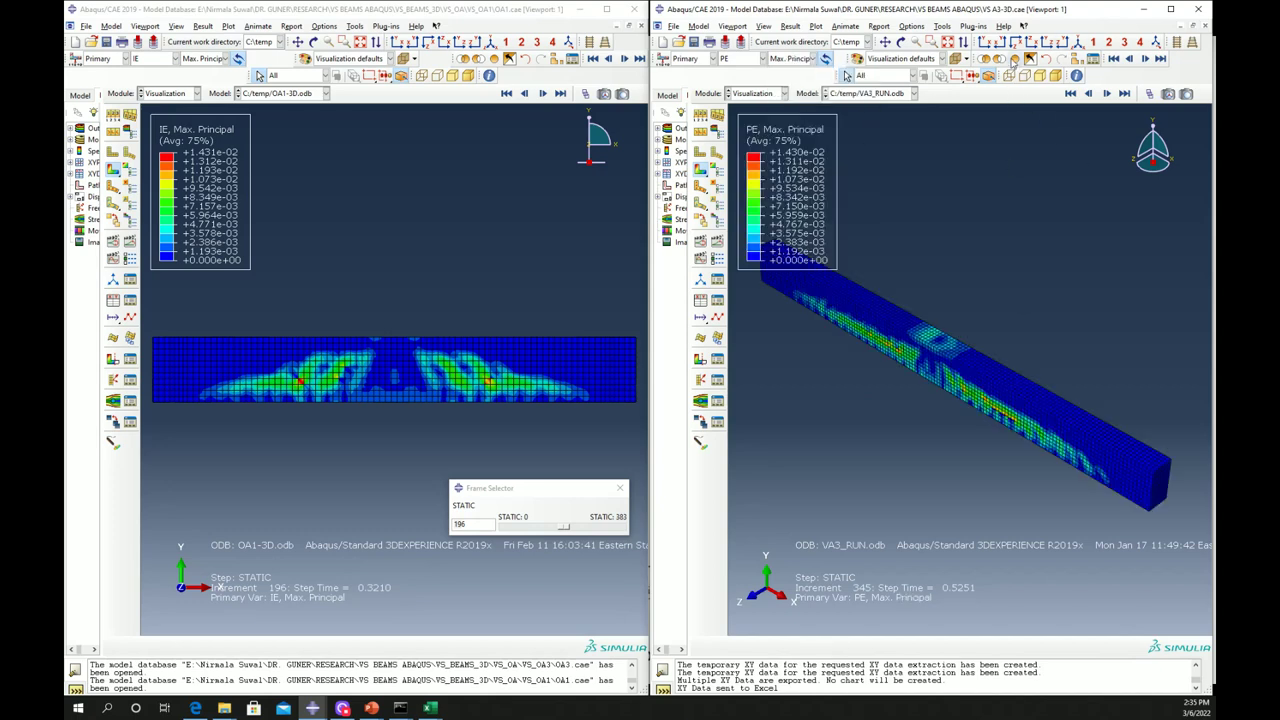
Step: View the VA3_RUN plastic strain contours from the front at frame 392, enlarged around midspan
{"action": "left_click", "coordinate": [986, 42]}
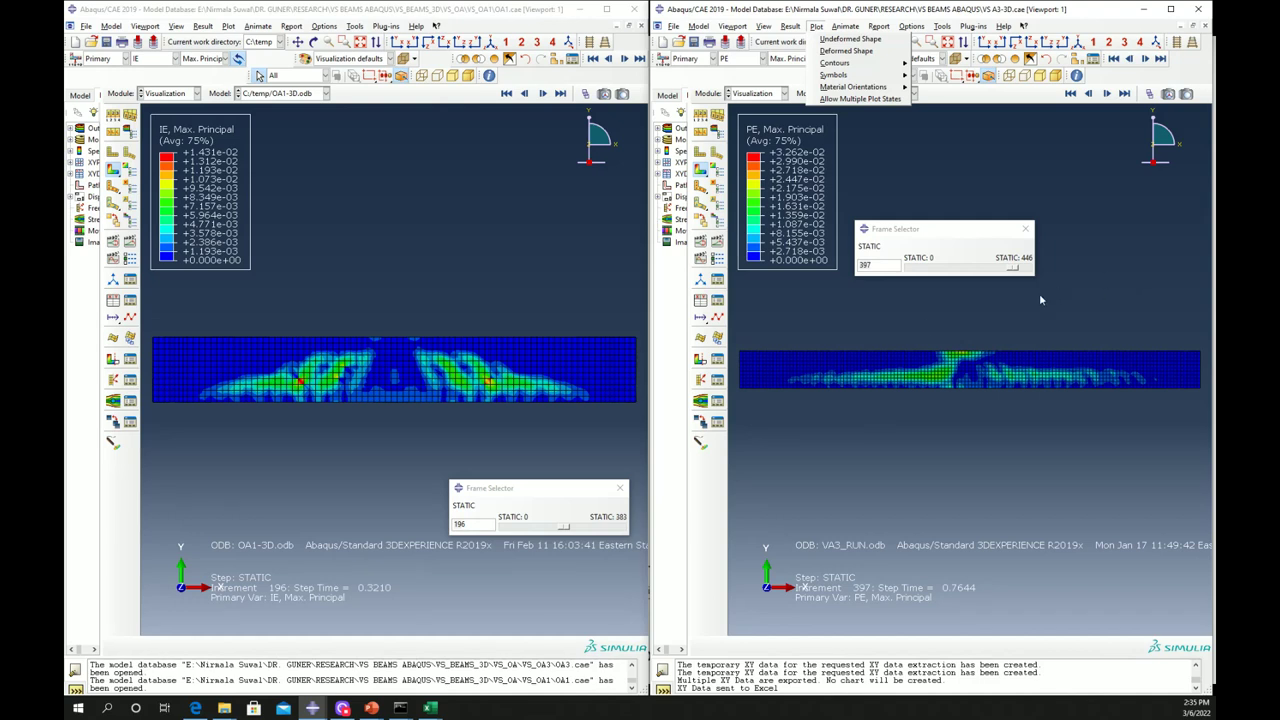
{"action": "left_click", "coordinate": [1019, 271]}
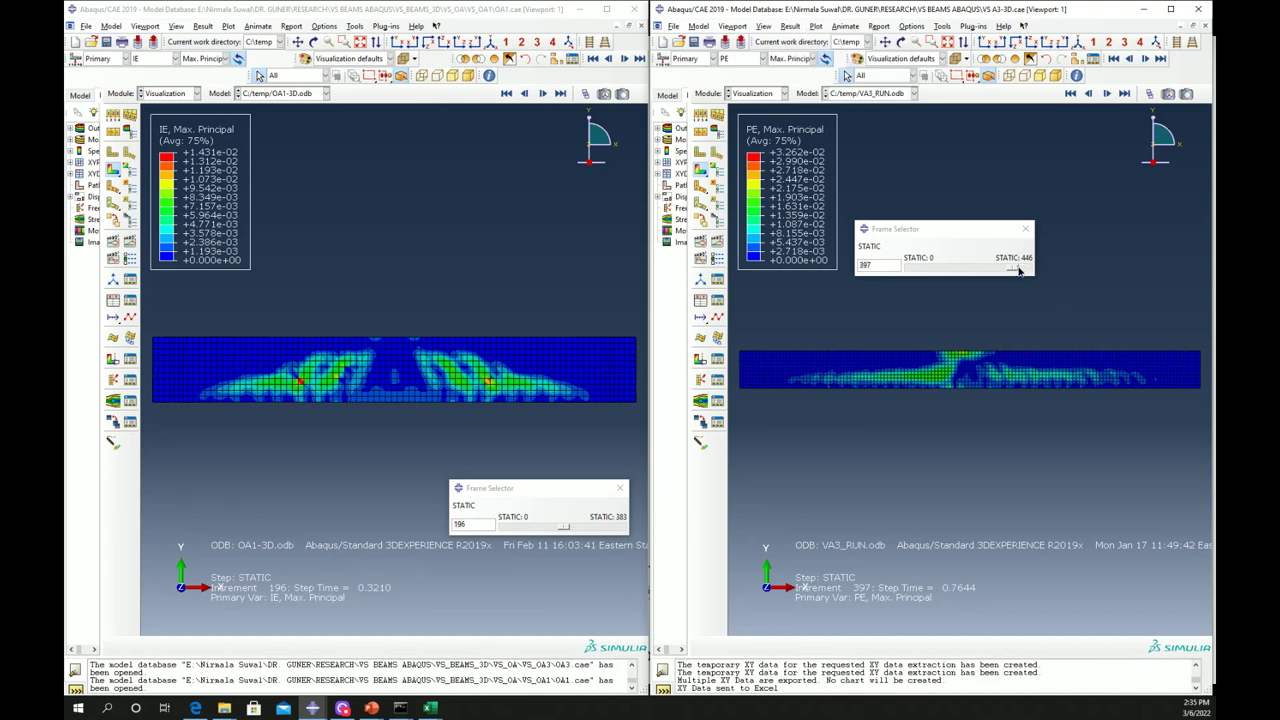
{"action": "mouse_move", "coordinate": [1020, 270]}
{"action": "left_mouse_down"}
{"action": "mouse_move", "coordinate": [976, 271]}
{"action": "mouse_move", "coordinate": [1016, 271]}
{"action": "left_mouse_up"}
{"action": "scroll", "coordinate": [975, 356], "scroll_direction": "up", "scroll_amount": 3}
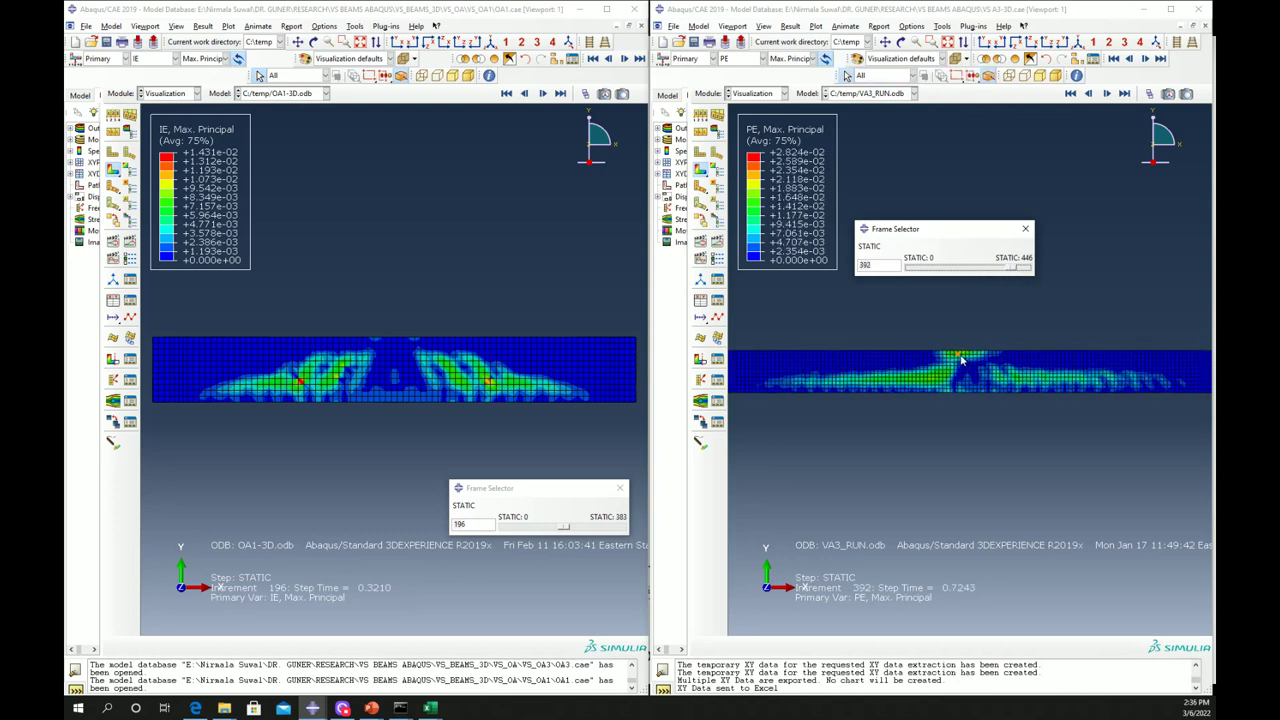
Step: Examine the VA3_RUN plastic strain contours around midspan and along the beam, comparing them with the OA1-3D inelastic strain pattern
{"action": "scroll", "coordinate": [968, 360], "scroll_direction": "up", "scroll_amount": 3}
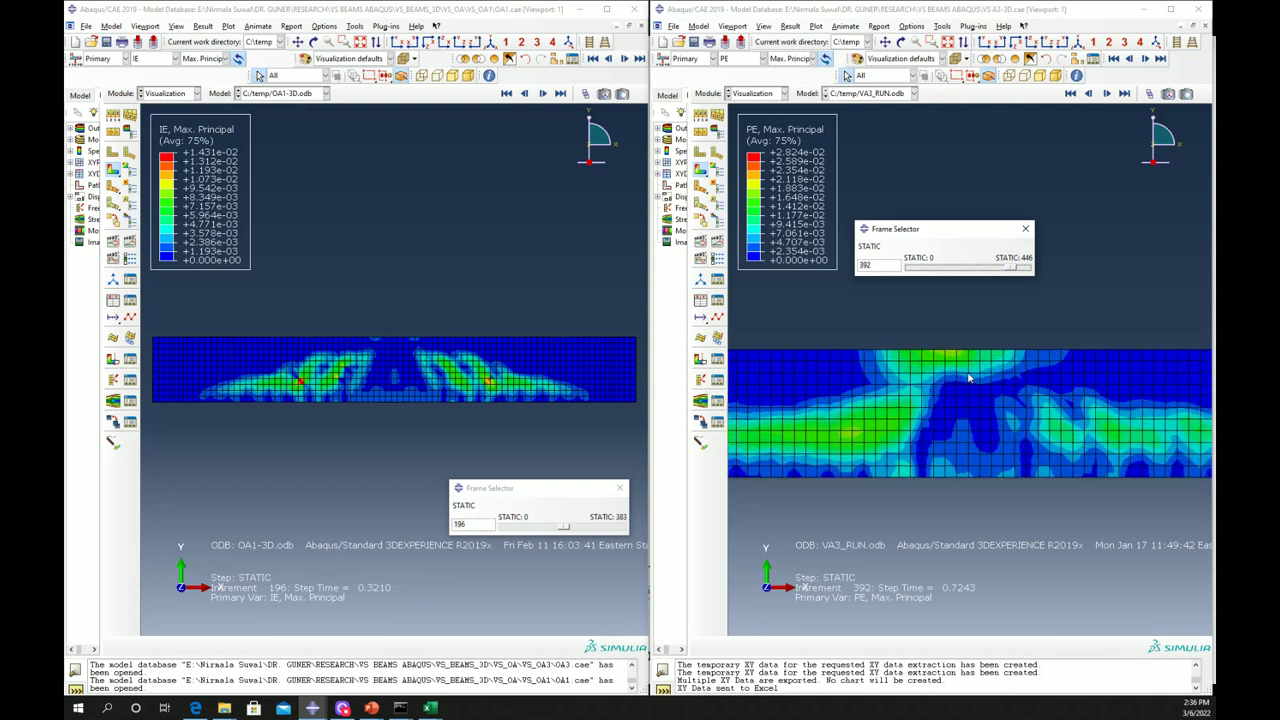
{"action": "scroll", "coordinate": [963, 350], "scroll_direction": "down", "scroll_amount": 3}
{"action": "scroll", "coordinate": [985, 360], "scroll_direction": "down", "scroll_amount": 2}
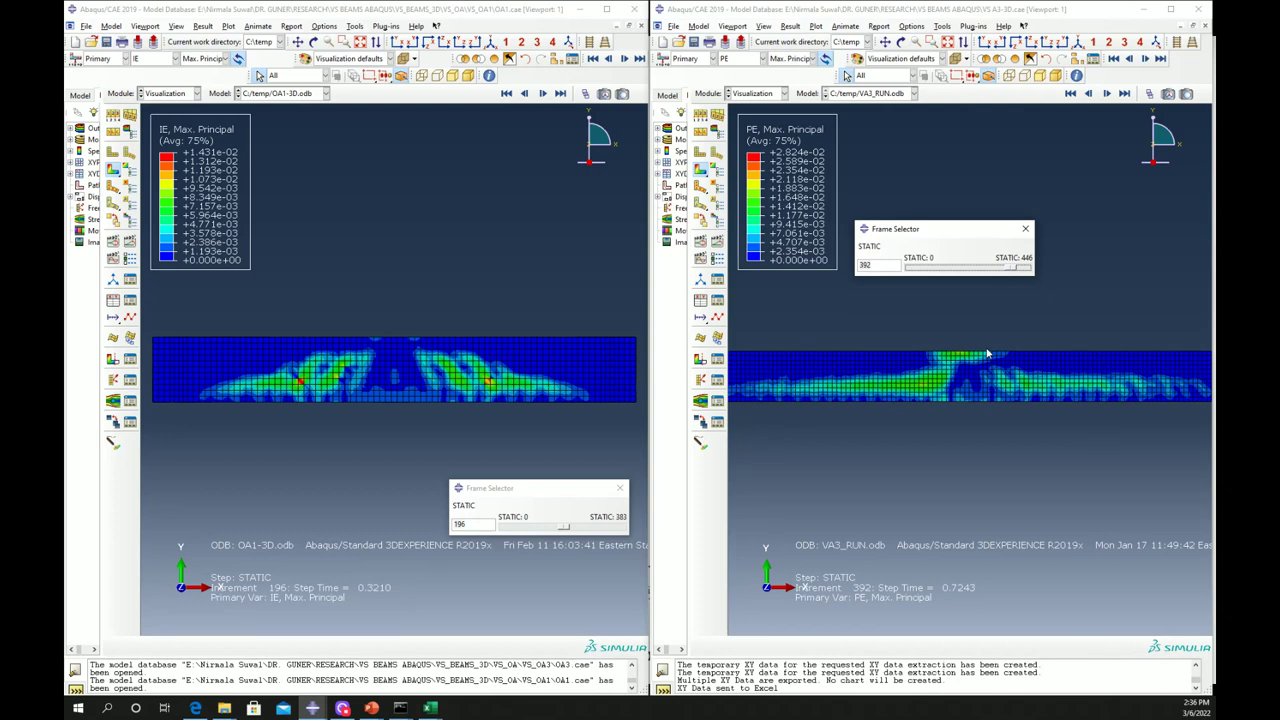
{"action": "scroll", "coordinate": [990, 380], "scroll_direction": "down", "scroll_amount": 2}
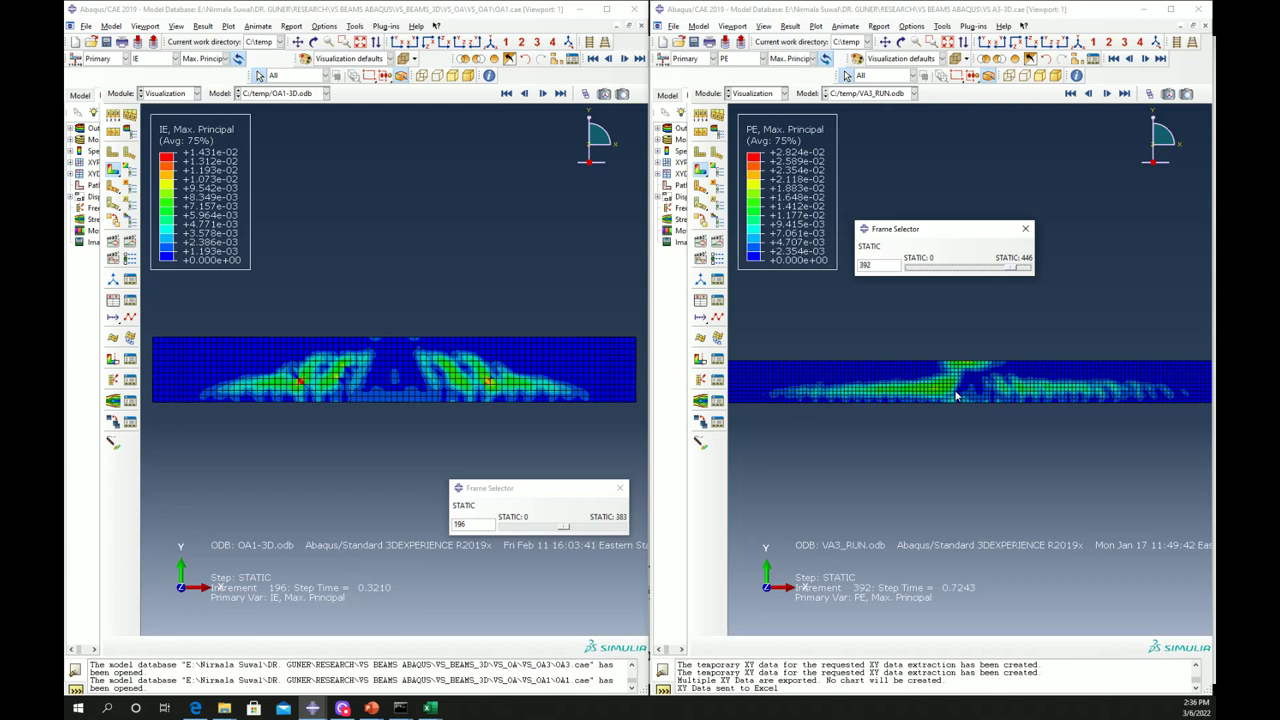
{"action": "scroll", "coordinate": [926, 393], "scroll_direction": "up", "scroll_amount": 1}
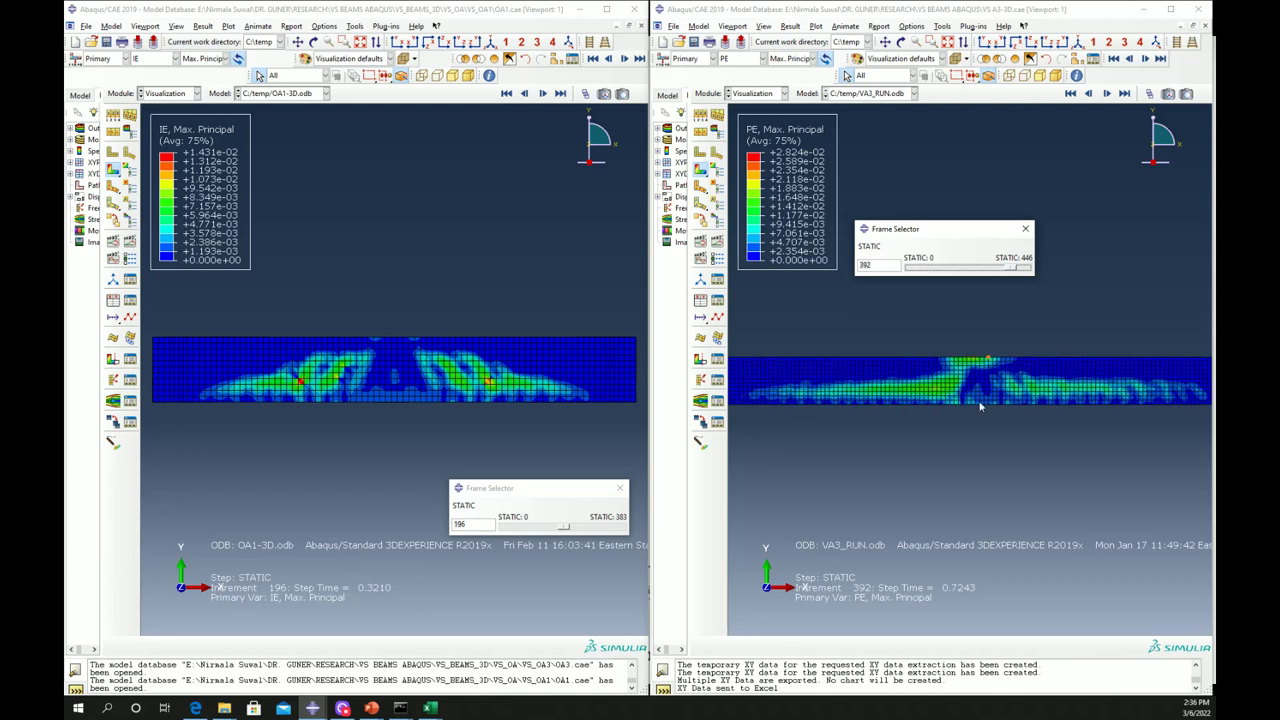
{"action": "scroll", "coordinate": [980, 405], "scroll_direction": "down", "scroll_amount": 1}
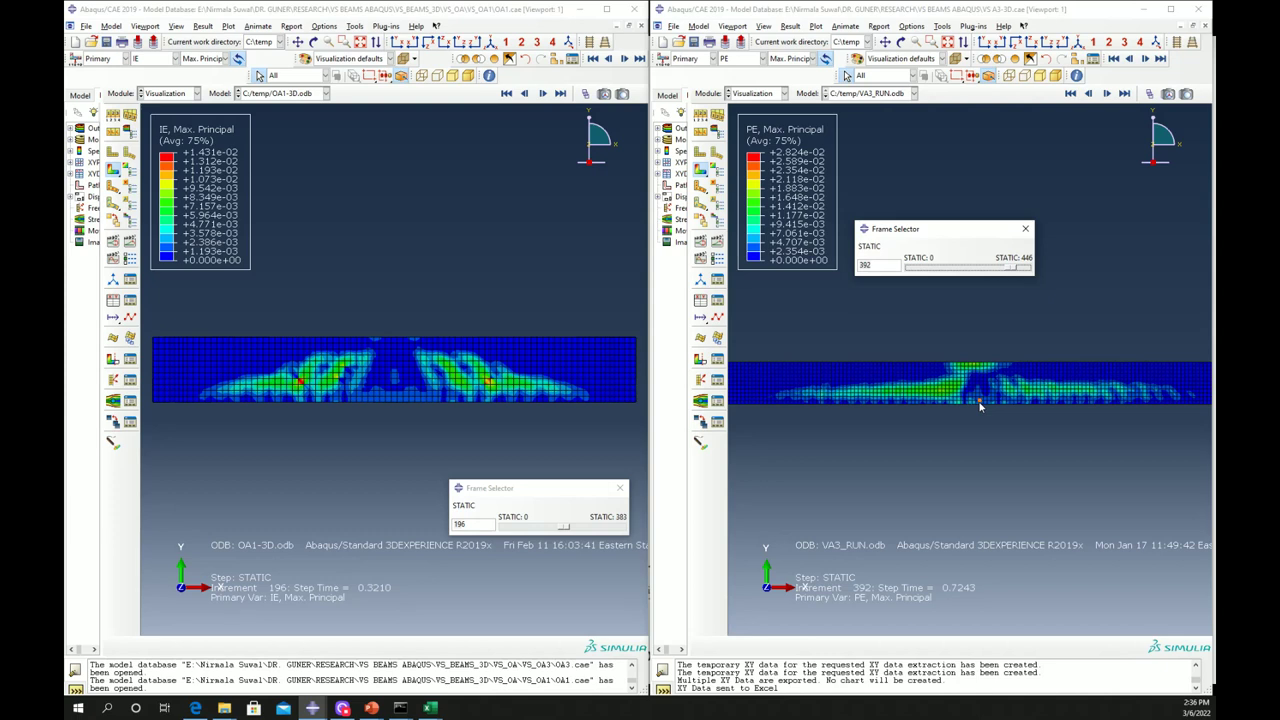
{"action": "scroll", "coordinate": [981, 418], "scroll_direction": "down", "scroll_amount": 1}
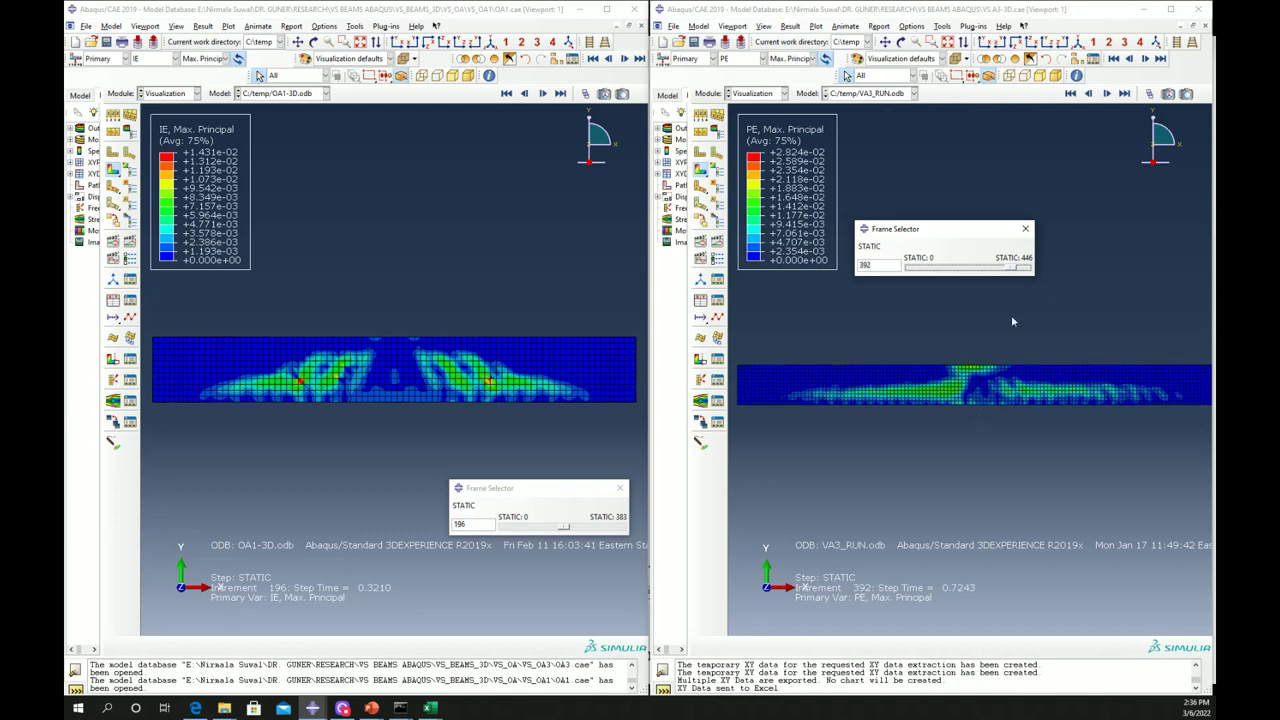
{"action": "left_click", "coordinate": [314, 325]}
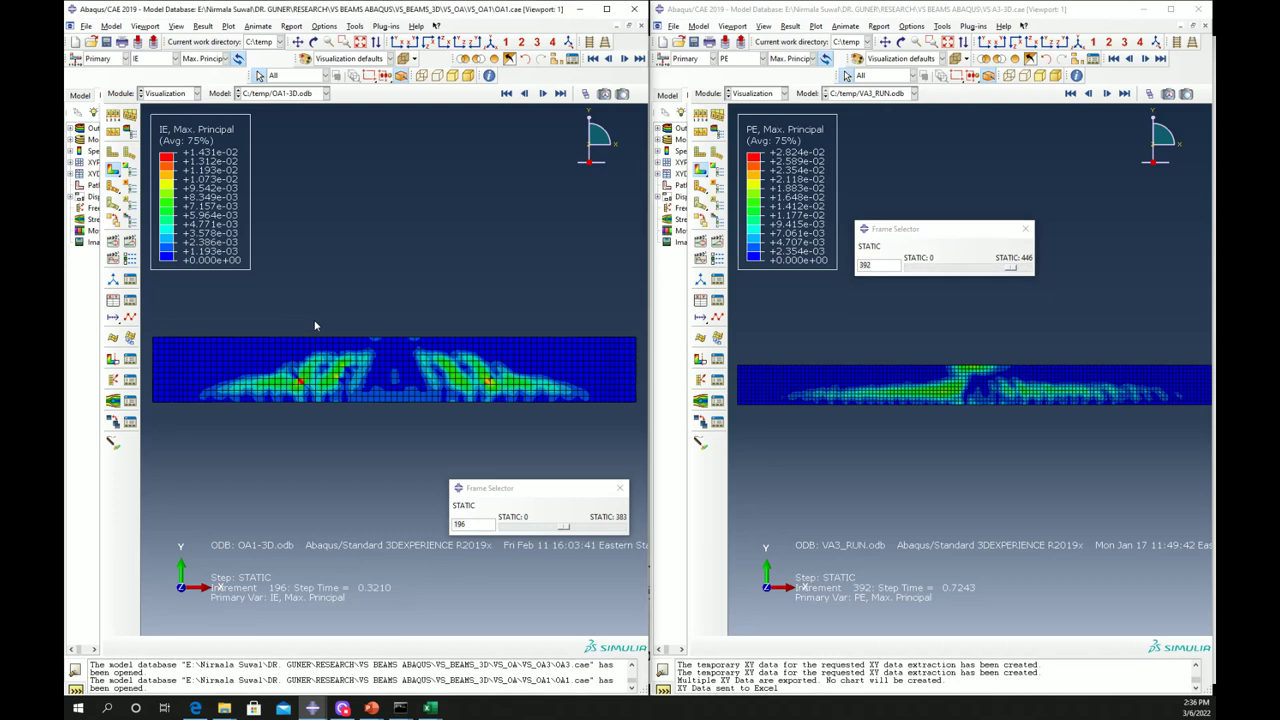
Step: Replace the VA3_RUN display with only the steel part instances, from M10-1 through the last stirrup, leaving out the concrete
{"action": "left_click", "coordinate": [1110, 178]}
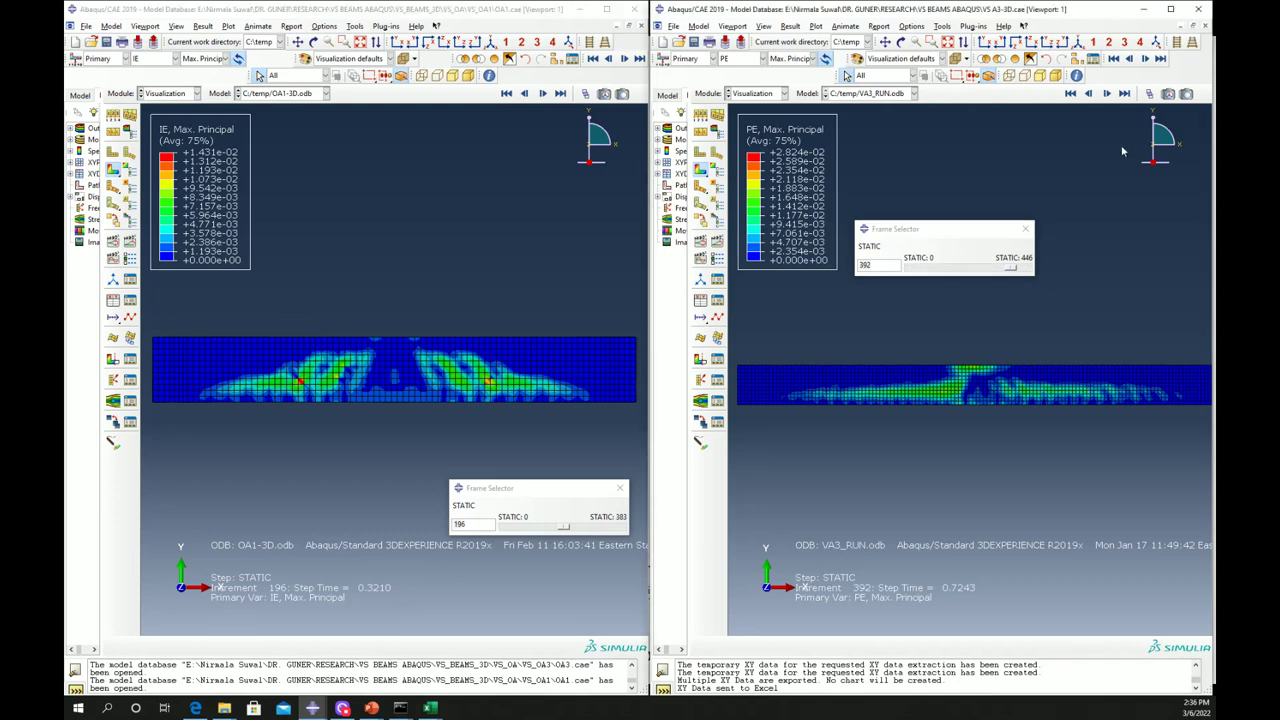
{"action": "left_click", "coordinate": [1078, 58]}
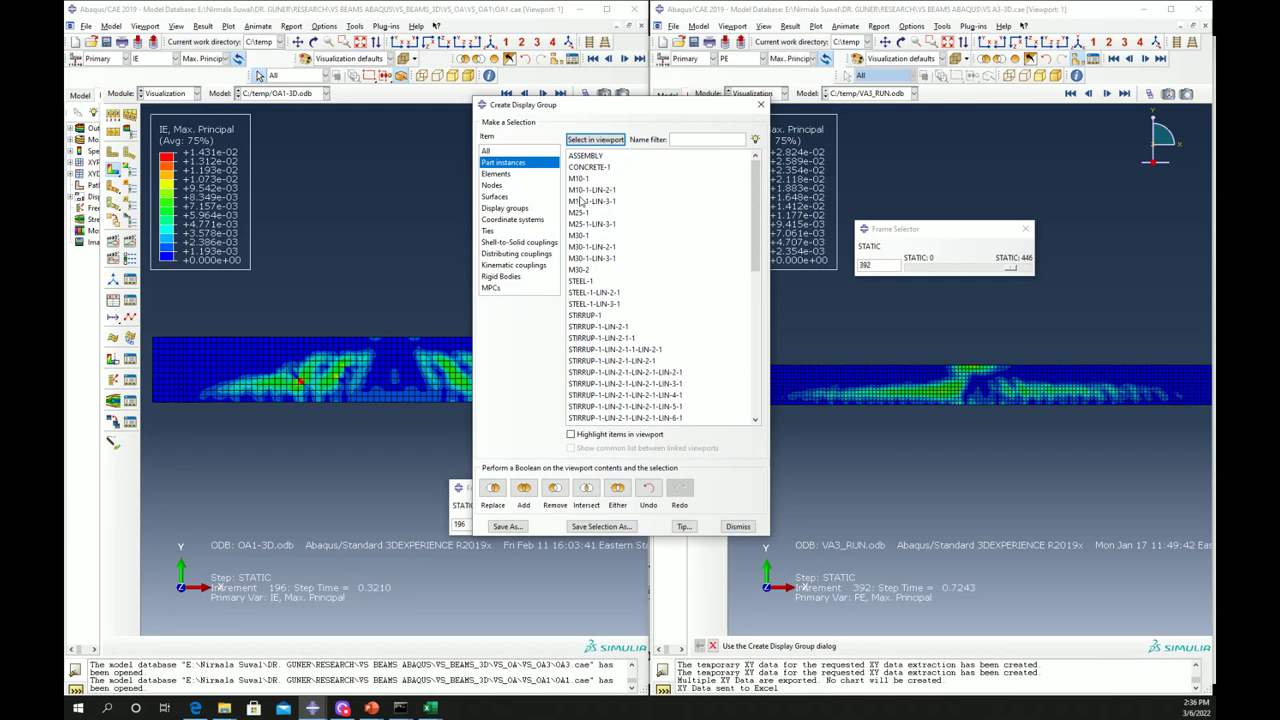
{"action": "left_click_drag", "start_coordinate": [580, 178], "coordinate": [490, 505]}
{"action": "left_click", "coordinate": [492, 490]}
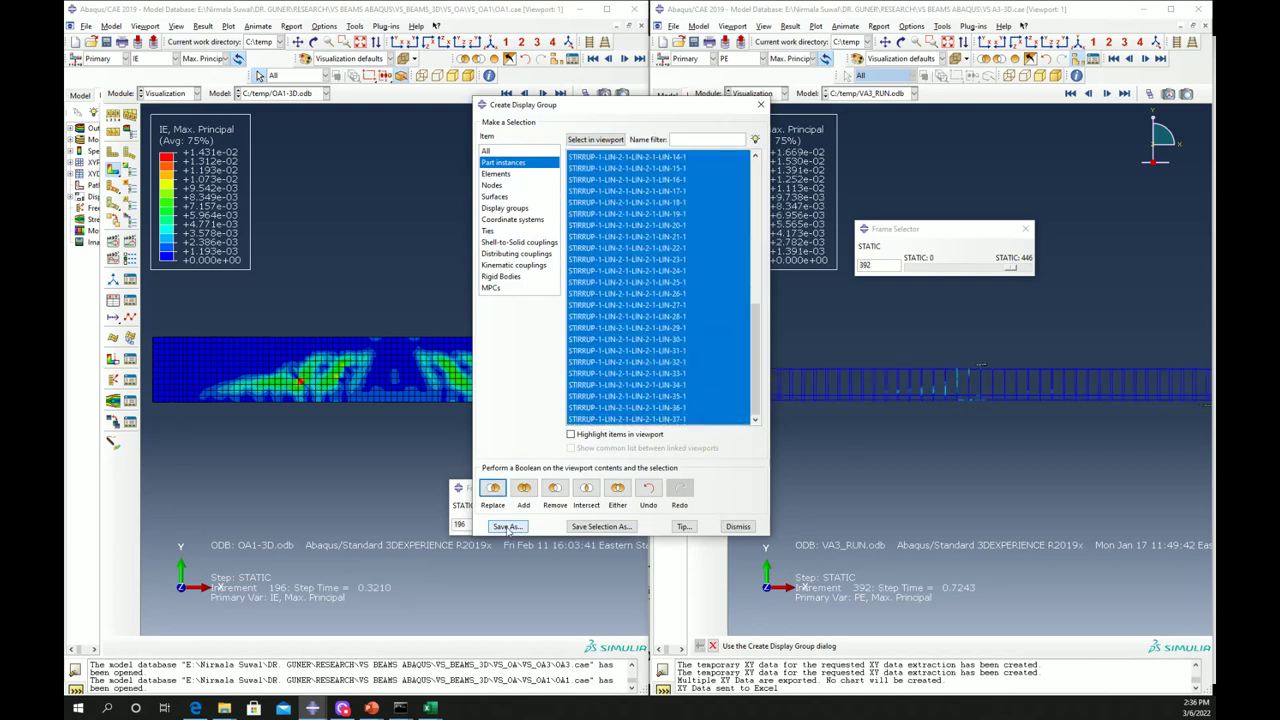
{"action": "left_click", "coordinate": [507, 526]}
{"action": "left_click", "coordinate": [393, 299]}
{"action": "left_click", "coordinate": [760, 88]}
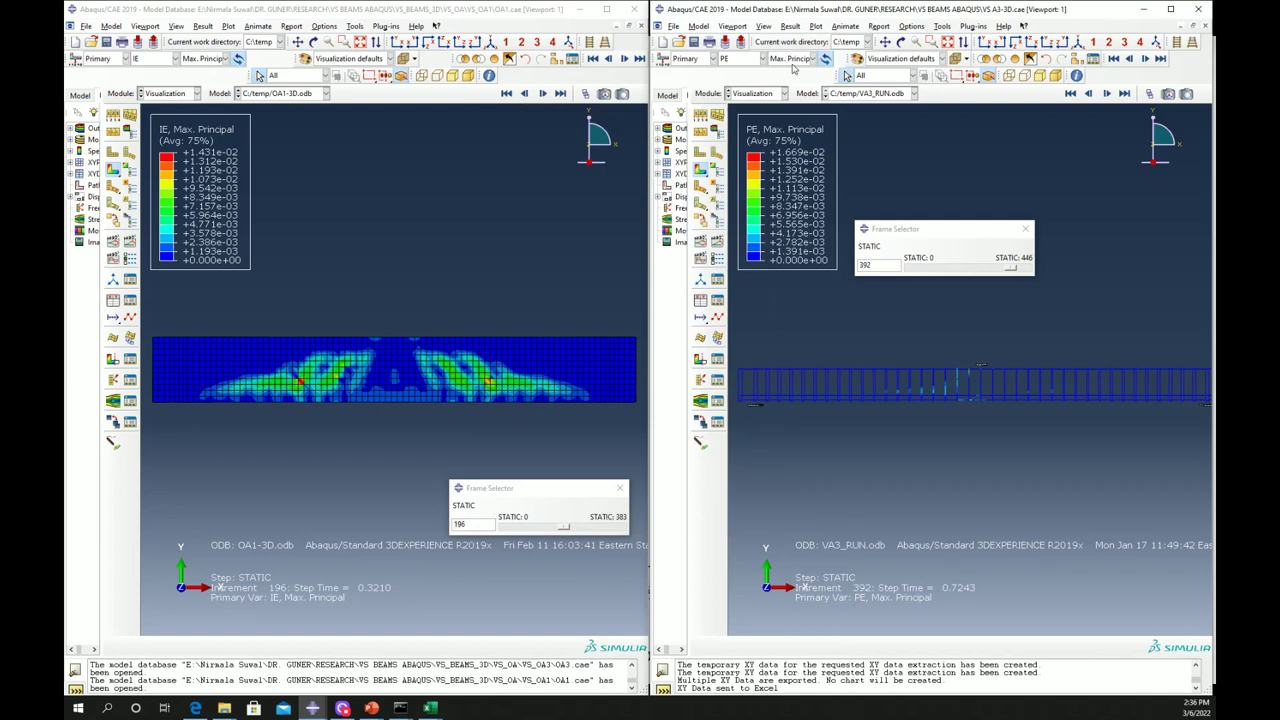
Step: Plot stress S, Mises, on the VA3_RUN reinforcement and close the frame selectors of both models
{"action": "left_click", "coordinate": [755, 59]}
{"action": "left_click", "coordinate": [727, 152]}
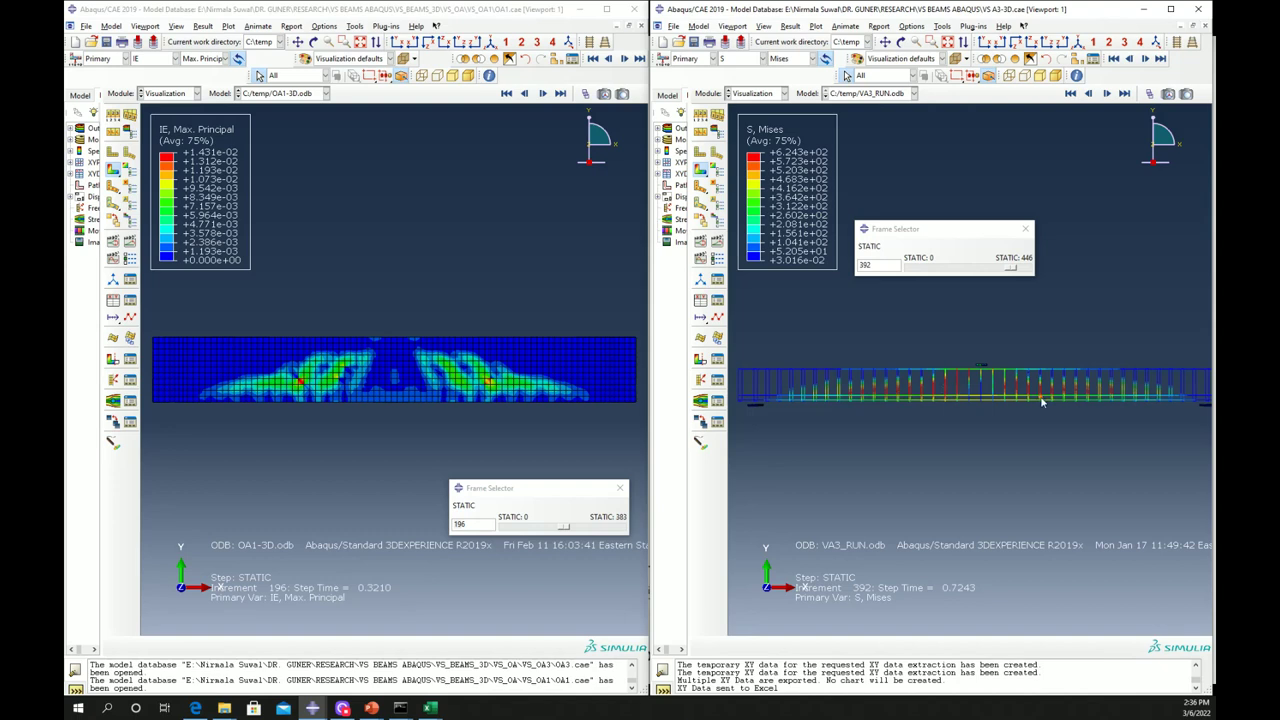
{"action": "left_click", "coordinate": [620, 488]}
{"action": "left_click", "coordinate": [1025, 229]}
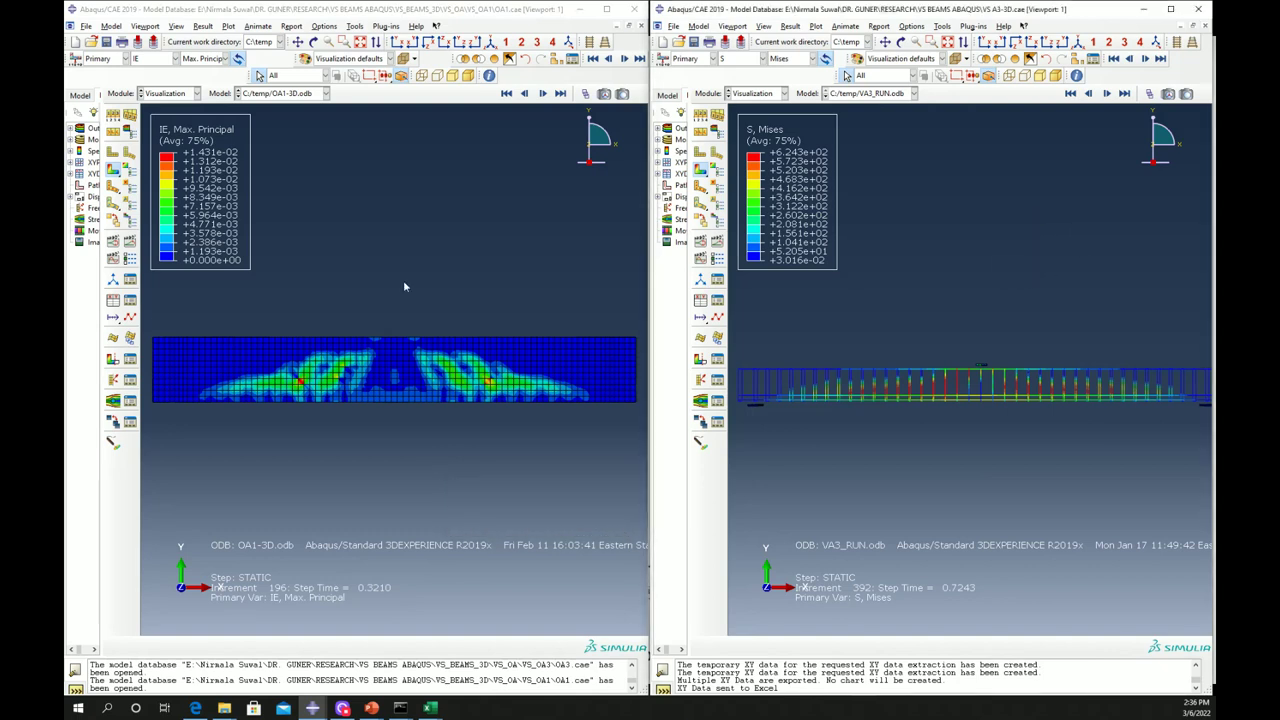